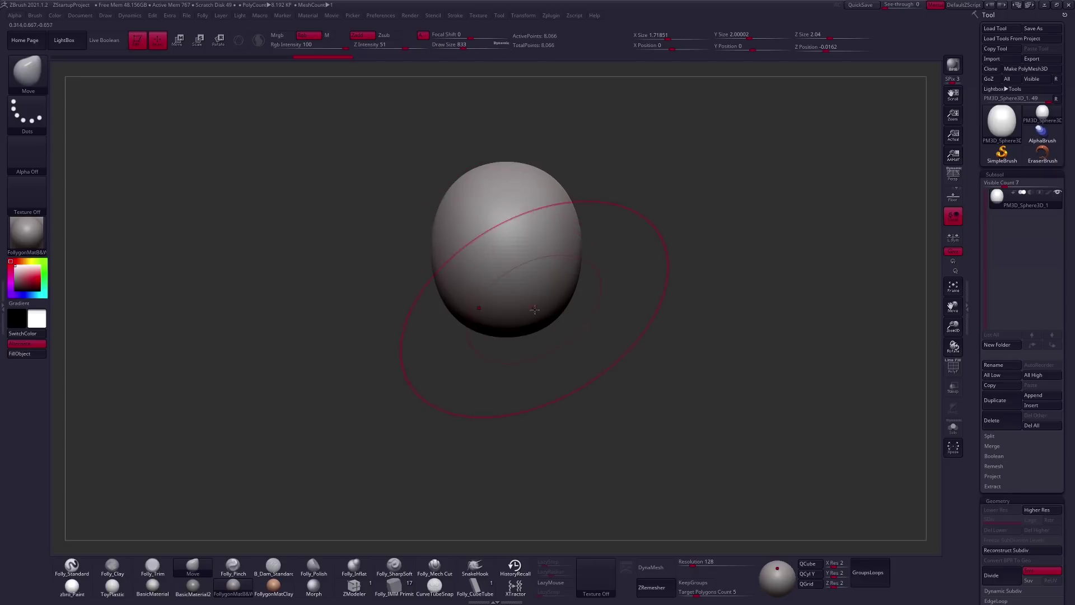
Mask all but the lower front of the sphere and pull that area down into a jaw with the Move brush.
key(space)
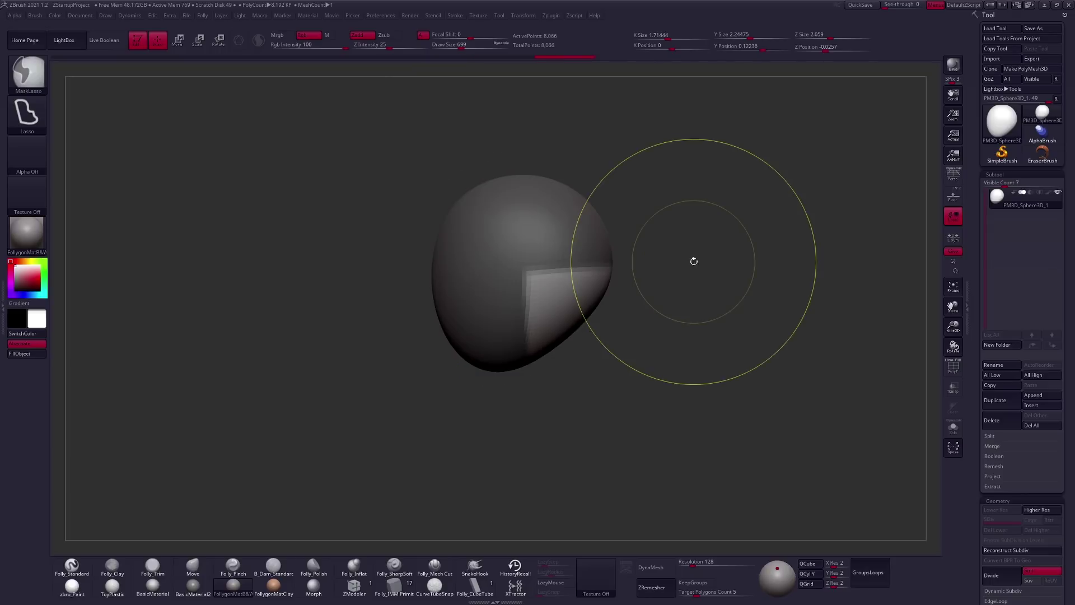
drag(459, 345, 506, 349)
key(ctrl+z)
key(ctrl+z)
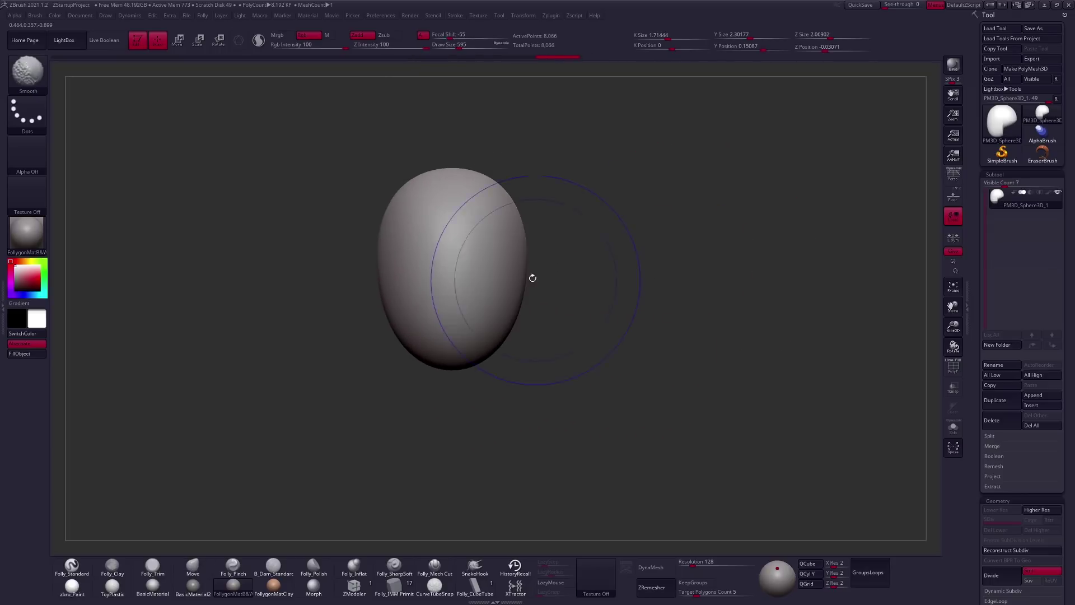
key(space)
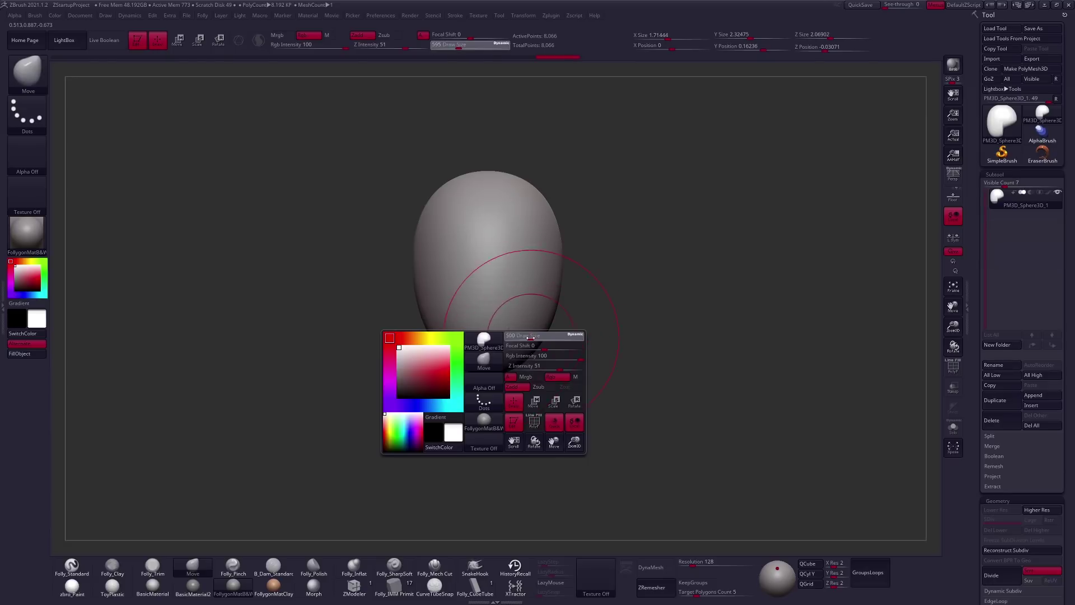
Carve a horizontal eye-line groove across the front of the head with the Dam Standard brush, working its edges with the Clay brush.
key(b)
key(d)
key(s)
key(space)
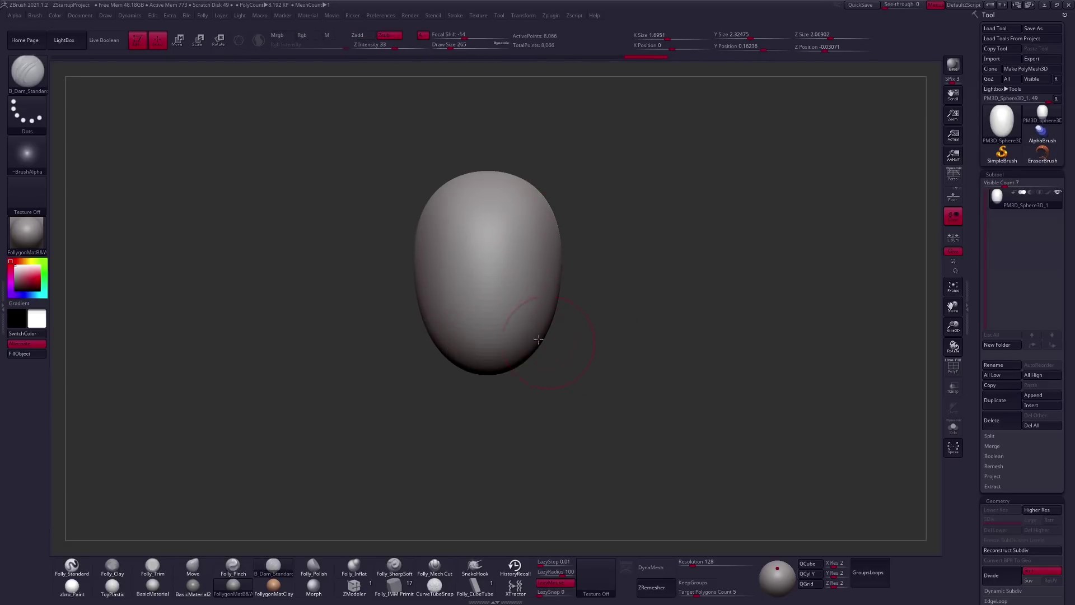
drag(548, 341, 527, 313)
key(space)
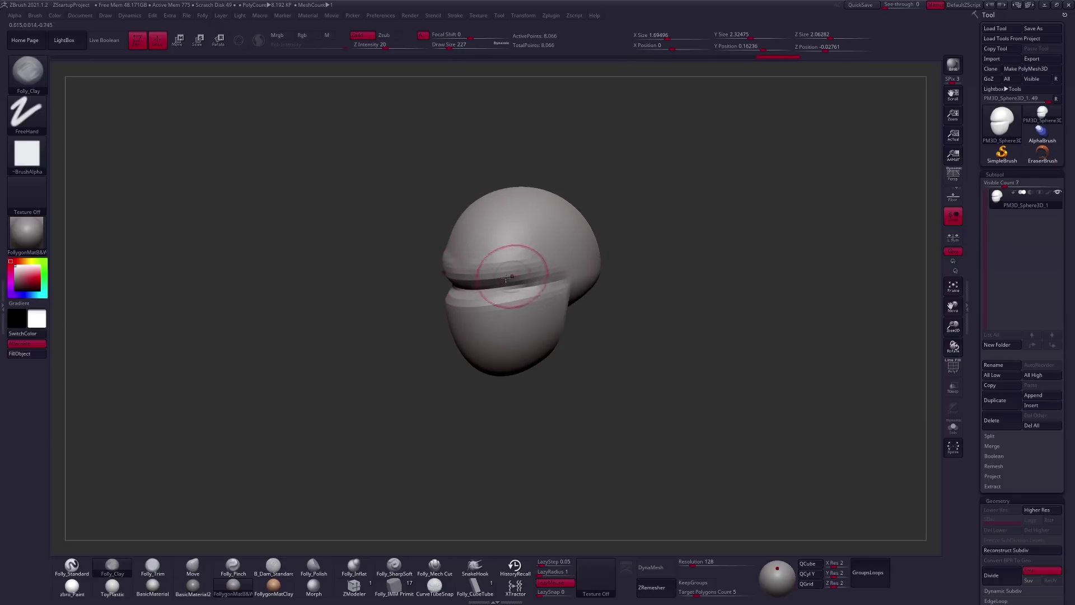
Cut flat planes into the underside and rear corners of the jaw with the Mech Cut brush at draw size 265.
mouse_move(505, 276)
right_down()
mouse_move(493, 300)
mouse_move(514, 283)
mouse_move(487, 359)
mouse_move(572, 306)
mouse_move(523, 332)
right_up()
click(434, 565)
key(space)
key(space)
key(bracketleft)
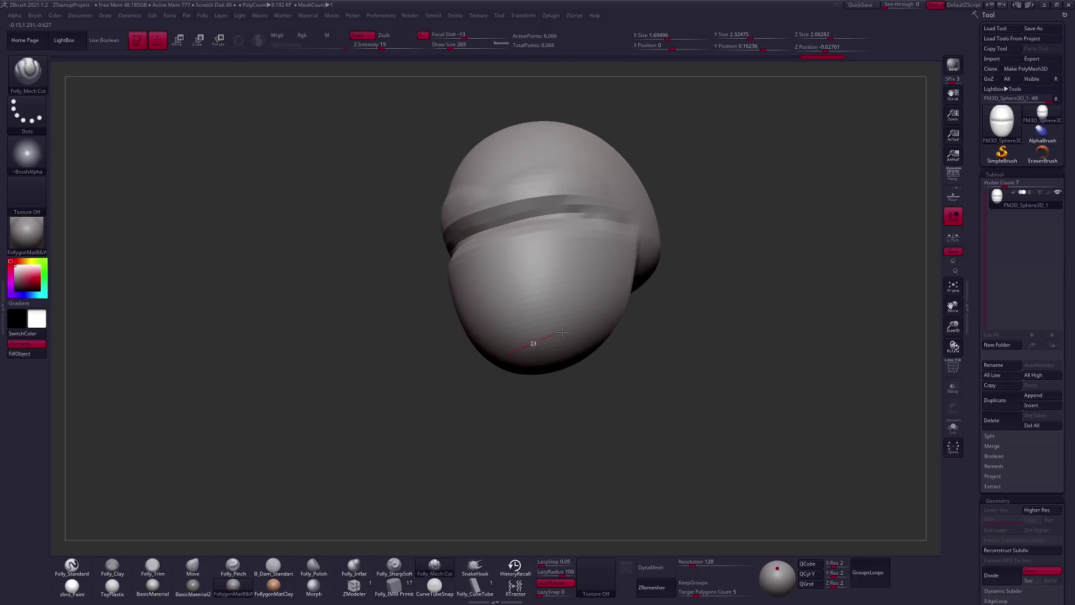
right_drag(639, 306, 588, 327)
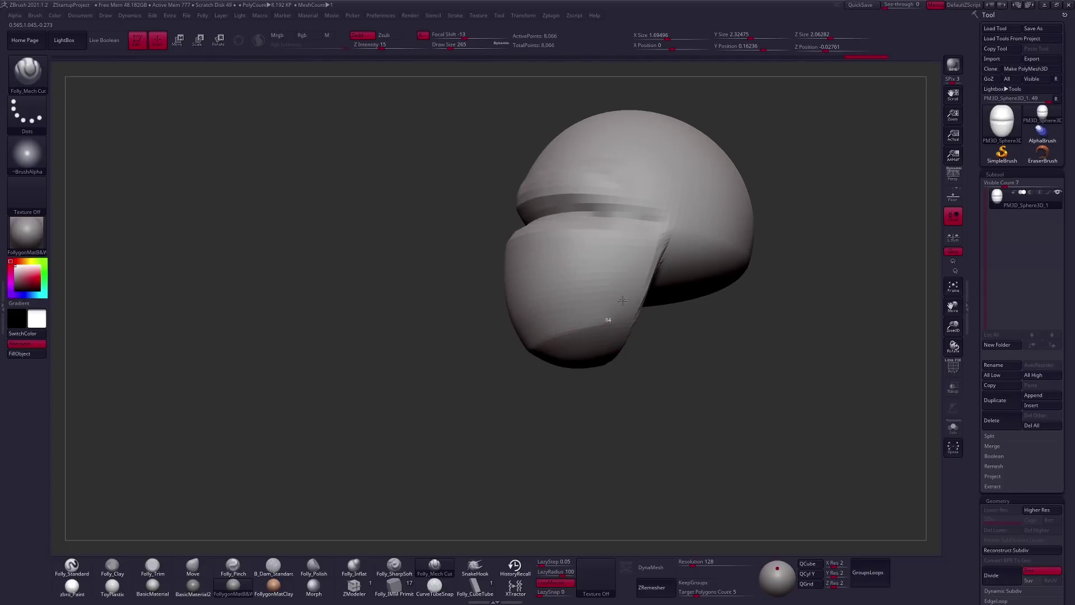
right_drag(679, 192, 555, 355)
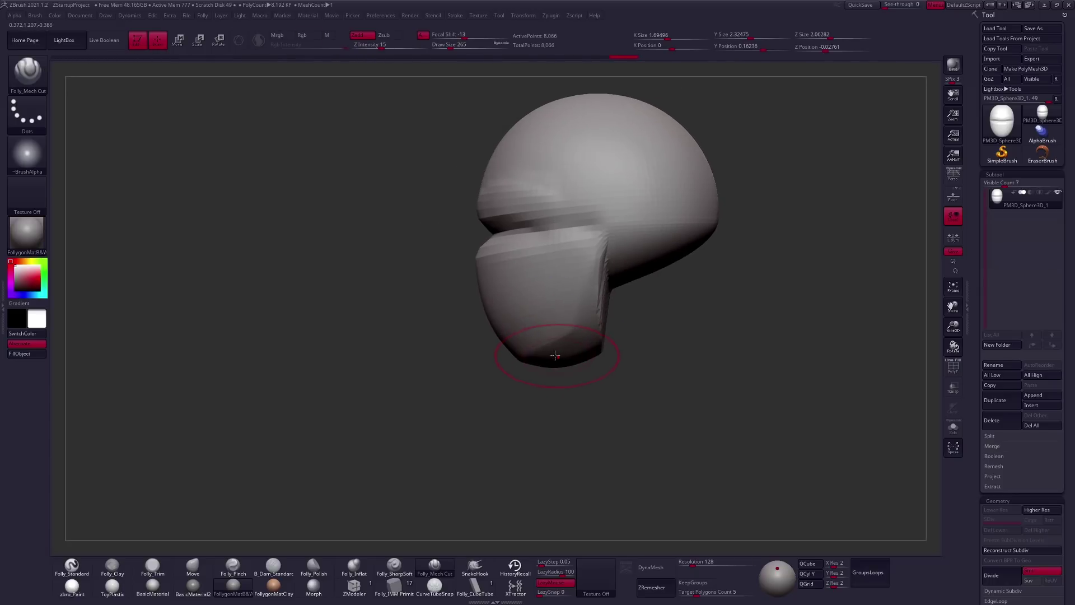
Reshape the jaw's underside into a slanted line ending in a pointed chin with the Move brush, using draw sizes 465 and 279.
key(w)
drag(555, 355, 581, 434)
mouse_move(562, 379)
mouse_down()
mouse_move(554, 362)
mouse_move(599, 338)
mouse_up()
key(space)
drag(518, 355, 510, 362)
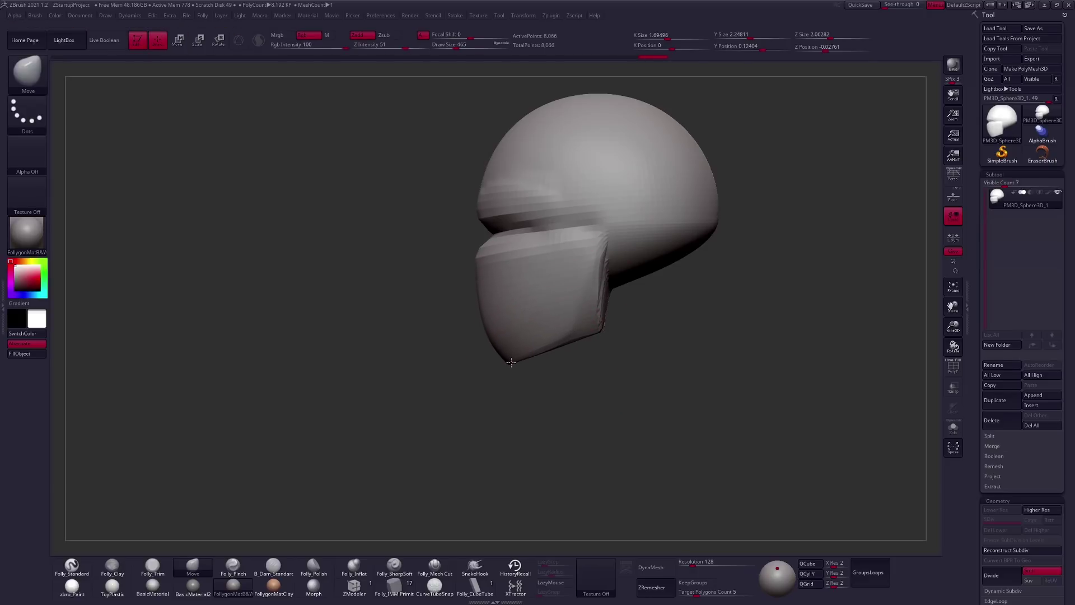
key(space)
drag(489, 325, 464, 324)
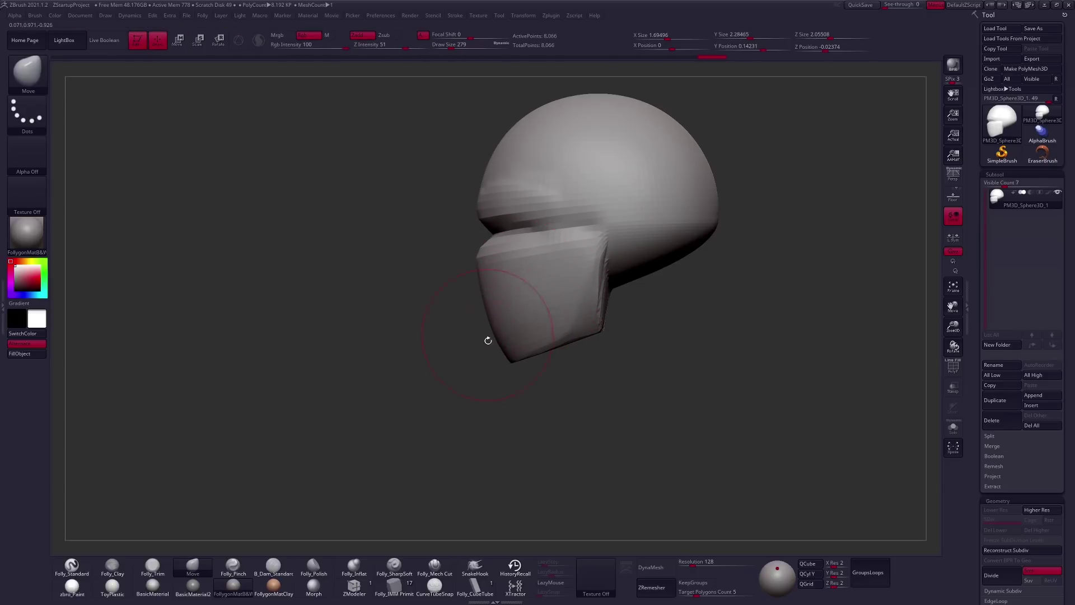
mouse_move(600, 372)
mouse_down()
mouse_move(660, 360)
mouse_move(576, 331)
mouse_up()
Adjust the forehead, brow and sides of the head with the Move brush, reducing the draw size to 252.
key(space)
drag(487, 159, 476, 159)
mouse_move(468, 229)
mouse_down()
mouse_move(473, 222)
mouse_move(523, 312)
mouse_up()
key(space)
mouse_move(616, 246)
mouse_down()
mouse_move(595, 247)
mouse_move(602, 236)
mouse_up()
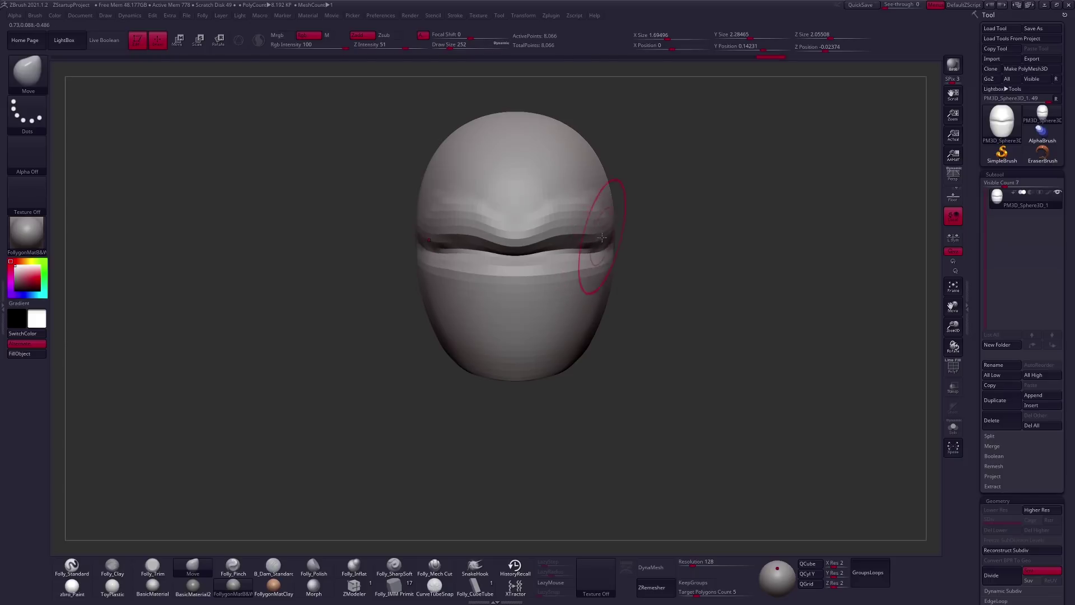
Remesh the head with DynaMesh at resolution 128 and adjust its overall depth.
key(ctrl+d)
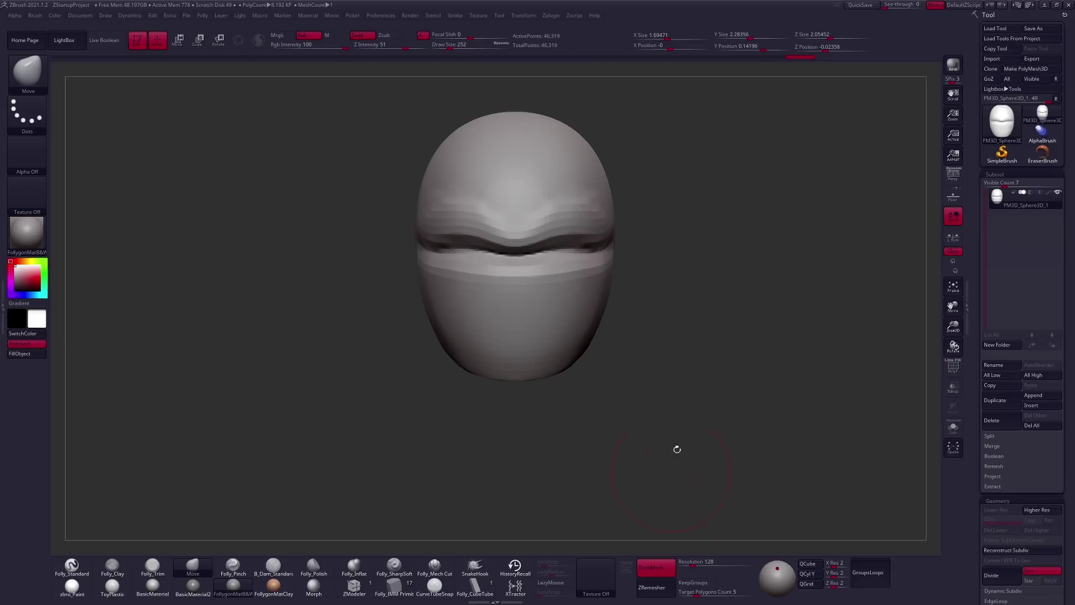
key(space)
mouse_move(663, 326)
mouse_down()
mouse_move(535, 392)
mouse_move(610, 359)
mouse_move(538, 358)
mouse_up()
Build up the brow area with the Clay brush and plane the brow ridge with Mech Cut at draw size 170.
key(c)
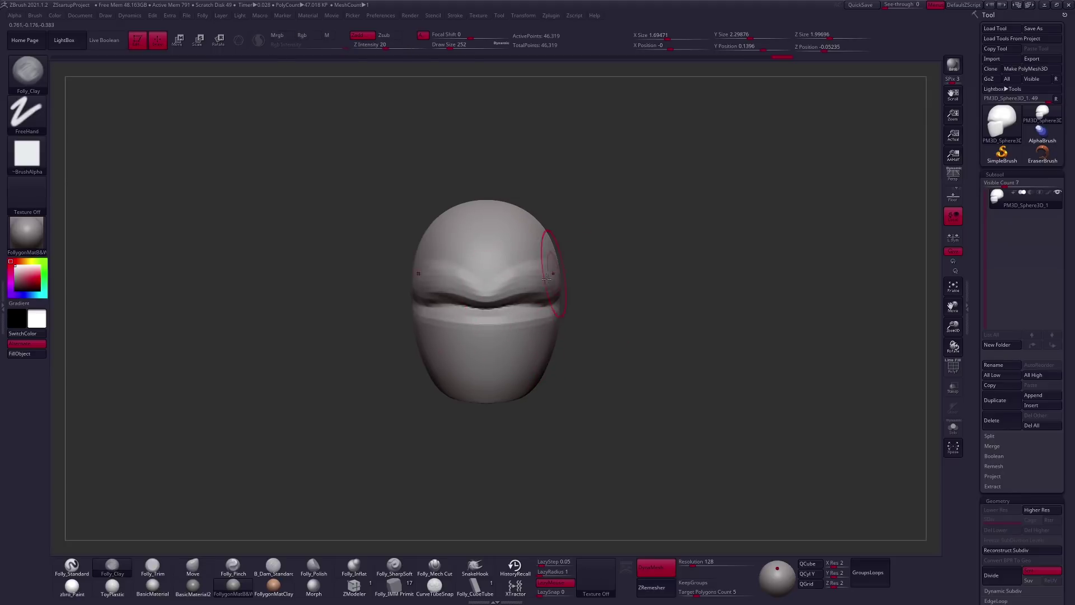
click(434, 566)
key(space)
drag(594, 391, 486, 297)
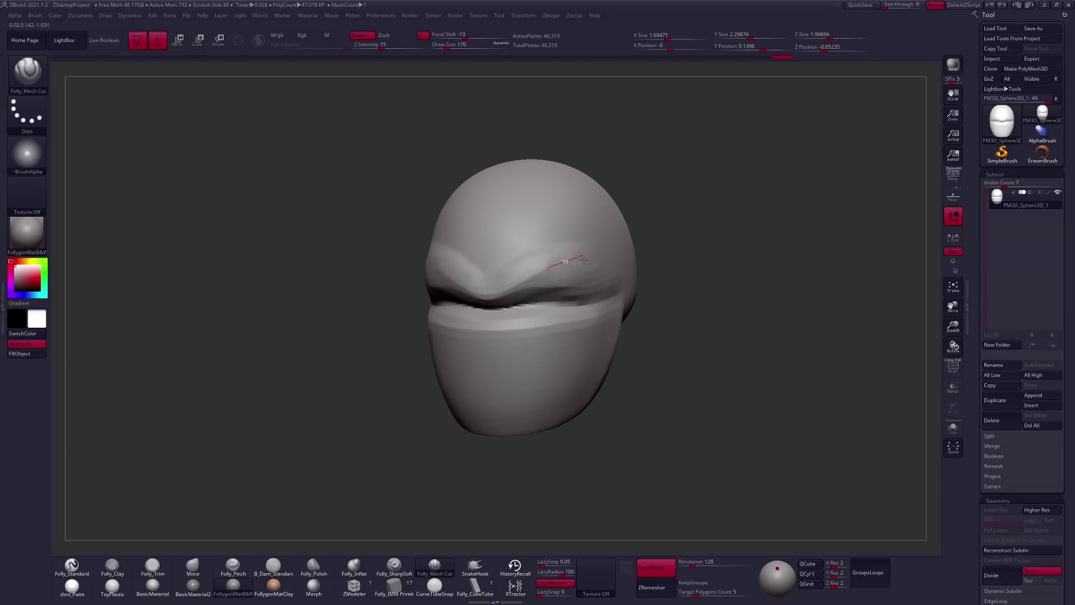
mouse_move(430, 312)
mouse_down()
mouse_move(585, 314)
mouse_move(552, 320)
mouse_move(516, 360)
mouse_move(551, 394)
mouse_move(538, 323)
mouse_up()
Carve vertical cheek hollows on both sides of the nose with the Clay brush at draw size 203.
key(c)
key(space)
shift+right_drag(512, 358, 539, 360)
Cut angled cheek planes with Mech Cut at draw size 192 and hollow out the area below the nose with Clay.
click(434, 565)
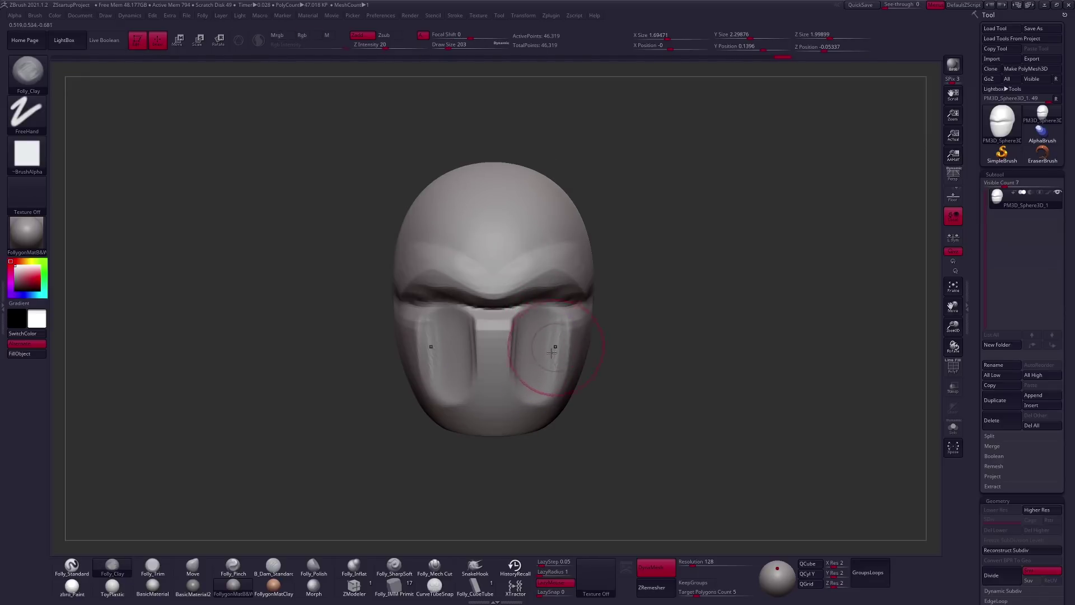
key(space)
drag(560, 326, 553, 325)
mouse_move(554, 326)
right_down()
mouse_move(622, 308)
mouse_move(583, 347)
right_up()
key(space)
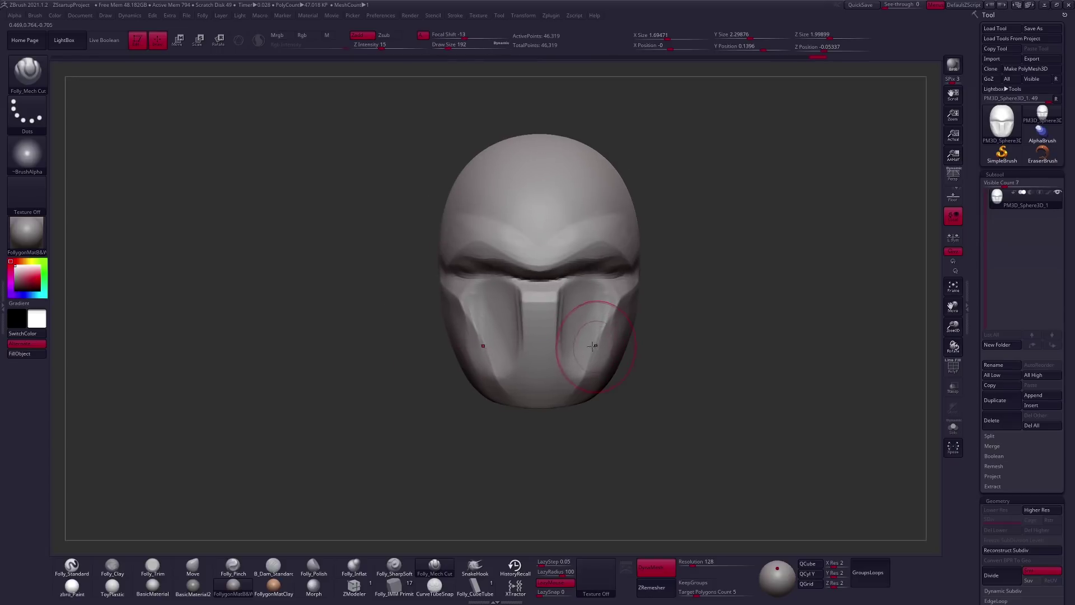
key(c)
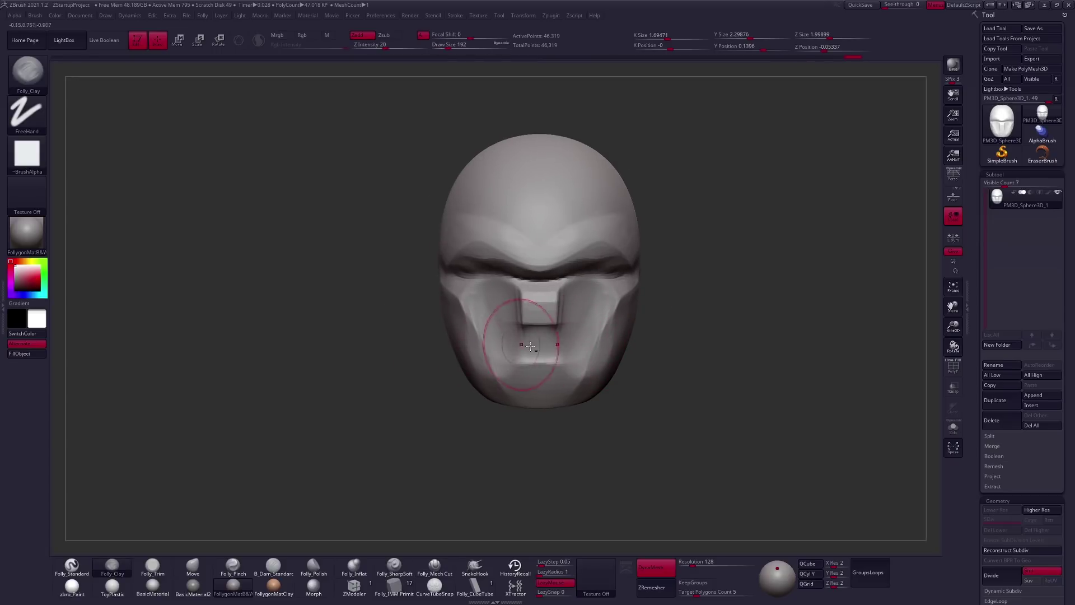
key(space)
Shape the nose block and pull its tip forward in profile with the Move brush, working down to draw size 113.
key(m)
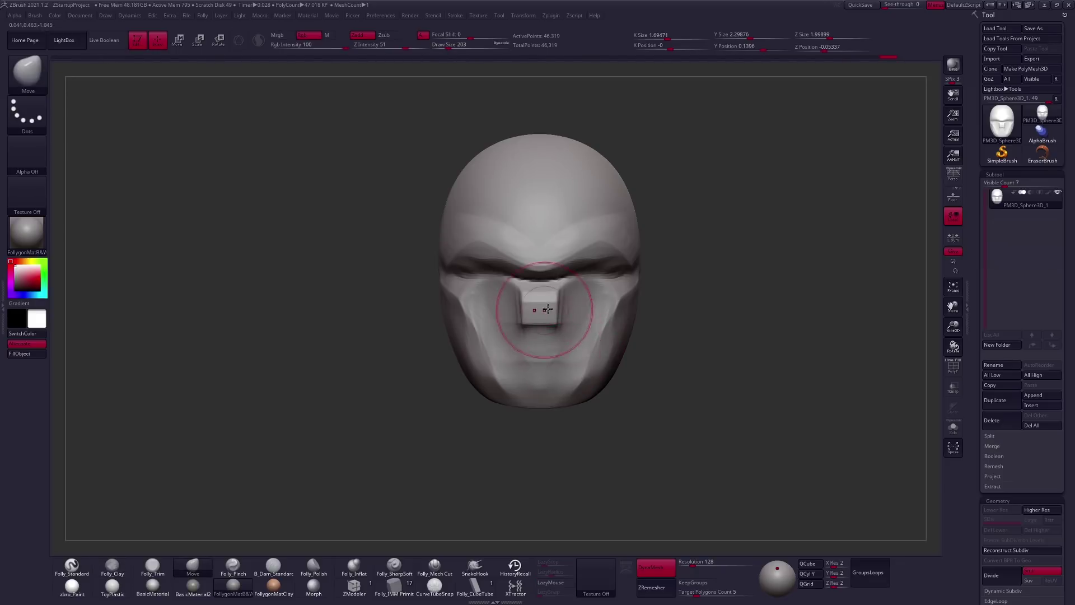
key(space)
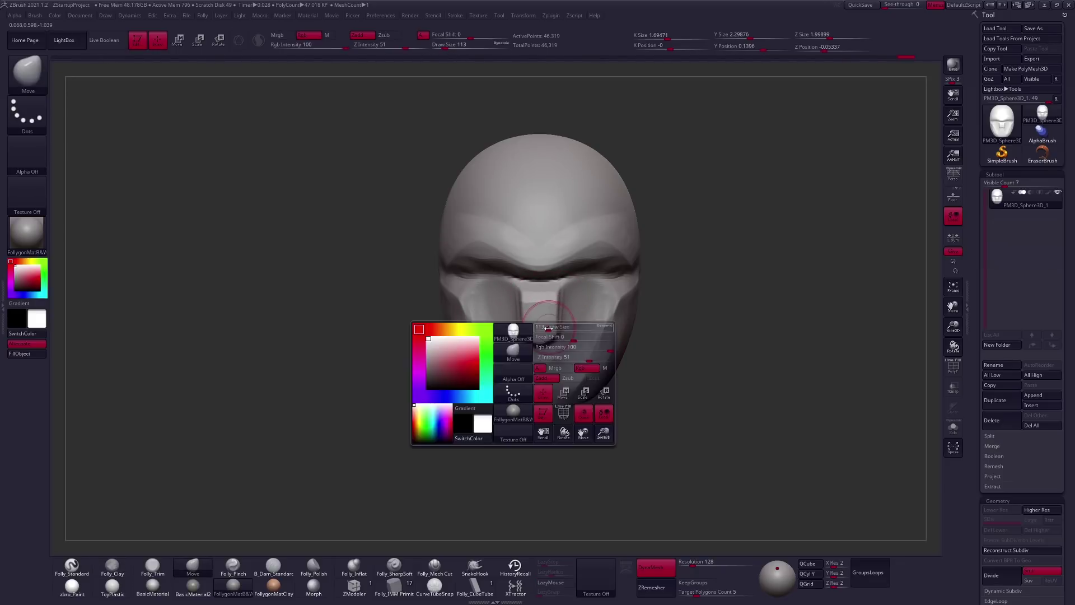
mouse_move(548, 328)
right_down()
mouse_move(576, 330)
mouse_move(552, 336)
right_up()
key(space)
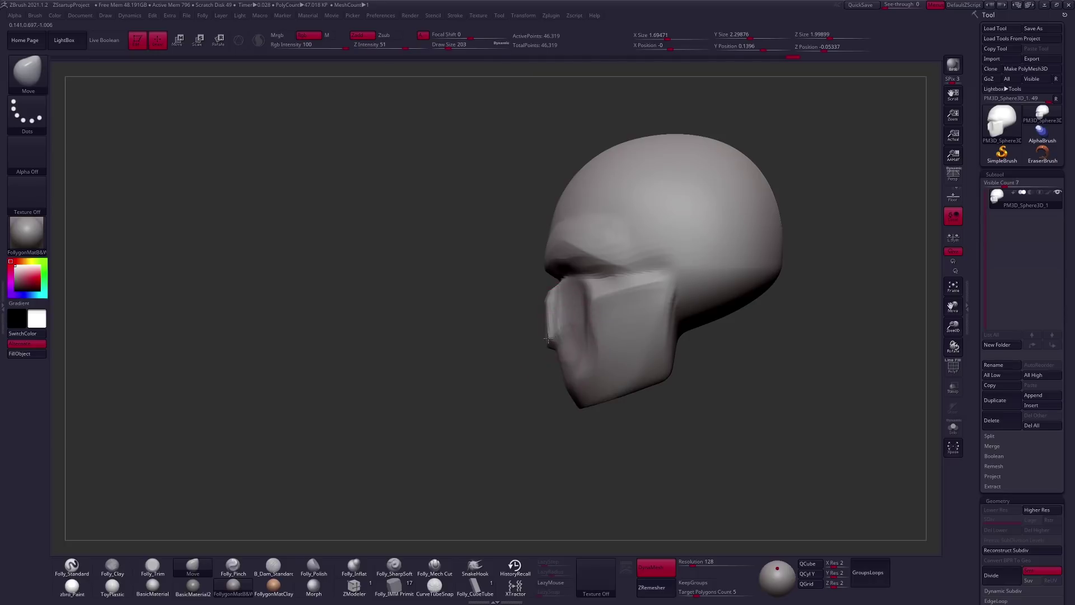
key(space)
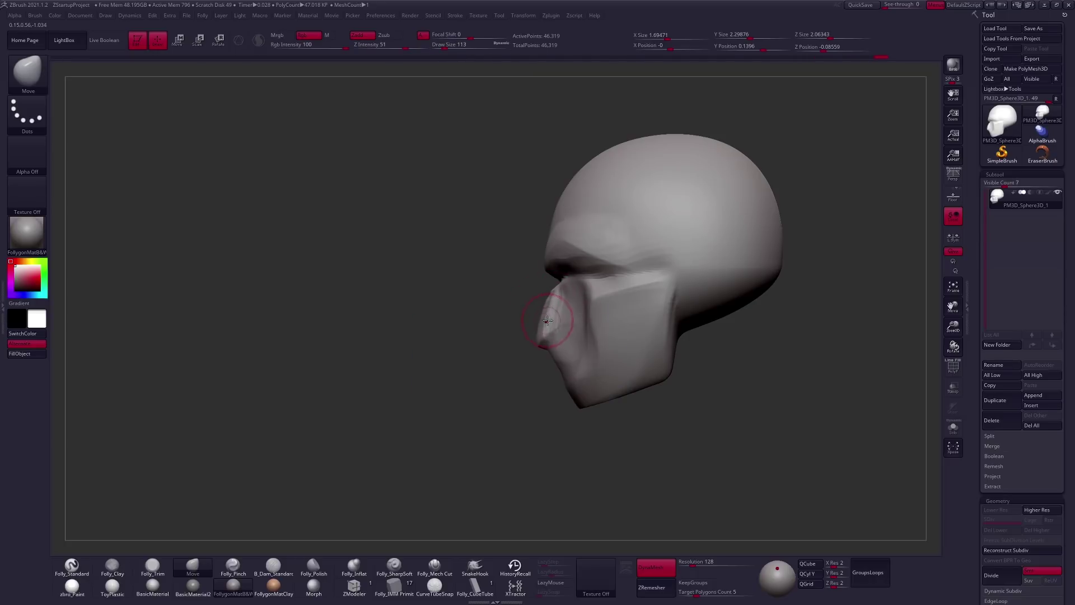
mouse_move(555, 356)
shift+right_down()
mouse_move(615, 362)
mouse_move(570, 370)
shift+right_up()
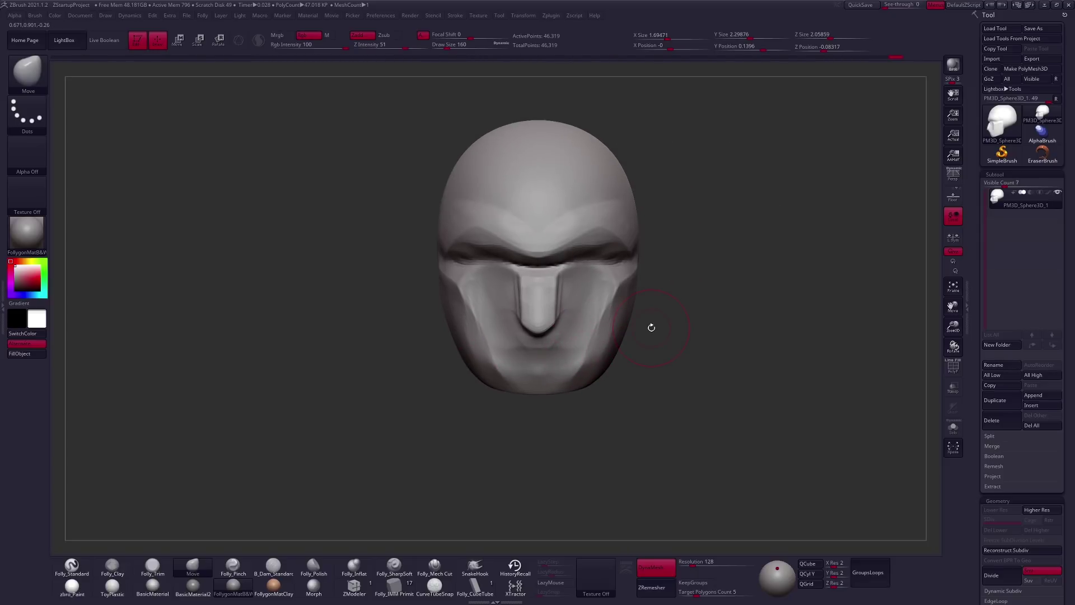
Remesh the head with DynaMesh at resolution 56 and soften the cheek planes with the Clay brush.
mouse_move(588, 333)
right_down()
mouse_move(579, 336)
mouse_move(569, 408)
right_up()
key(c)
key(m)
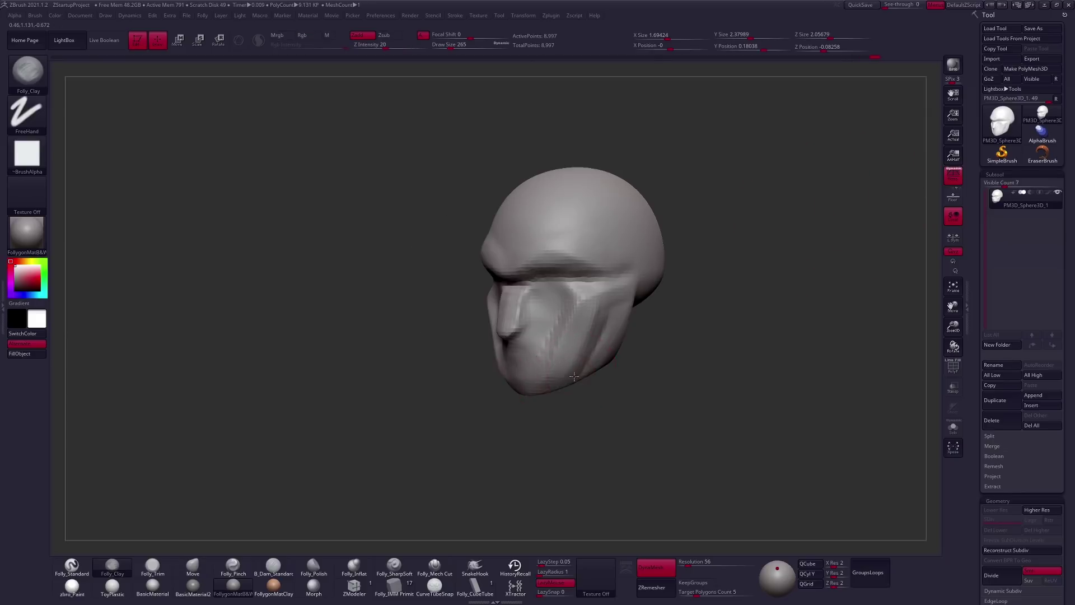
Lengthen the lower face with the Move brush and rework the cheeks and jaw with Clay at draw size 181.
key(m)
mouse_move(560, 358)
shift+right_down()
mouse_move(527, 384)
mouse_move(602, 341)
mouse_move(594, 372)
mouse_move(620, 355)
shift+right_up()
key(c)
key(m)
key(space)
key(c)
right_drag(580, 302, 574, 300)
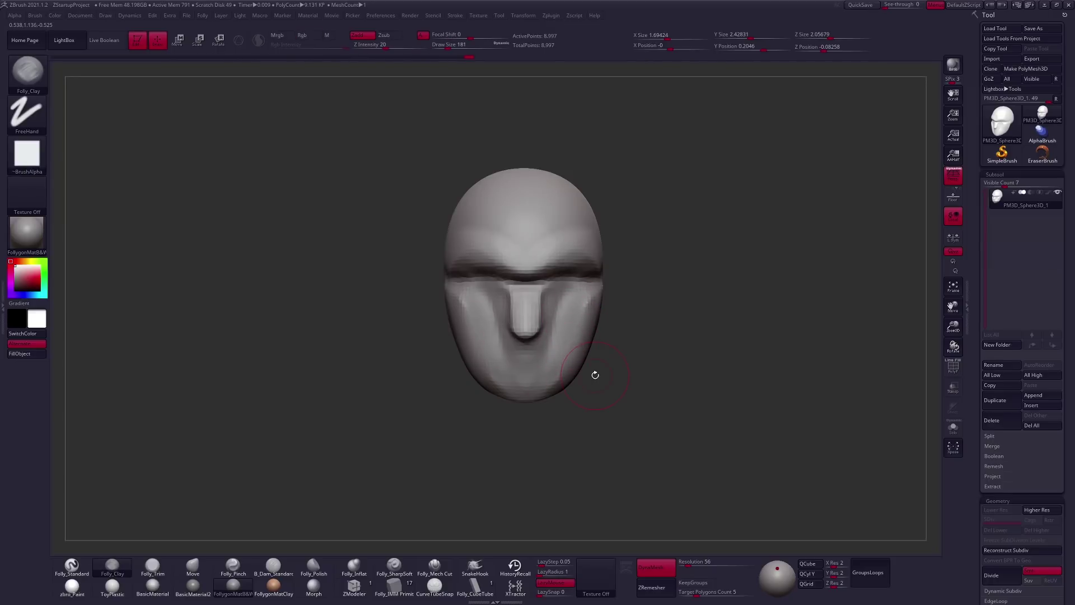
Refine the jawline and cheek contours from several angles with the Move brush at draw sizes 239 and 192.
key(m)
key(space)
mouse_move(593, 336)
right_down()
mouse_move(628, 367)
mouse_move(597, 393)
right_up()
right_drag(622, 359, 616, 364)
key(space)
drag(644, 365, 622, 365)
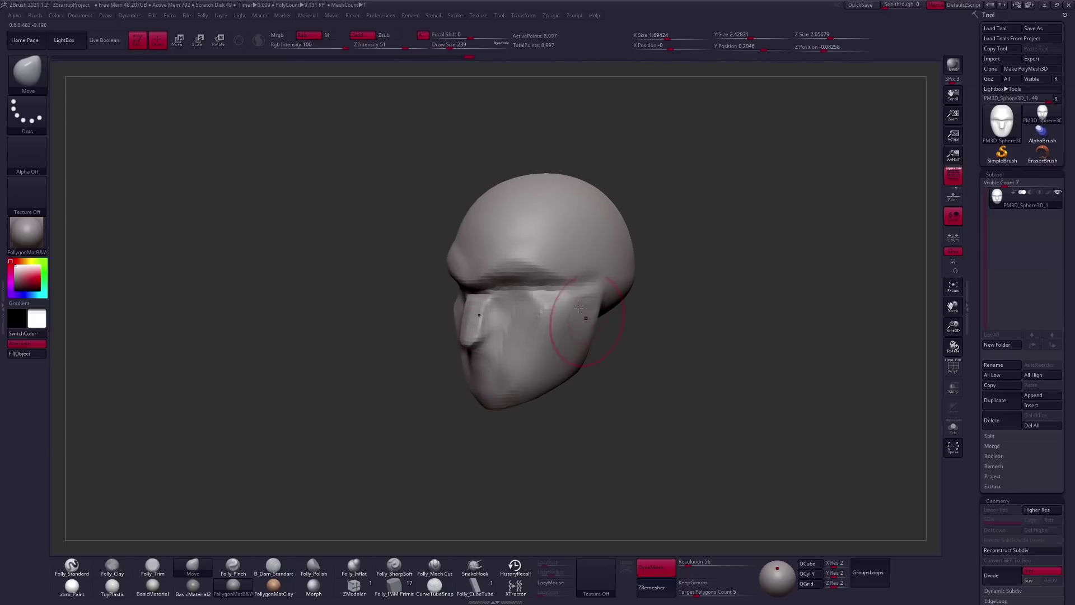
right_drag(494, 261, 601, 366)
key(space)
drag(602, 367, 585, 367)
right_drag(585, 367, 564, 336)
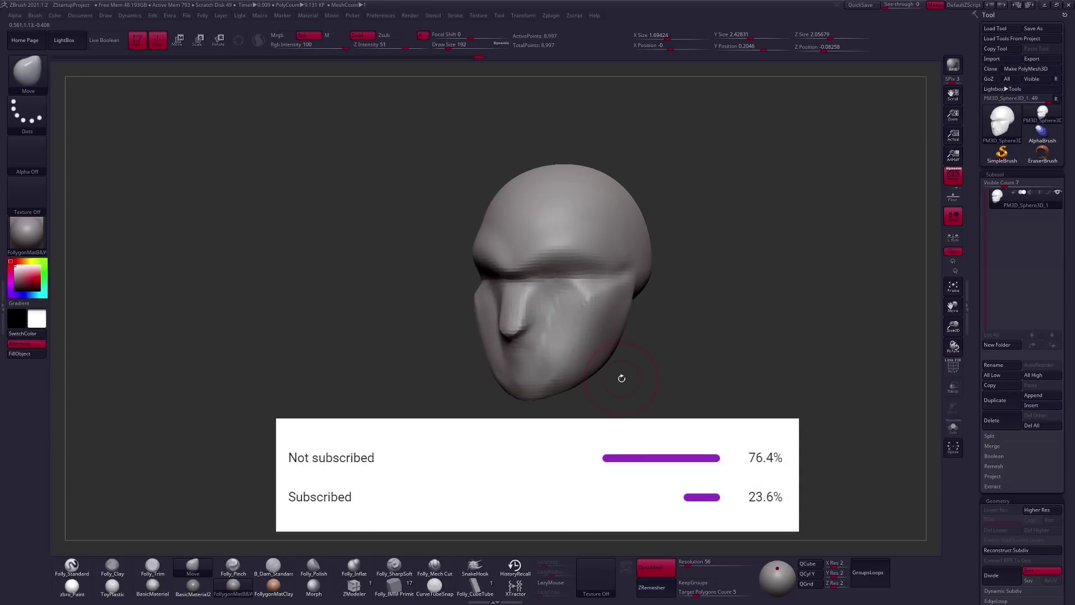
Sharpen the planes of the cheeks, jaw and brow with the Mech Cut brush, using draw size 227 for the broader cuts.
right_drag(633, 353, 629, 359)
click(434, 566)
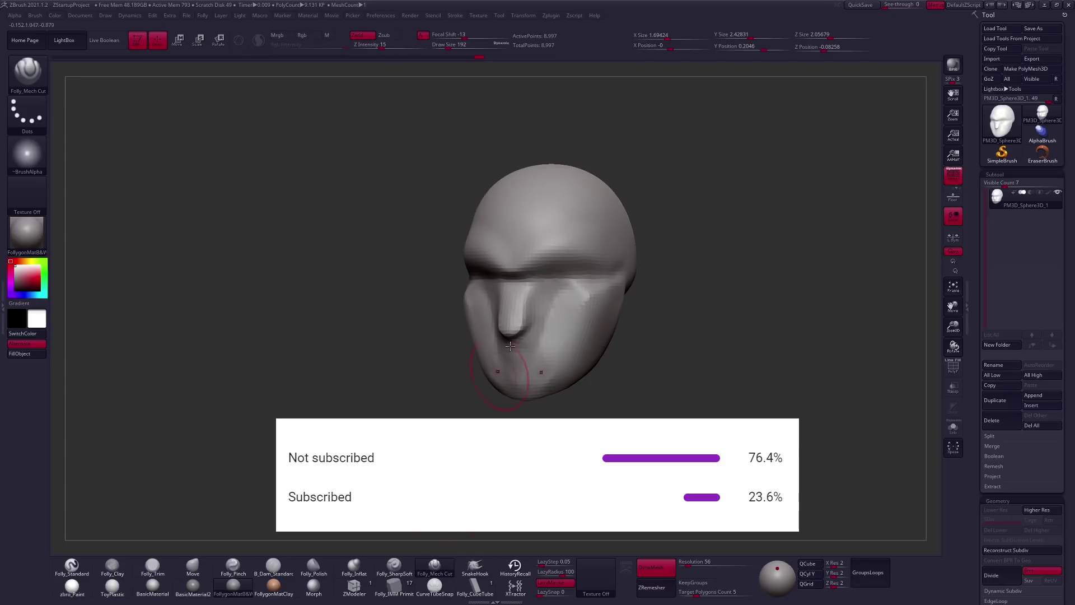
key(])
right_drag(596, 288, 588, 276)
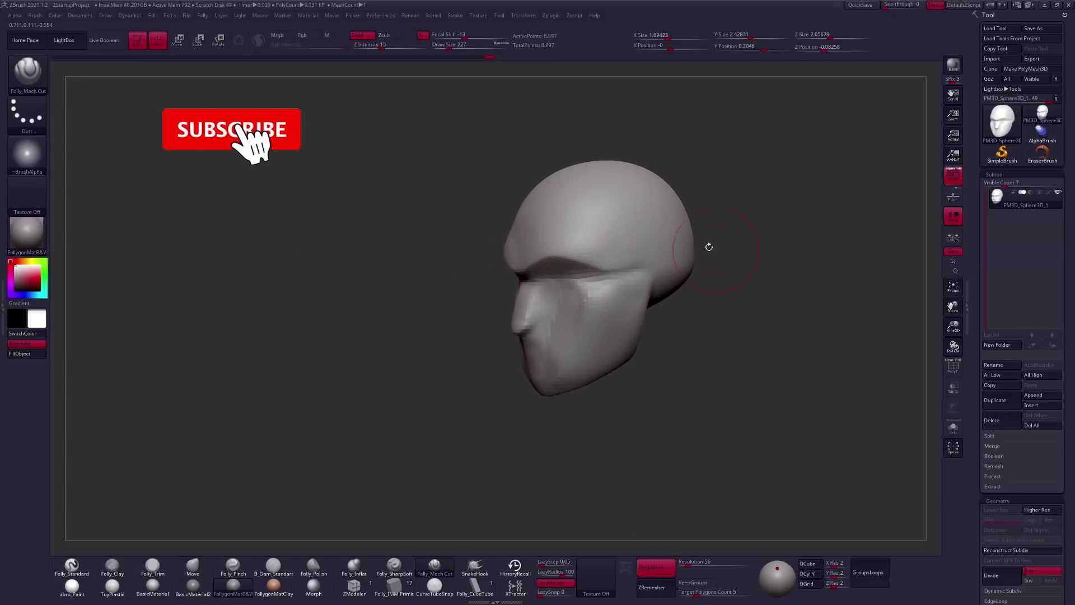
right_drag(587, 336, 610, 287)
drag(610, 287, 575, 324)
key([)
right_drag(575, 324, 569, 311)
Adjust the nose, chin and back of the jaw with the Move brush, enlarging the draw size from 170 to 306.
key(b)
key(m)
key(v)
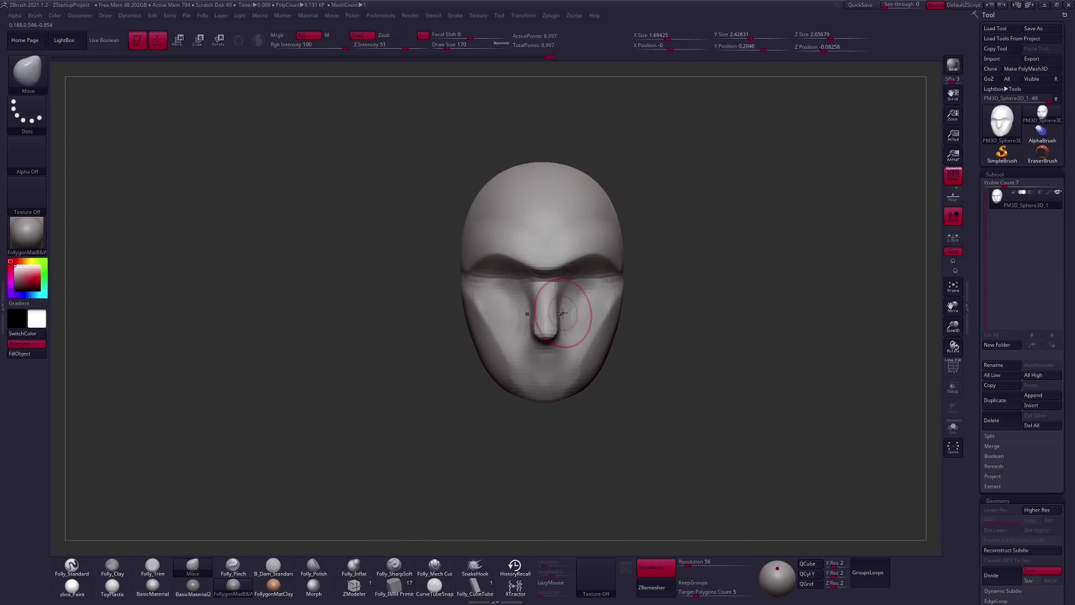
mouse_move(612, 393)
mouse_down()
mouse_move(626, 366)
mouse_move(626, 379)
mouse_move(590, 369)
mouse_move(511, 404)
mouse_up()
key(bracketright)
mouse_move(590, 381)
mouse_down()
mouse_move(560, 369)
mouse_move(577, 360)
mouse_up()
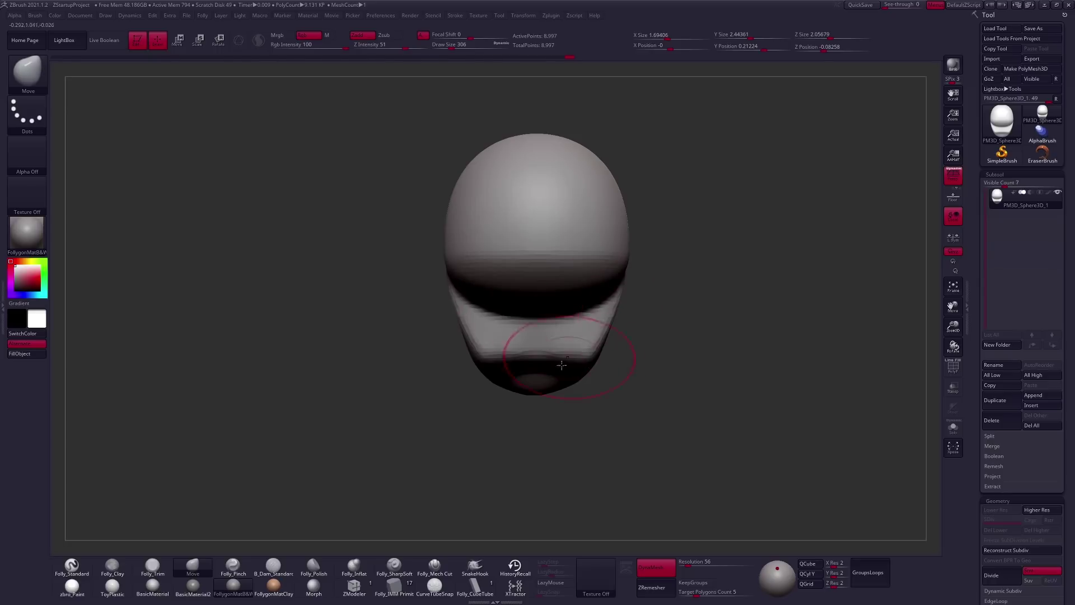
ZRemesh the head with a target polygon count of 1 and refine the facial proportions with the Move brush.
key(space)
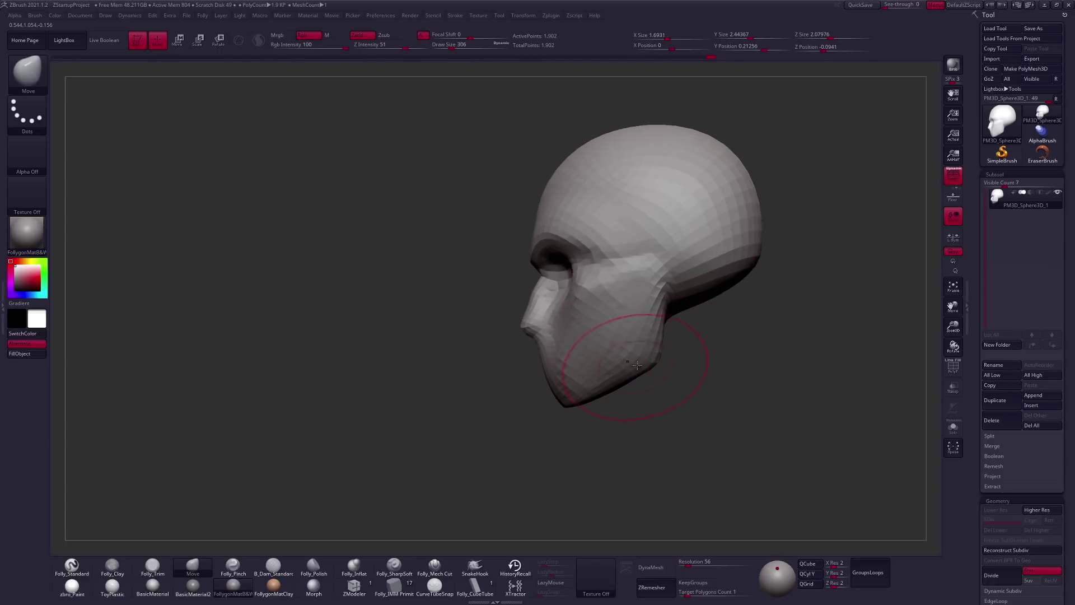
mouse_move(643, 355)
mouse_down()
mouse_move(691, 357)
mouse_move(652, 355)
mouse_move(660, 336)
mouse_move(630, 364)
mouse_move(687, 360)
mouse_move(623, 368)
mouse_move(612, 349)
mouse_up()
key(space)
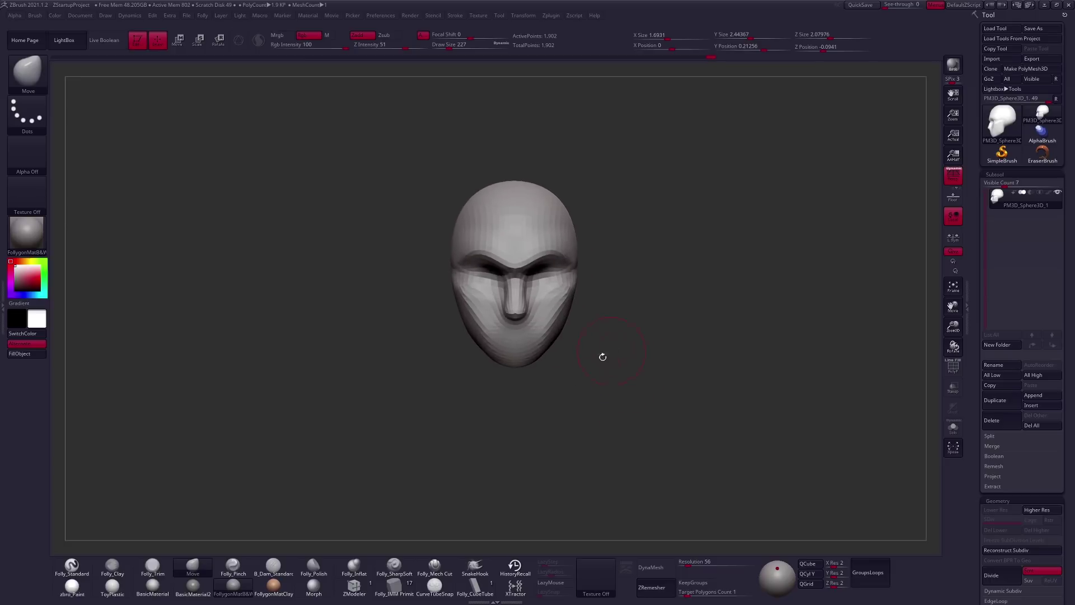
Flatten the temples and upper sides of the skull with the Mech Cut brush at draw sizes 265 and 306.
click(436, 571)
drag(493, 280, 528, 301)
key(space)
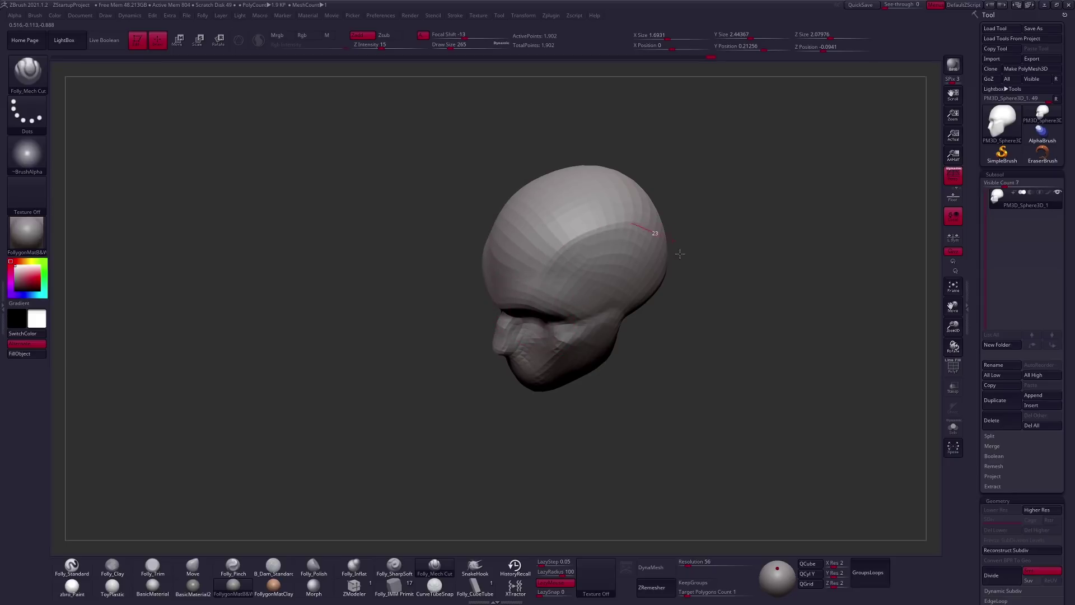
right_drag(623, 285, 607, 249)
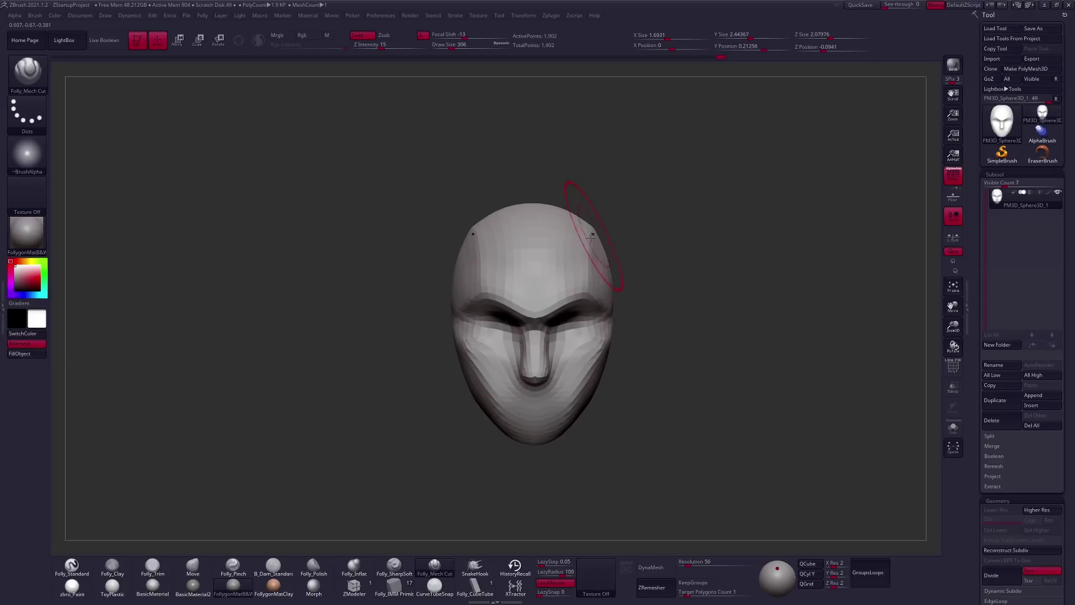
Adjust the skull's sides and profile with the Move brush, enlarging the draw size to 447.
key(b)
key(m)
key(v)
key(space)
key(space)
drag(591, 256, 623, 293)
right_drag(598, 360, 669, 369)
key(space)
drag(669, 370, 695, 369)
right_drag(694, 369, 482, 253)
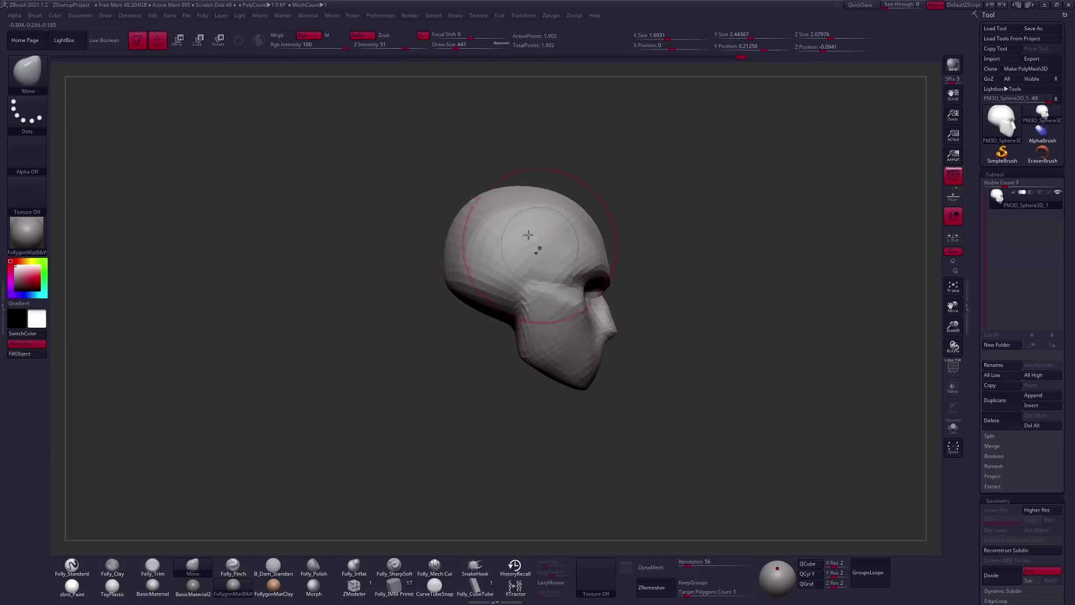
Refine the head's front proportions with the Move brush at draw size 306.
key(space)
mouse_move(638, 378)
right_down()
mouse_move(547, 431)
mouse_move(606, 400)
right_up()
key(space)
drag(616, 379, 581, 379)
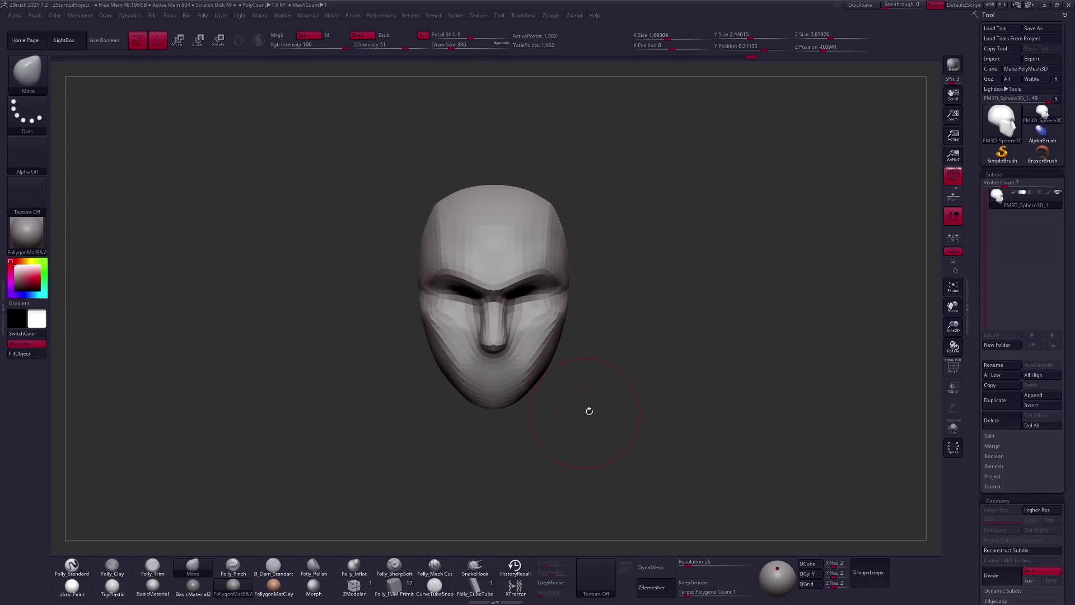
Subdivide the head three times to subdivision level 4.
key(ctrl+d)
key(ctrl+d)
key(ctrl+d)
key(ctrl)
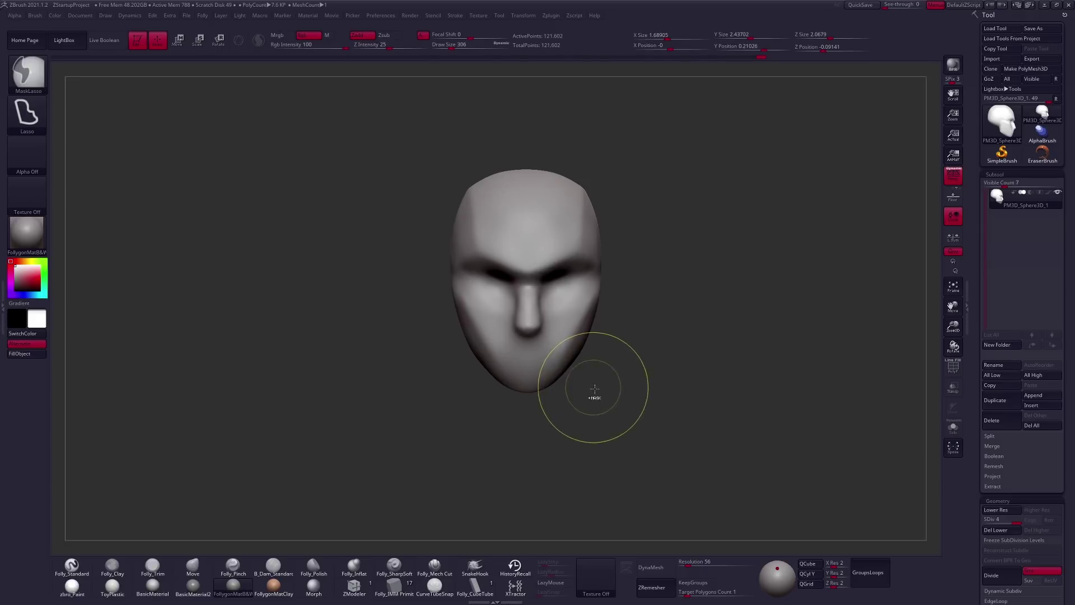
Flatten the area beneath the nose with the Folly_Mech Cut brush, reducing the draw size from 227 to 81.
key(space)
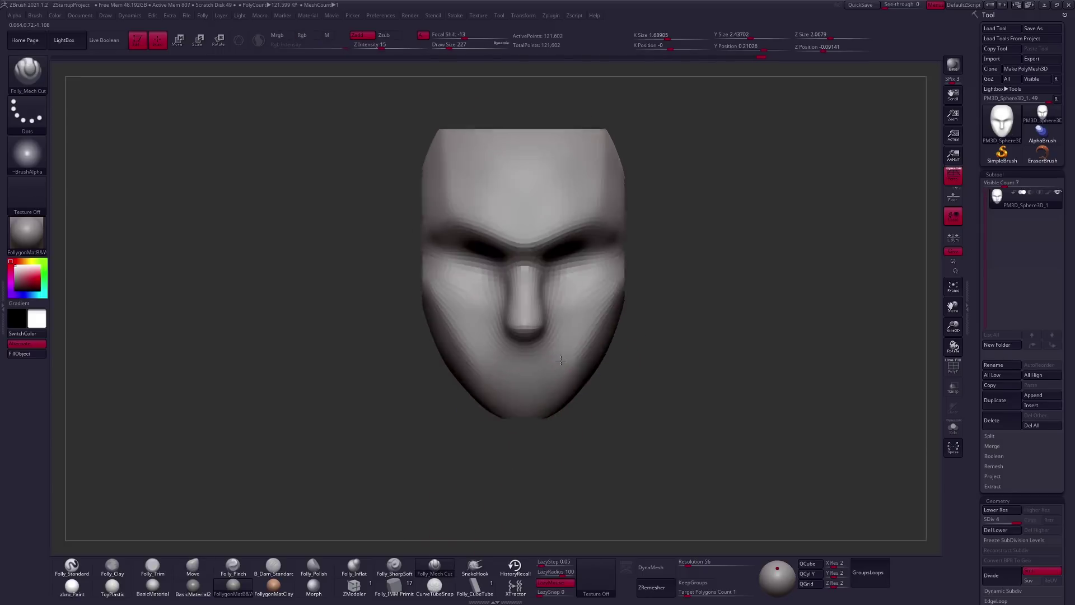
key(space)
drag(560, 359, 507, 354)
key(ctrl+z)
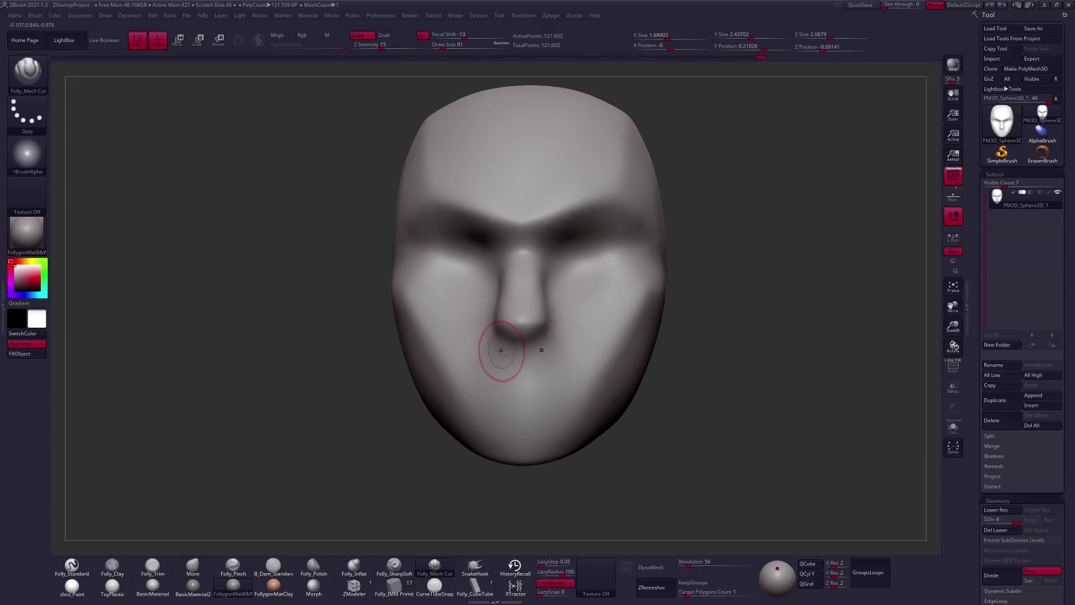
drag(602, 344, 603, 342)
drag(727, 348, 644, 314)
Flatten the nose's underside and side planes with the Mech Cut brush, enlarging the draw size to 160.
key(space)
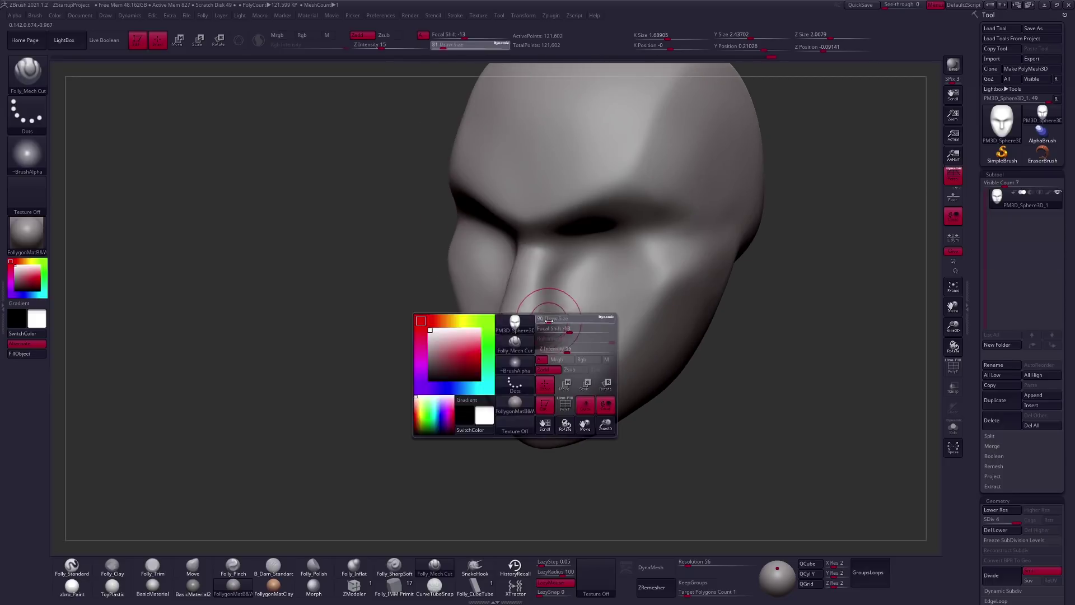
drag(555, 426, 567, 267)
mouse_move(558, 318)
mouse_down()
mouse_move(560, 389)
mouse_move(571, 324)
mouse_up()
right_drag(571, 324, 592, 337)
key(ctrl+z)
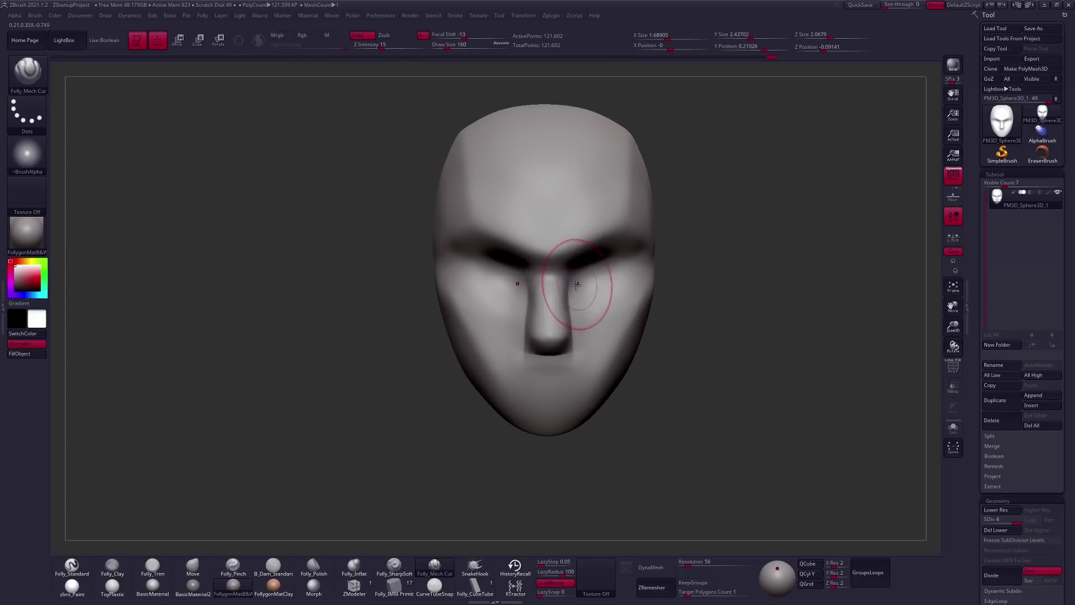
Adjust the shape around the nose and upper lip with the Move brush.
key(b)
key(m)
key(v)
key(space)
alt+right_drag(615, 331, 571, 373)
Carve a straight horizontal mouth line below the nose with the Dam_Standard brush at draw size 96.
key(b)
key(d)
key(s)
key(space)
drag(616, 370, 577, 370)
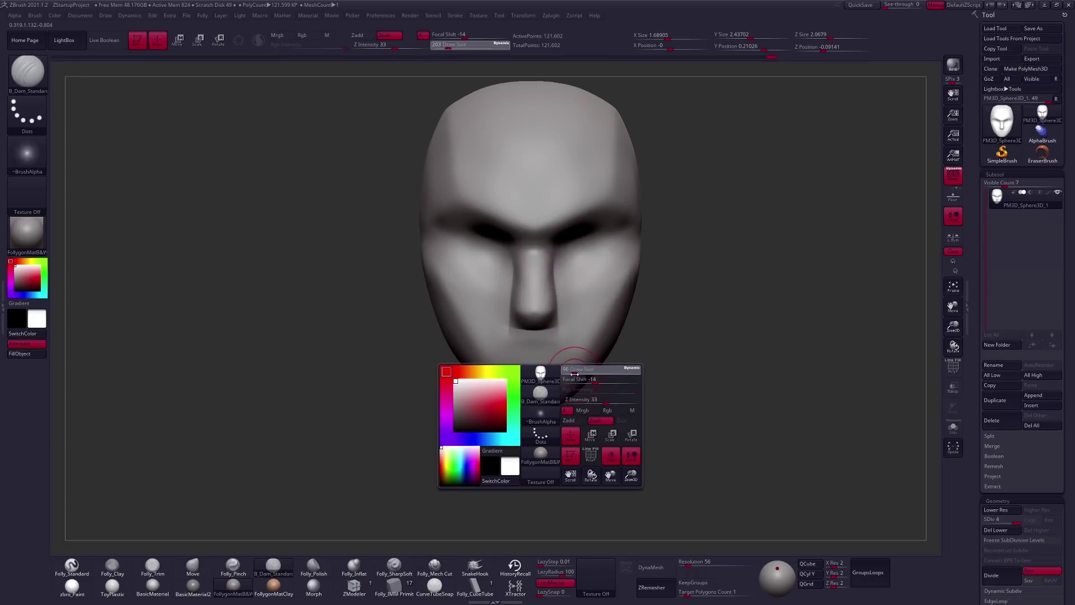
ctrl+right_drag(547, 360, 534, 374)
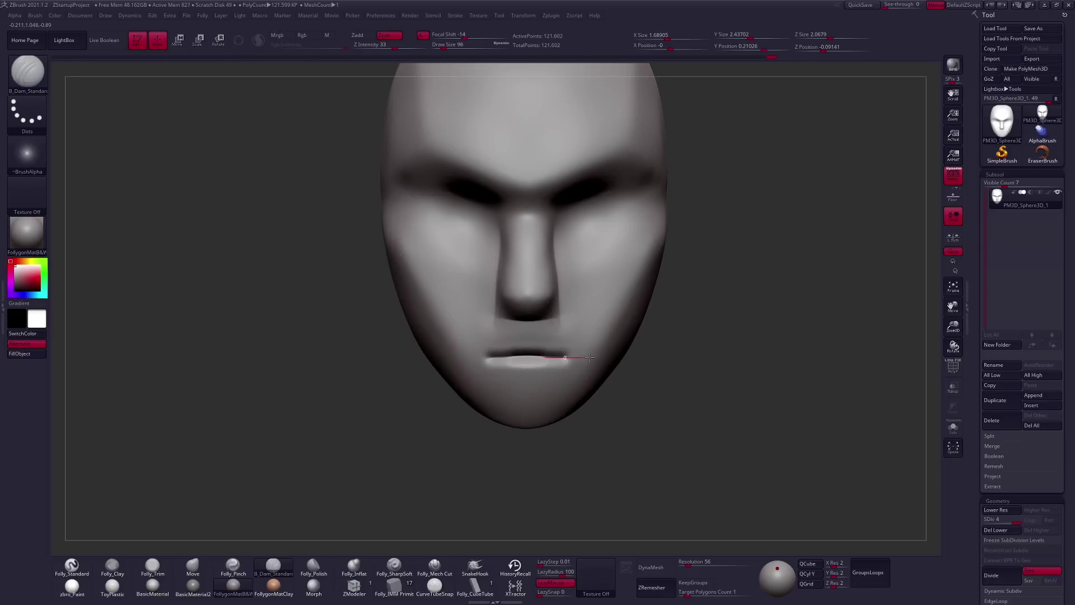
mouse_move(553, 365)
right_down()
mouse_move(596, 363)
mouse_move(576, 355)
right_up()
Deepen the eye sockets with the Dam_Standard brush at draw size 203.
key(space)
drag(577, 370, 616, 370)
right_drag(616, 370, 499, 284)
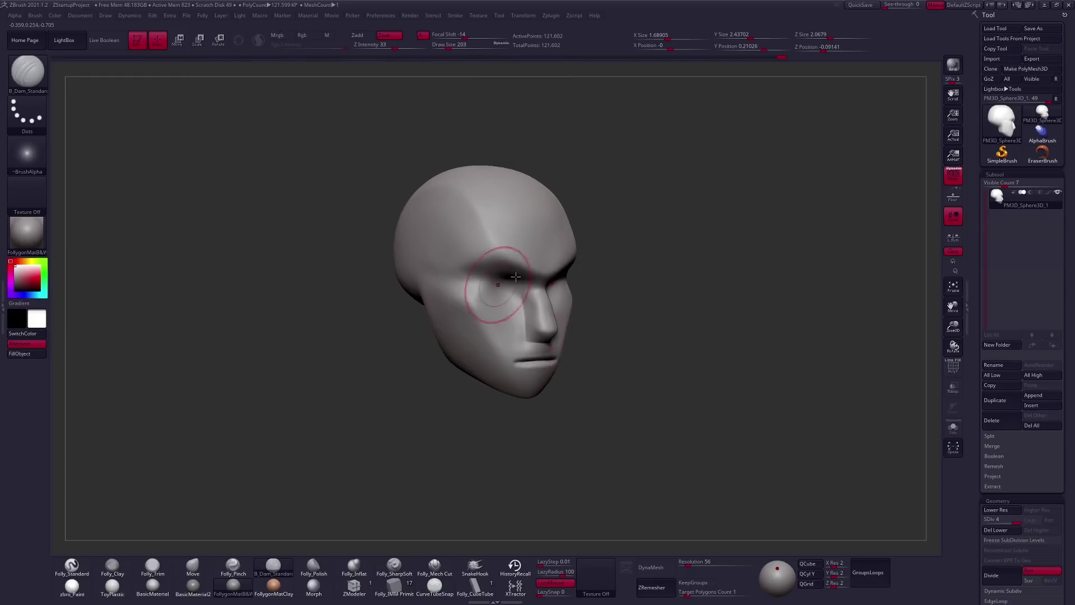
mouse_move(618, 406)
right_down()
mouse_move(617, 376)
mouse_move(506, 383)
right_up()
Cut flat planes along the cheekbones and jaw sides with the Mech Cut brush at draw sizes 140 and 113.
key(2)
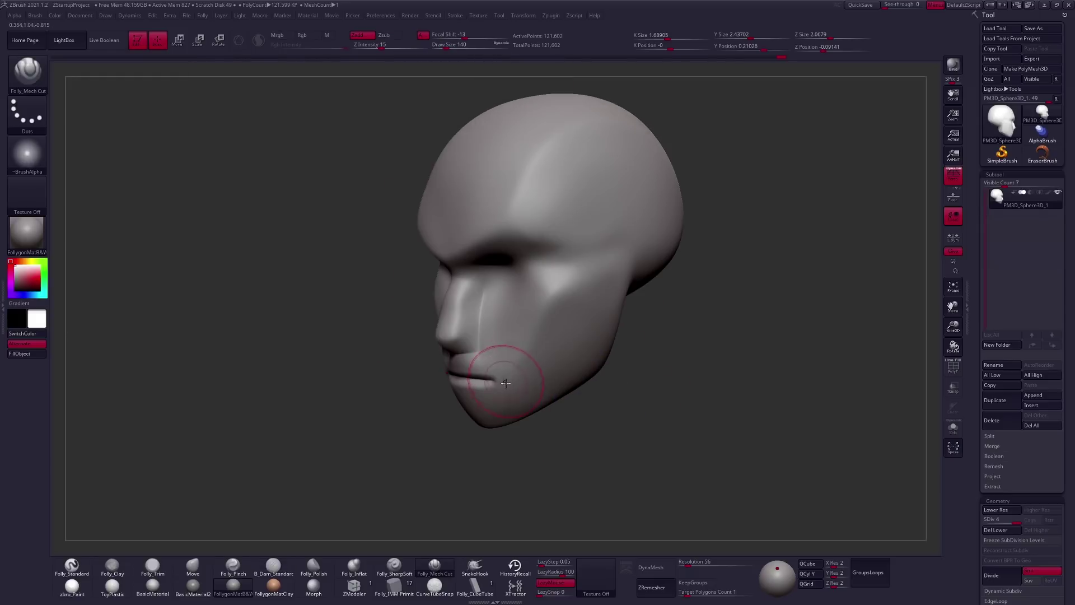
key(space)
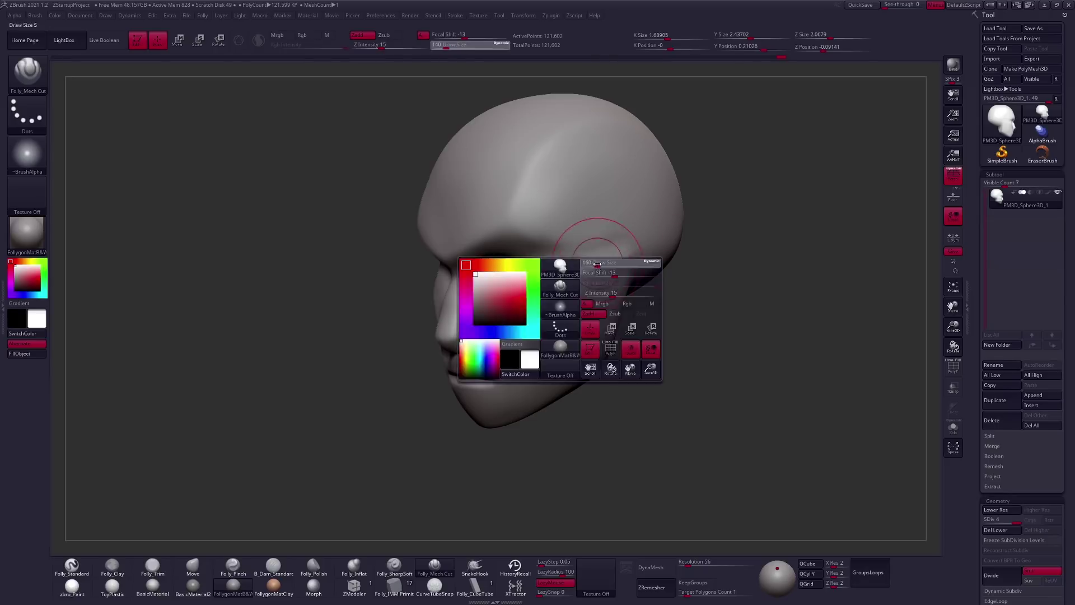
alt+right_drag(614, 250, 634, 278)
key(space)
drag(627, 279, 629, 279)
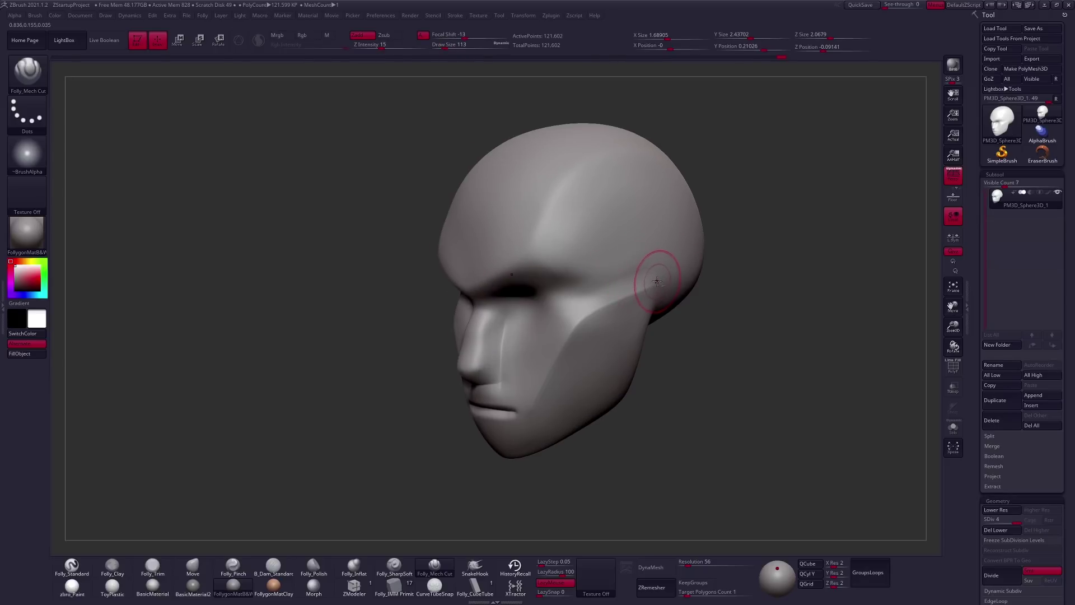
shift+right_drag(519, 321, 504, 304)
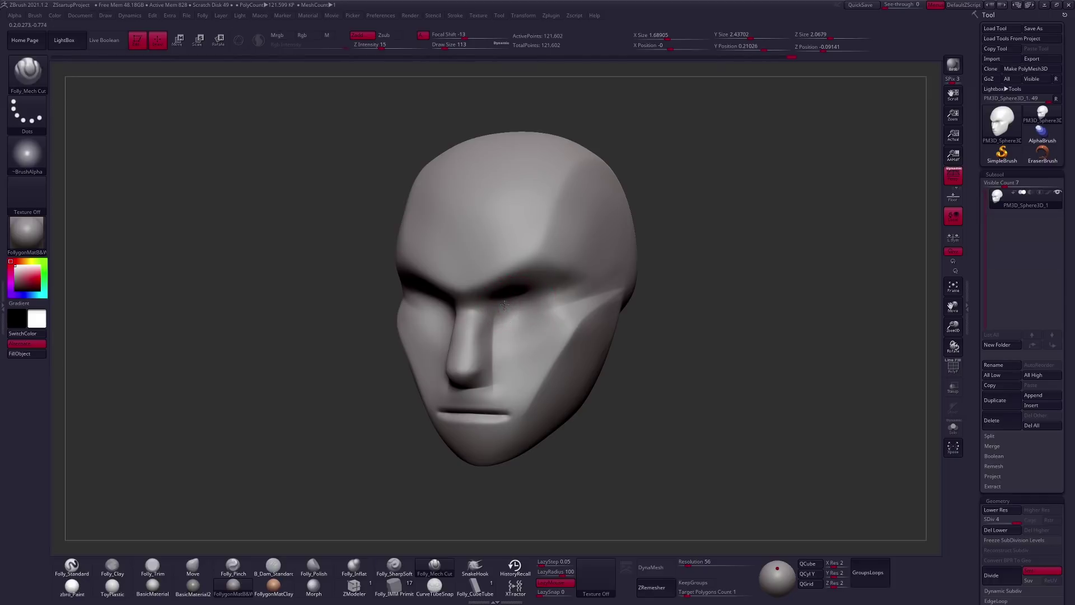
shift+right_drag(577, 289, 557, 305)
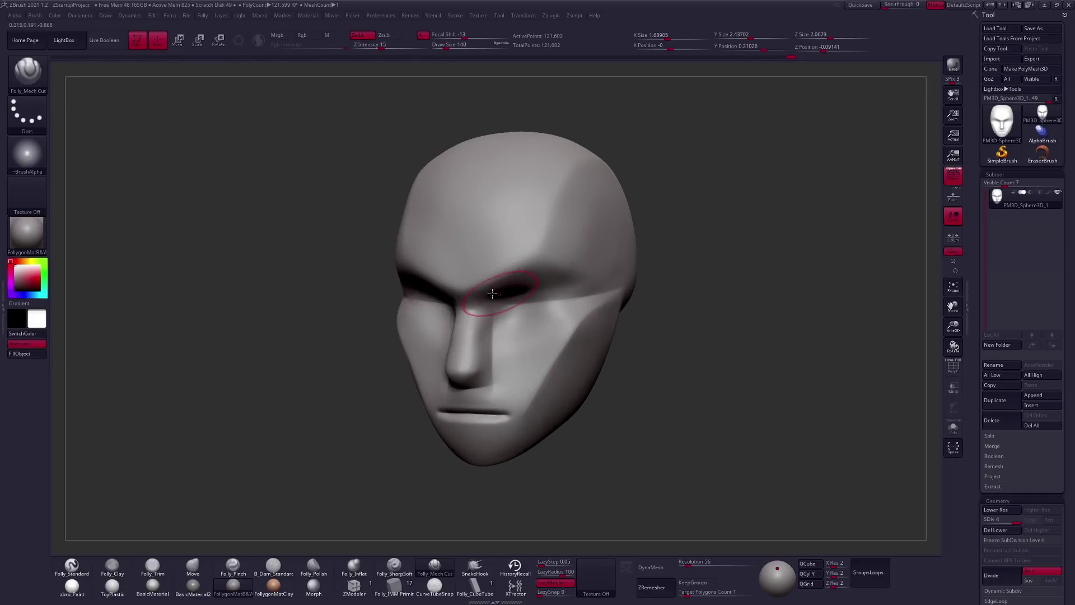
Sharpen the brow underside and eye socket planes with the Mech Cut brush at draw size 140.
mouse_move(492, 293)
mouse_down()
mouse_move(448, 279)
mouse_move(475, 296)
mouse_up()
drag(536, 256, 556, 247)
right_drag(556, 247, 539, 260)
drag(608, 289, 690, 272)
shift+right_drag(690, 272, 576, 301)
key(space)
drag(586, 296, 596, 296)
mouse_move(516, 336)
right_down()
mouse_move(540, 288)
mouse_move(520, 286)
mouse_move(547, 267)
right_up()
Reshape the eye socket's outer edge and cheek with the Move brush at draw sizes 121 and 150.
key(b)
key(m)
key(v)
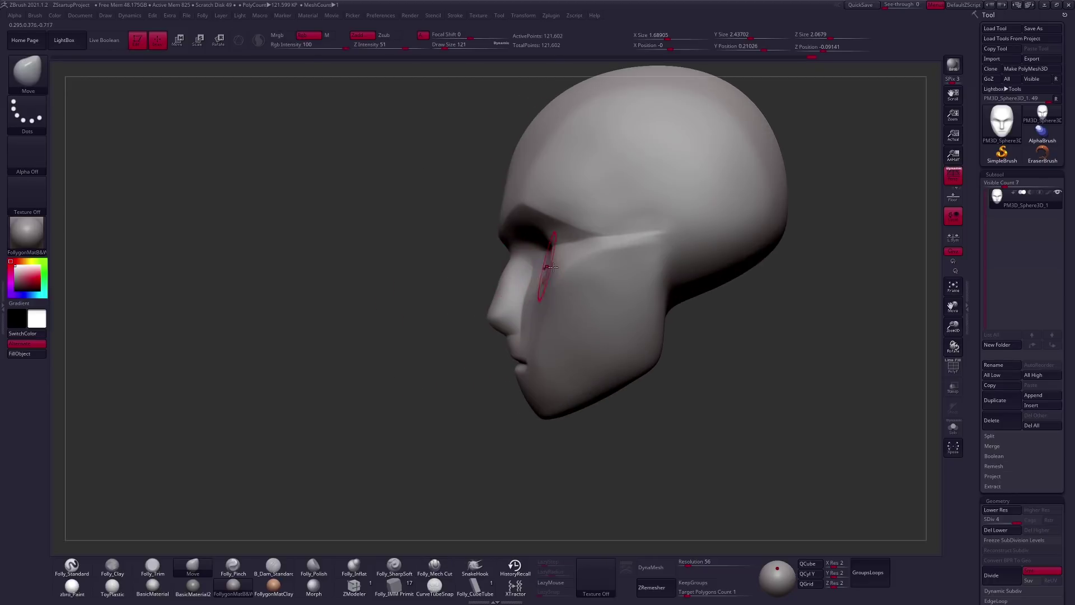
right_click(588, 305)
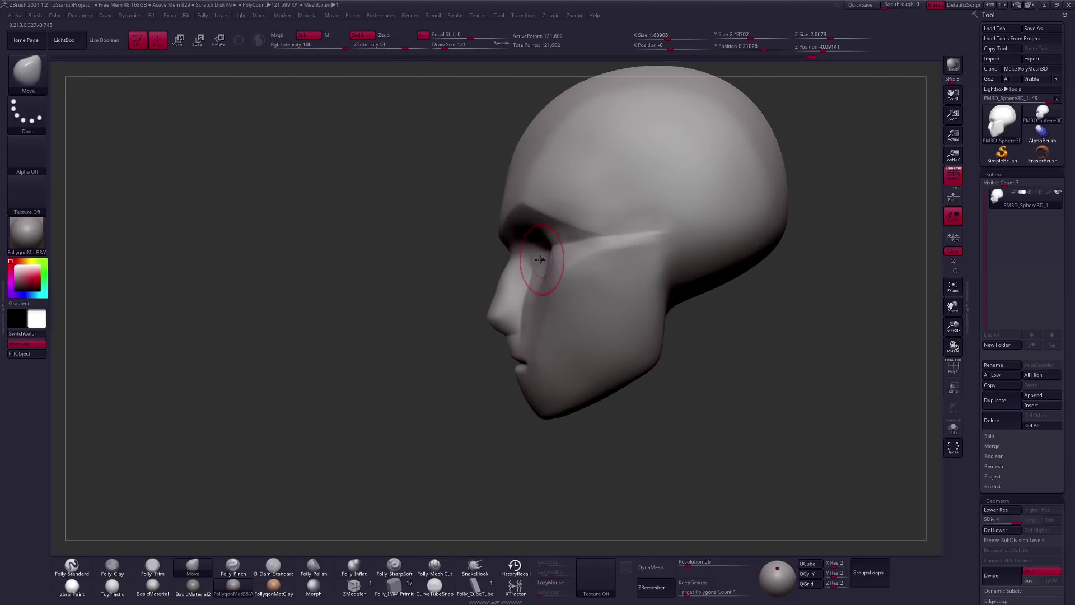
key(space)
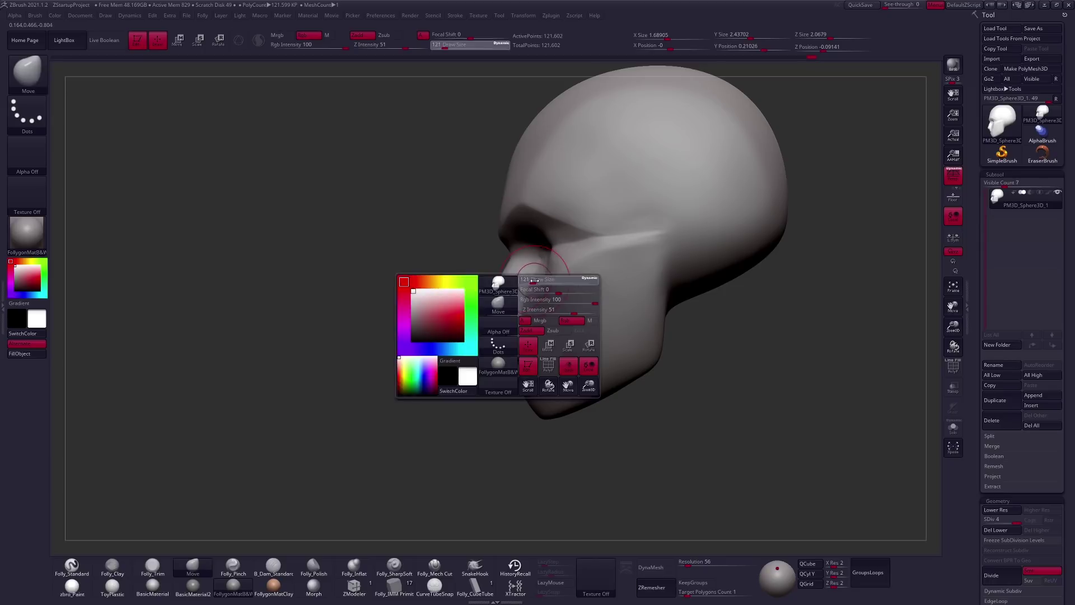
right_click(539, 267)
drag(565, 320, 576, 319)
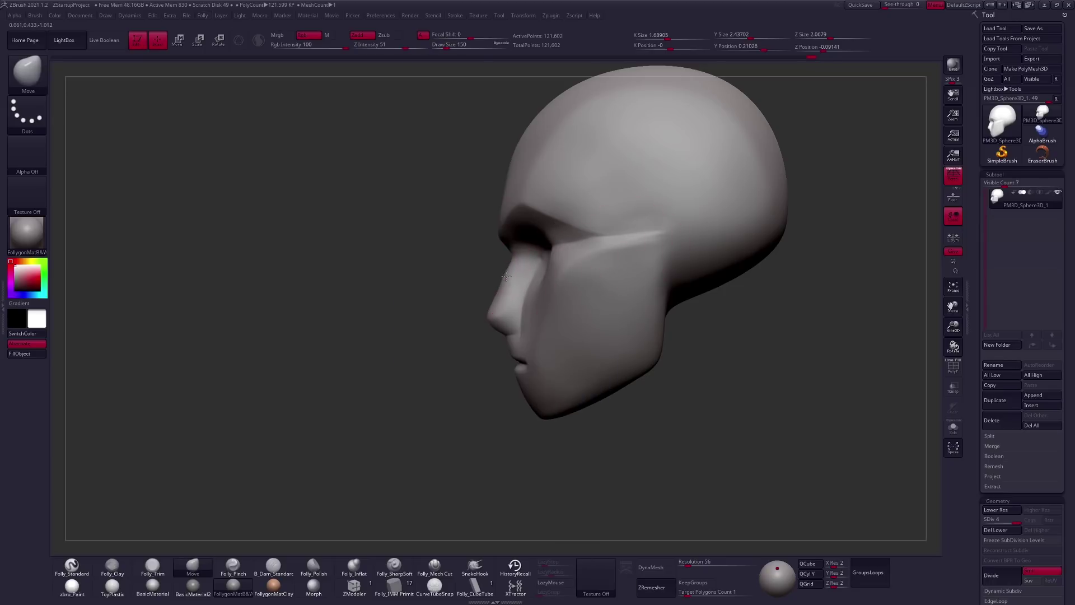
Refine the nose bridge and facial profile with the Move brush, bringing the draw size down to 113.
key(space)
click(507, 278)
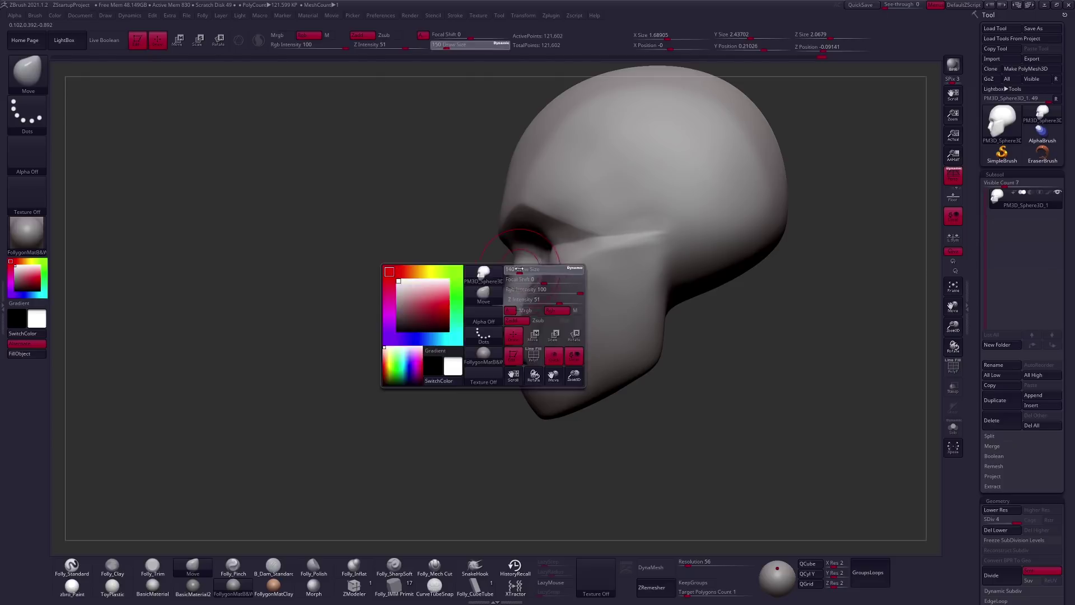
key(space)
drag(559, 316, 537, 316)
key(space)
drag(459, 291, 546, 316)
mouse_move(554, 336)
mouse_down()
mouse_move(600, 259)
mouse_move(699, 378)
mouse_move(669, 383)
mouse_move(691, 367)
mouse_move(680, 342)
mouse_move(753, 392)
mouse_move(597, 301)
mouse_up()
key(space)
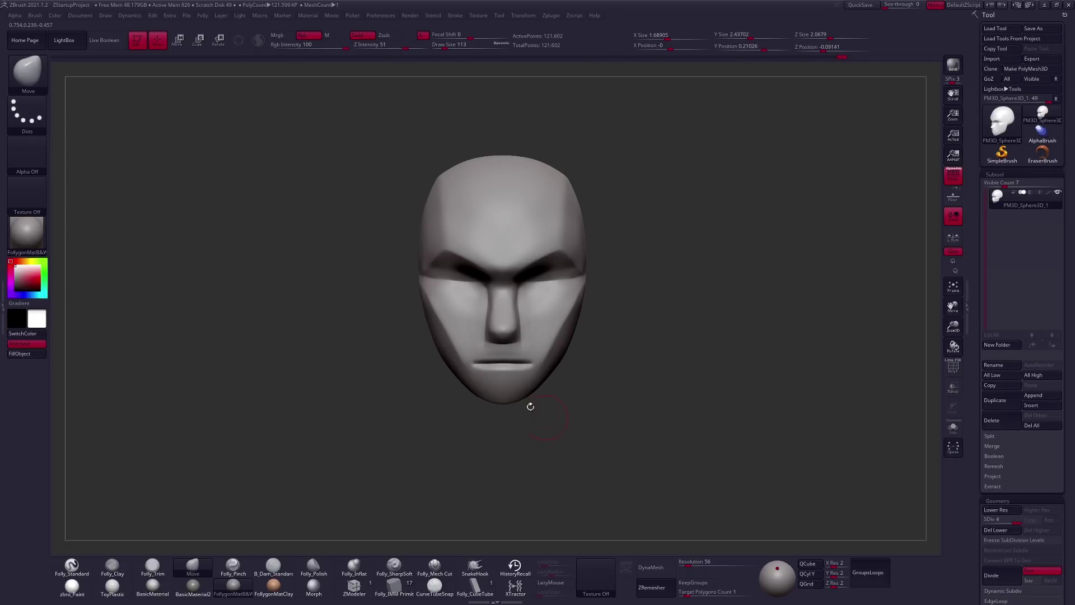
Duplicate the head subtool.
click(995, 400)
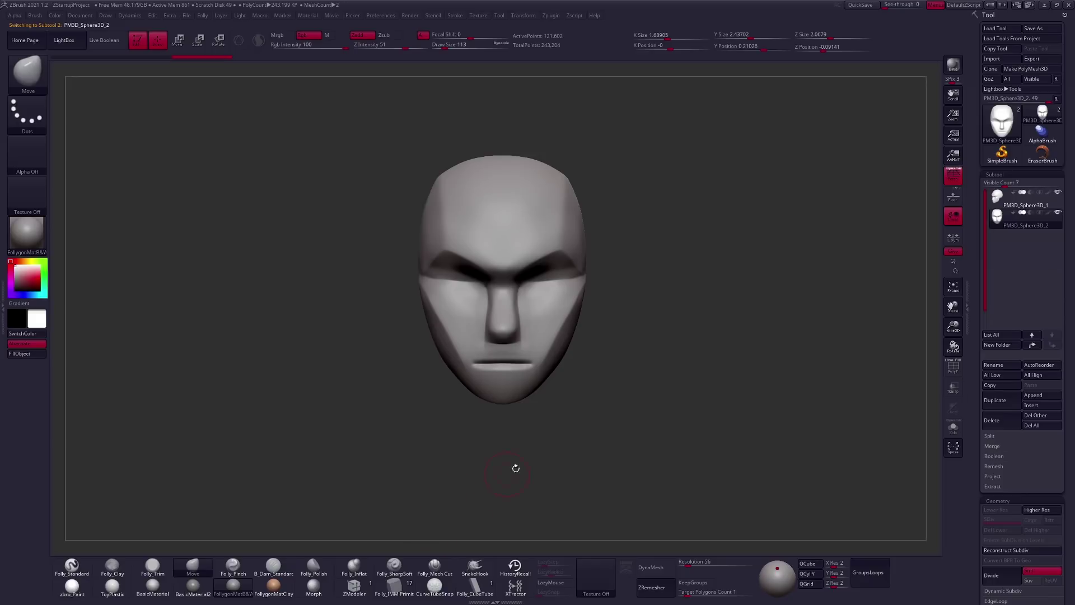
click(401, 586)
key(m)
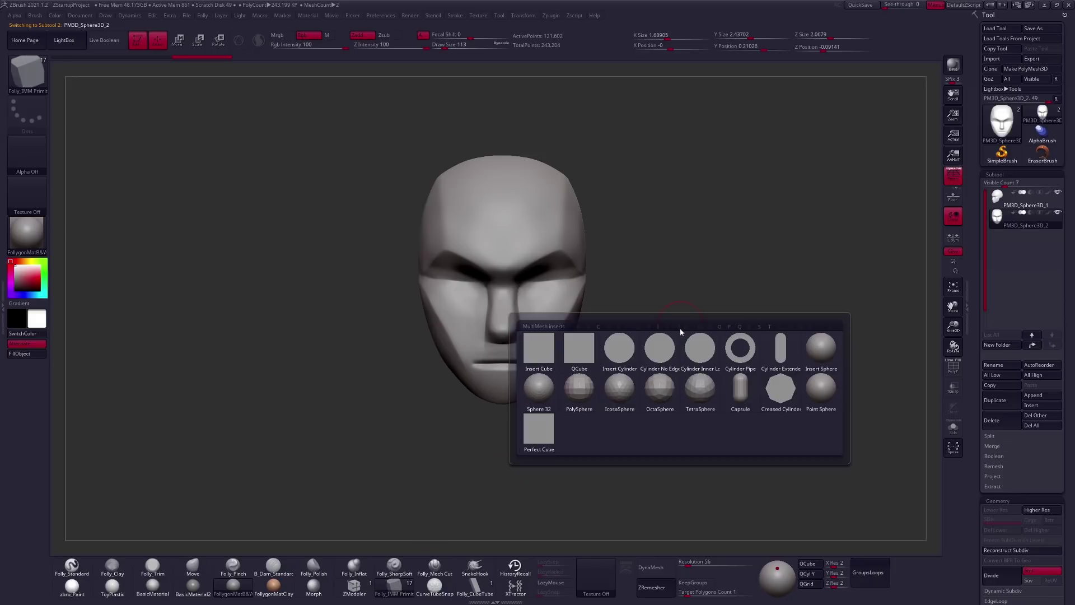
click(742, 341)
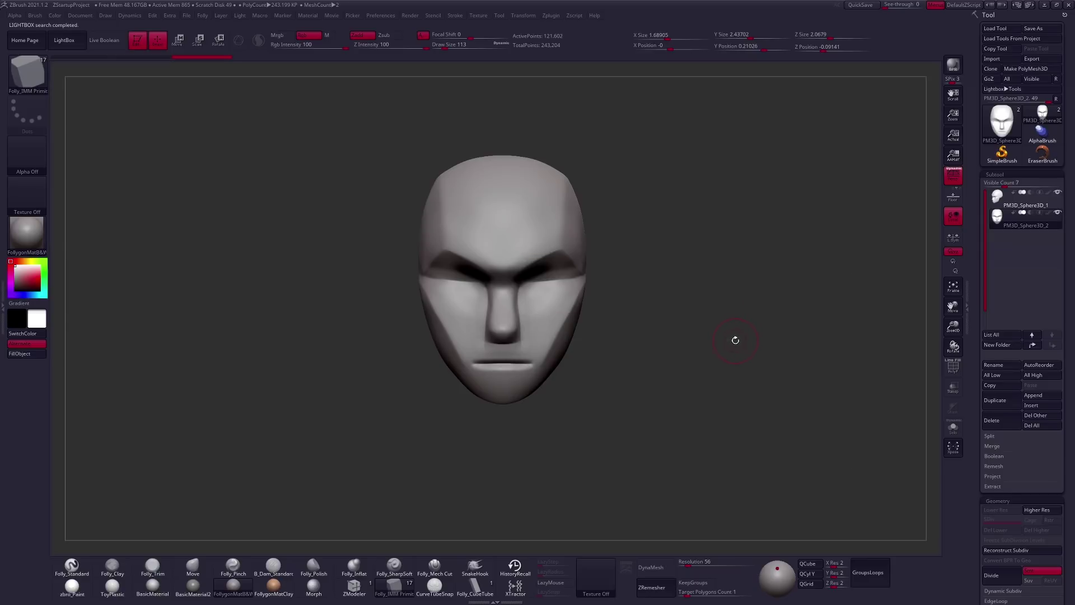
Insert mirrored ears on the head's sides with the Folly_InsertEar brush and keep only the ears in the duplicated subtool.
key(b)
click(759, 377)
key(m)
click(582, 275)
right_drag(605, 305, 637, 295)
drag(637, 305, 653, 352)
key(ctrl)
ctrl+click(653, 352)
key(space)
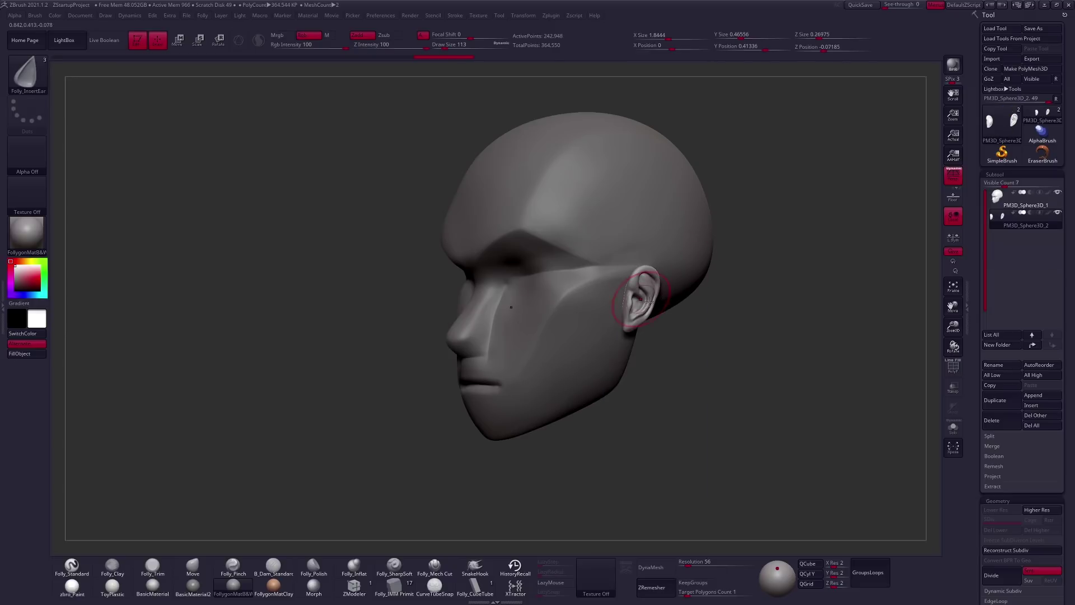
Rotate the ears and move them into place behind the jaw with the transpose line.
shift+right_drag(641, 301, 660, 281)
key(r)
drag(647, 247, 634, 380)
drag(641, 330, 629, 378)
key(w)
drag(639, 332, 632, 331)
Reposition the ears against the sides of the head in the front view with the transpose line.
drag(696, 377, 623, 388)
click(568, 336)
mouse_move(588, 335)
mouse_down()
mouse_move(641, 335)
mouse_move(630, 330)
mouse_move(591, 392)
mouse_move(592, 439)
mouse_up()
mouse_move(595, 386)
mouse_down()
mouse_move(595, 370)
mouse_move(675, 372)
mouse_move(588, 326)
mouse_move(665, 326)
mouse_move(591, 338)
mouse_up()
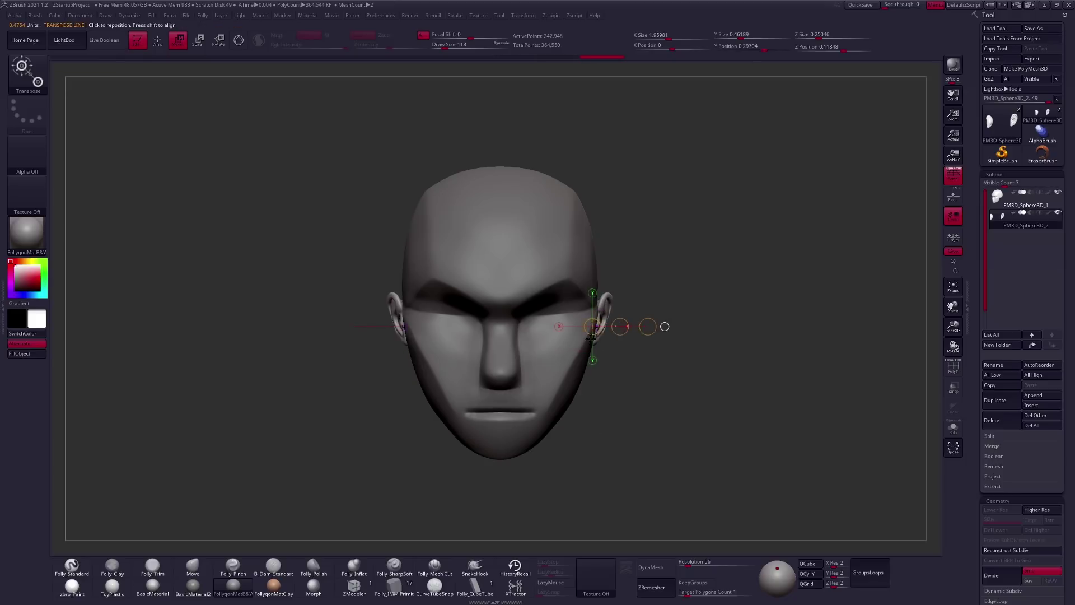
Turn on local symmetry, scale up the ears along a vertical transpose line and move them against the head.
shift+drag(604, 295, 592, 448)
click(953, 238)
key(e)
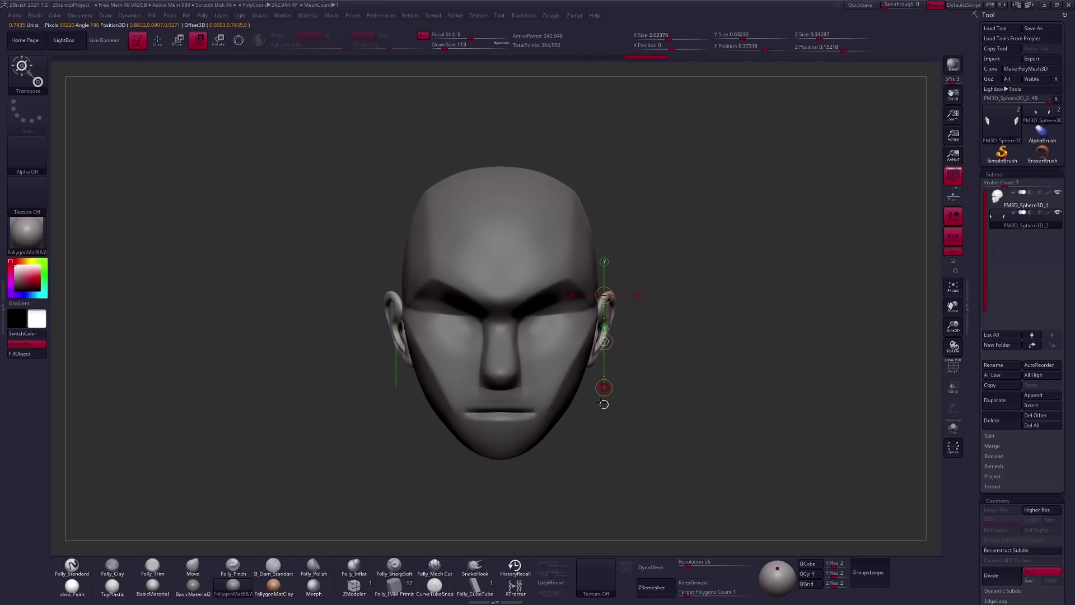
key(w)
mouse_move(604, 343)
mouse_down()
mouse_move(639, 339)
mouse_move(597, 348)
mouse_up()
key(e)
Isolate the ears to place a transpose line, show the head again and rotate the ears outward.
key(shift+alt+s)
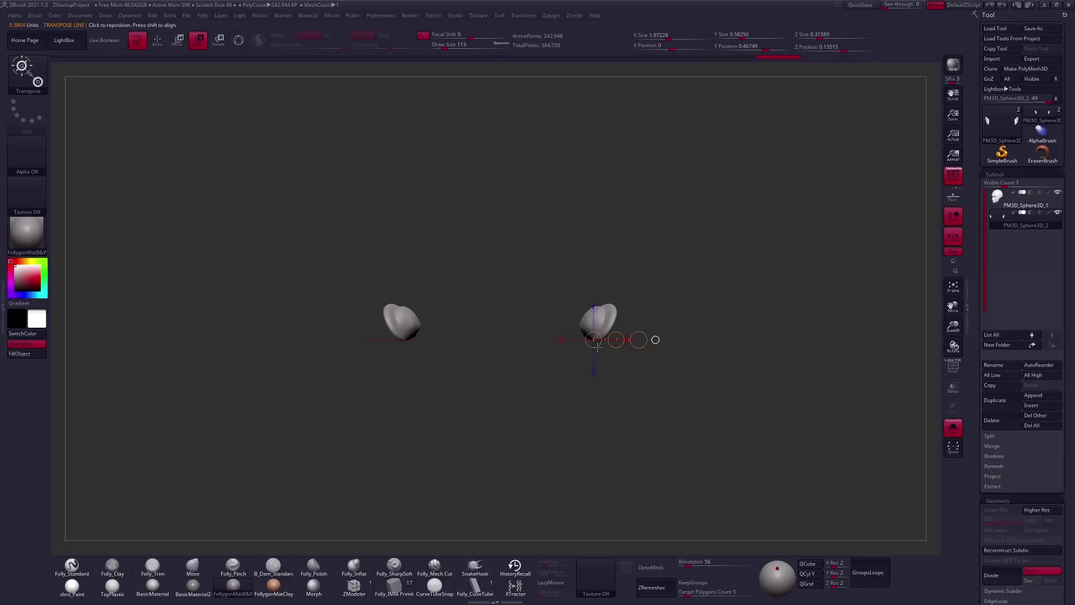
key(r)
key(shift+alt+s)
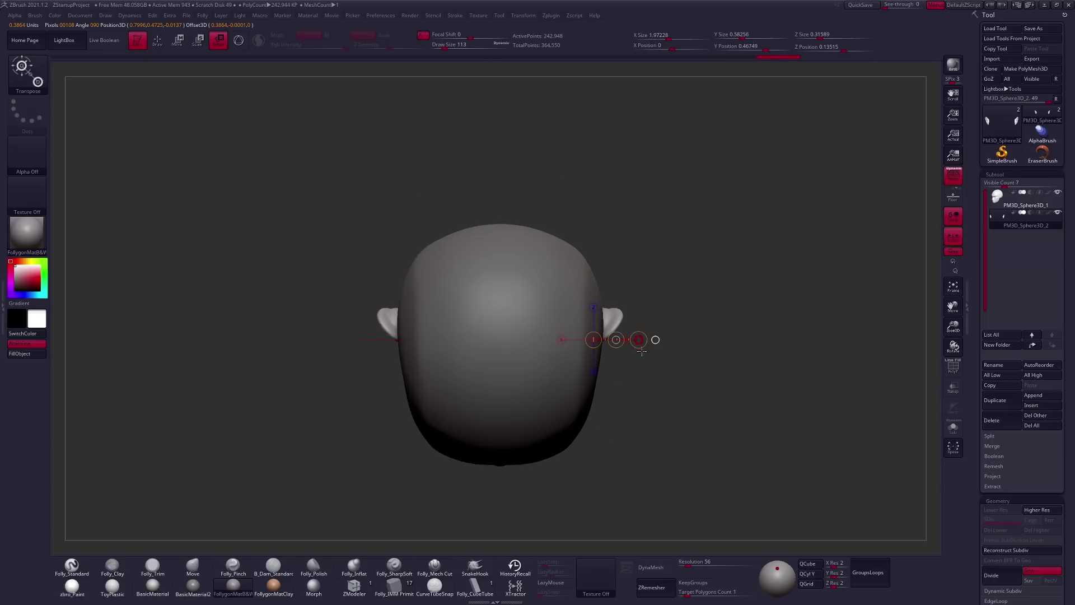
drag(637, 352, 619, 350)
key(q)
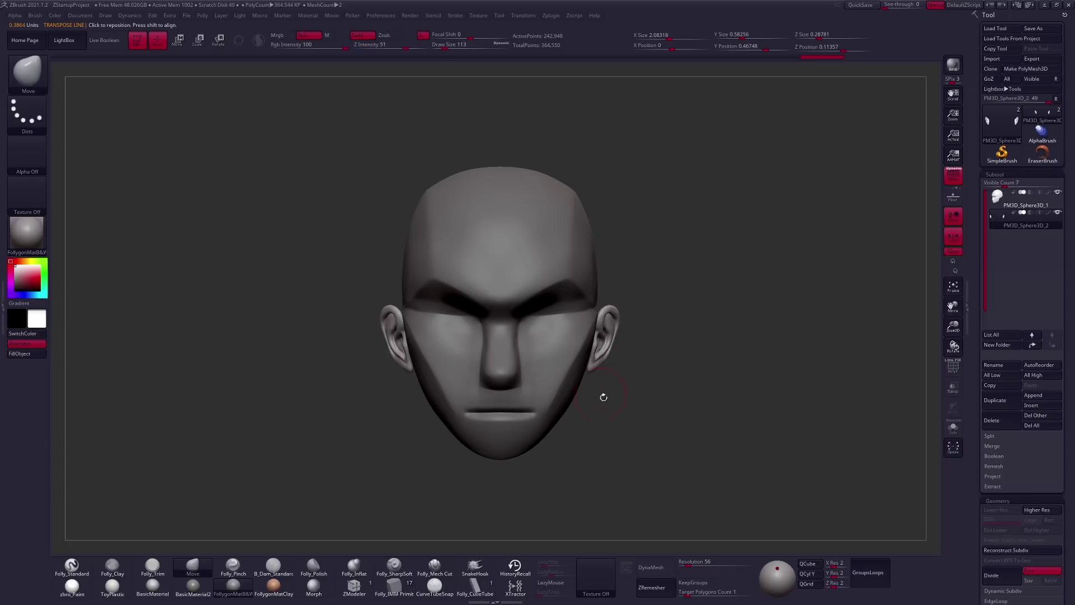
mouse_move(690, 372)
mouse_down()
mouse_move(605, 388)
mouse_move(681, 324)
mouse_up()
Fine-tune the ears' tilt by rotating them in the side and front views.
key(r)
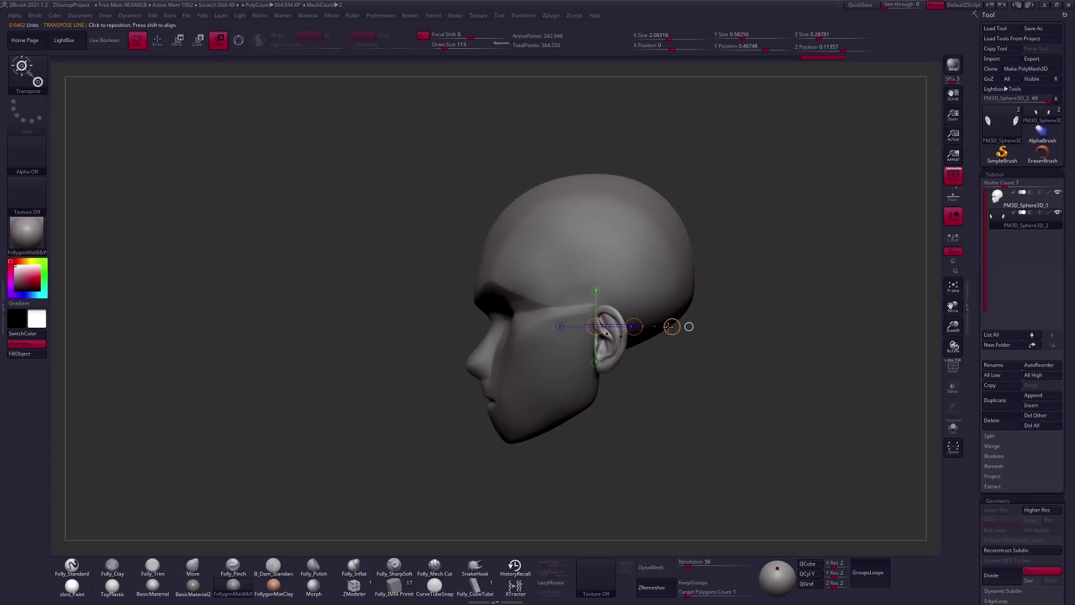
key(q)
drag(617, 372, 631, 365)
key(r)
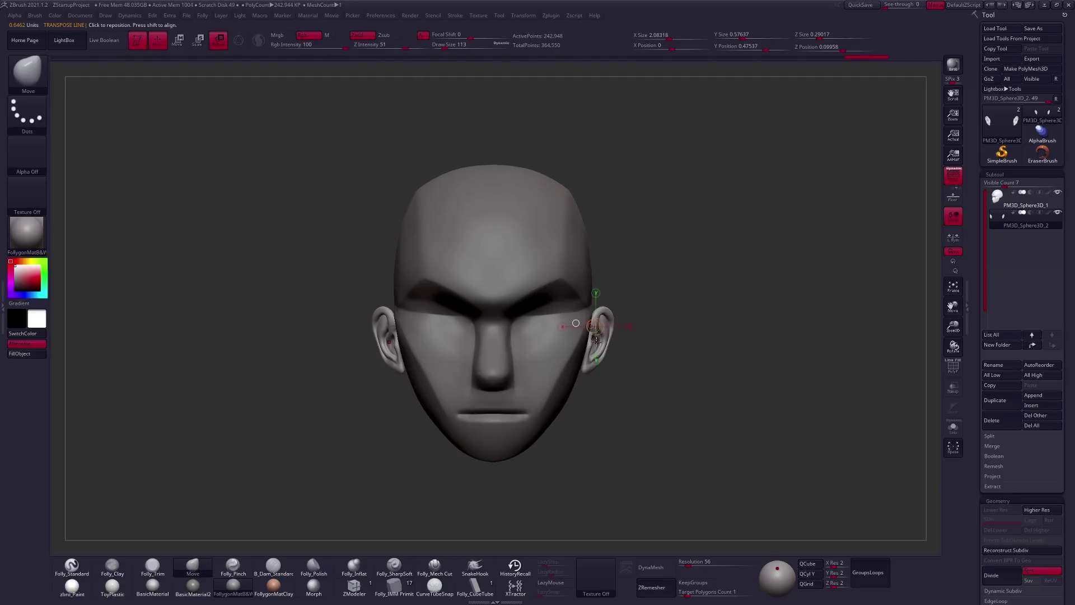
mouse_move(595, 317)
mouse_down()
mouse_move(604, 416)
mouse_move(588, 369)
mouse_move(622, 387)
mouse_move(643, 367)
mouse_move(610, 370)
mouse_move(612, 384)
mouse_move(628, 364)
mouse_move(614, 332)
mouse_up()
Adjust the ears' shape with the Move brush at varying draw sizes.
key(q)
key(space)
key(bracketleft)
key(bracketright)
key(space)
key(bracketleft)
Select the head subtool and reshape the mouth with the Move brush at draw sizes 130 and 104.
alt+click(582, 362)
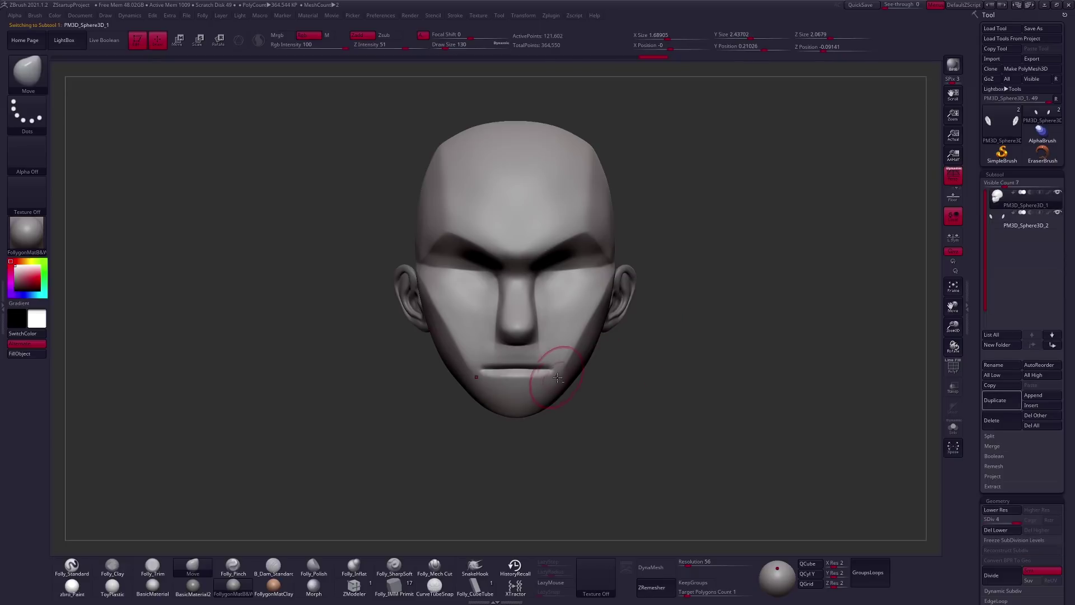
alt+drag(518, 433, 555, 425)
key(bracketleft)
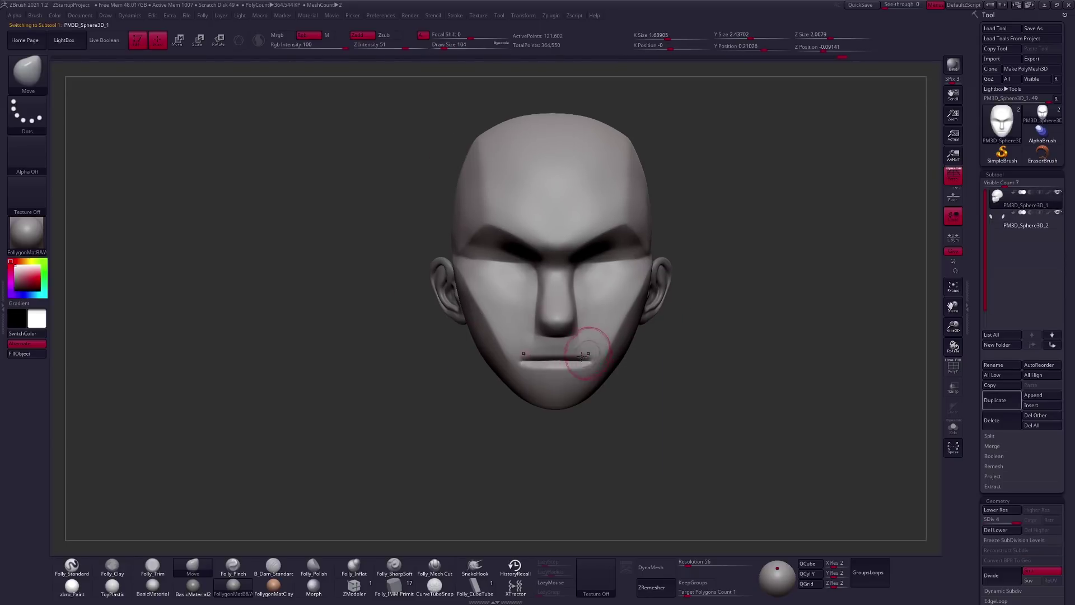
Carve the creases around the upper and lower lips with the Folly_SharpSoft brush at draw sizes 96 and 130.
click(393, 571)
right_click(508, 408)
mouse_move(537, 392)
alt+mouse_down()
mouse_move(545, 347)
mouse_move(552, 358)
alt+mouse_up()
right_click(544, 347)
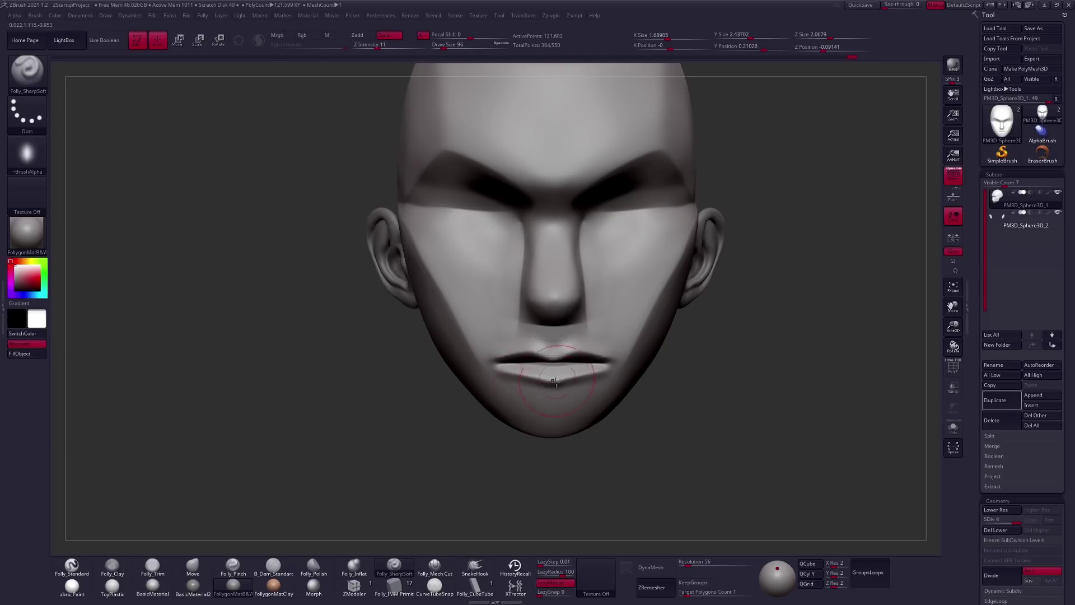
drag(663, 394, 560, 357)
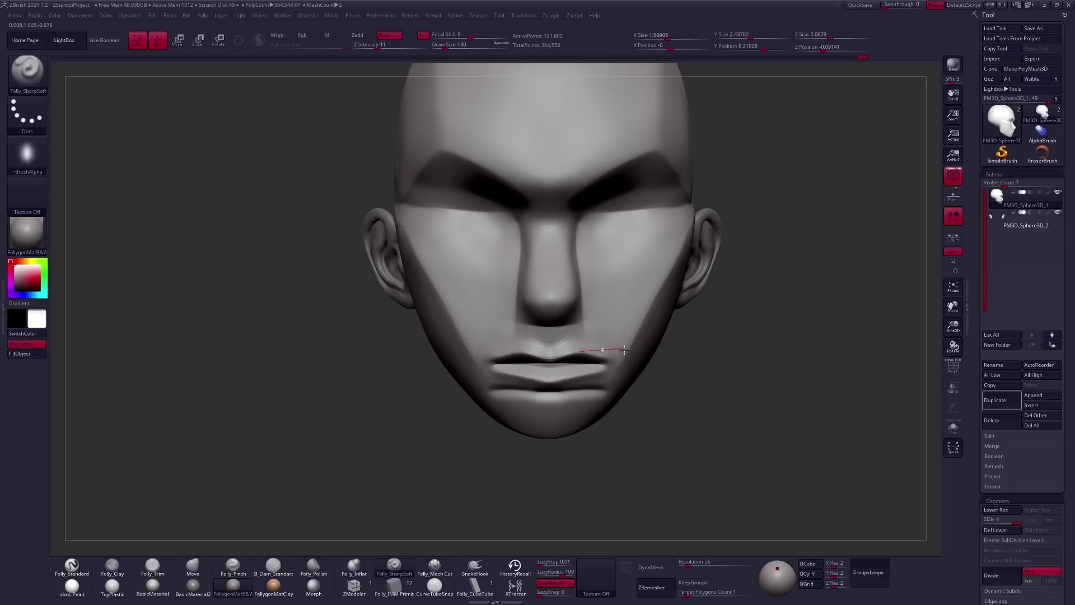
Reshape the lips and lower face with the Move brush at draw sizes 140 and 88, working from the front and below.
key(space)
key(b)
key(m)
key(v)
mouse_move(581, 387)
mouse_down()
mouse_move(553, 347)
mouse_move(569, 367)
mouse_move(562, 342)
mouse_move(551, 398)
mouse_move(567, 359)
mouse_move(633, 339)
mouse_up()
key(space)
key(space)
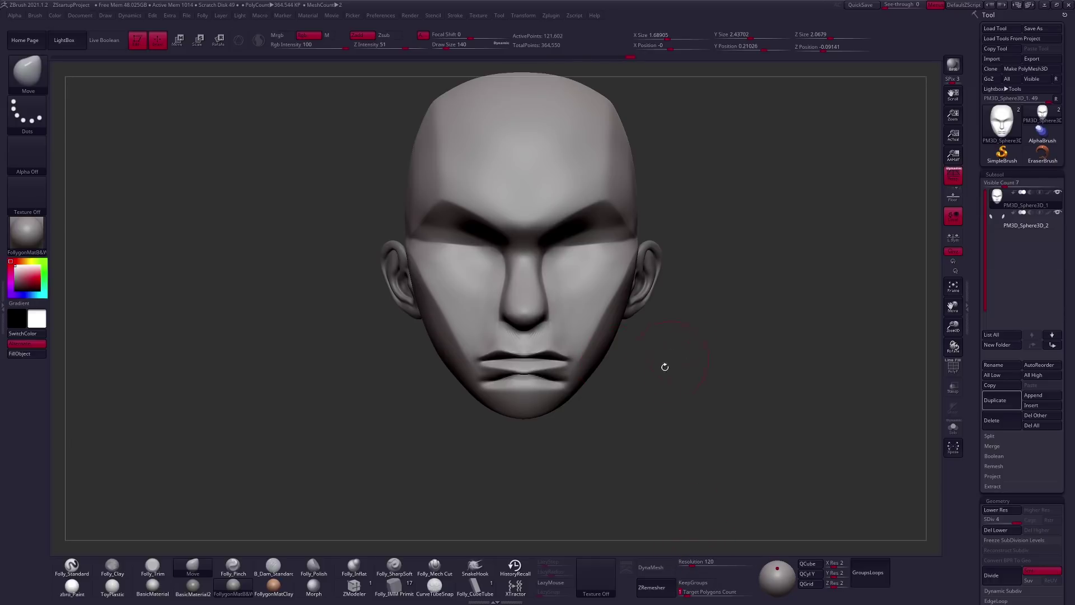
mouse_move(654, 429)
mouse_down()
mouse_move(627, 392)
mouse_move(560, 369)
mouse_move(551, 330)
mouse_move(532, 392)
mouse_up()
key(space)
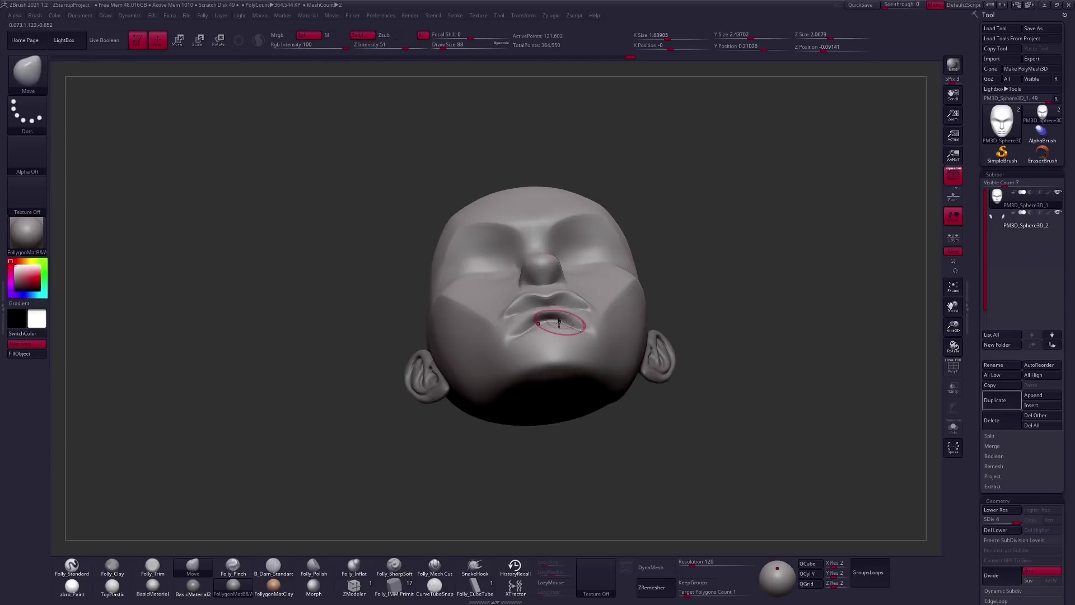
Build up the area under the lower lip with the Folly_Clay brush.
key(c)
mouse_move(605, 314)
mouse_down()
mouse_move(559, 336)
mouse_move(512, 326)
mouse_move(502, 335)
mouse_up()
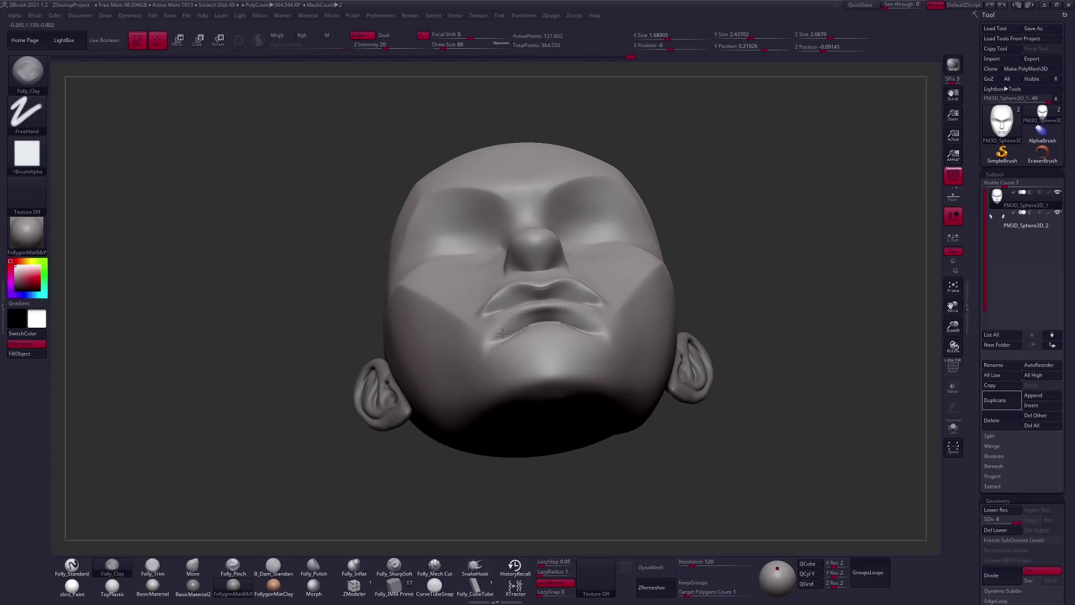
drag(581, 315, 493, 343)
mouse_move(560, 493)
mouse_down()
mouse_move(581, 359)
mouse_move(620, 376)
mouse_move(636, 403)
mouse_move(640, 381)
mouse_up()
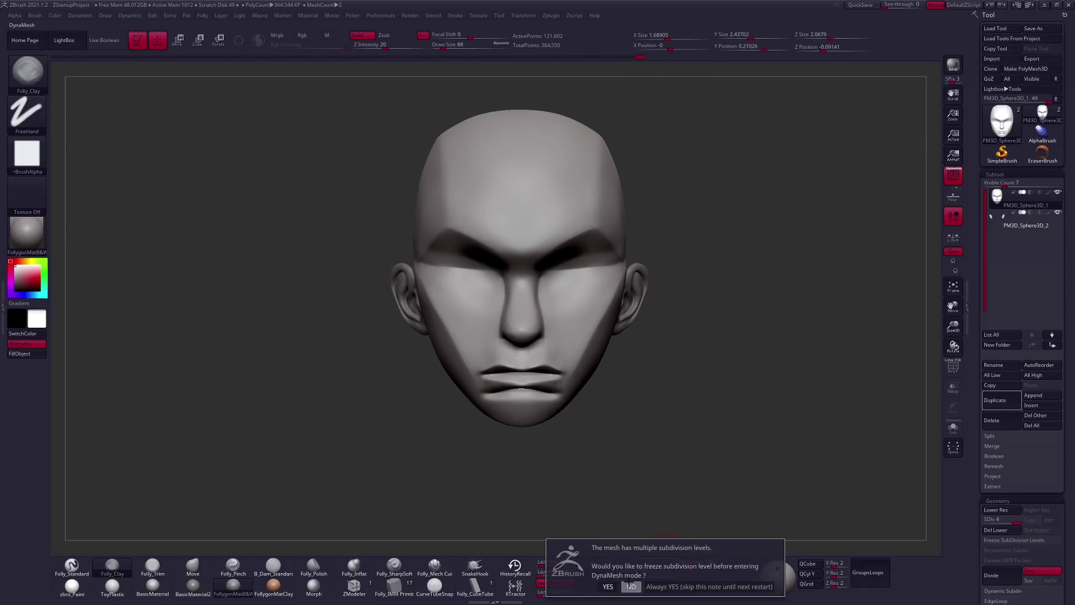
click(651, 568)
key(space)
key(ctrl+z)
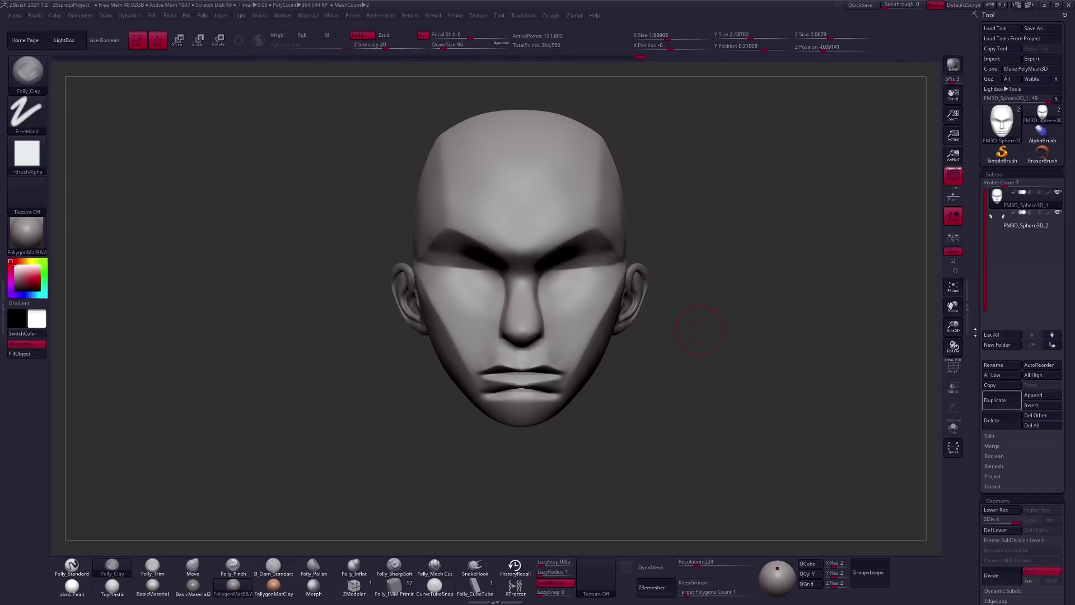
Divide the head mesh to subdivision level 5.
scroll(974, 332, down, 3)
click(1002, 424)
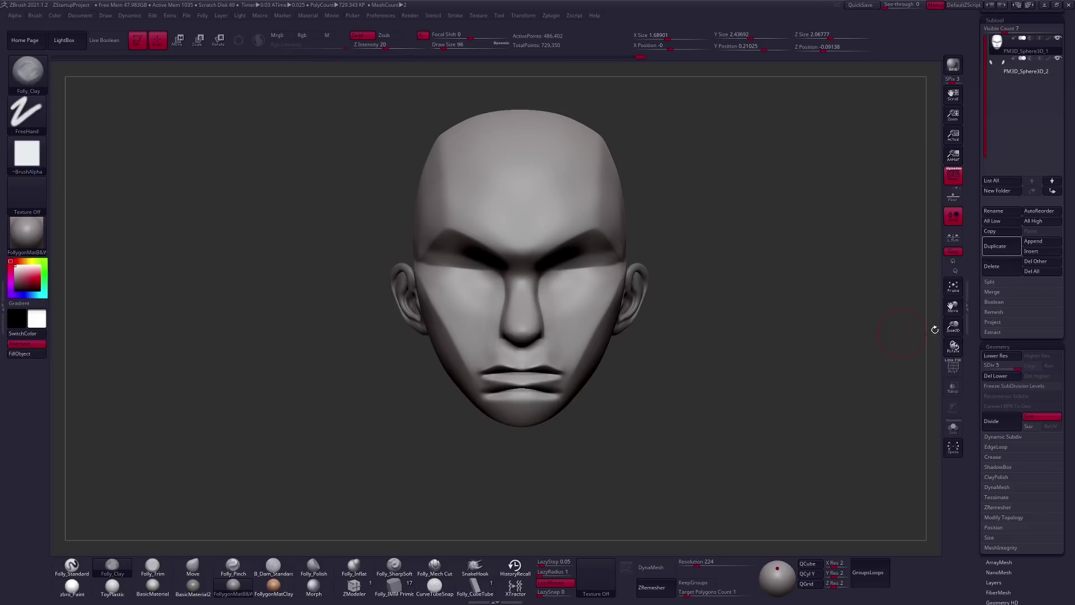
scroll(986, 336, up, 3)
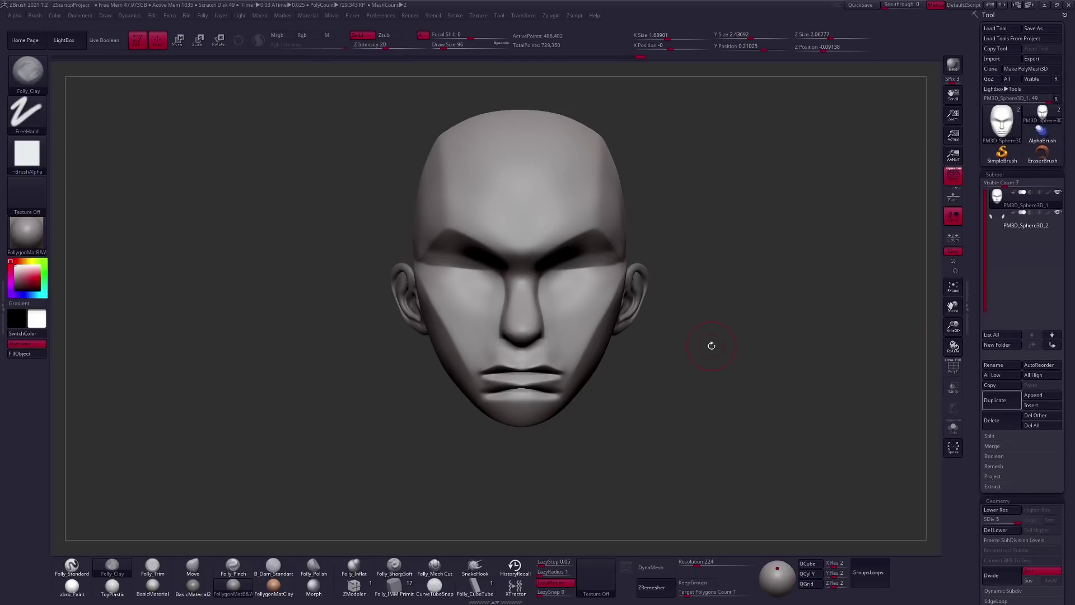
Isolate the head from the ears and flatten the cheek plane with the Folly_Trim brush at draw size 150.
key(t)
right_drag(617, 364, 588, 355)
key(space)
drag(641, 286, 665, 272)
key(space)
mouse_move(599, 306)
mouse_down()
mouse_move(588, 306)
mouse_move(588, 341)
mouse_up()
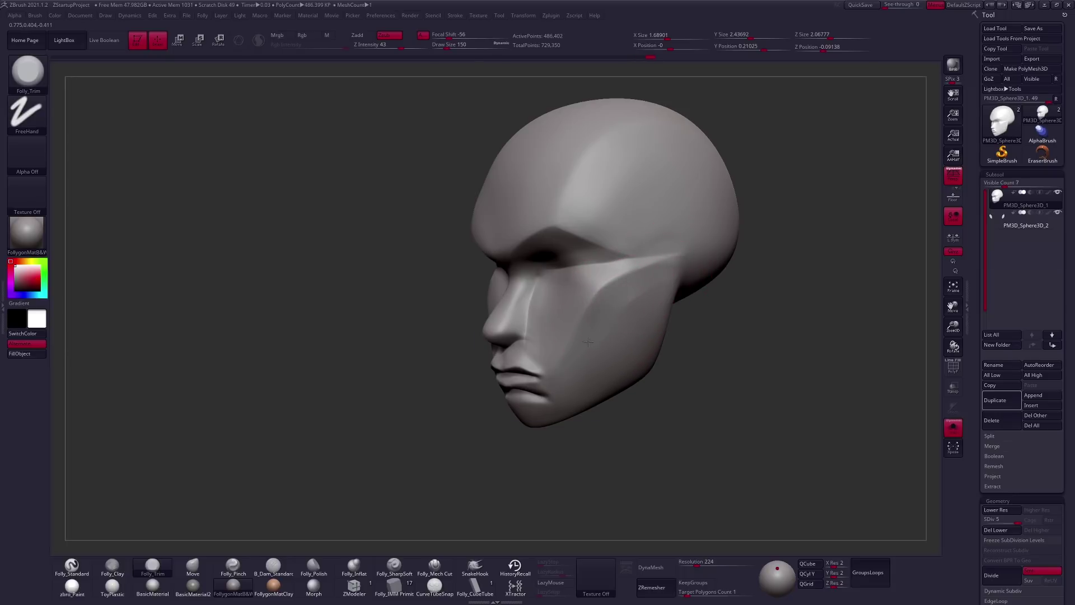
Flatten the side of the cheek and jaw with the Folly_Trim brush at draw size 203.
key(bracketright)
key(bracketright)
mouse_move(613, 323)
mouse_down()
mouse_move(621, 280)
mouse_move(610, 343)
mouse_up()
drag(783, 336, 795, 291)
key(space)
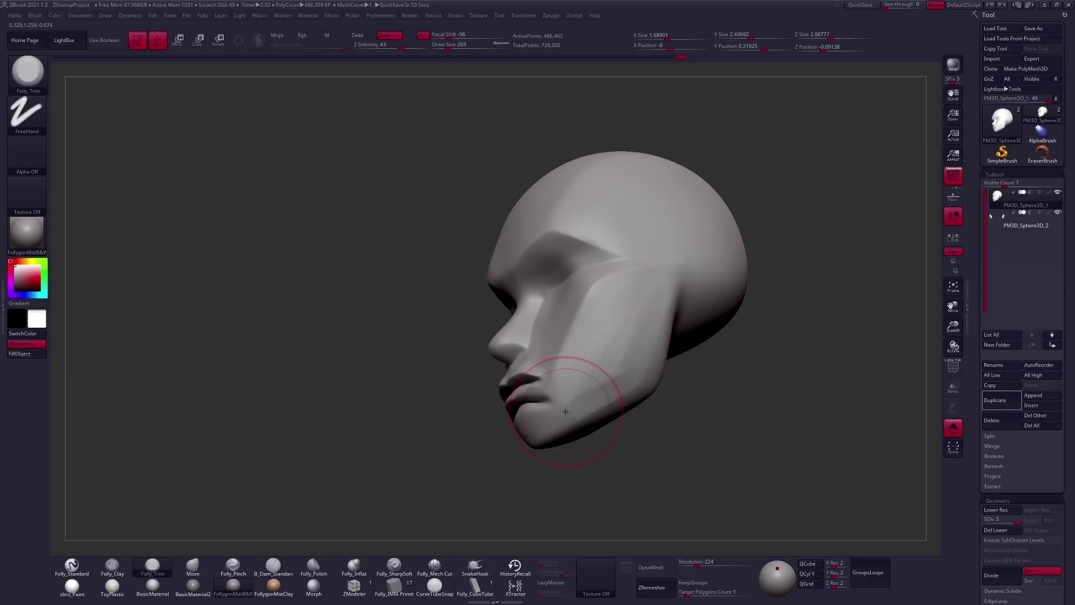
drag(636, 335, 643, 350)
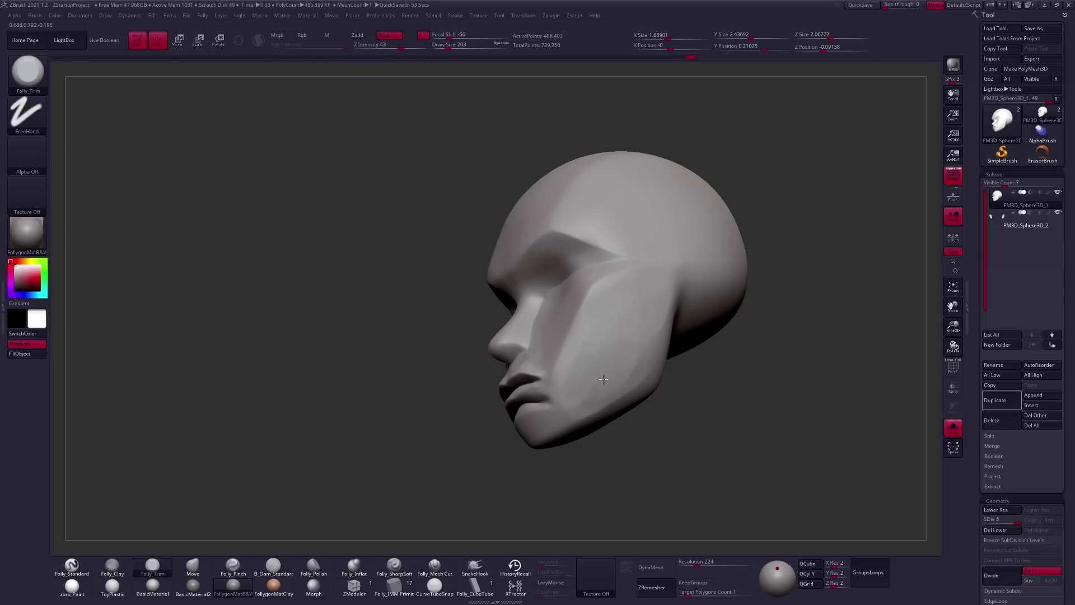
drag(773, 425, 699, 412)
Sharpen the rear and lower edges of the jaw with the Folly_Mech Cut brush at draw sizes 160 and 192.
click(434, 566)
key(space)
mouse_move(583, 353)
right_down()
mouse_move(556, 336)
mouse_move(551, 314)
right_up()
key(space)
drag(565, 249, 567, 272)
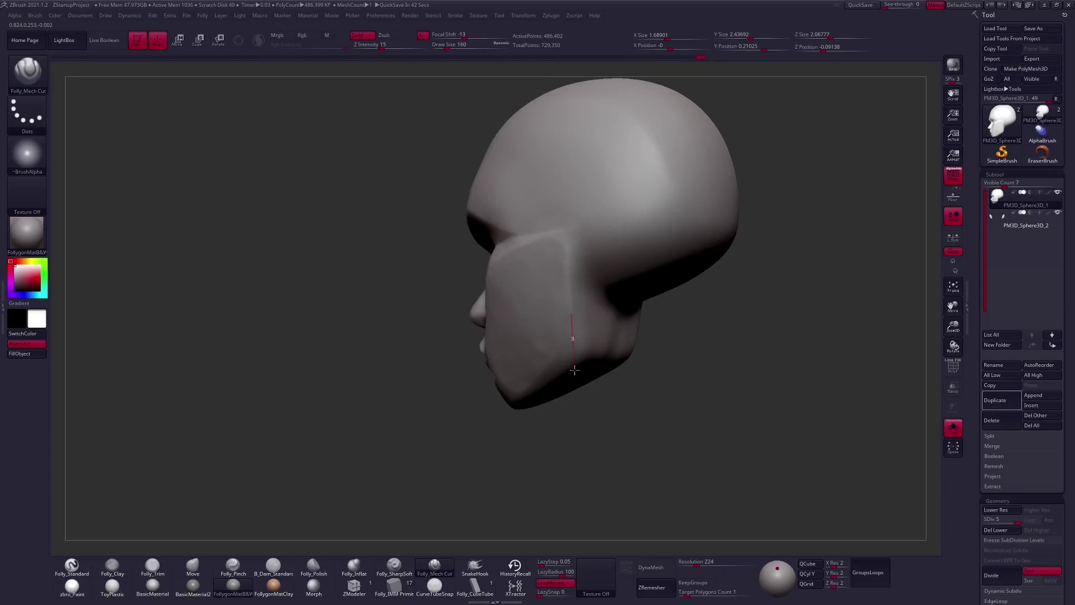
right_drag(567, 344, 570, 359)
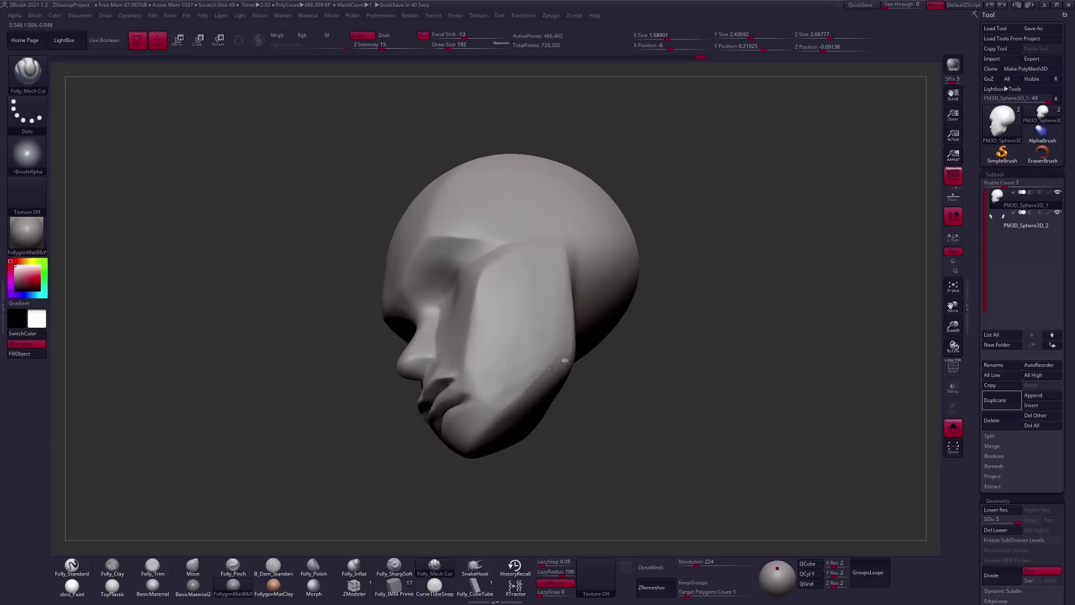
key(space)
mouse_move(547, 355)
right_down()
mouse_move(538, 443)
mouse_move(518, 391)
right_up()
Show the ears again and adjust the jaw outline from the front with the Move brush at draw sizes 170 and 130.
mouse_move(621, 324)
ctrl+right_down()
mouse_move(643, 367)
mouse_move(604, 359)
ctrl+right_up()
key(bracketright)
key(bracketright)
key(bracketright)
key(b)
key(m)
key(v)
key(space)
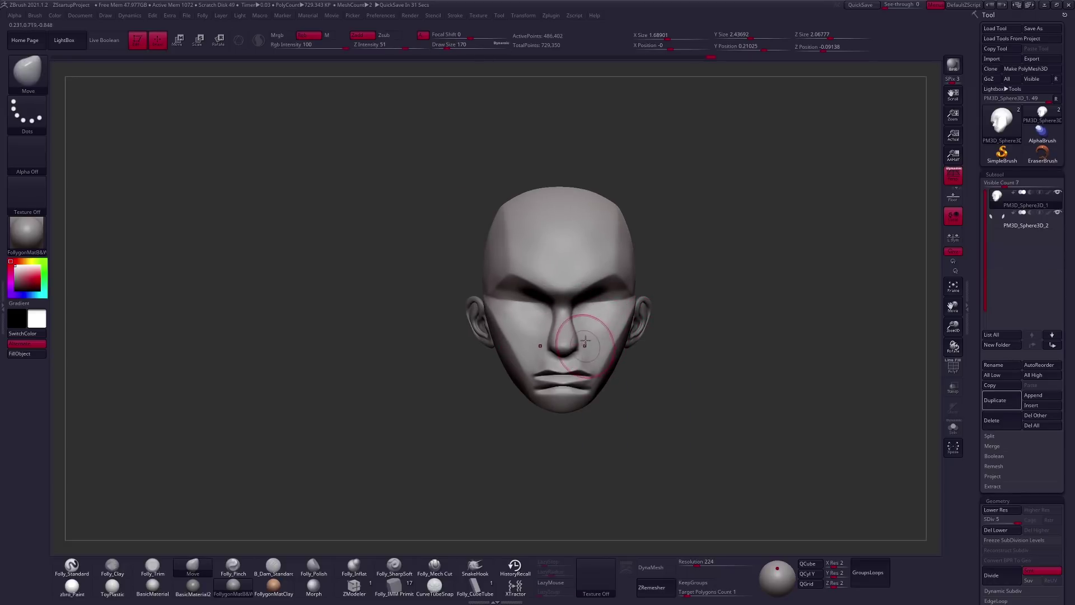
key(bracketleft)
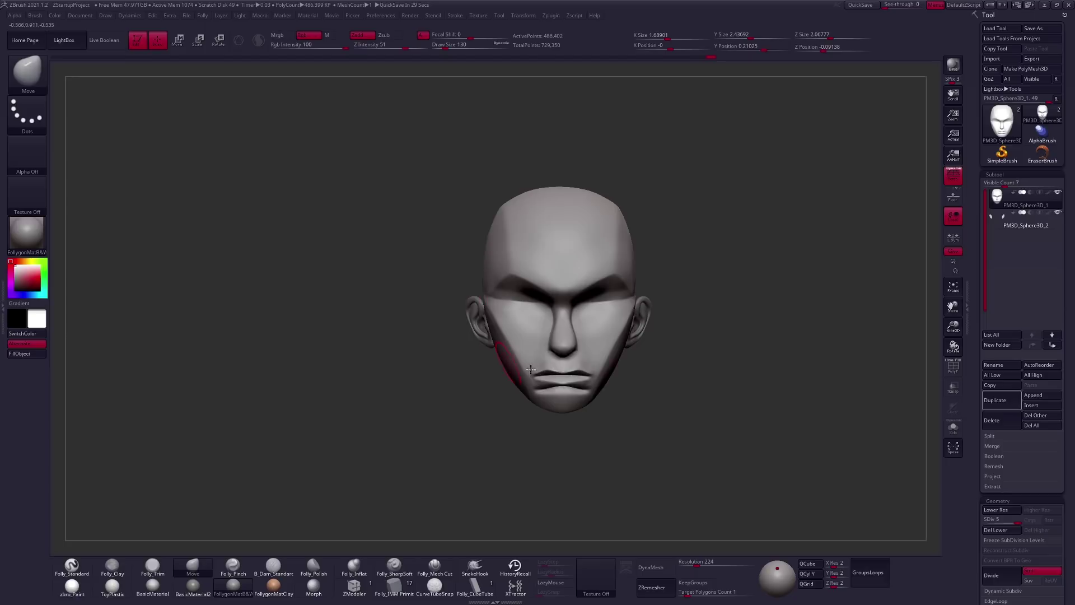
Shape the nose tip and nostril area with the Move brush at draw sizes 130 and 88.
alt+right_drag(588, 343, 546, 369)
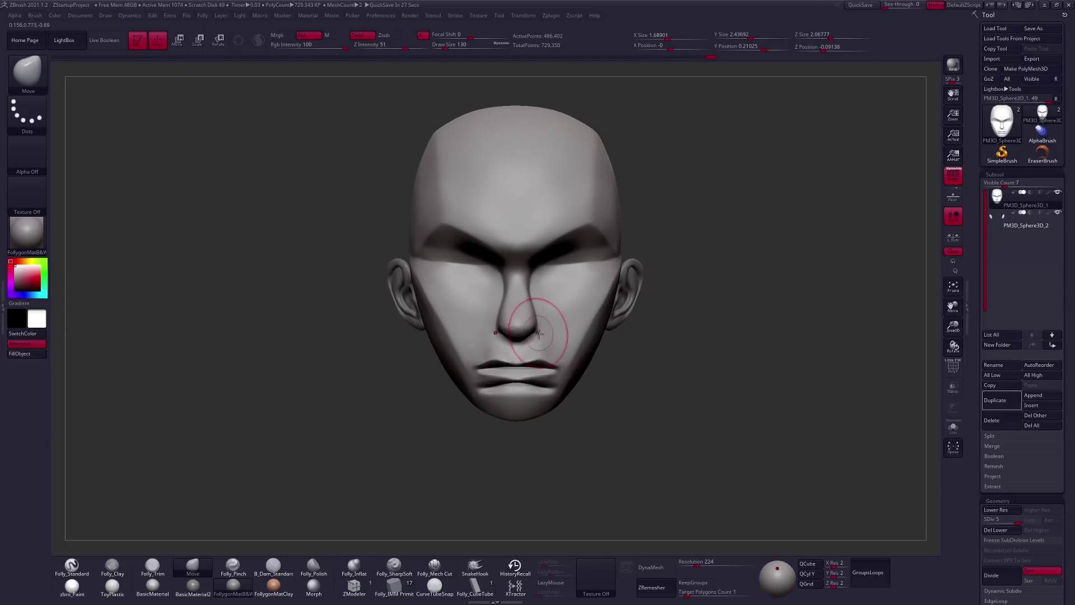
right_drag(545, 311, 528, 327)
key(space)
drag(528, 326, 520, 321)
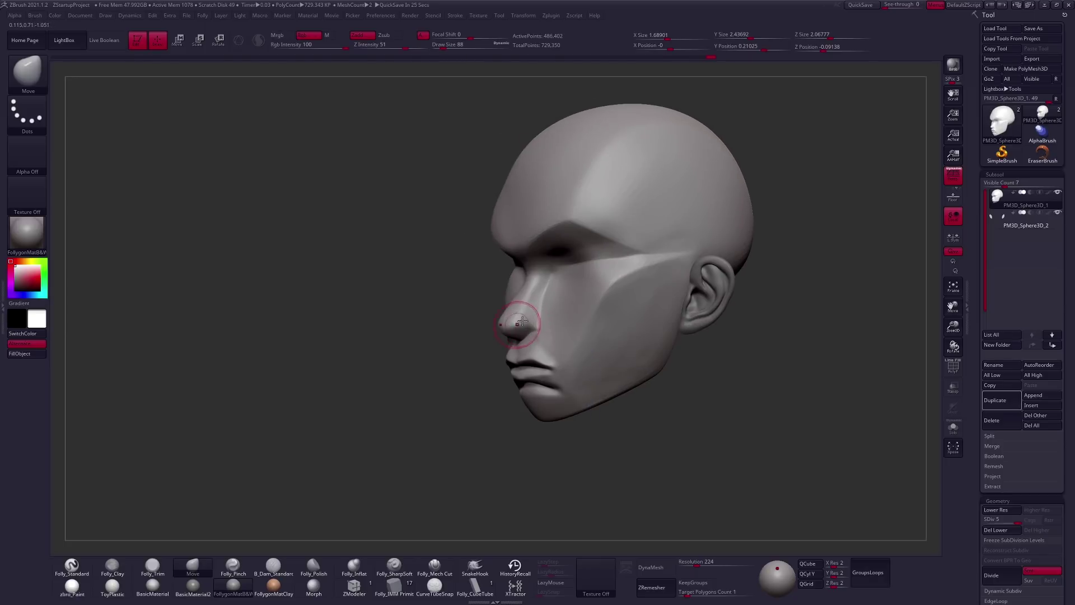
Cut sharper planes along the side and underside of the nose with the Folly_Mech Cut brush.
click(434, 565)
mouse_move(503, 360)
right_down()
mouse_move(552, 312)
mouse_move(508, 330)
right_up()
key(space)
drag(509, 330, 507, 330)
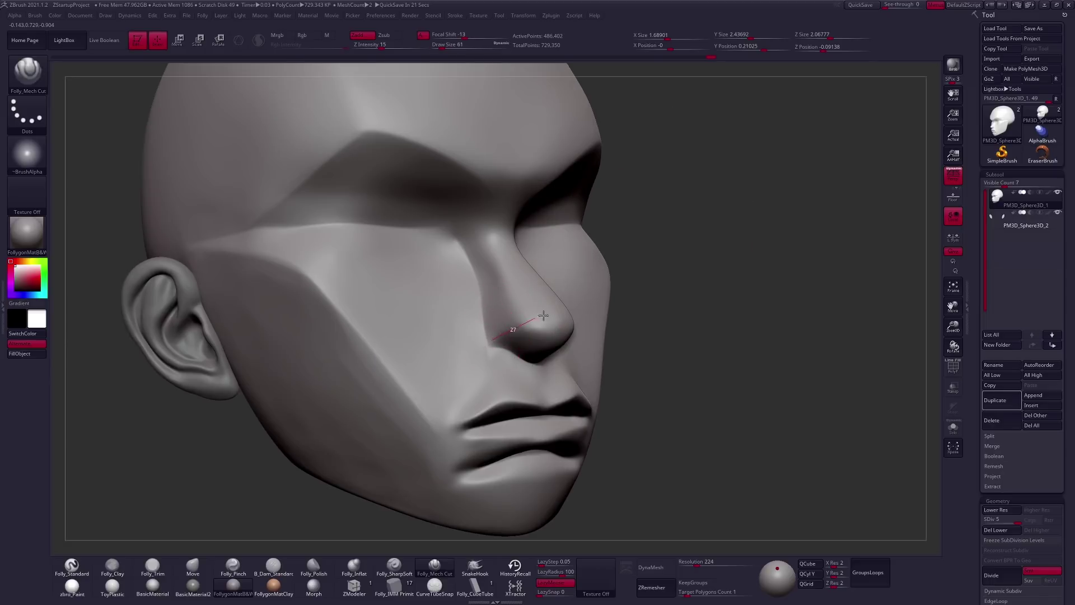
mouse_move(548, 335)
right_down()
mouse_move(587, 365)
mouse_move(581, 344)
right_up()
Refine the nose's underside, profile and bridge with the Move brush, raising the draw size to 160 for the bridge.
key(b)
key(m)
key(v)
key(space)
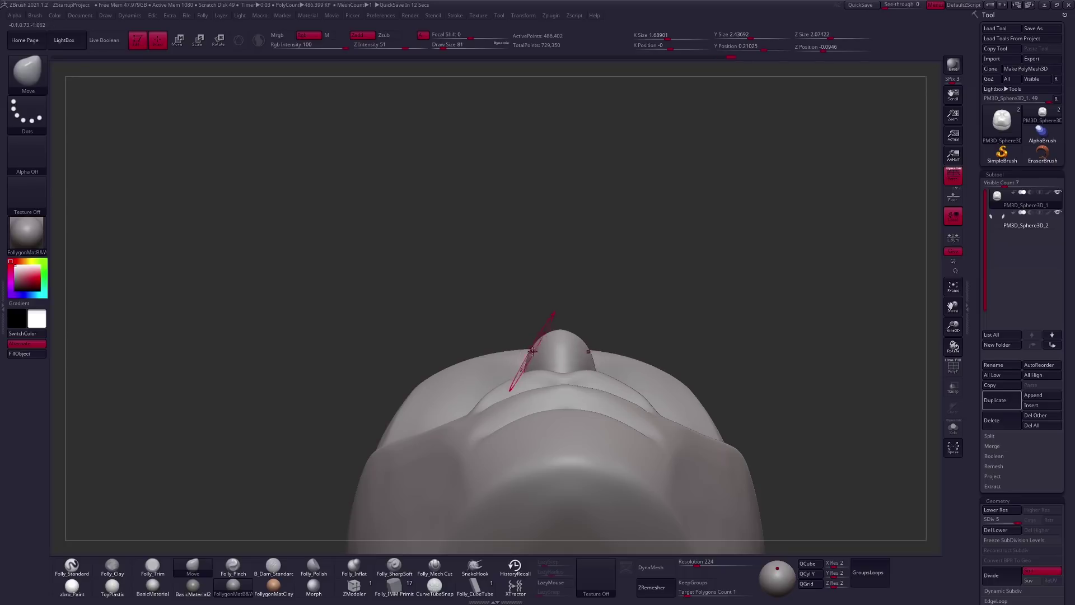
mouse_move(577, 395)
right_down()
mouse_move(564, 359)
mouse_move(564, 384)
mouse_move(567, 370)
right_up()
key(space)
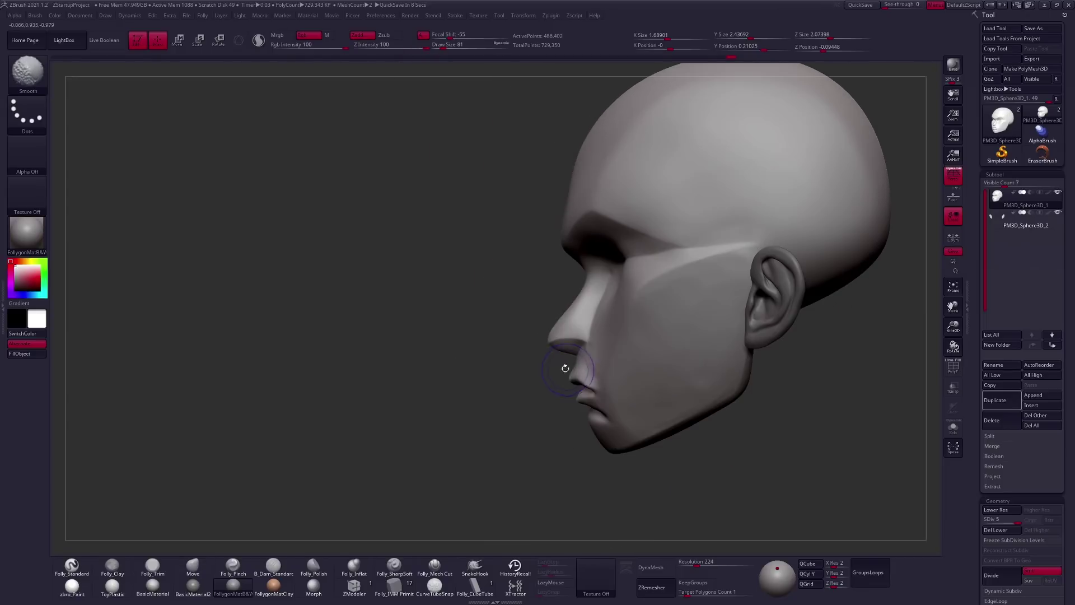
key(space)
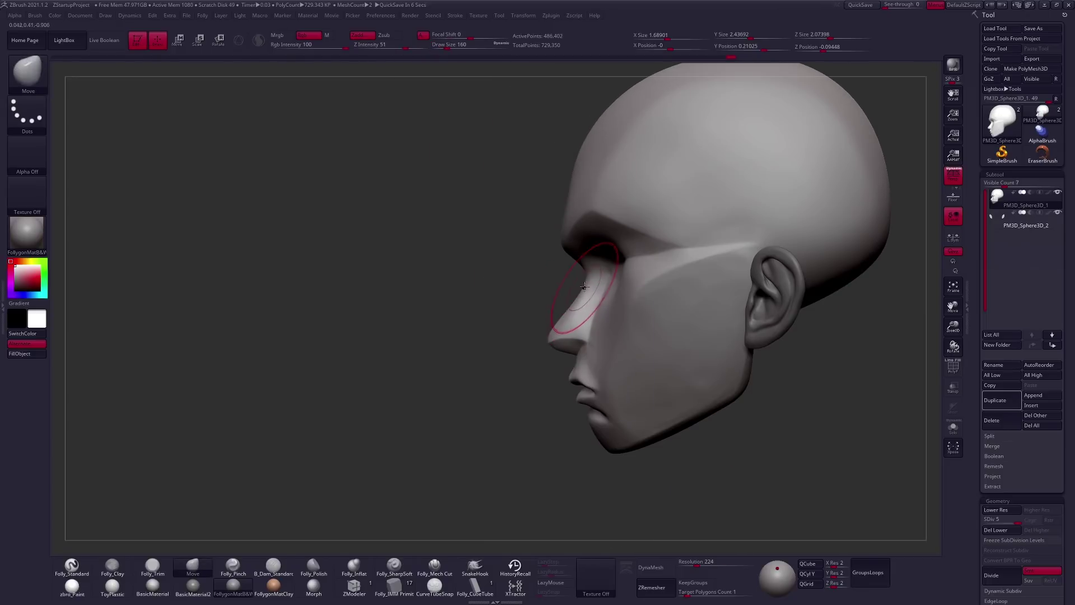
right_drag(619, 334, 588, 312)
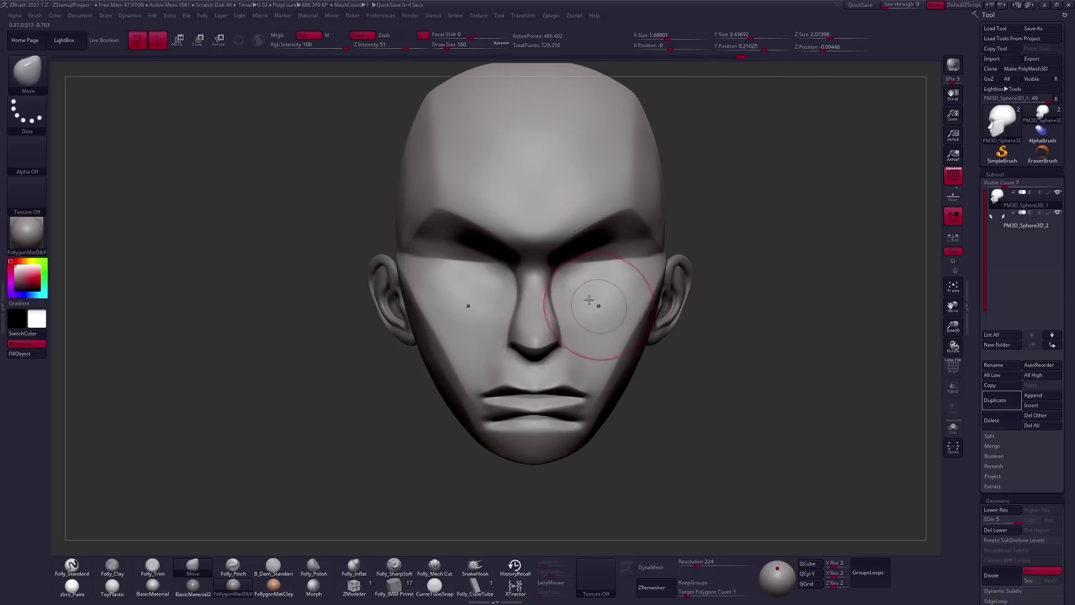
Build up the cheeks below the eye sockets and the lower face with the Folly_Clay brush at draw sizes 130 and 203.
key(c)
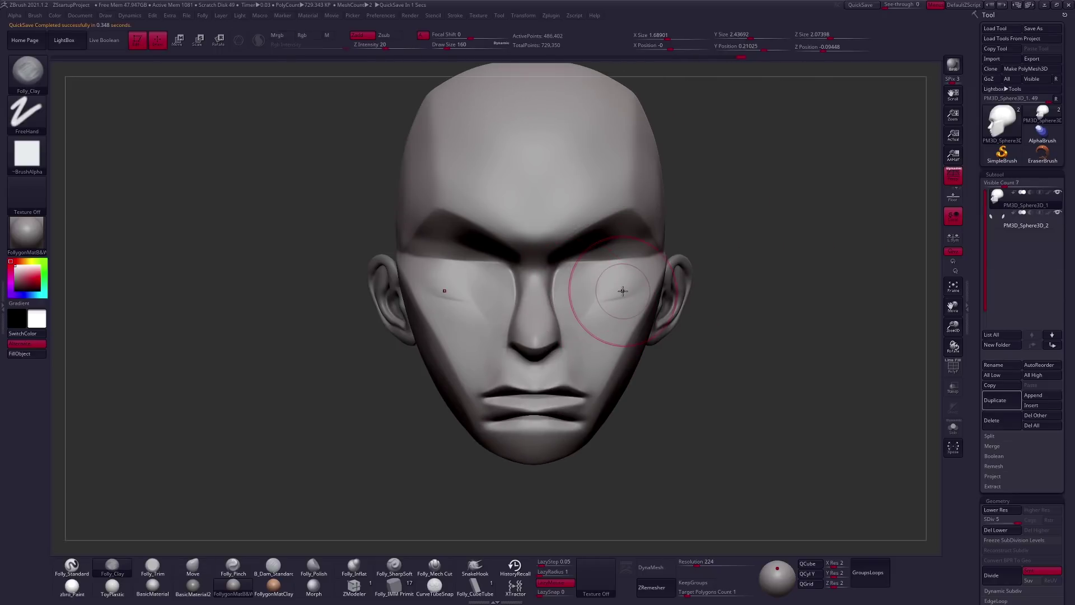
key(ctrl)
key(space)
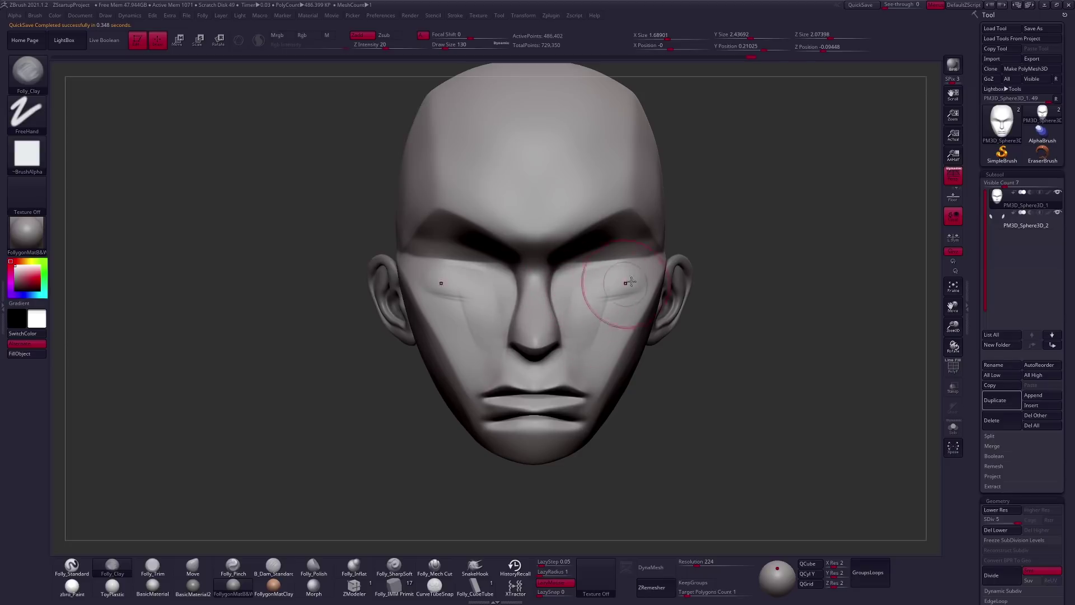
right_drag(612, 356, 594, 368)
key(bracketright)
key(bracketright)
key(bracketright)
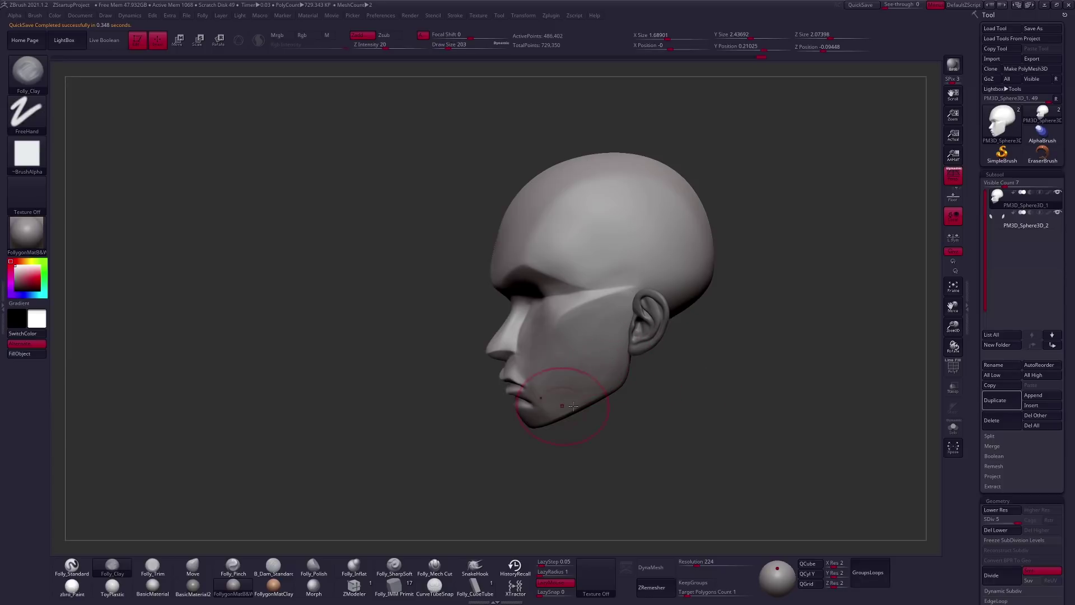
Raise the upper lip's peaks and adjust the mouth shape with the Move brush at a small draw size.
key(b)
key(m)
key(v)
mouse_move(595, 427)
right_down()
mouse_move(583, 370)
mouse_move(530, 378)
right_up()
key(space)
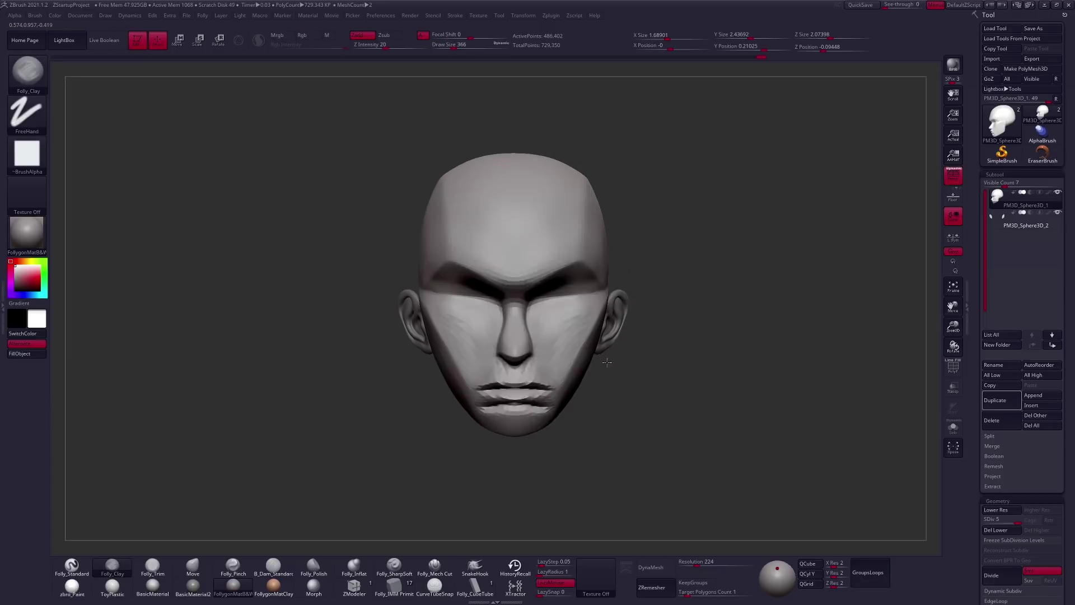
key(space)
drag(577, 386, 526, 405)
key(space)
alt+right_drag(493, 407, 583, 347)
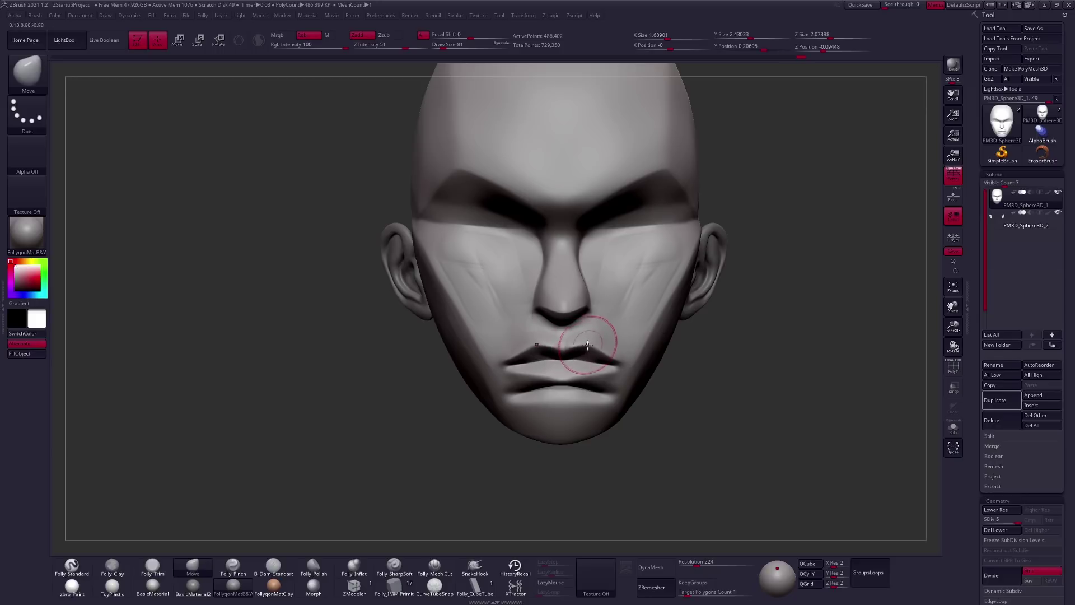
right_drag(592, 374, 570, 344)
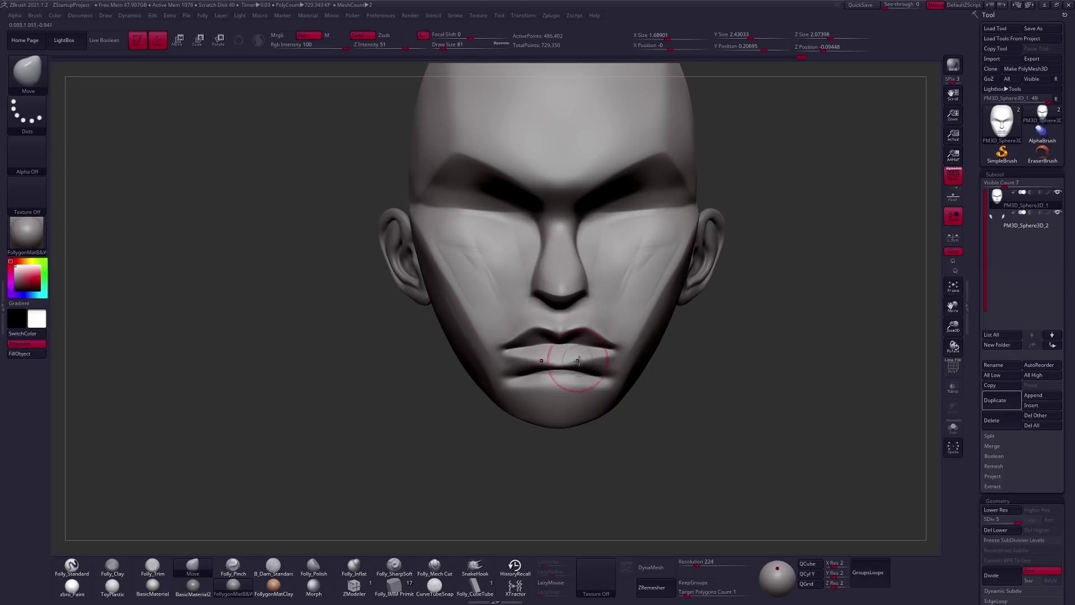
Adjust the lazy mouse radius of the Folly_Inflat brush and inflate the lips.
right_drag(570, 344, 586, 340)
key(b)
key(f)
key(c)
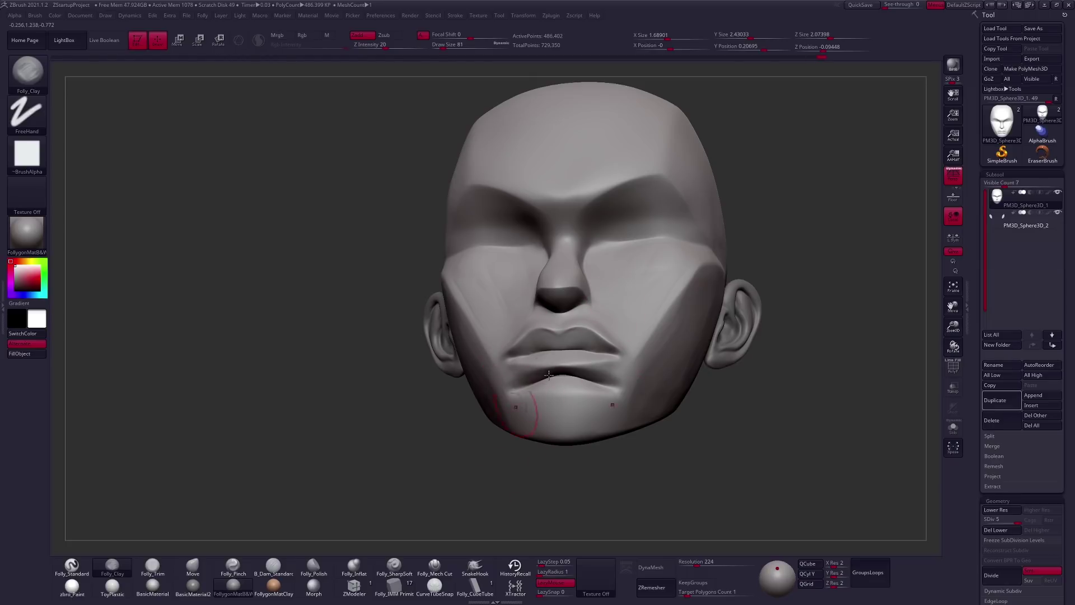
click(354, 567)
drag(561, 571, 549, 565)
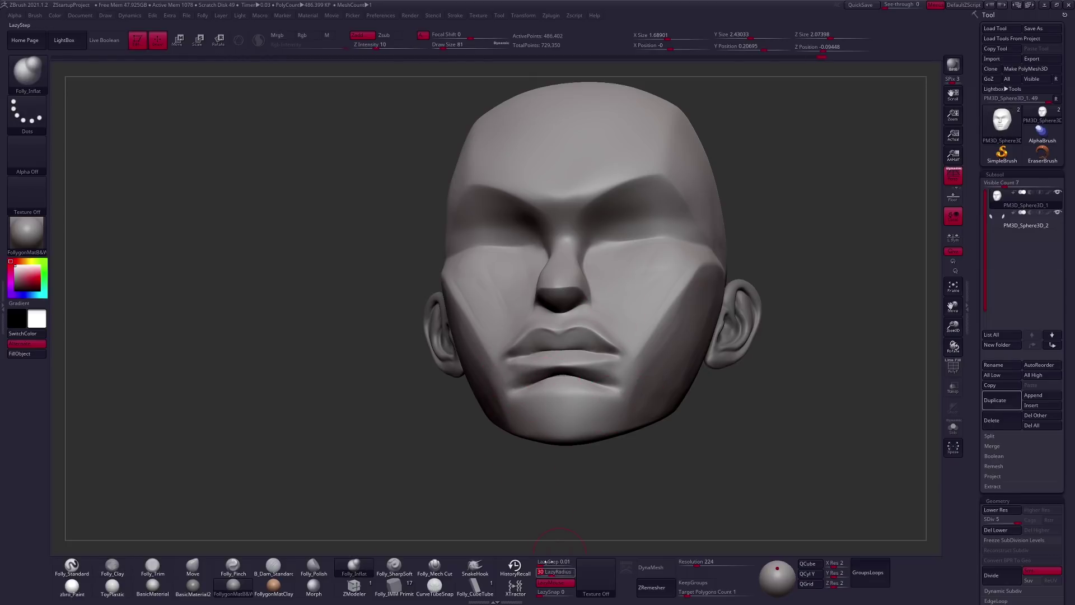
right_drag(576, 408, 528, 344)
drag(564, 336, 607, 344)
Adjust the mouth and lower-face profile in the side view with the Move brush at draw sizes 140 and 160.
mouse_move(530, 347)
right_down()
mouse_move(521, 358)
mouse_move(560, 372)
mouse_move(568, 335)
mouse_move(612, 348)
right_up()
key(b)
key(m)
key(v)
key(space)
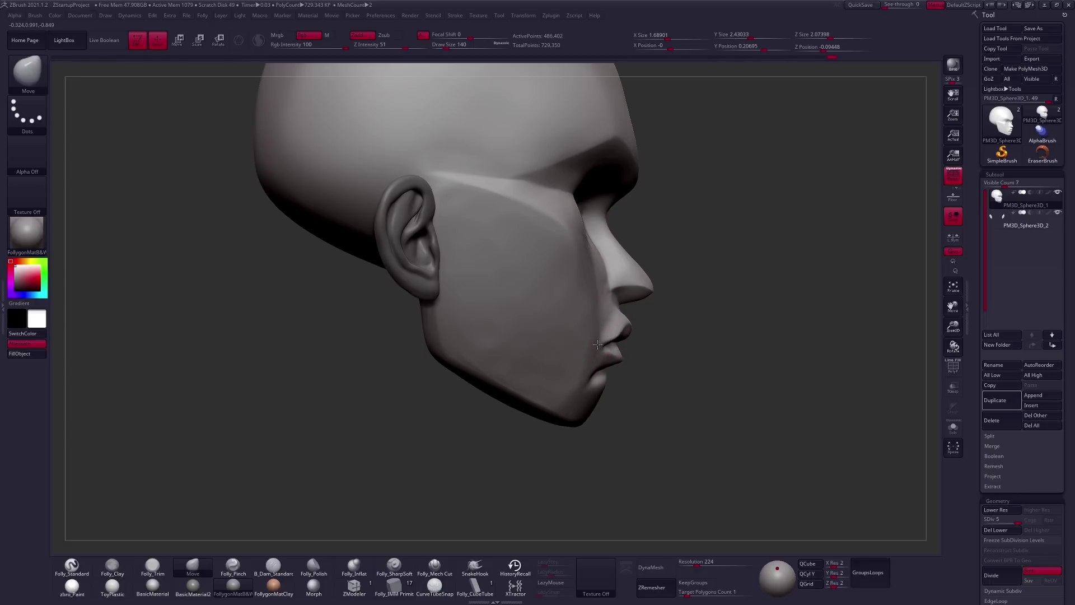
mouse_move(596, 346)
ctrl+right_down()
mouse_move(592, 355)
mouse_move(677, 359)
ctrl+right_up()
key(space)
key(s)
drag(658, 352, 595, 323)
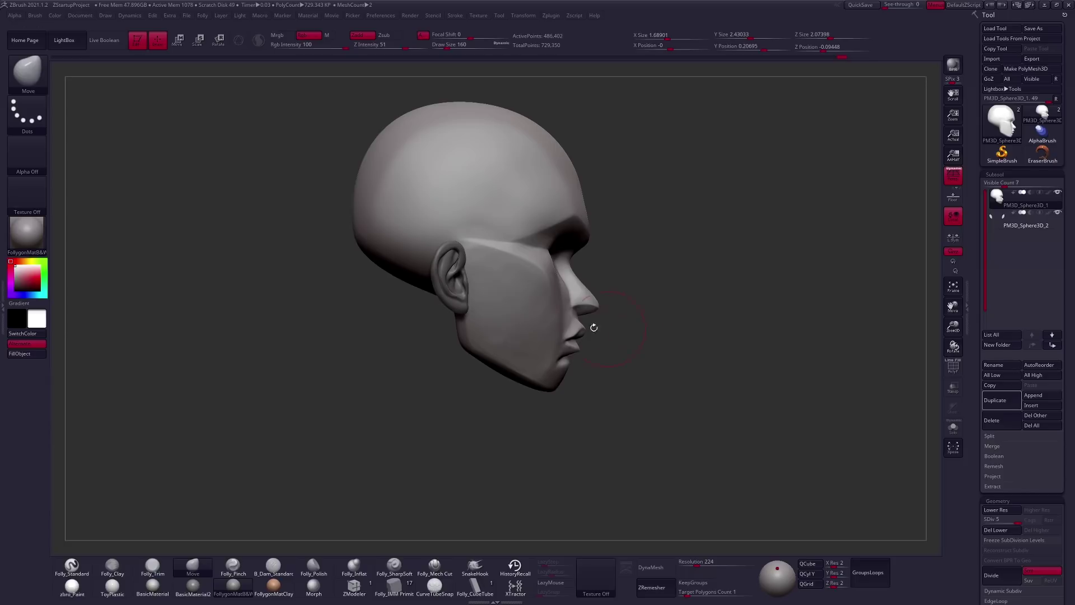
Examine the head's overall proportions from a distance and its front silhouette with the active colour switched to black.
right_drag(682, 417, 636, 411)
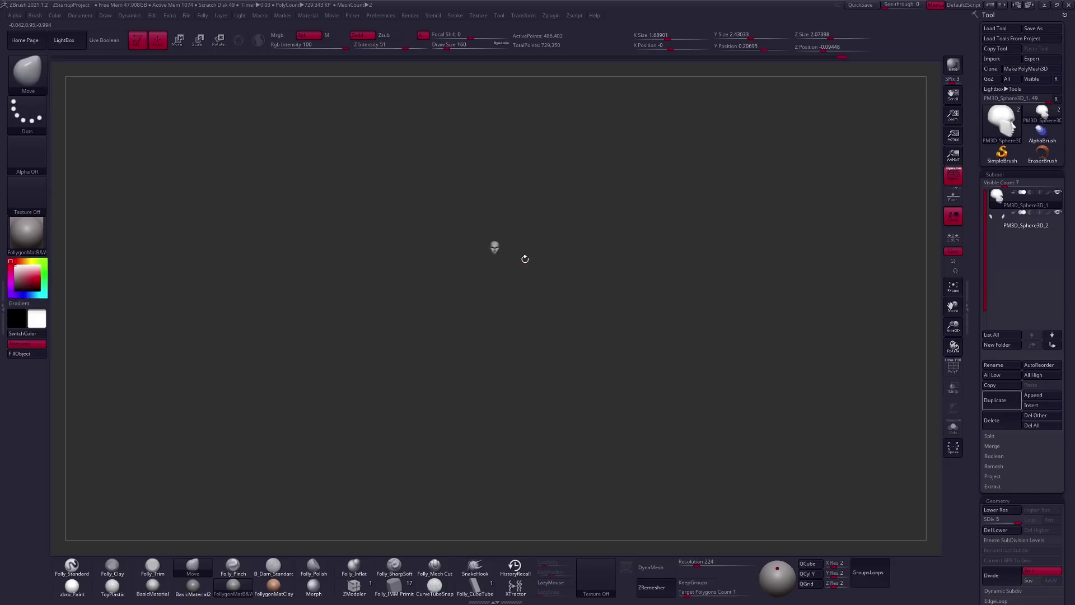
mouse_move(520, 266)
ctrl+right_down()
mouse_move(592, 366)
mouse_move(602, 354)
ctrl+right_up()
key(space)
drag(601, 353, 621, 354)
mouse_move(621, 354)
alt+right_down()
mouse_move(593, 383)
mouse_move(586, 355)
mouse_move(600, 386)
alt+right_up()
key(v)
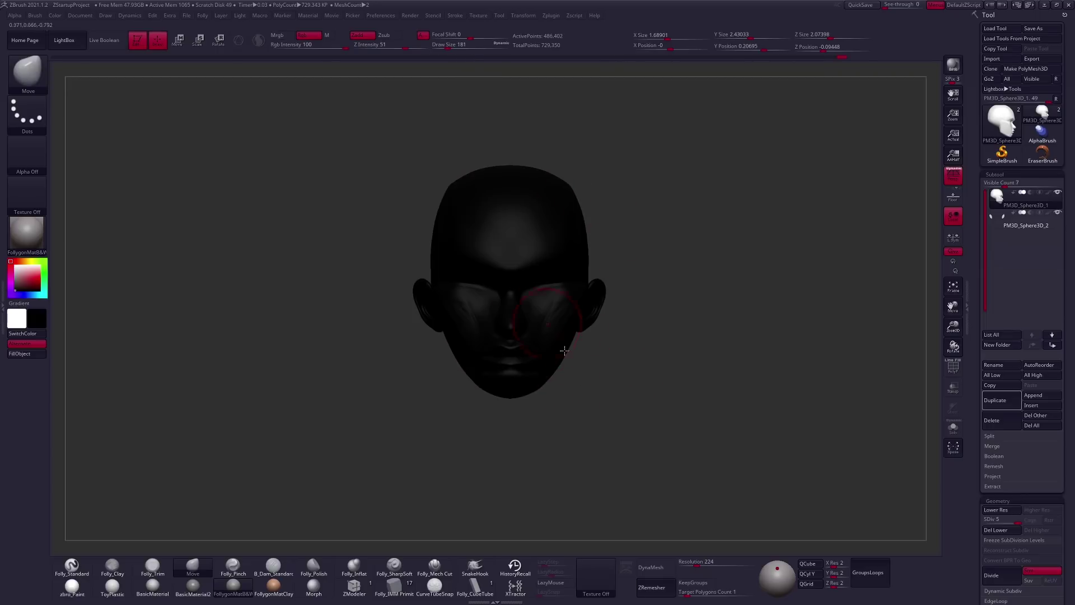
Switch the active colour back to white and adjust the jaw in the side view with the Move brush at draw size 350.
right_drag(619, 428, 629, 403)
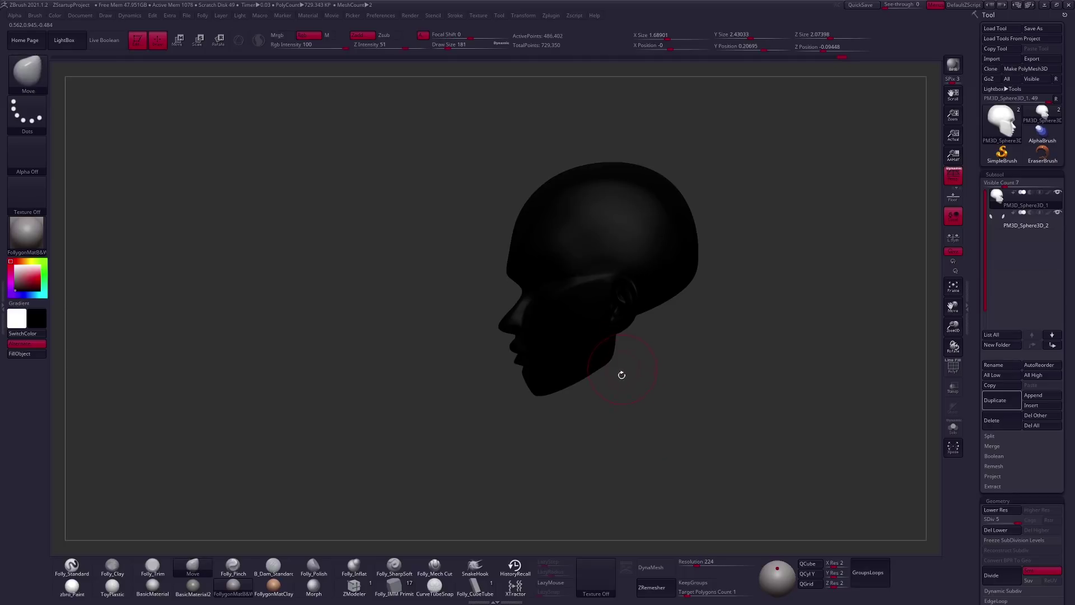
key(v)
key(space)
click(606, 356)
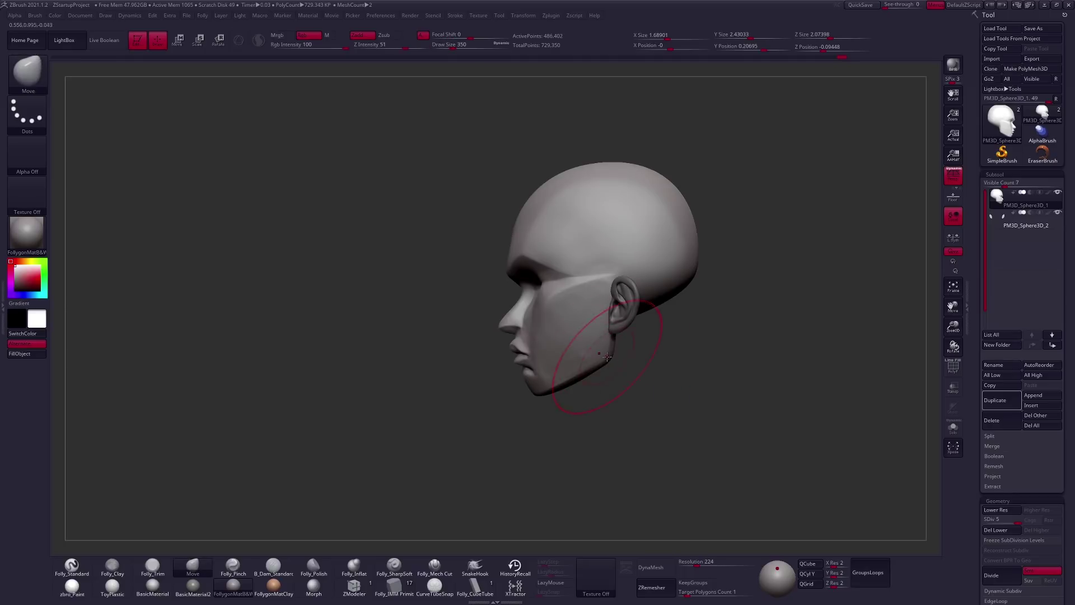
key(space)
click(567, 383)
Refine the jaw and chin from below with the Move brush at draw size 227 and reduce the draw size to 130.
mouse_move(567, 382)
right_down()
mouse_move(559, 376)
mouse_move(580, 367)
mouse_move(540, 314)
mouse_move(502, 291)
right_up()
key(space)
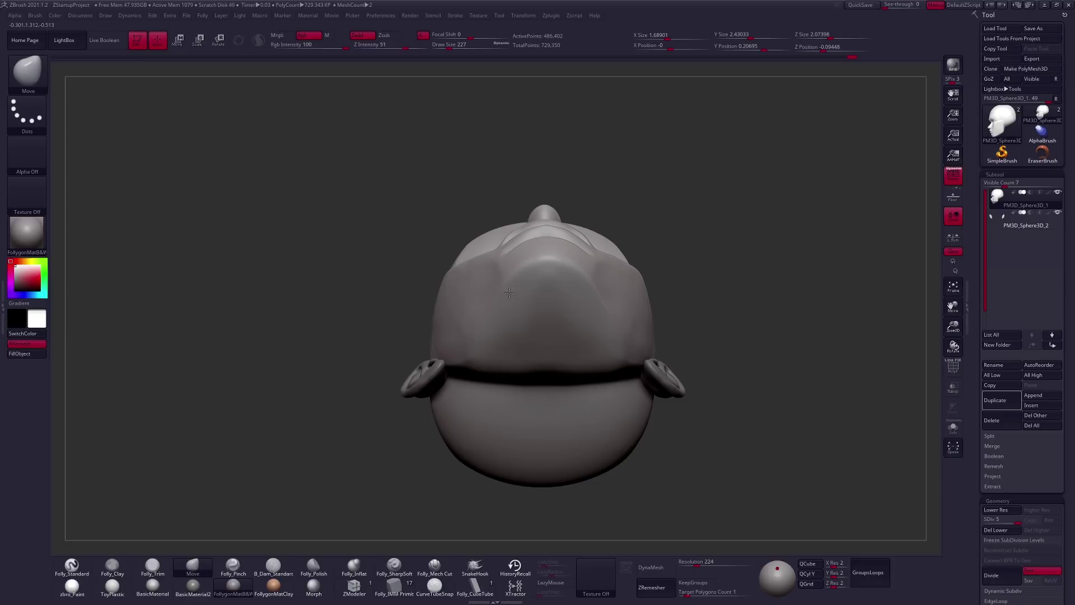
right_drag(484, 336, 602, 365)
key(bracketleft)
key(bracketleft)
key(bracketleft)
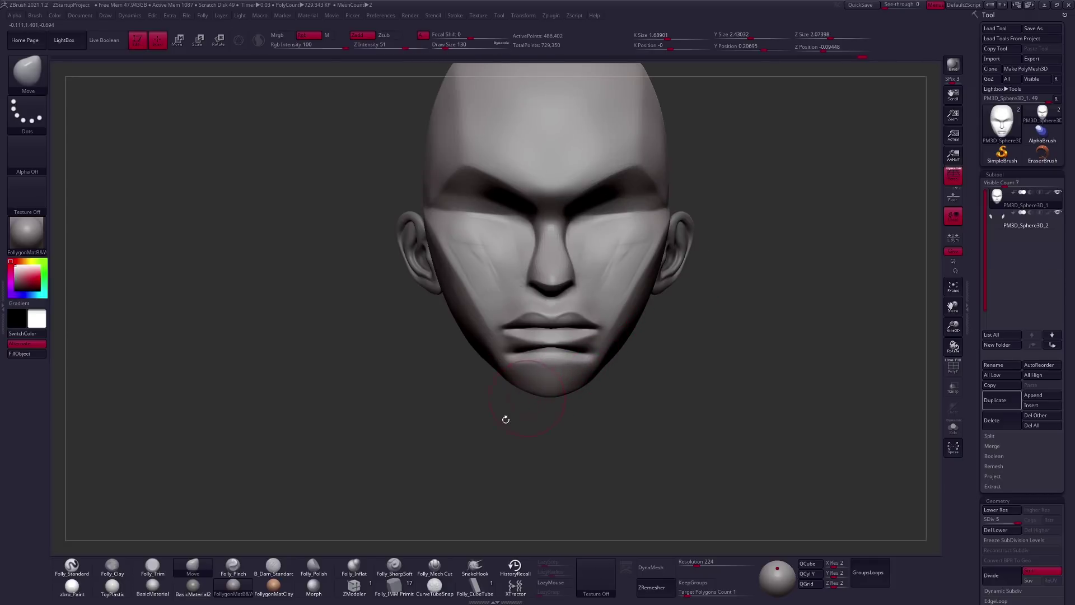
Cut a crease beneath the lower lip with the Folly_Mech Cut brush.
ctrl+right_drag(506, 419, 493, 392)
key(space)
click(497, 365)
drag(557, 356, 595, 359)
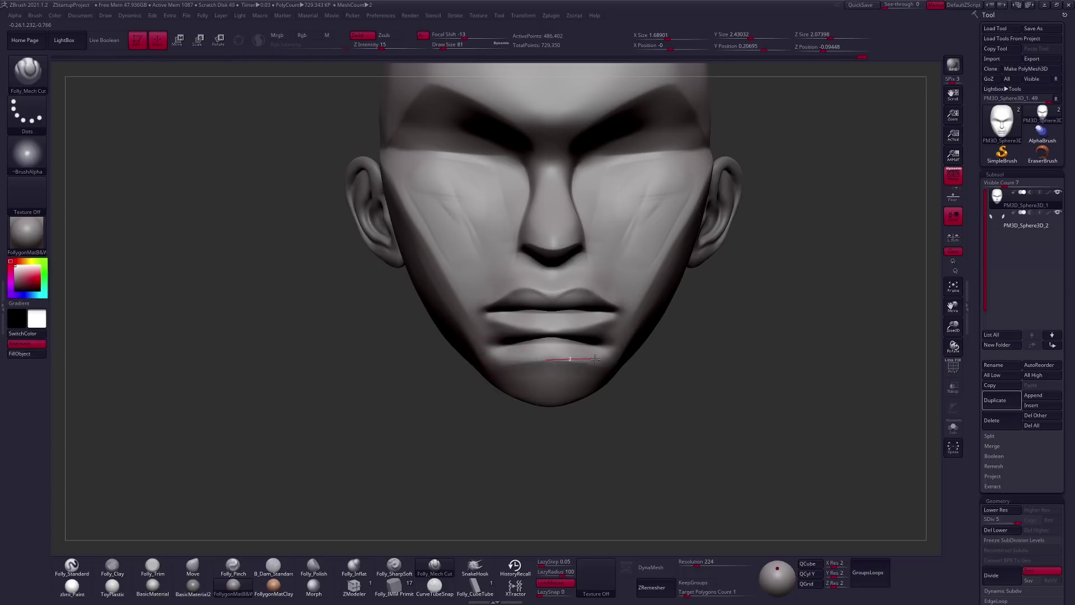
mouse_move(547, 379)
right_down()
mouse_move(565, 358)
mouse_move(543, 347)
mouse_move(538, 319)
mouse_move(527, 340)
right_up()
key(space)
Build up the lower lip and the area beneath it with the Folly_Clay brush at draw size 67.
key(b)
key(c)
key(l)
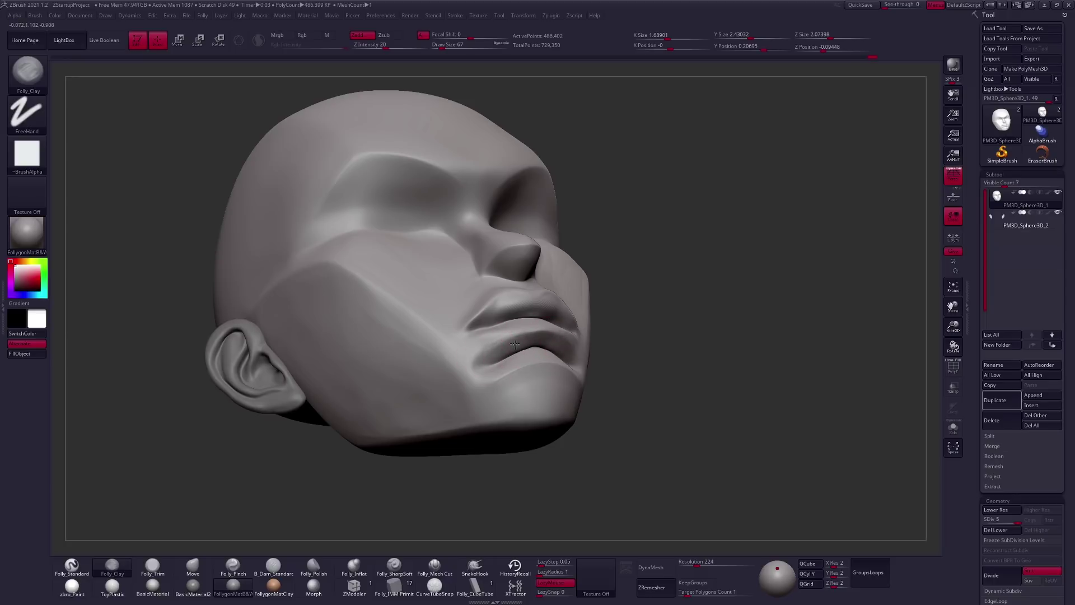
click(515, 343)
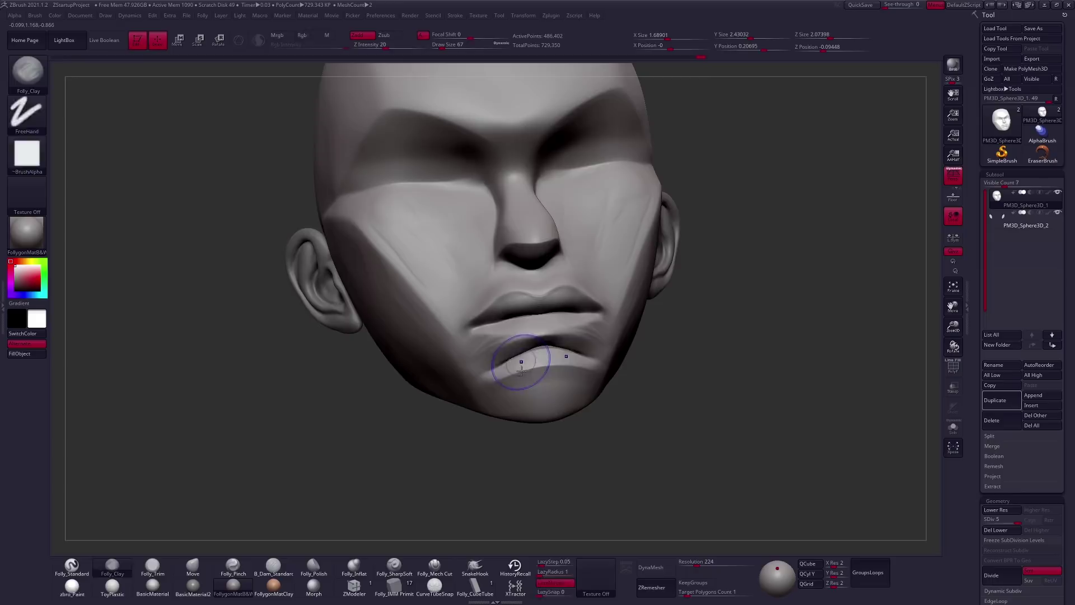
mouse_move(603, 389)
alt+mouse_down()
mouse_move(612, 420)
mouse_move(615, 399)
alt+mouse_up()
Adjust the wings of the nose with the Move brush at draw size 96 and check the head in profile.
key(b)
key(m)
key(v)
key(space)
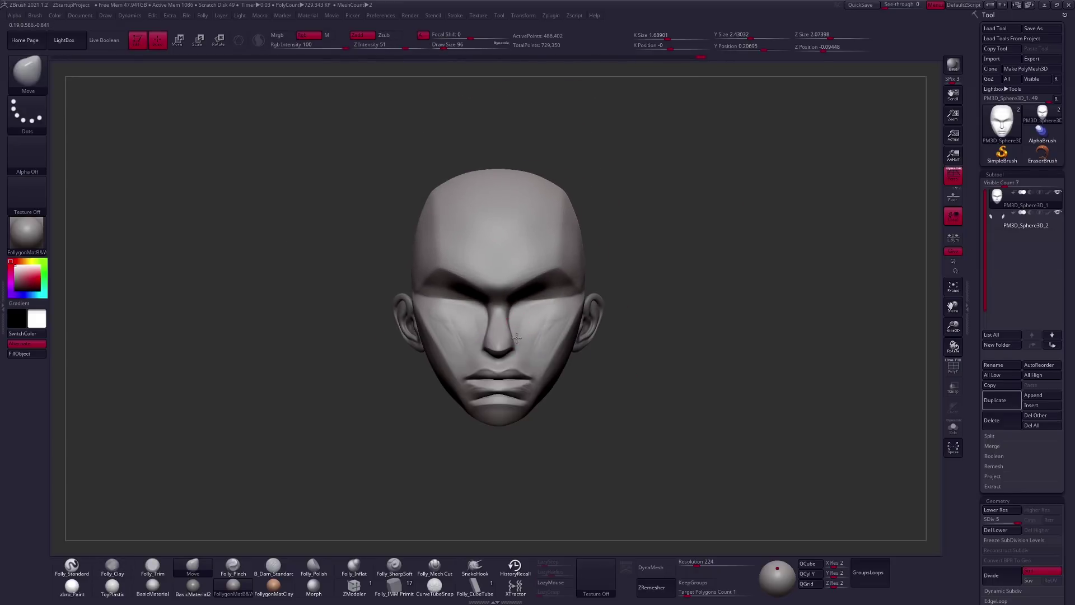
drag(514, 358, 529, 357)
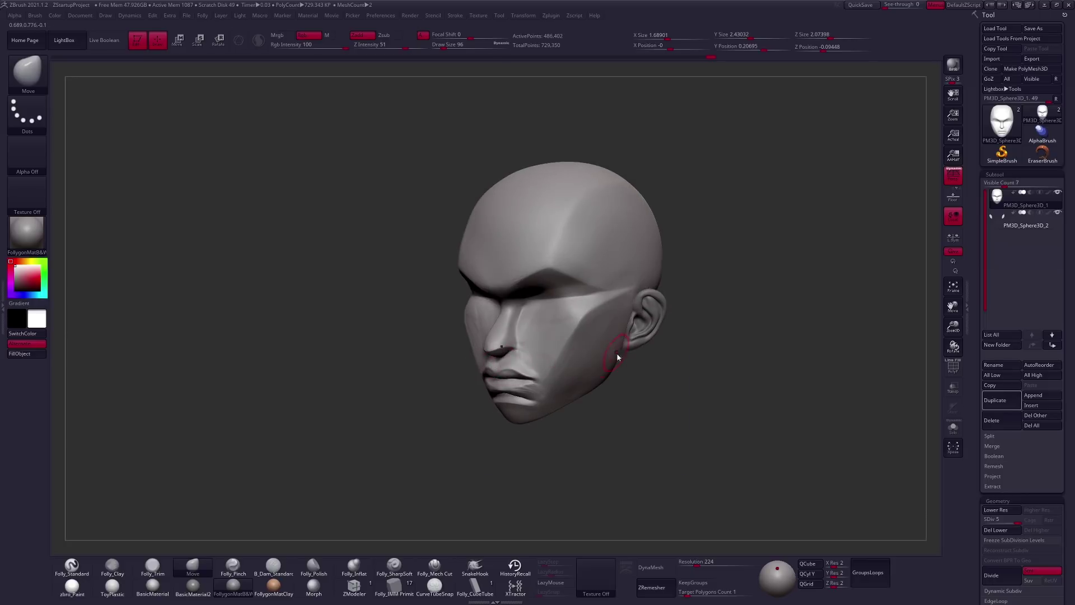
mouse_move(619, 371)
right_down()
mouse_move(638, 391)
mouse_move(603, 359)
mouse_move(615, 374)
right_up()
key(bracketright)
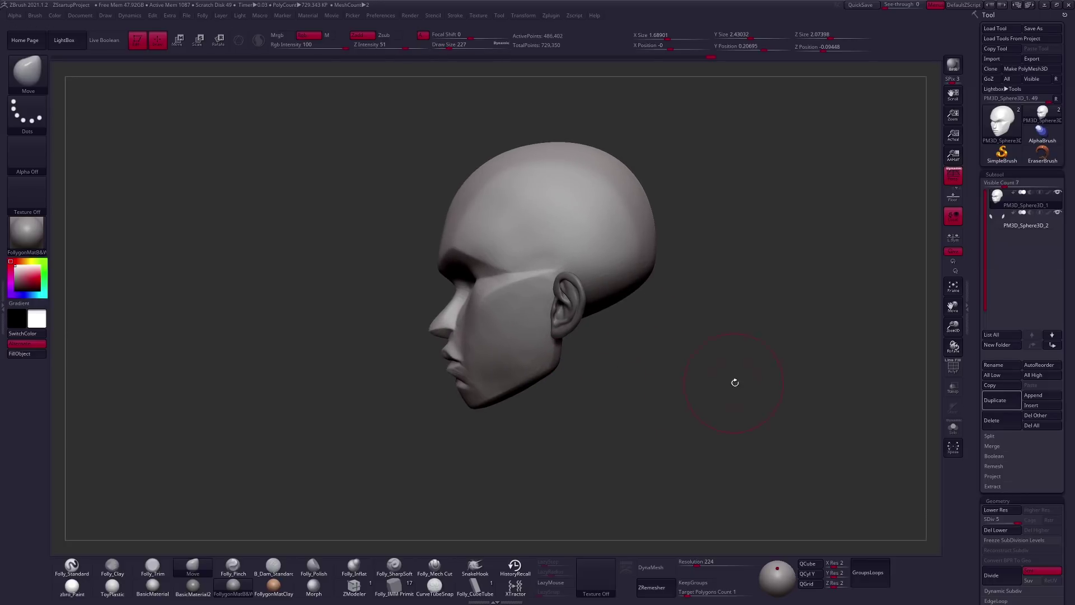
alt+right_drag(734, 382, 715, 380)
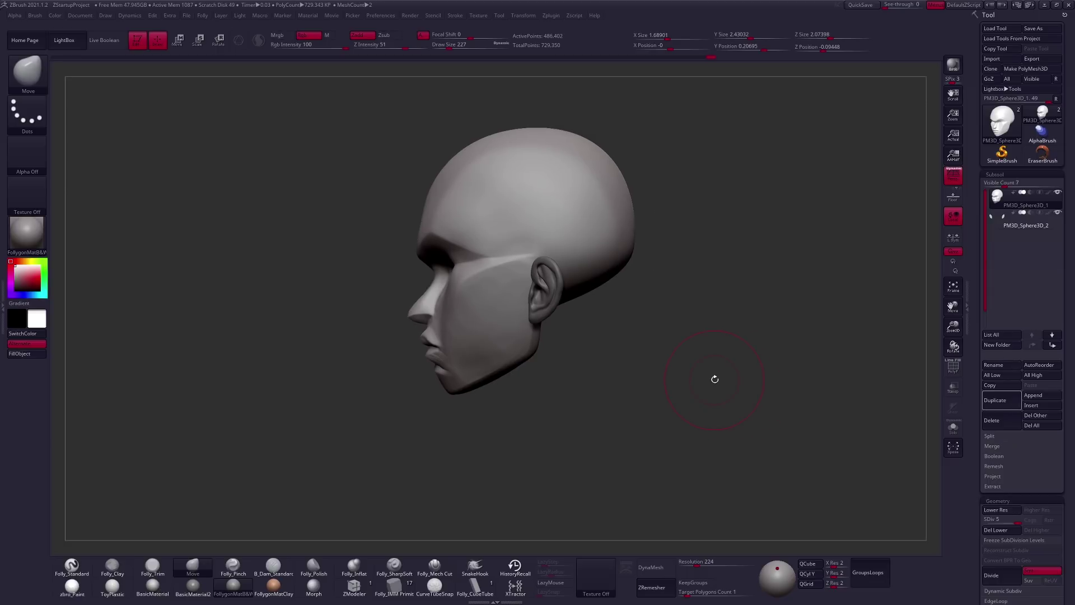
Append a cylinder as the neck, scale it down to about 1.13 and place it beneath the head.
click(1041, 395)
click(872, 468)
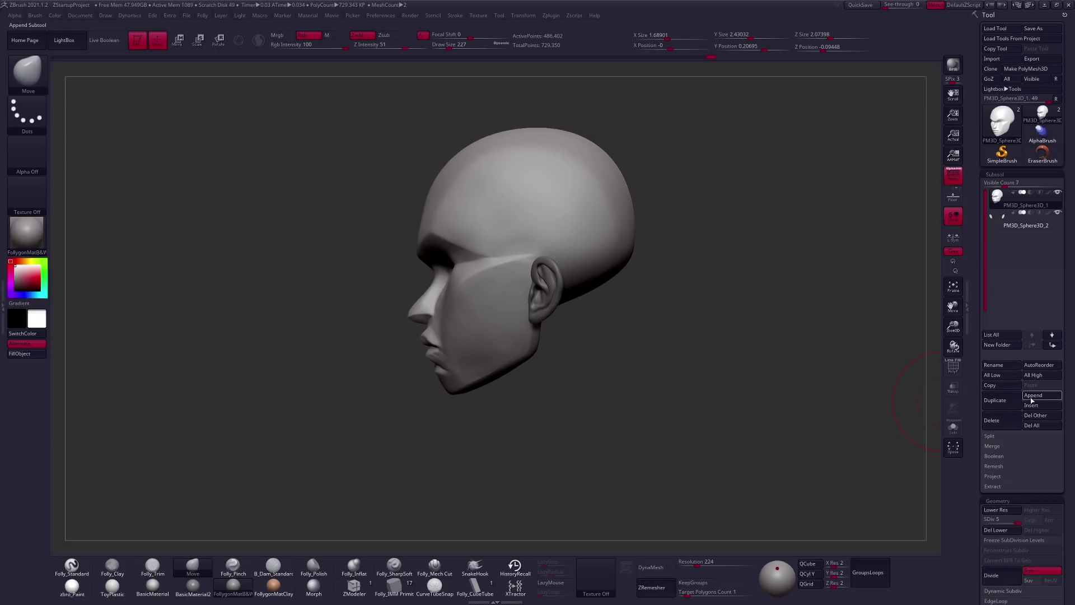
key(w)
drag(522, 392, 521, 538)
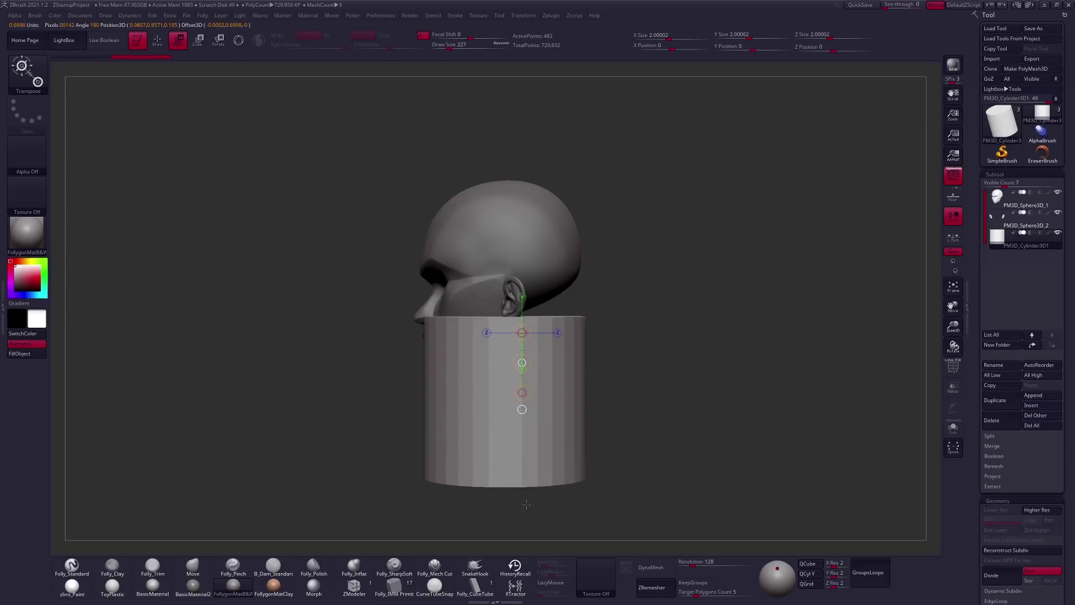
key(e)
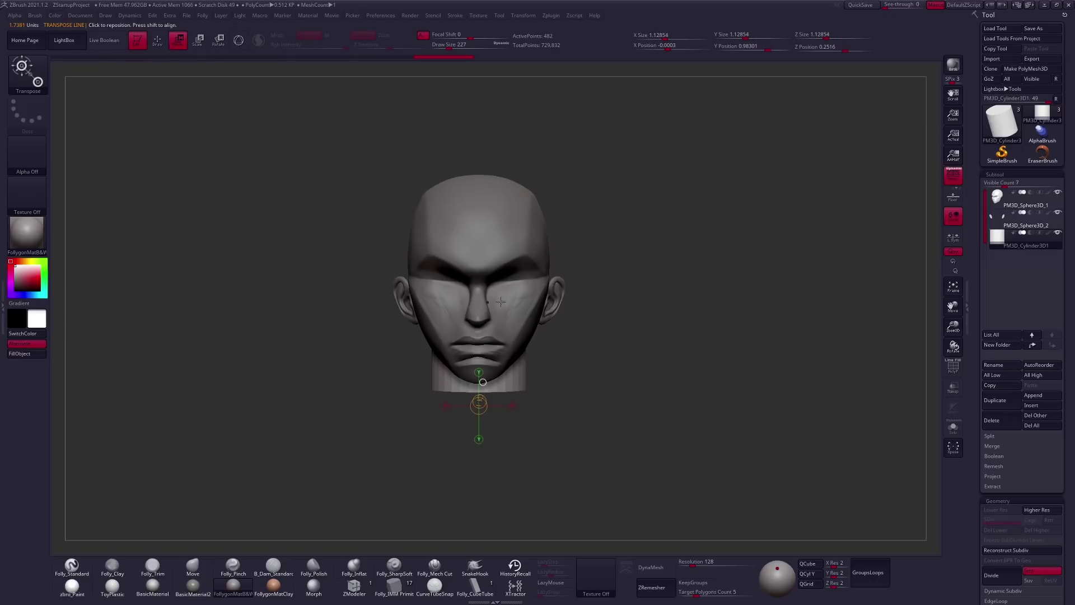
drag(502, 414, 496, 498)
drag(566, 382, 591, 373)
Reshape the neck cylinder to about 0.87 wide and 1.66 tall and fit it under the jaw.
key(r)
key(space)
key(q)
key(space)
alt+click(589, 359)
drag(589, 360, 596, 321)
key(ctrl+shift+s)
key(Up)
key(e)
mouse_move(492, 211)
mouse_down()
mouse_move(616, 212)
mouse_move(592, 212)
mouse_move(627, 201)
mouse_up()
key(ctrl+shift+s)
key(ctrl+shift+s)
drag(610, 287, 643, 302)
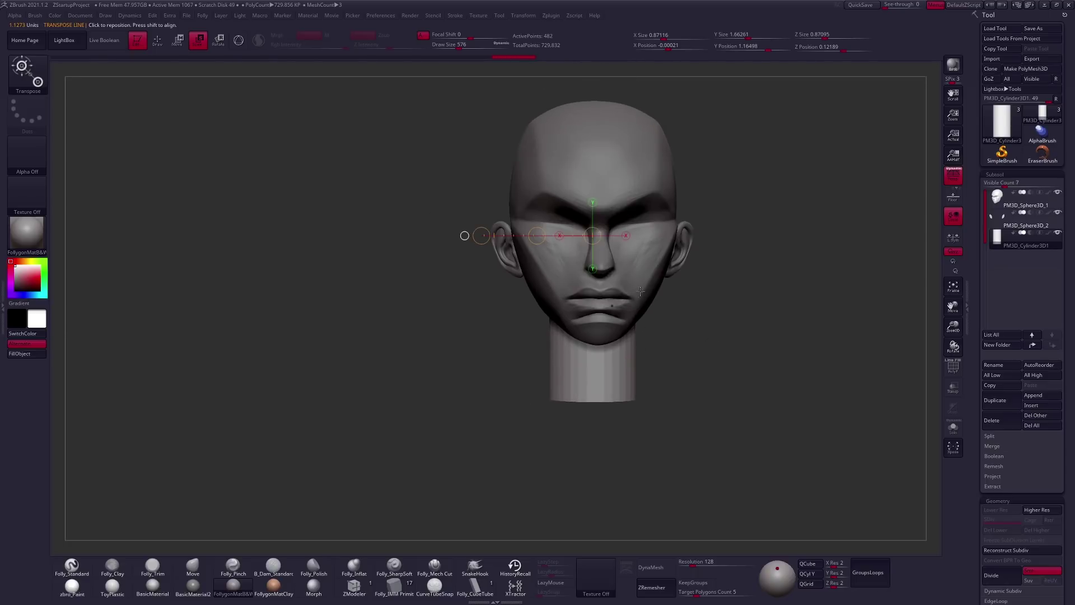
alt+drag(720, 233, 648, 248)
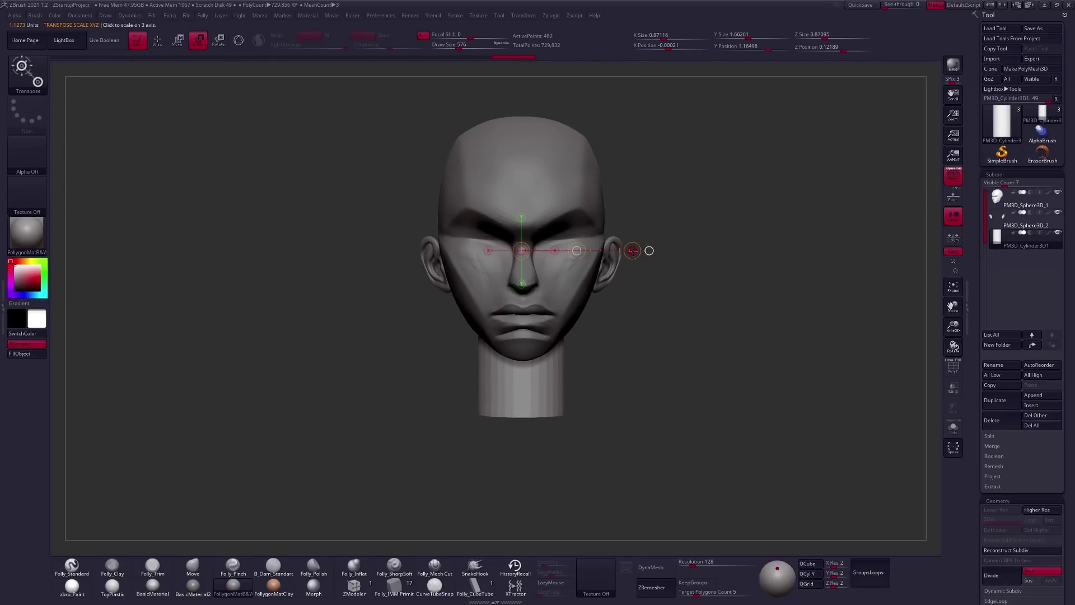
Isolate the neck cylinder to check it, narrow it to about 0.81 and lengthen it to about 1.86.
key(alt+s)
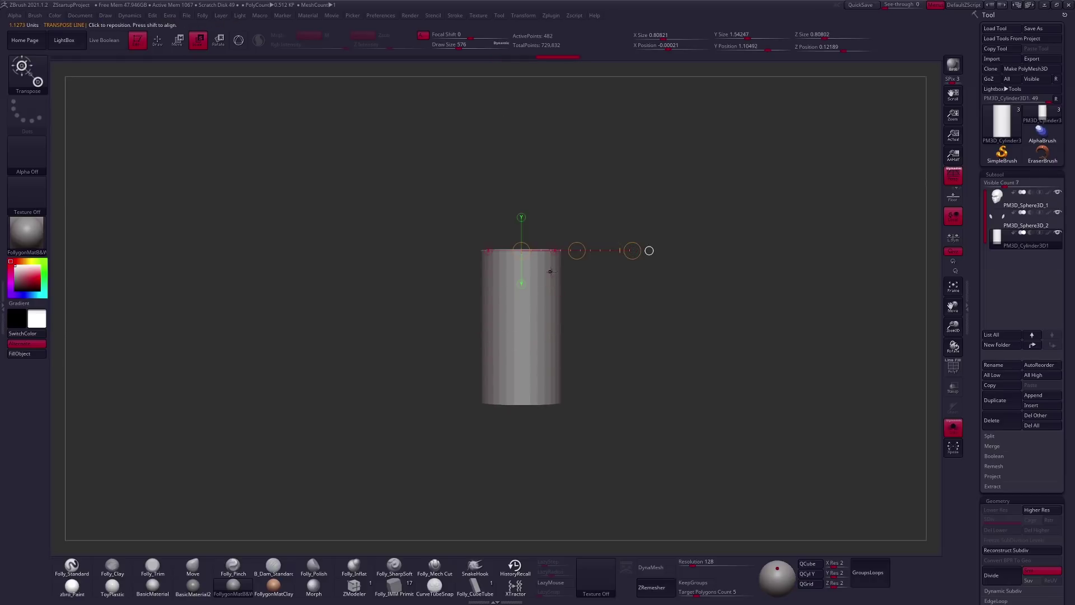
drag(534, 272, 530, 290)
key(alt+s)
key(w)
drag(520, 378, 522, 388)
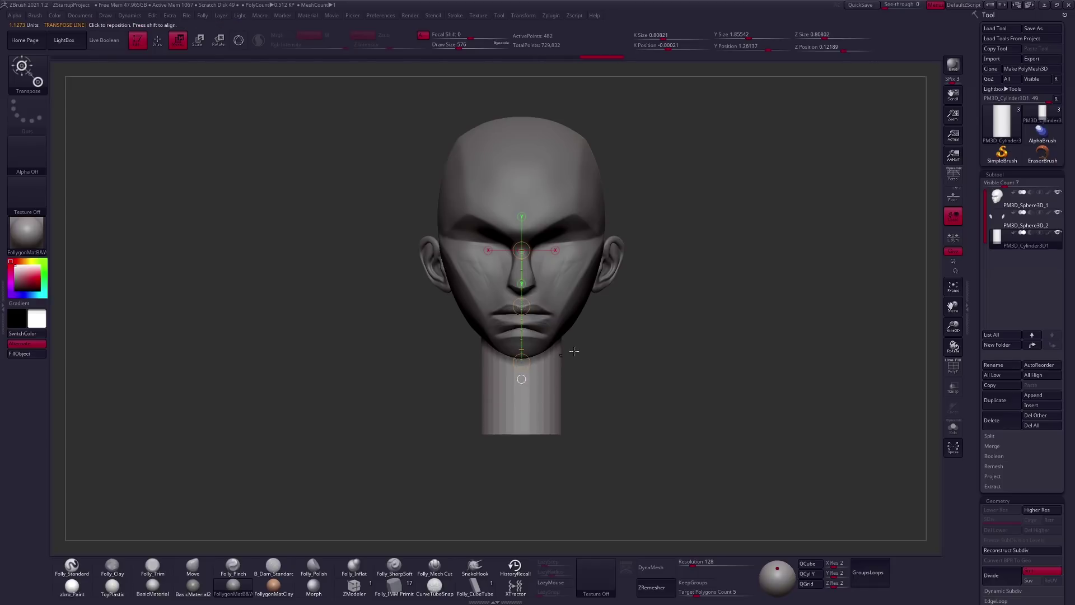
Select the head subtool and soften the edge between cheek and jaw with the Folly_Trim brush at draw size 113.
key(q)
key(space)
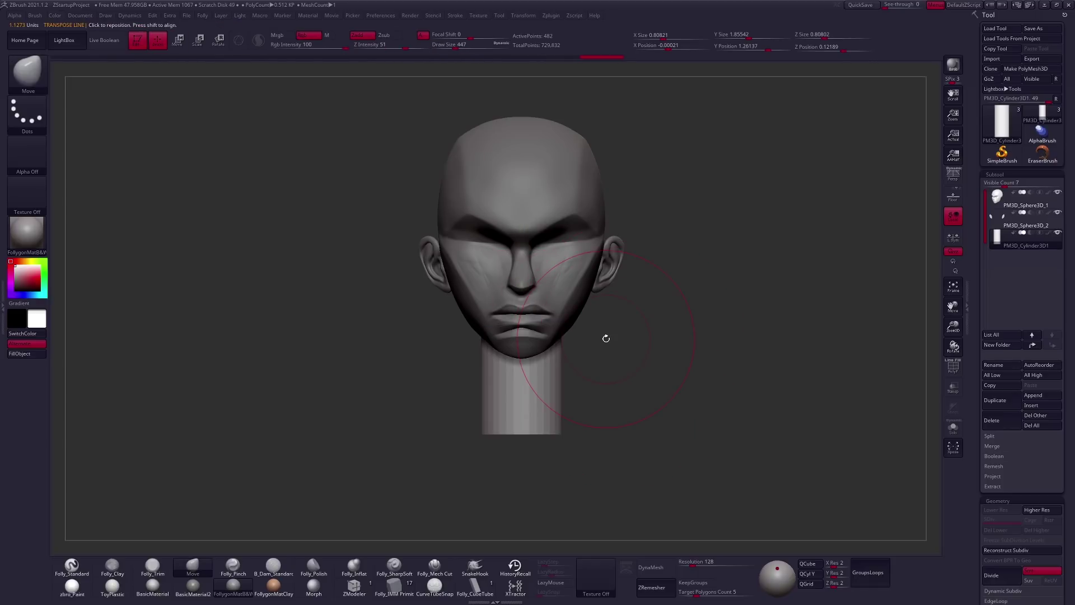
alt+click(580, 312)
drag(602, 330, 577, 271)
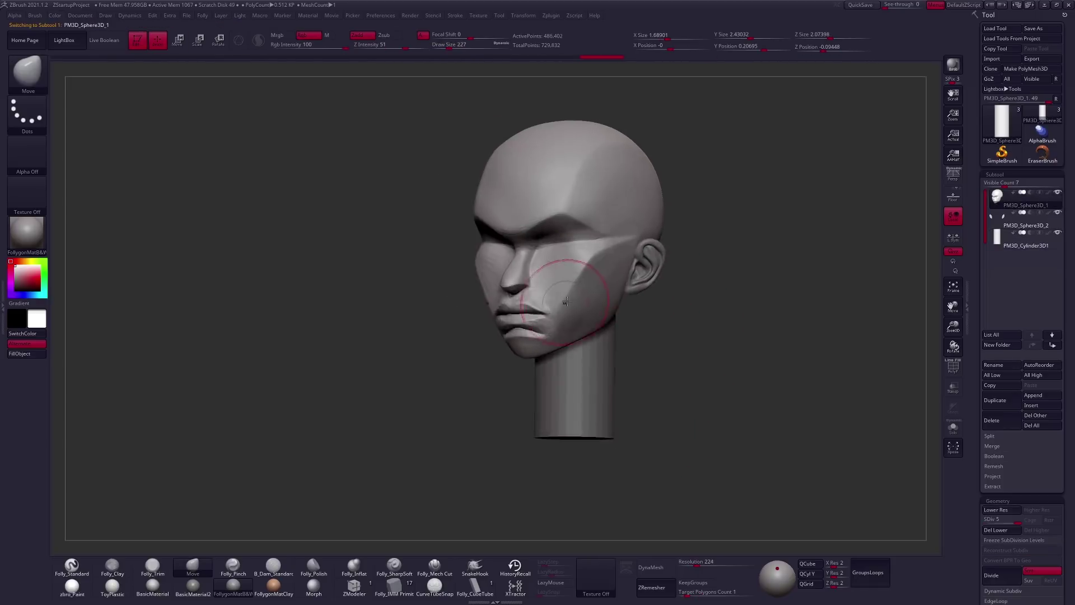
ctrl+right_drag(566, 264, 588, 300)
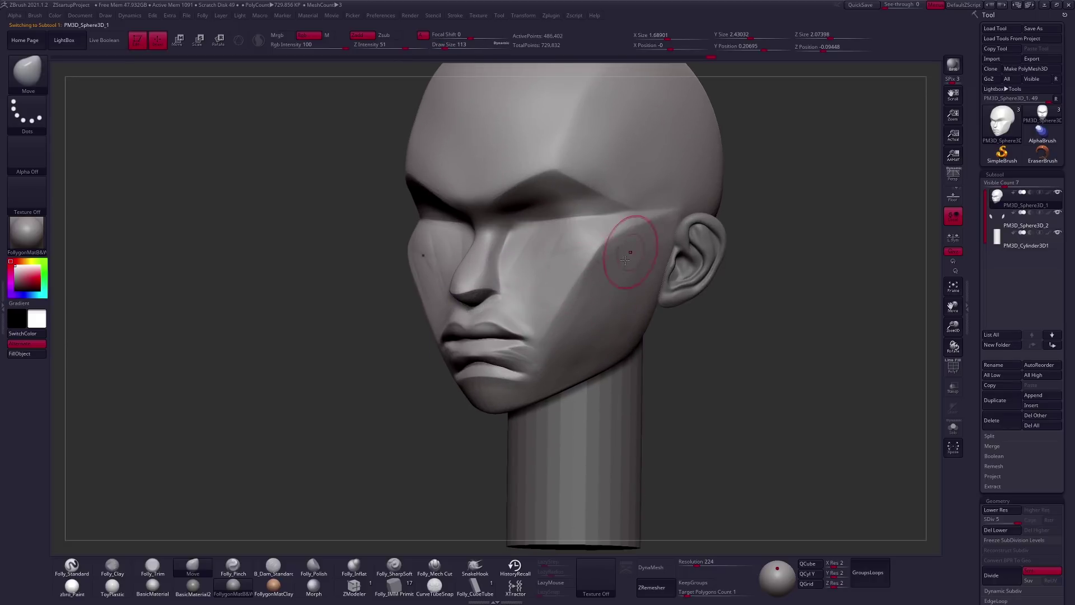
key(t)
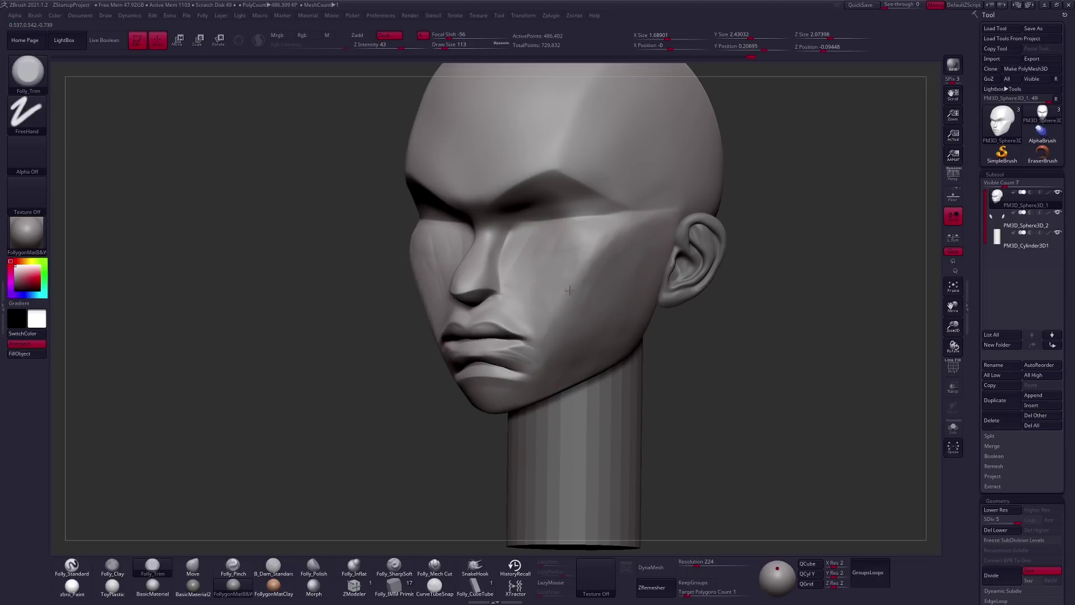
key(w)
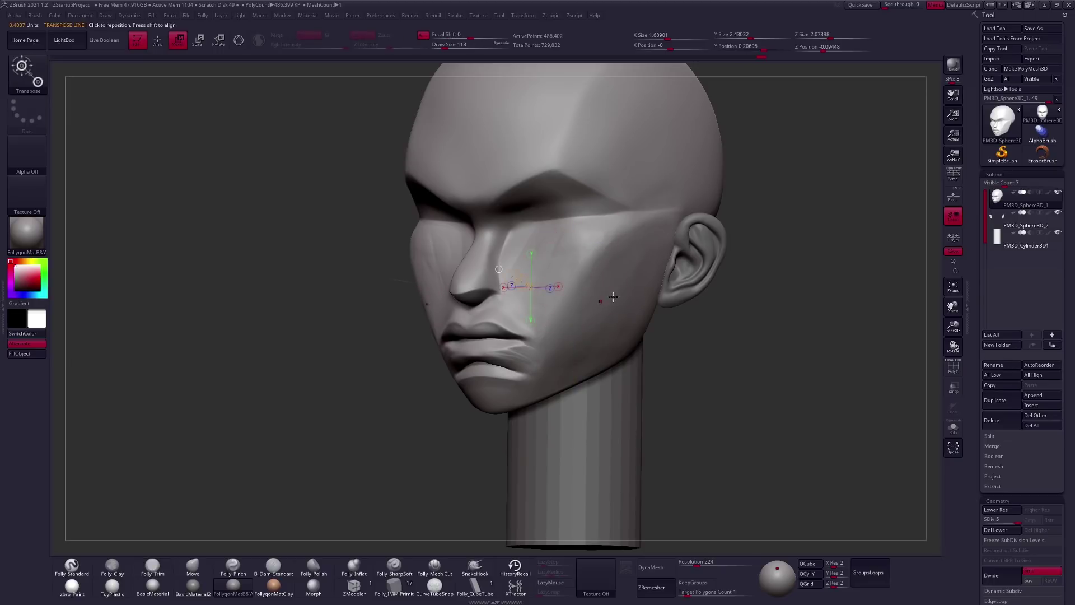
key(q)
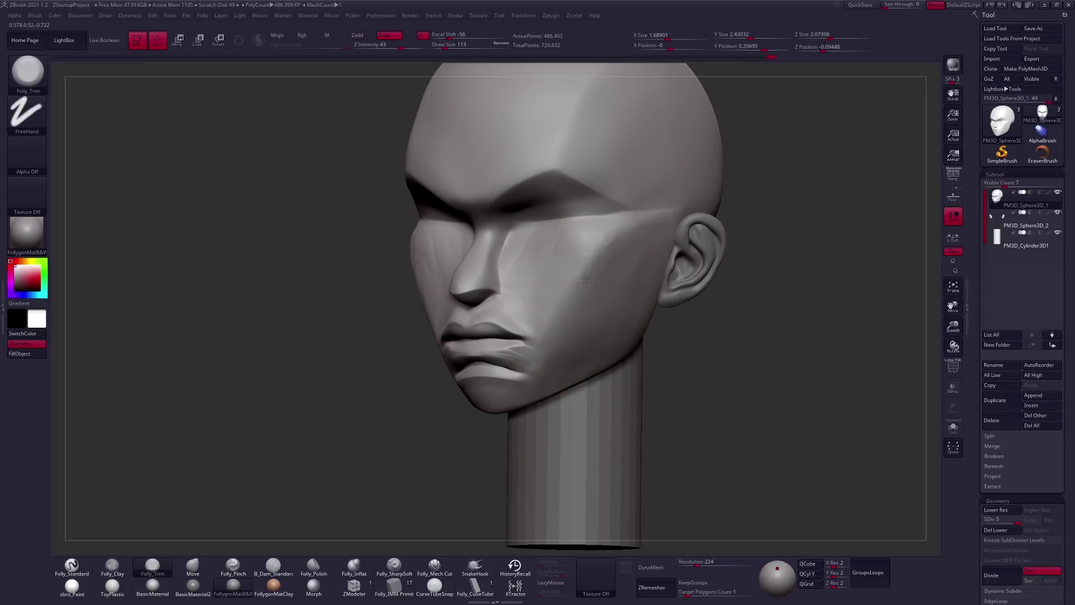
key(space)
mouse_move(621, 325)
mouse_down()
mouse_move(560, 330)
mouse_move(605, 333)
mouse_move(582, 313)
mouse_up()
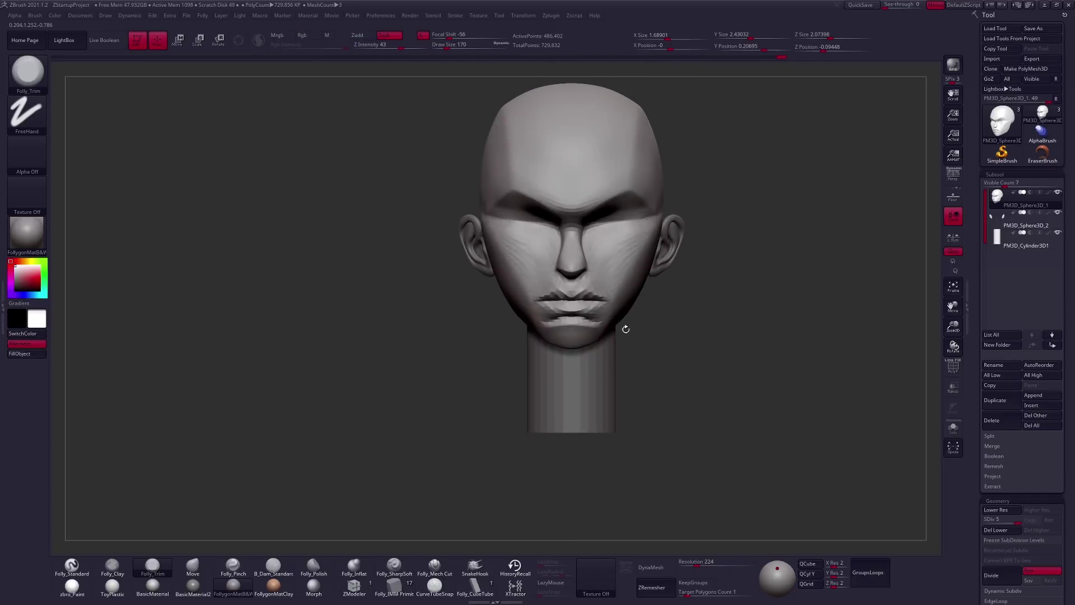
Adjust the lips and chin in the front view with the Move brush at draw sizes 113 and 150.
key(b)
key(m)
key(v)
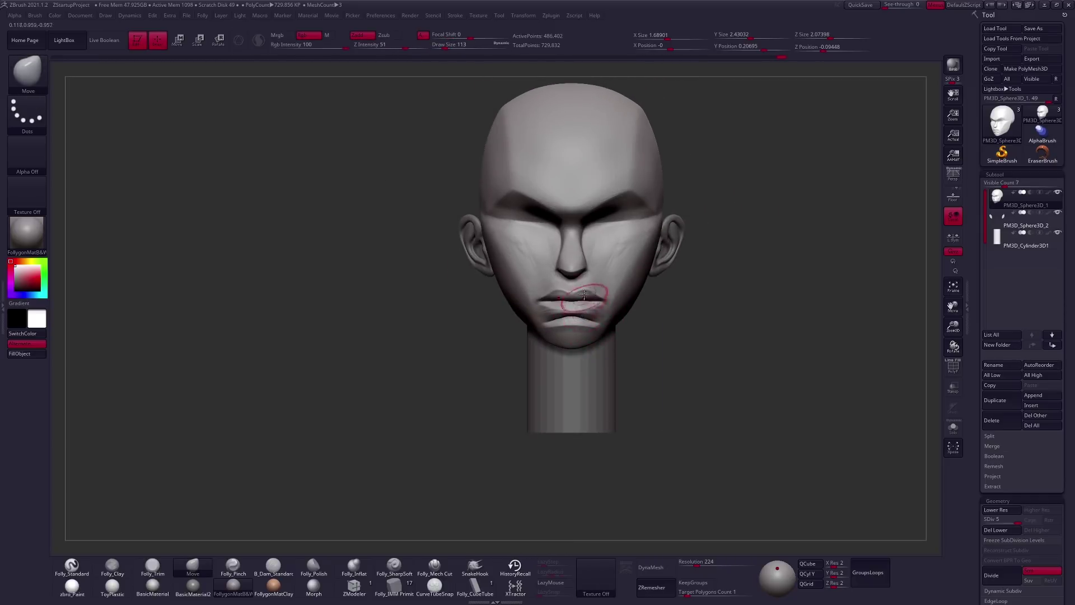
mouse_move(574, 290)
alt+mouse_down()
mouse_move(651, 239)
mouse_move(588, 300)
alt+mouse_up()
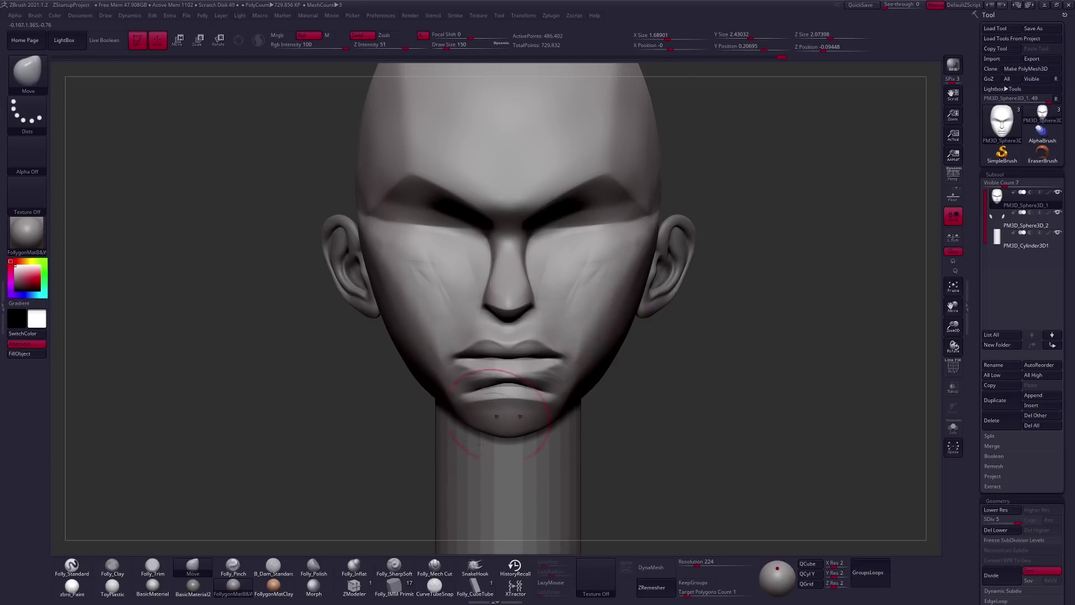
Cut a line from the cheek down toward the mouth corner with the Folly_Mech Cut brush.
click(434, 566)
right_drag(453, 499, 600, 285)
drag(594, 307, 564, 388)
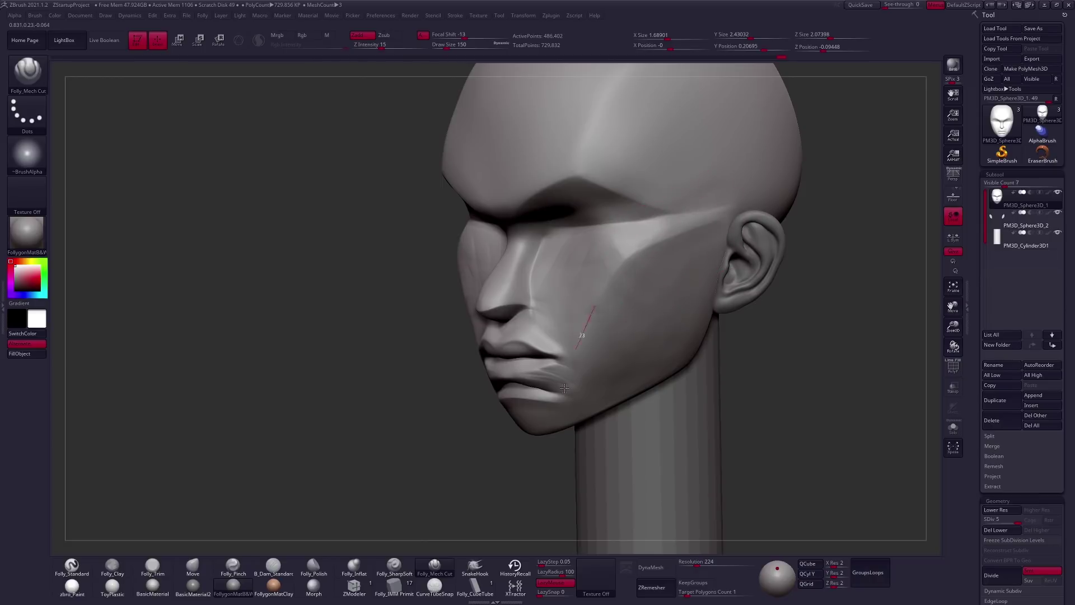
shift+right_drag(592, 359, 672, 336)
Adjust the cheeks from below with the Move brush at draw size 104, undoing and redoing the last change to compare.
mouse_move(564, 413)
right_down()
mouse_move(576, 336)
mouse_move(568, 349)
right_up()
key(b)
key(m)
key(v)
key(space)
key(ctrl+z)
key(ctrl+shift+z)
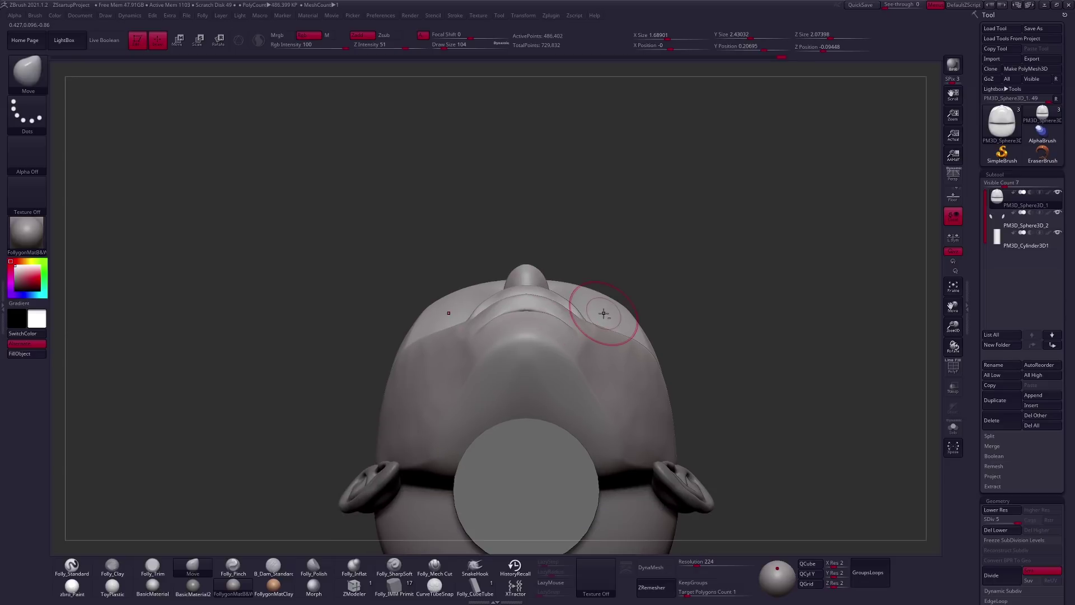
Remesh the head with DynaMesh at resolution 224 and reshape the lower lip with the Move brush at draw size 61.
click(655, 566)
mouse_move(662, 336)
right_down()
mouse_move(664, 420)
mouse_move(612, 340)
mouse_move(604, 403)
mouse_move(550, 363)
right_up()
key(space)
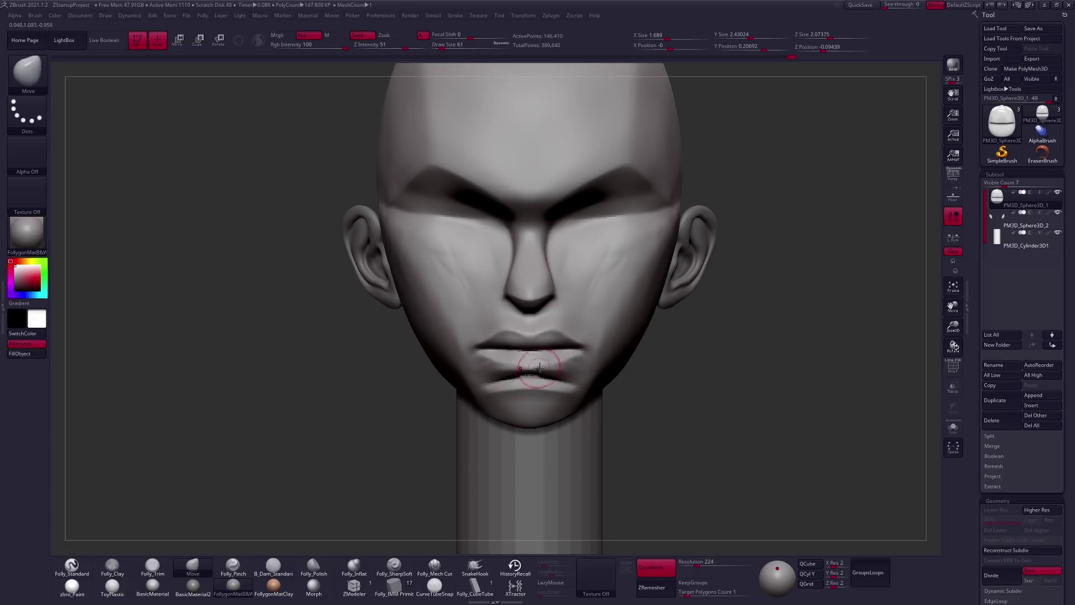
drag(553, 362, 558, 358)
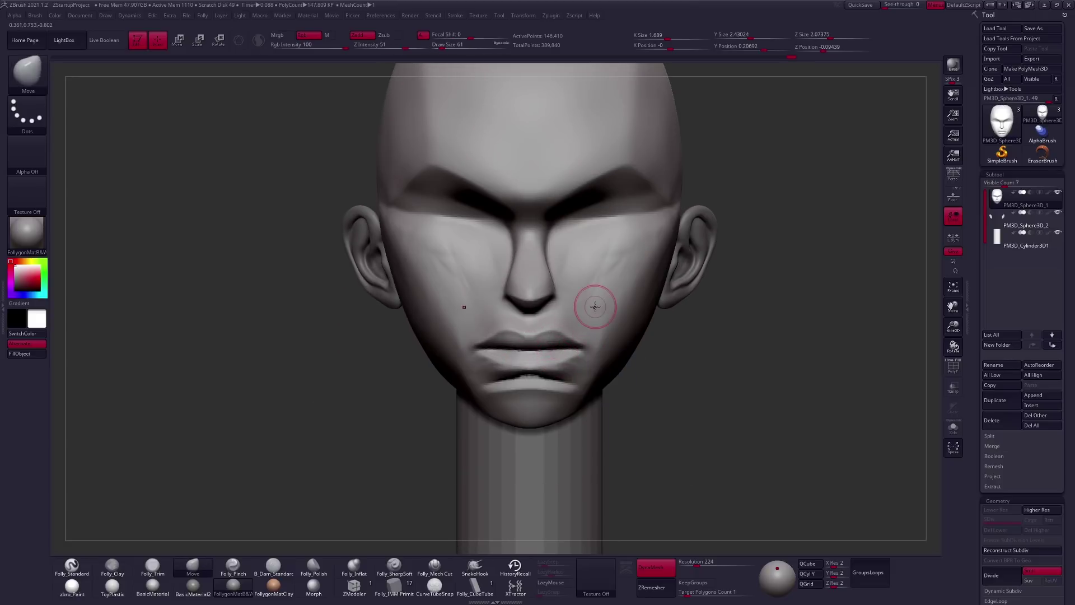
Try to reshape the cheek's outline in the three-quarter view with the Move brush at draw size 170.
key(space)
key(space)
mouse_move(616, 331)
mouse_down()
mouse_move(644, 336)
mouse_move(627, 362)
mouse_up()
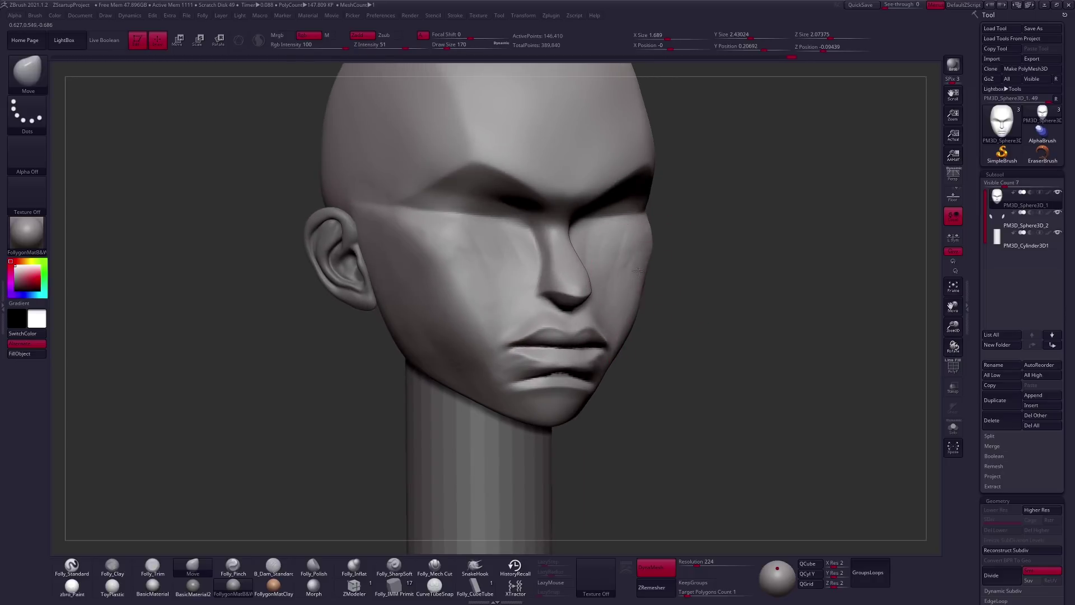
drag(611, 311, 636, 296)
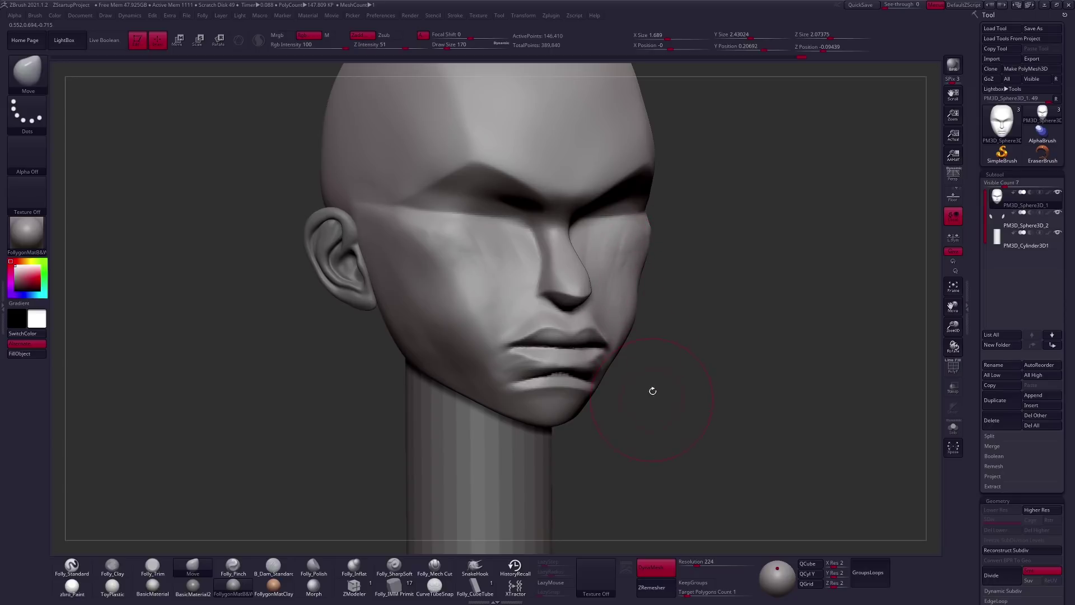
Build up the cheeks and the edge of the jaw with the Folly_Clay brush at draw size 96.
key(space)
key(c)
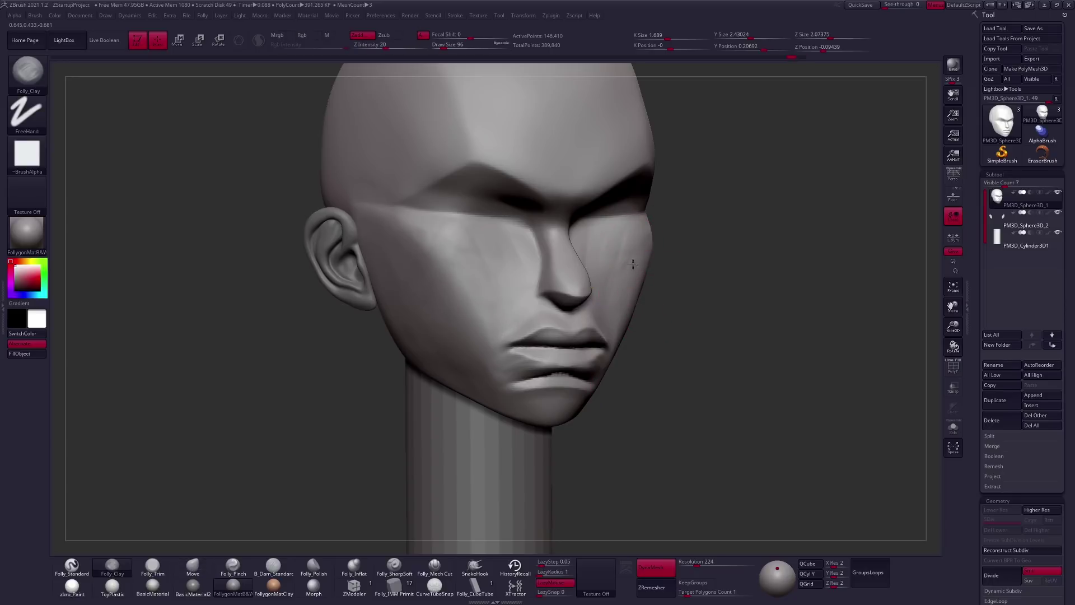
drag(660, 353, 700, 353)
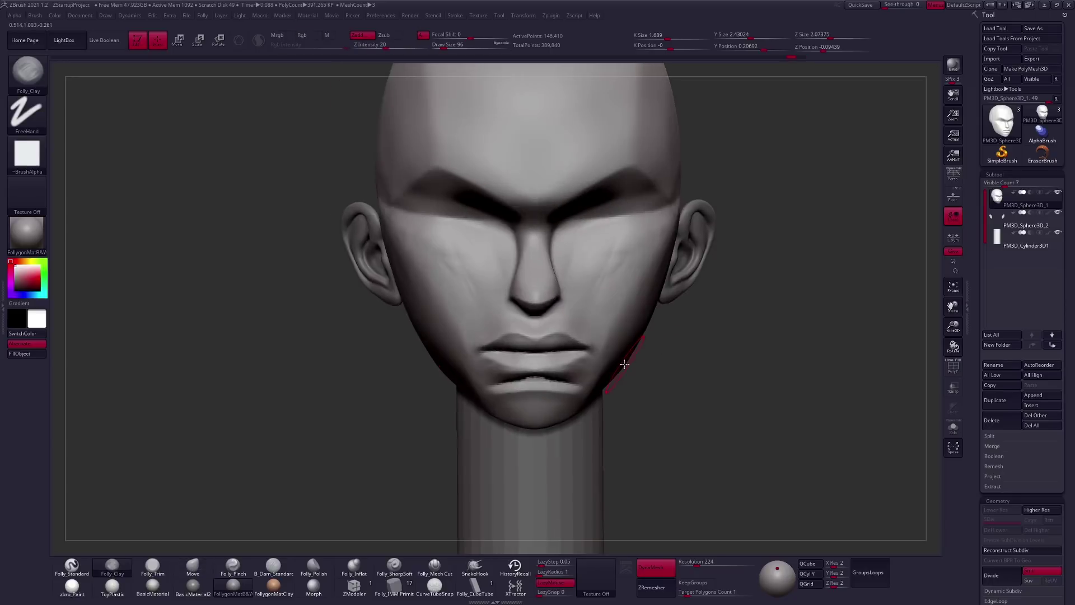
key(space)
drag(618, 322, 588, 241)
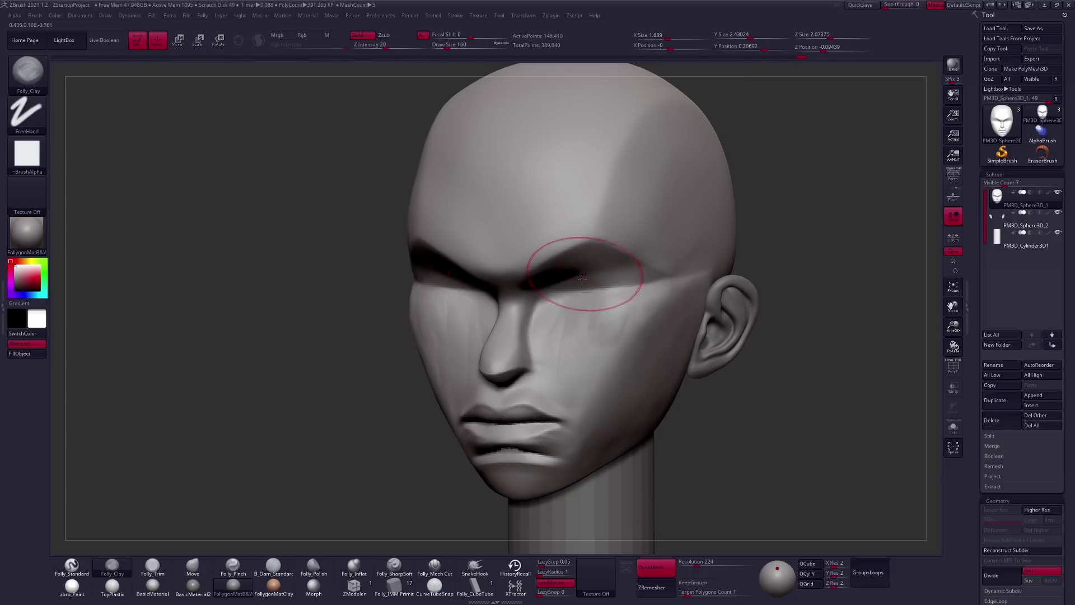
Flatten the plane between the eyebrows with the Folly_Trim brush at draw size 140.
key(b)
key(t)
key(r)
mouse_move(624, 240)
mouse_down()
mouse_move(492, 240)
mouse_move(522, 249)
mouse_up()
key(space)
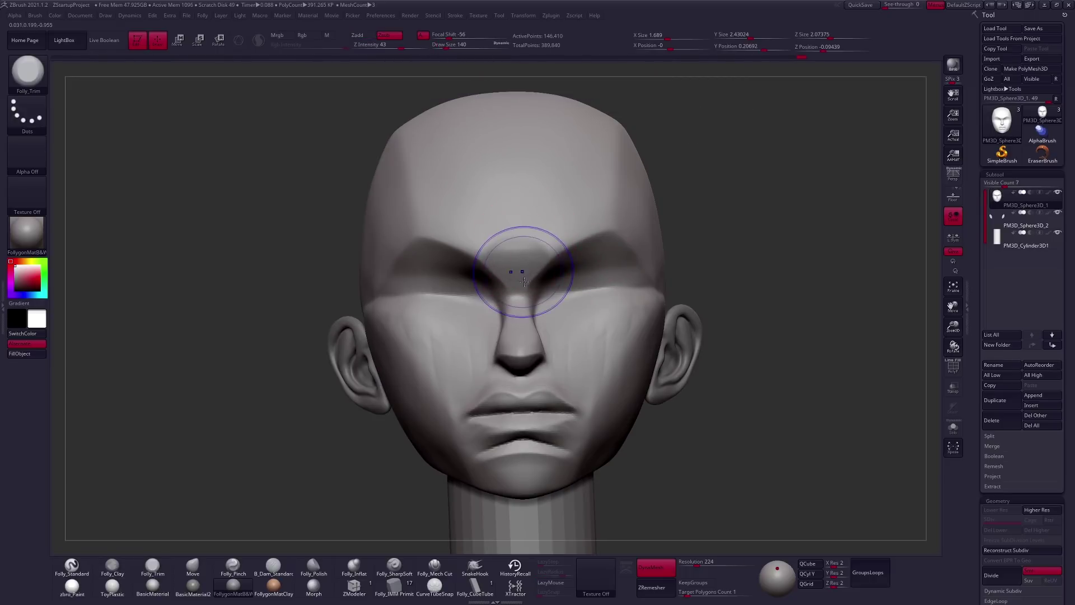
right_drag(523, 257, 481, 403)
Cut along the brow ridge above the eye socket with the Folly_Mech Cut brush at draw size 121.
key(b)
key(m)
key(c)
key(bracketleft)
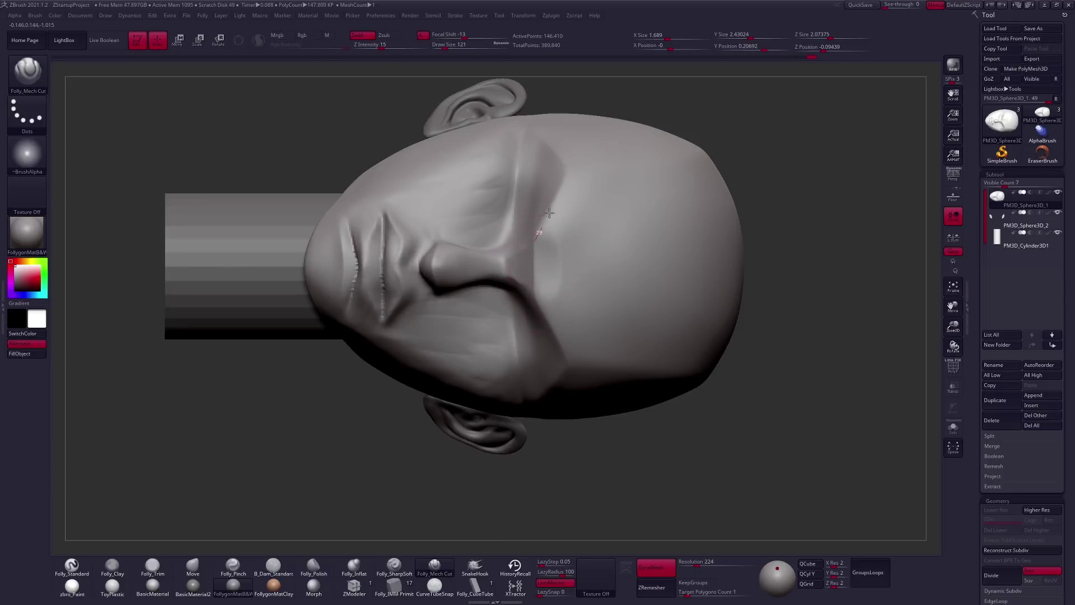
Reshape the brow's contour from below with the Move brush at draw sizes 150 and 113.
mouse_move(581, 144)
right_down()
mouse_move(566, 259)
mouse_move(535, 288)
mouse_move(552, 276)
right_up()
key(b)
key(m)
key(v)
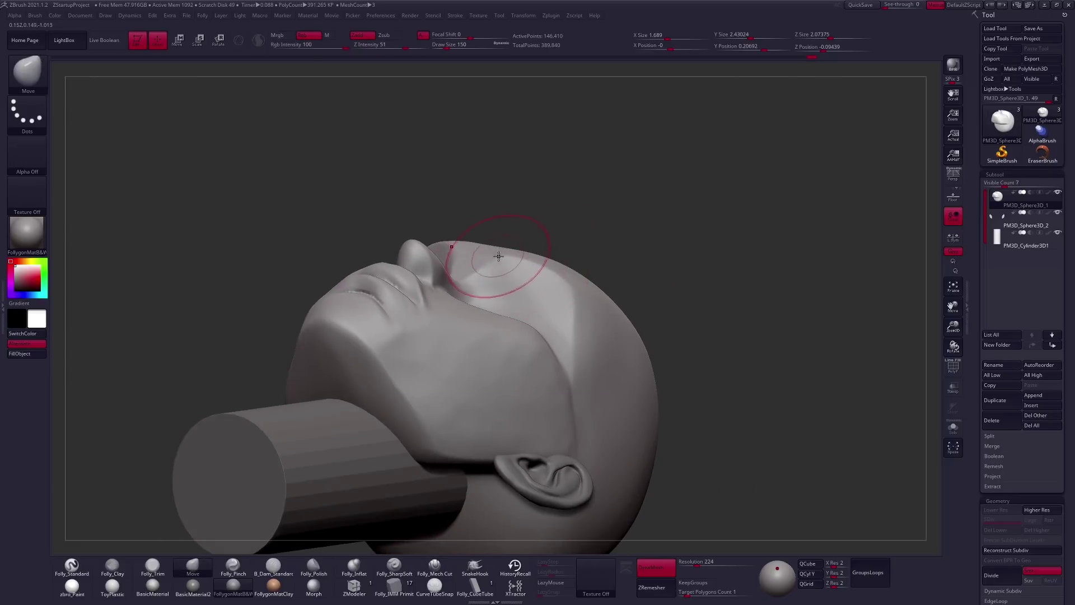
mouse_move(519, 289)
right_down()
mouse_move(539, 271)
mouse_move(504, 272)
right_up()
key(space)
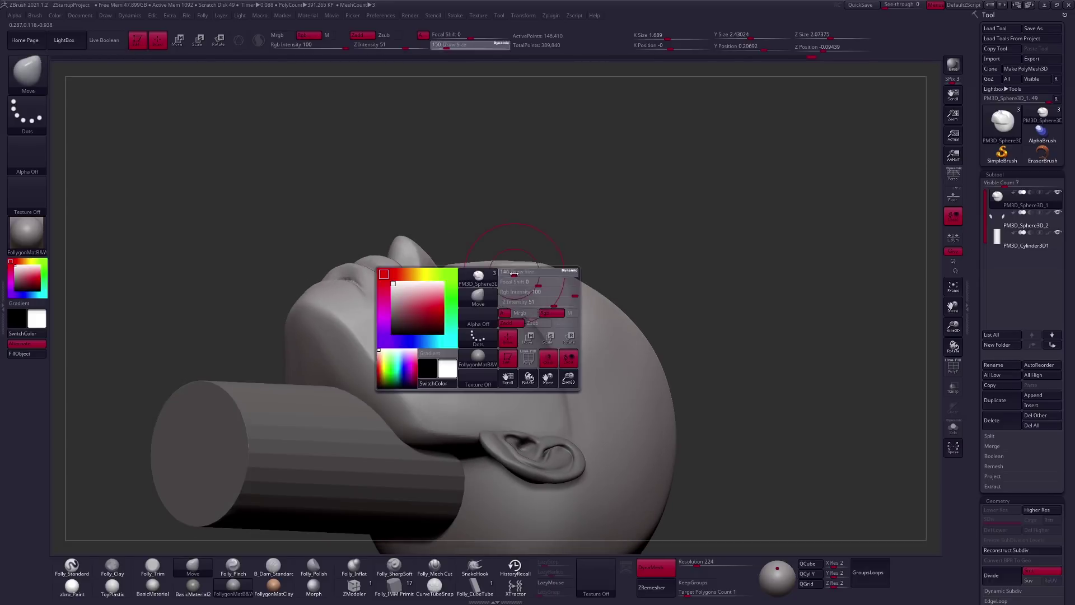
drag(527, 272, 500, 269)
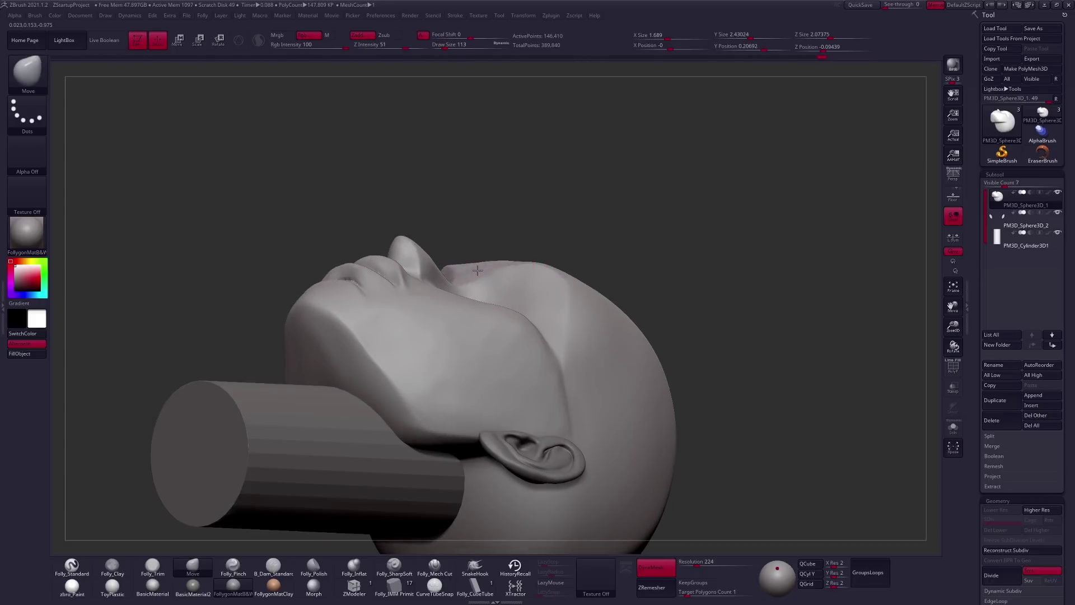
mouse_move(488, 278)
shift+right_down()
mouse_move(455, 290)
mouse_move(507, 288)
shift+right_up()
Fill the centre of the lower forehead with the Folly_Clay brush and flatten it with Folly_Trim, both at draw size 160.
key(c)
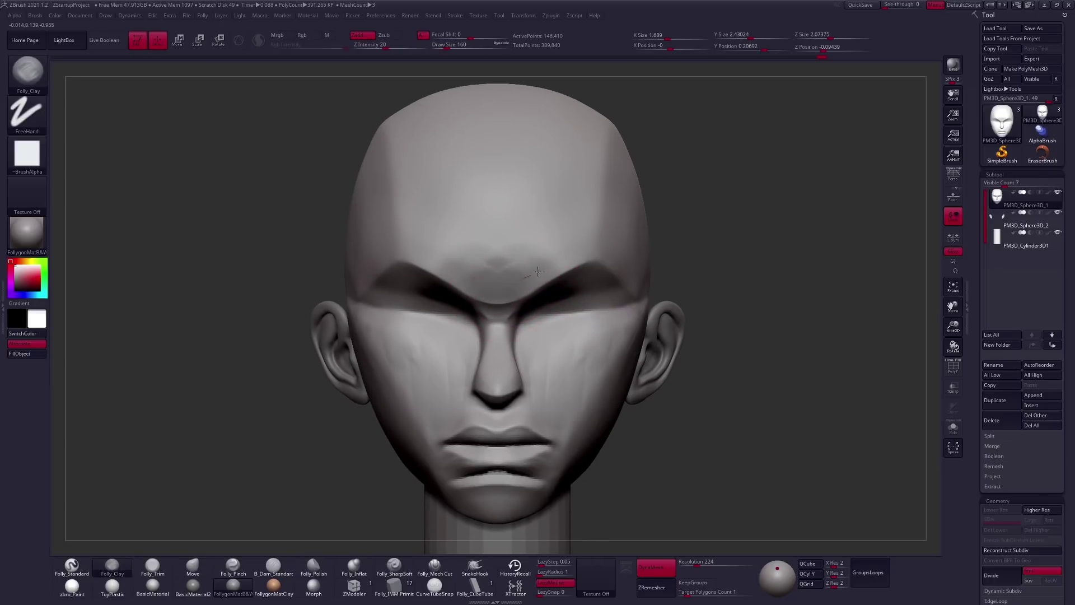
key(t)
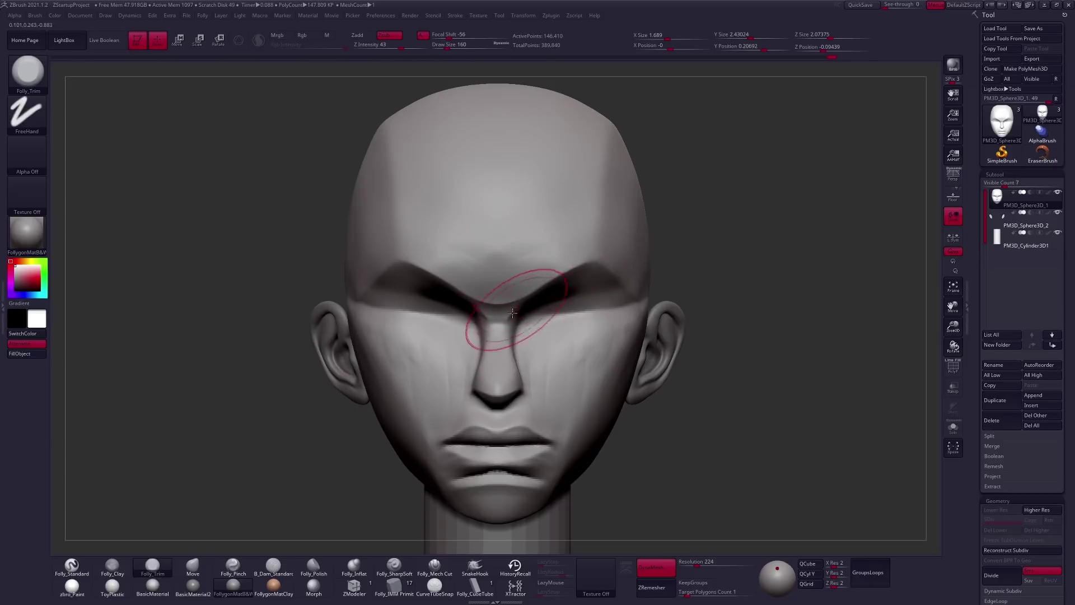
Sharpen the cheek planes in the three-quarter view with the Folly_Mech Cut brush at draw size 104.
key(m)
mouse_move(552, 360)
right_down()
mouse_move(629, 308)
mouse_move(594, 291)
mouse_move(608, 278)
right_up()
key(space)
key(space)
mouse_move(663, 308)
mouse_down()
mouse_move(514, 332)
mouse_move(584, 368)
mouse_up()
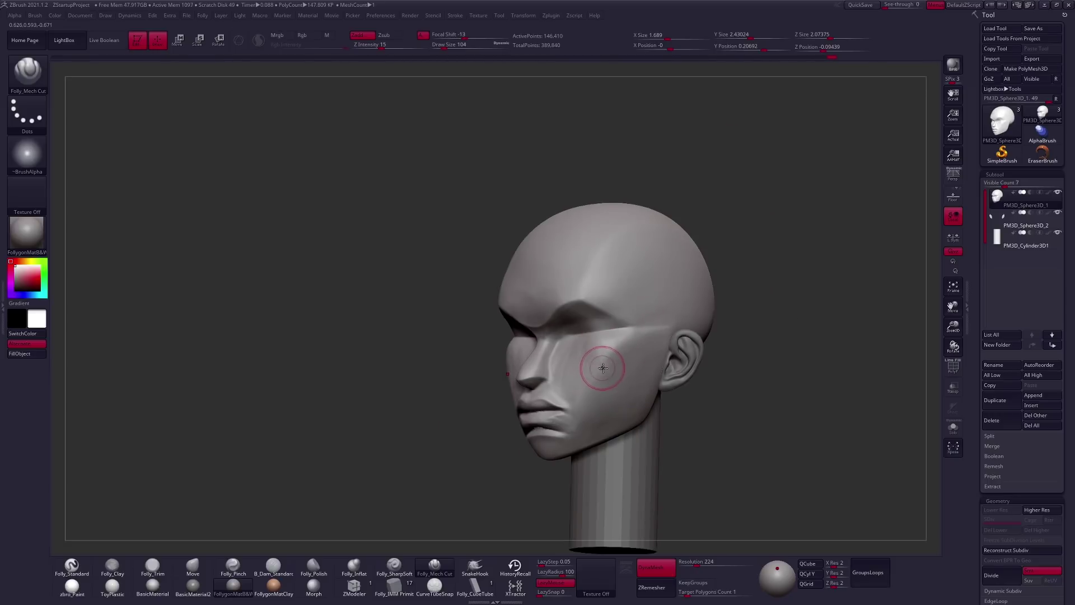
Remesh the head with ZRemesher and adjust the face's overall shape with the Move brush at draw size 227.
key(space)
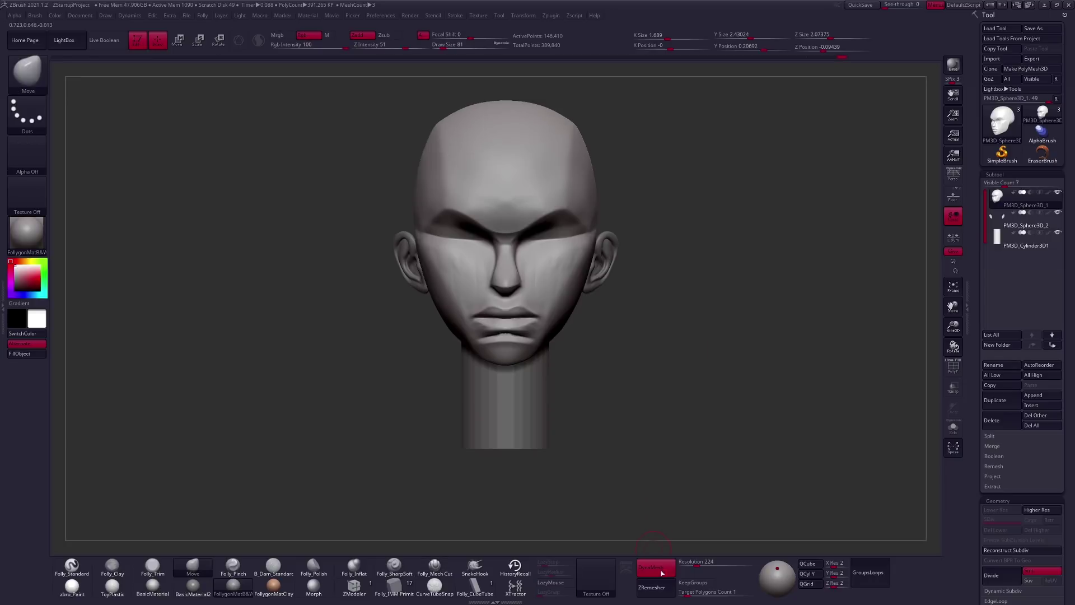
click(664, 581)
right_drag(562, 228, 529, 259)
right_click(474, 263)
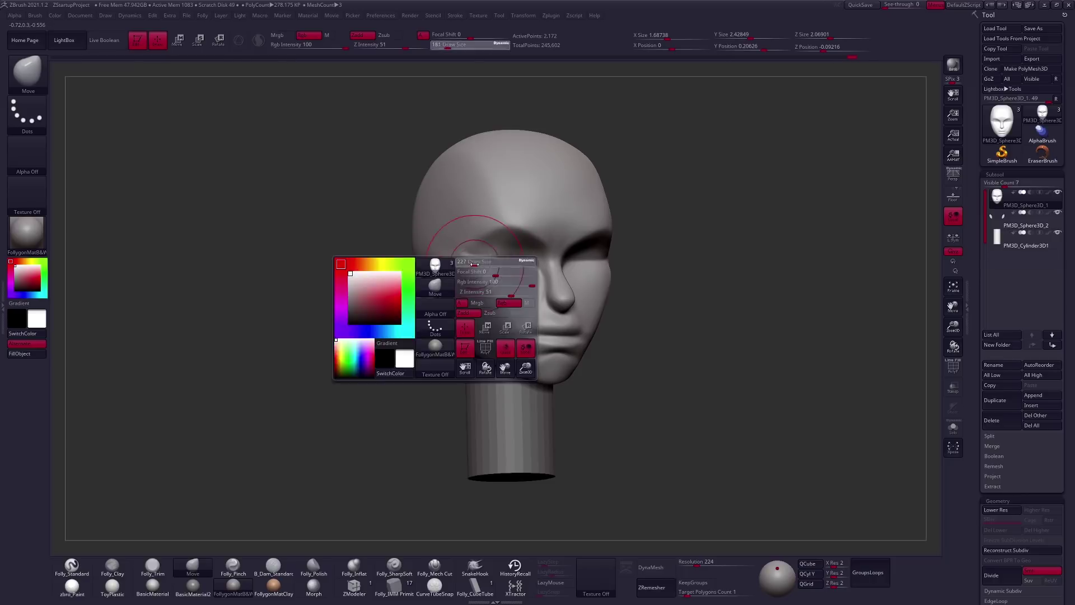
shift+right_drag(476, 263, 559, 269)
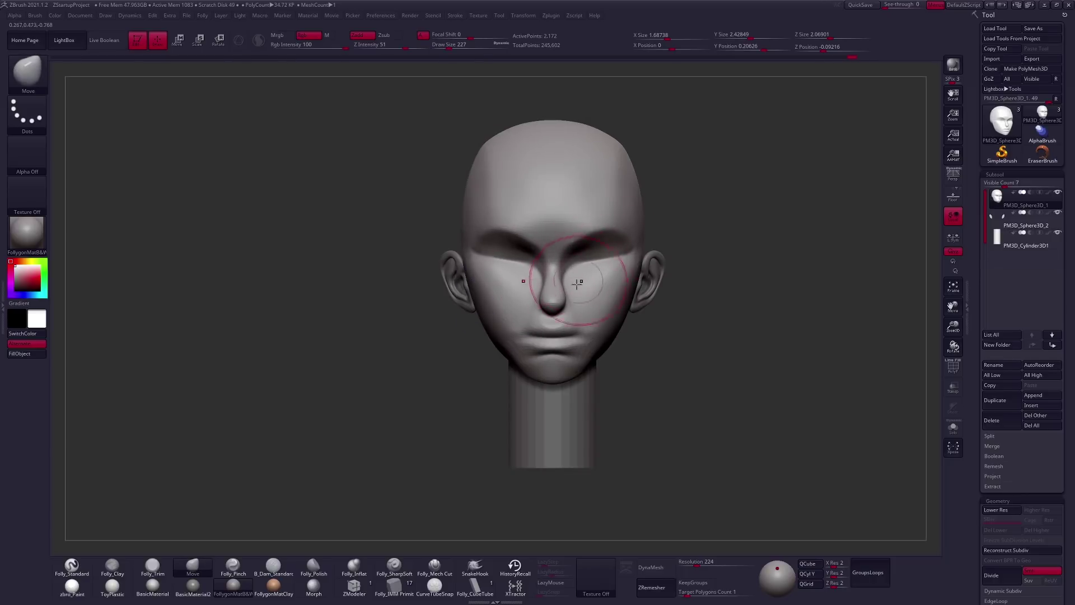
Undo the front-view nose adjustment and reshape the nose tip in profile with the Move brush at draw size 121.
right_click(560, 288)
drag(560, 289, 571, 301)
key(ctrl+z)
right_drag(556, 313, 581, 304)
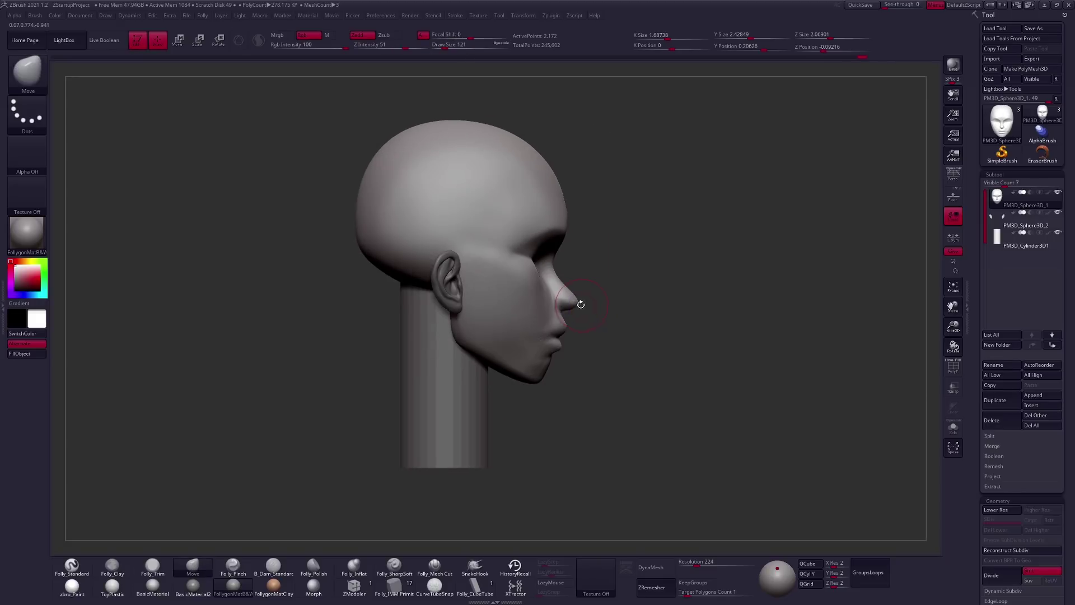
right_click(578, 301)
drag(582, 307, 621, 307)
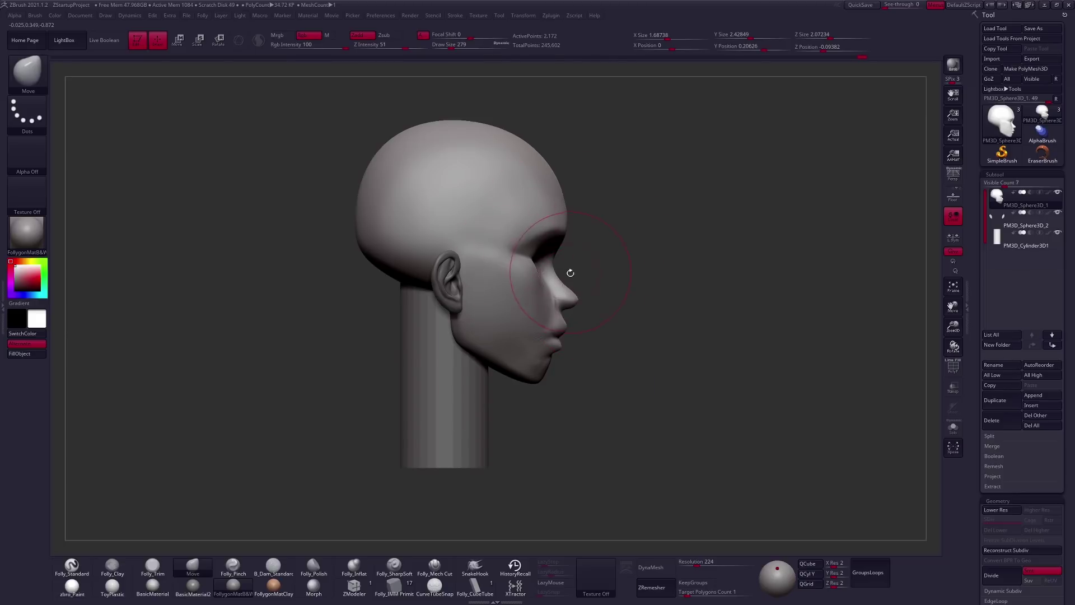
Rotate the head mesh about the ear with a horizontal transpose line to lift the chin, undoing and redoing to compare.
key(r)
mouse_move(456, 266)
mouse_down()
mouse_move(625, 266)
mouse_move(624, 247)
mouse_up()
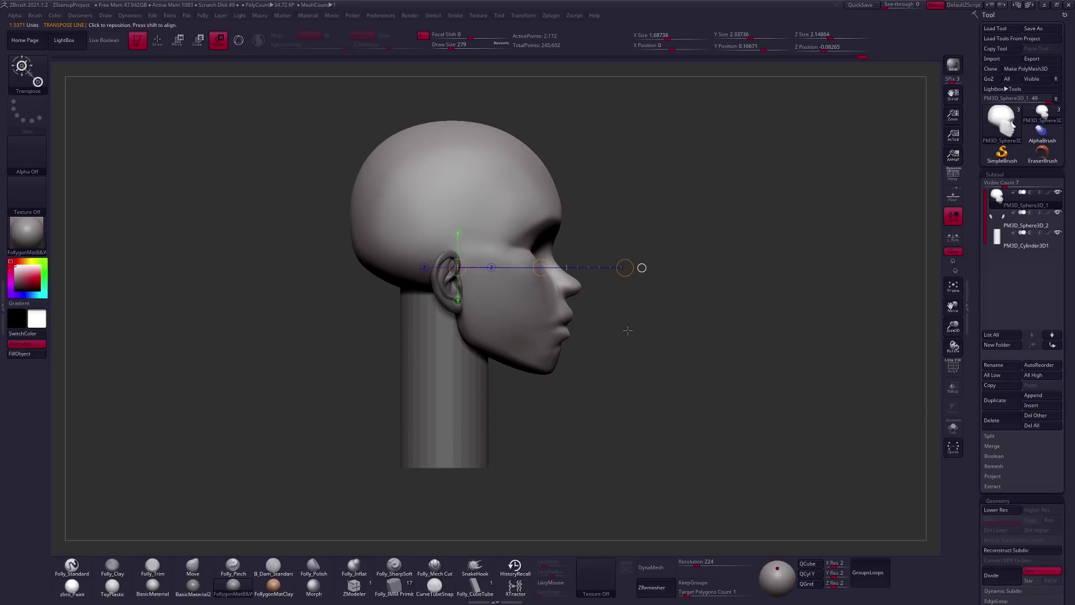
key(q)
key(ctrl+shift)
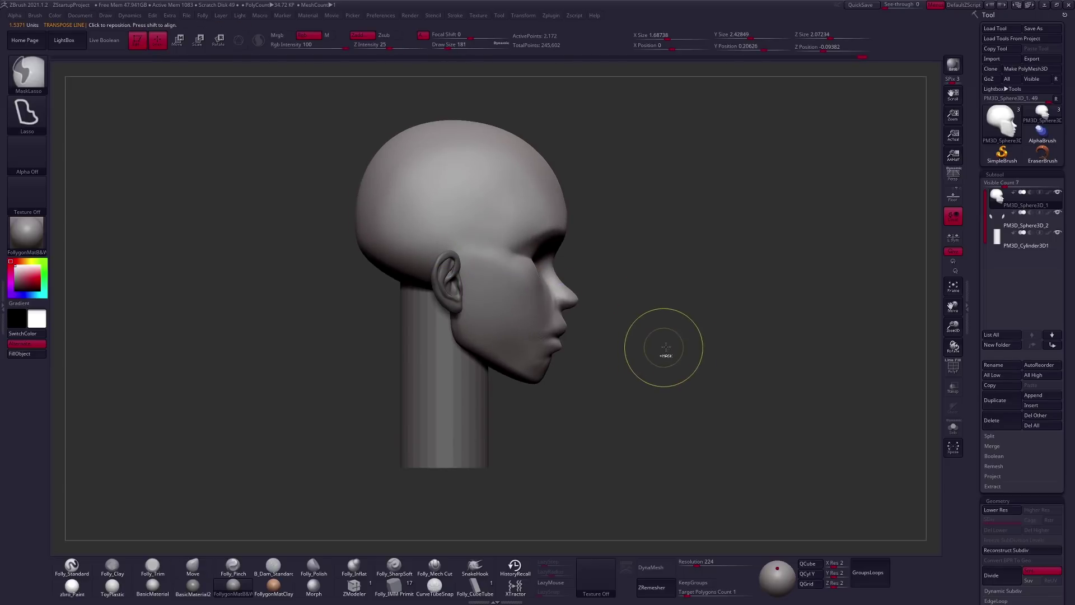
Subdivide the head to level 4 and adjust its shape with the Move brush at draw size 150.
mouse_move(673, 342)
mouse_down()
mouse_move(650, 352)
mouse_move(658, 358)
mouse_move(602, 358)
mouse_up()
right_click(601, 358)
mouse_move(602, 358)
right_down()
mouse_move(582, 370)
mouse_move(636, 377)
right_up()
key(shift)
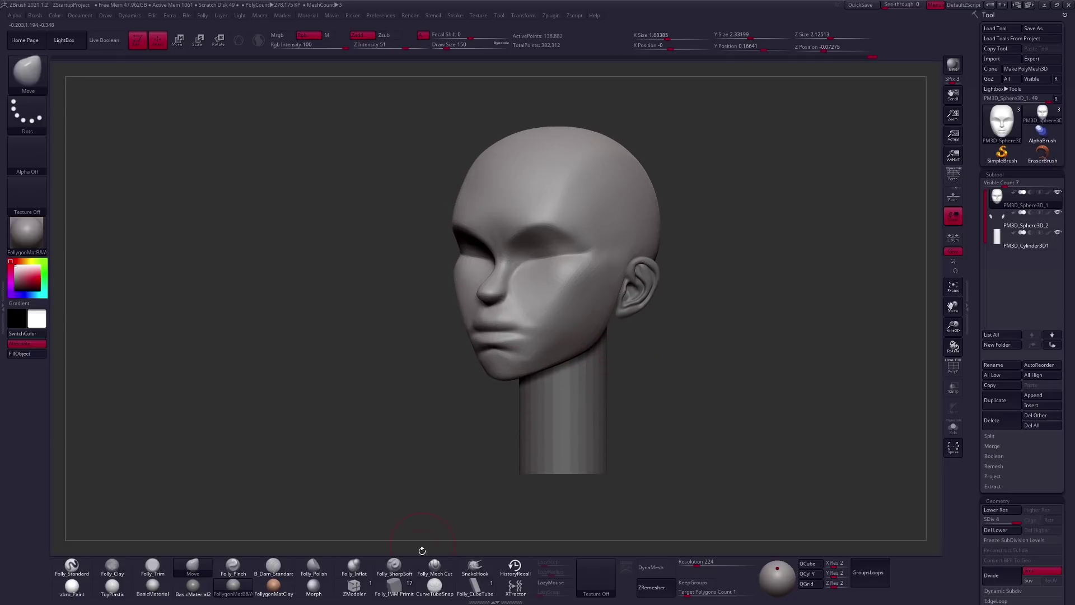
Cut the line between the lips with the Folly_Mech Cut brush at draw size 43.
click(435, 565)
right_click(517, 317)
mouse_move(518, 316)
right_down()
mouse_move(512, 330)
mouse_move(551, 336)
mouse_move(529, 341)
right_up()
right_click(538, 313)
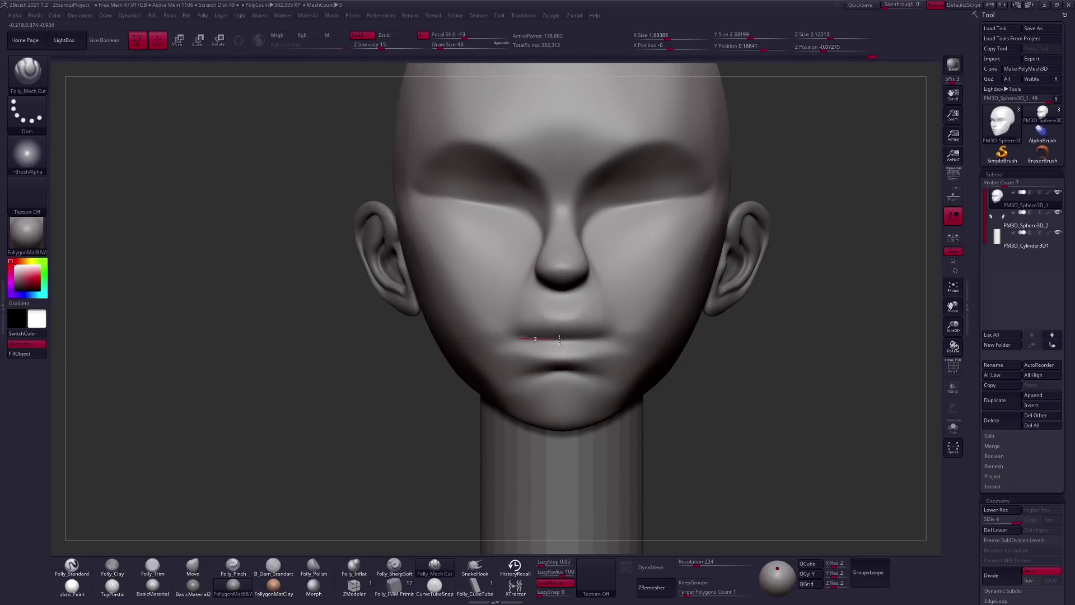
Subdivide the head to level 5 and define the lips' edges with the Folly_Mech Cut brush at draw size 61.
right_drag(516, 325, 512, 323)
right_click(512, 324)
key(ctrl)
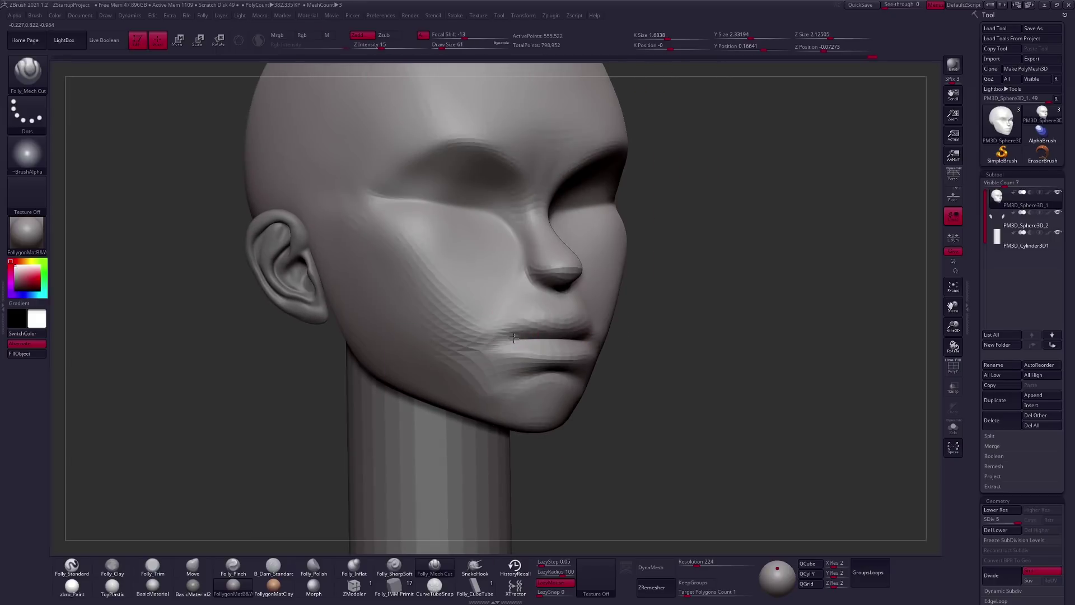
key(ctrl+d)
ctrl+right_drag(510, 338, 506, 334)
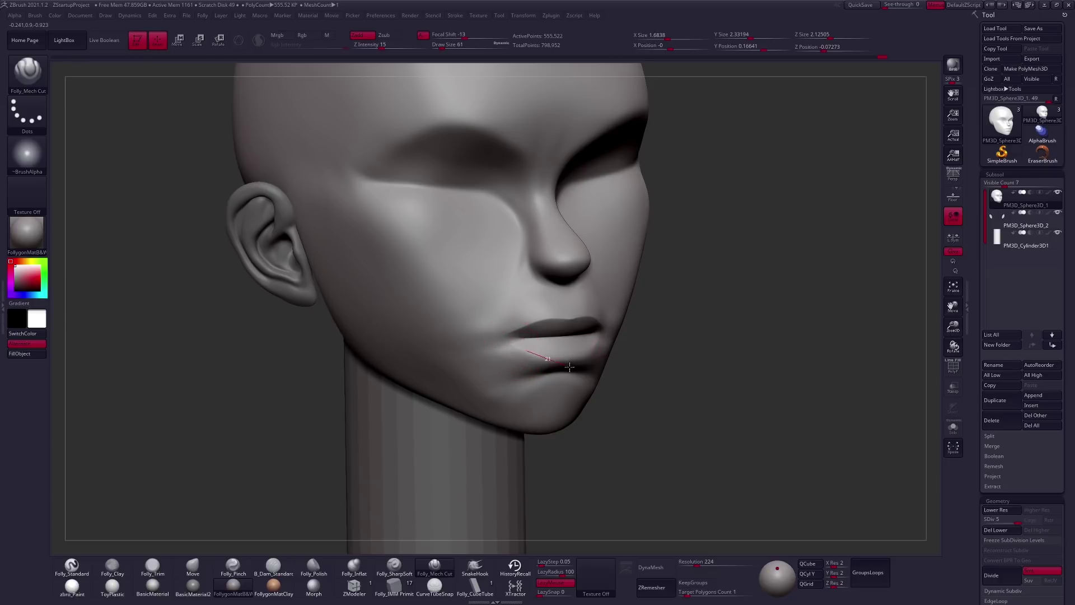
Reshape the lips and mouth corners from the side and front with the Move brush at draw size 81.
right_click(621, 351)
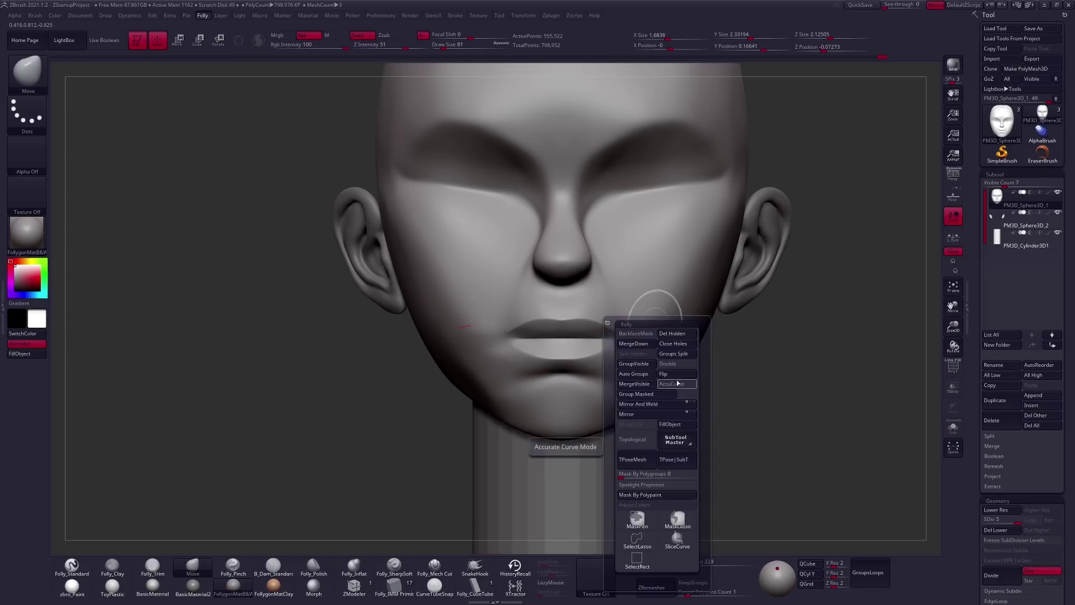
right_drag(722, 313, 583, 346)
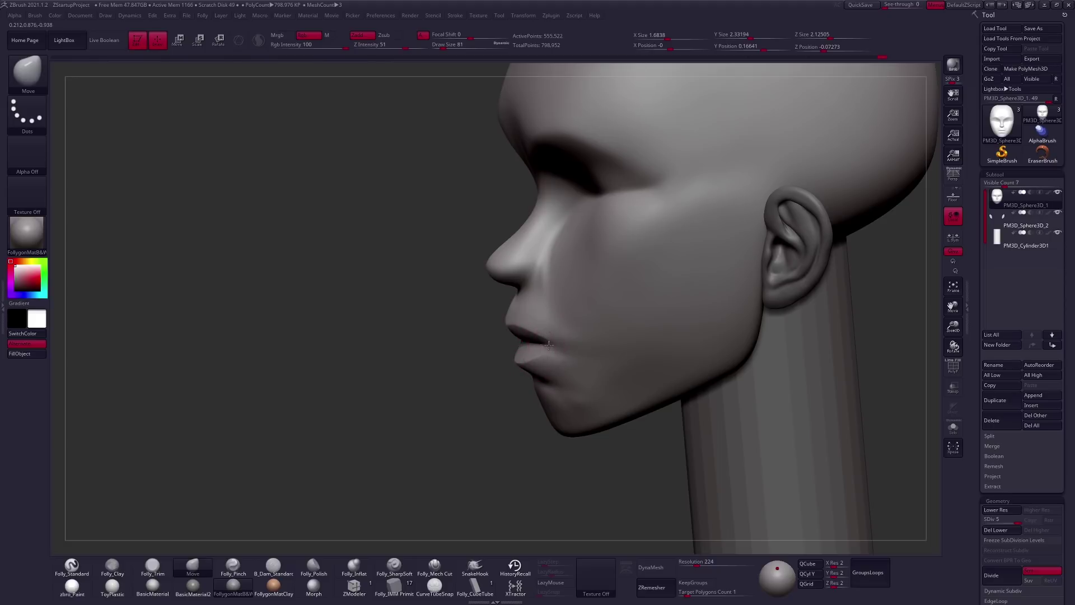
mouse_move(558, 345)
right_down()
mouse_move(593, 345)
mouse_move(569, 344)
right_up()
drag(569, 343, 526, 321)
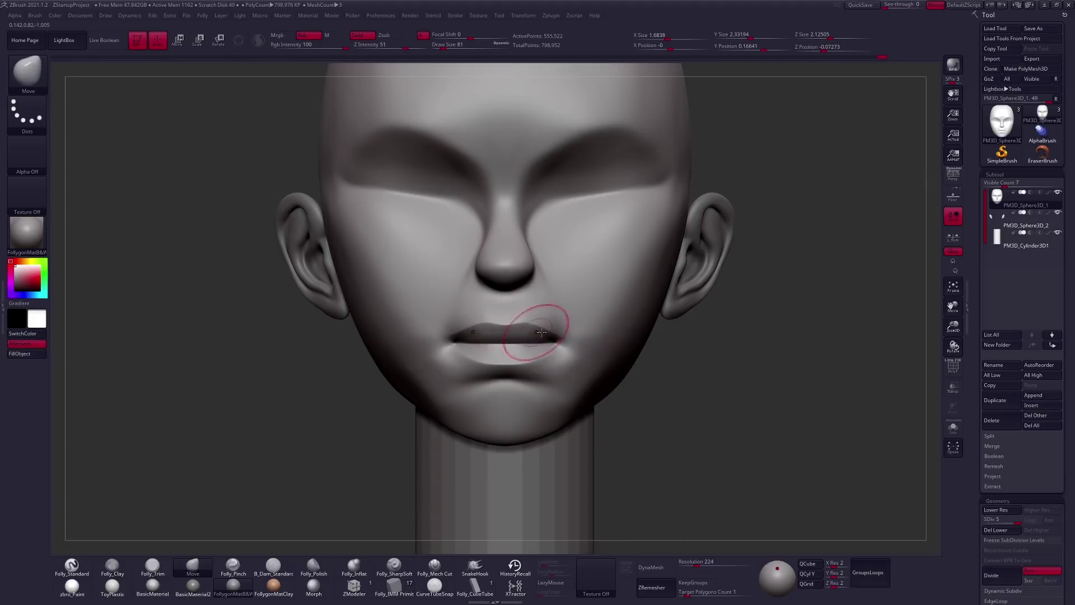
right_click(560, 322)
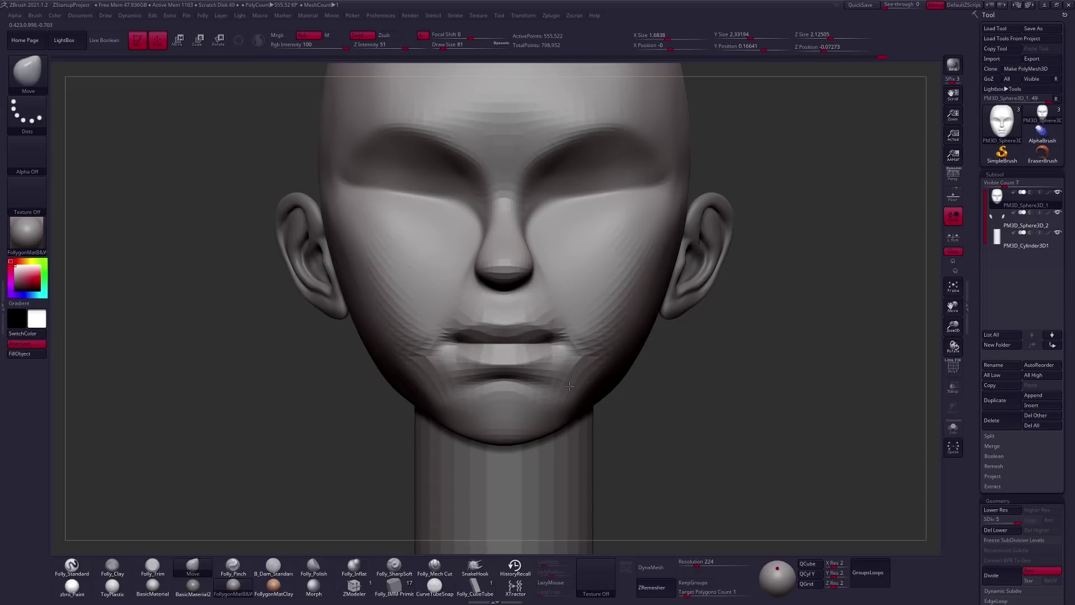
Adjust the lower cheek and jaw beside the mouth with the Move brush at draw size 96.
ctrl+right_drag(598, 372, 594, 359)
alt+right_drag(593, 358, 604, 359)
right_click(605, 358)
drag(602, 358, 608, 360)
right_drag(608, 359, 599, 352)
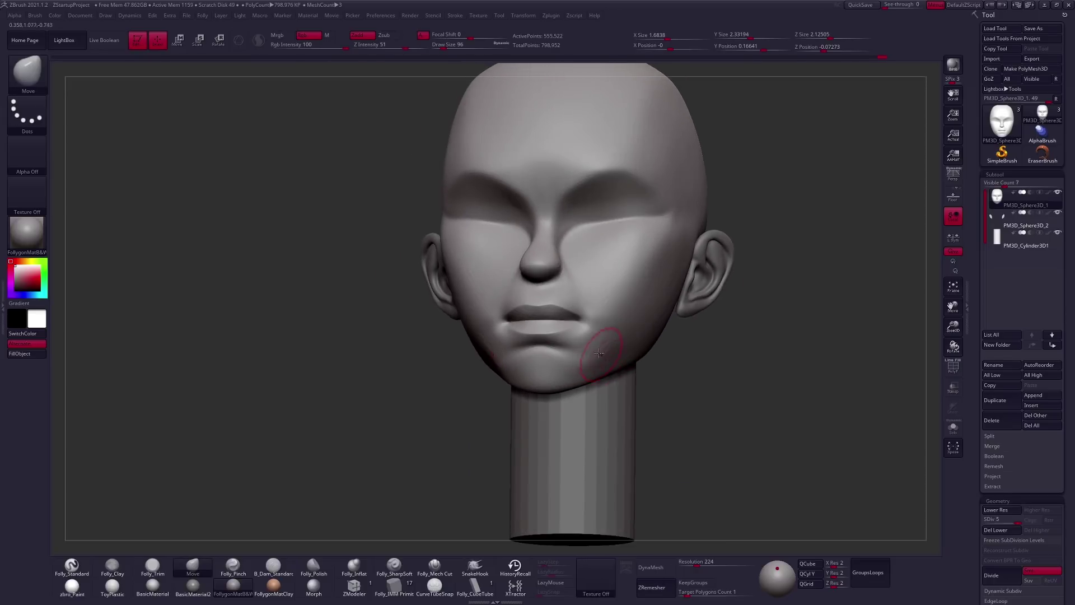
Cut the plane from the nose wing down to the mouth corner with the Folly_Mech Cut brush at draw size 81.
click(475, 567)
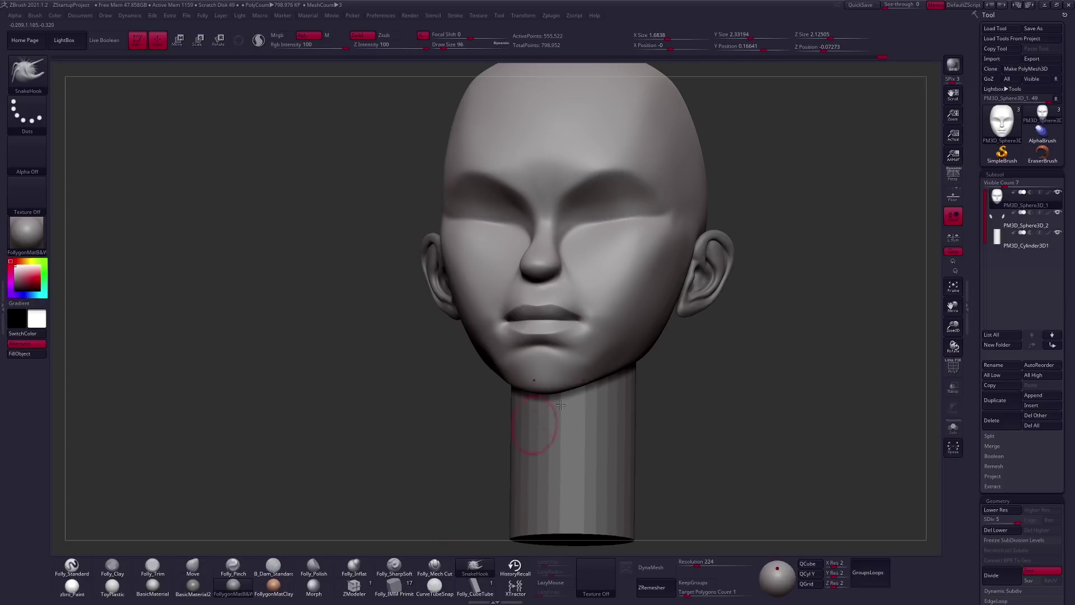
click(435, 566)
mouse_move(595, 307)
right_down()
mouse_move(578, 247)
mouse_move(574, 267)
right_up()
key(space)
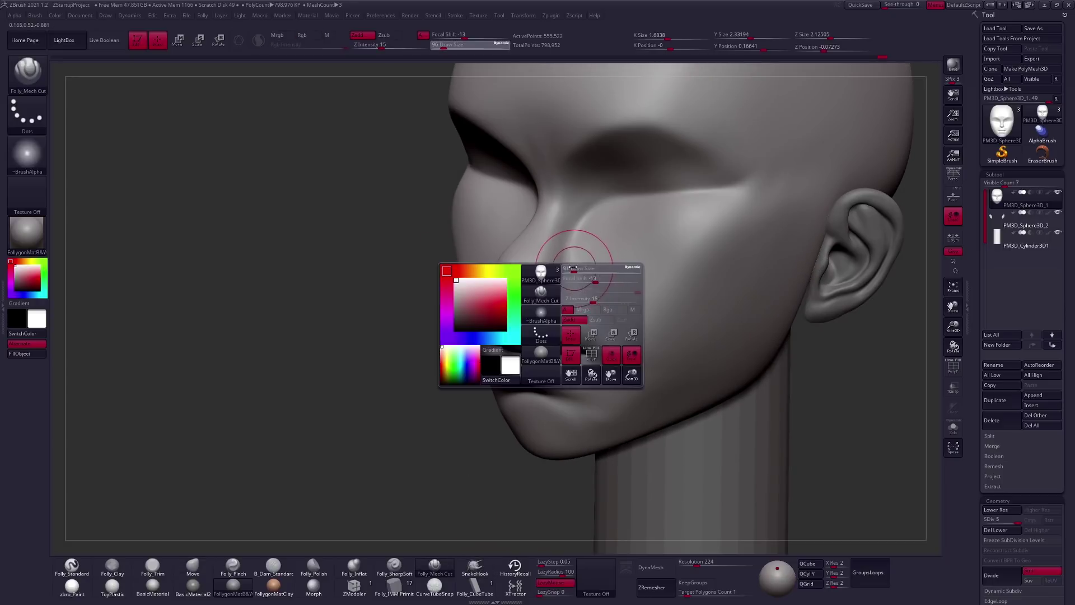
drag(573, 268, 571, 278)
drag(600, 383, 600, 382)
mouse_move(581, 324)
right_down()
mouse_move(629, 389)
mouse_move(593, 325)
right_up()
Adjust the profile of the lips and the area below the nose with the Move brush at draw size 121.
key(space)
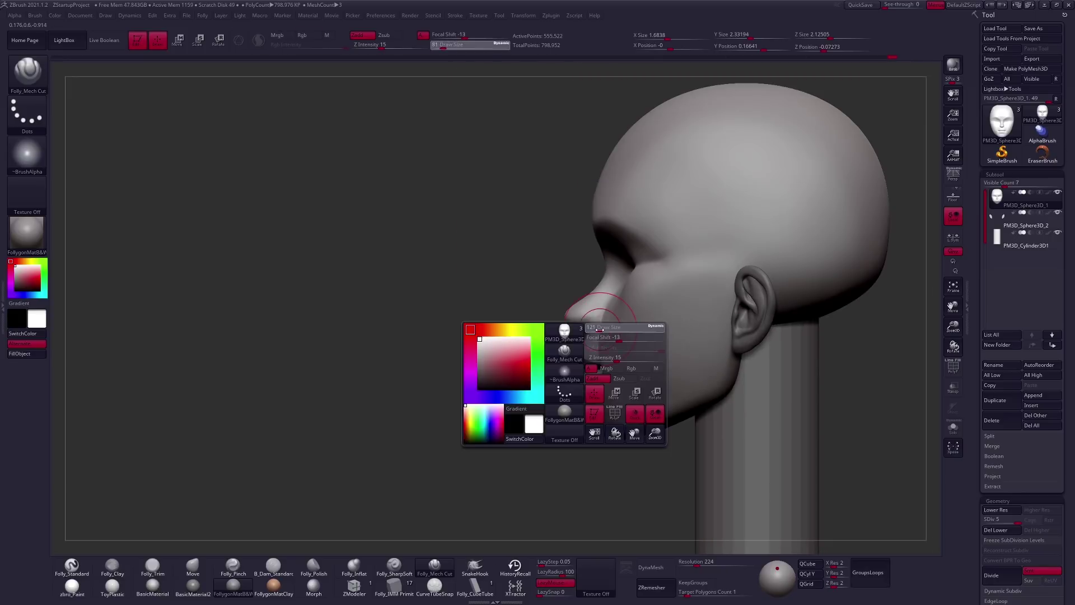
click(599, 333)
key(space)
drag(607, 350, 574, 354)
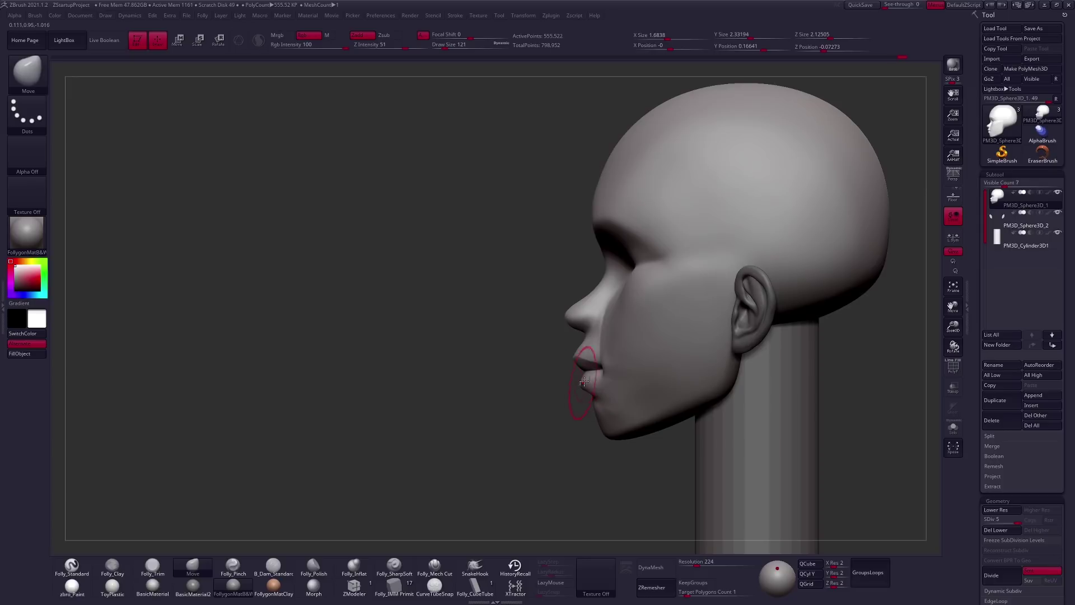
mouse_move(584, 382)
right_down()
mouse_move(619, 413)
mouse_move(547, 401)
right_up()
Cut the crease below the lower lip with the Folly_Mech Cut brush at draw size 74.
click(450, 570)
key(space)
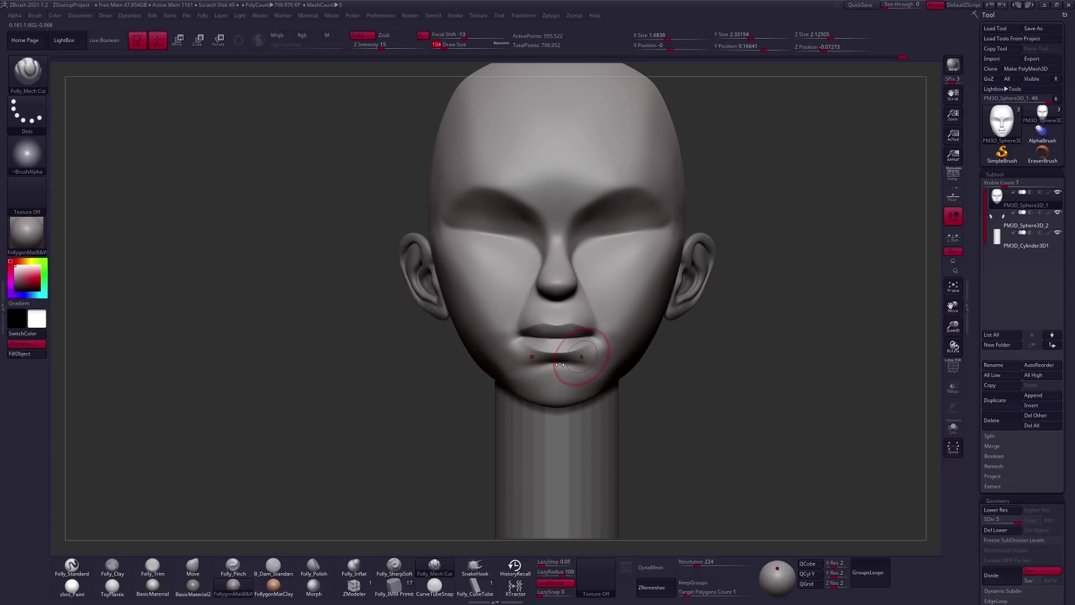
mouse_move(560, 365)
right_down()
mouse_move(571, 375)
mouse_move(553, 357)
right_up()
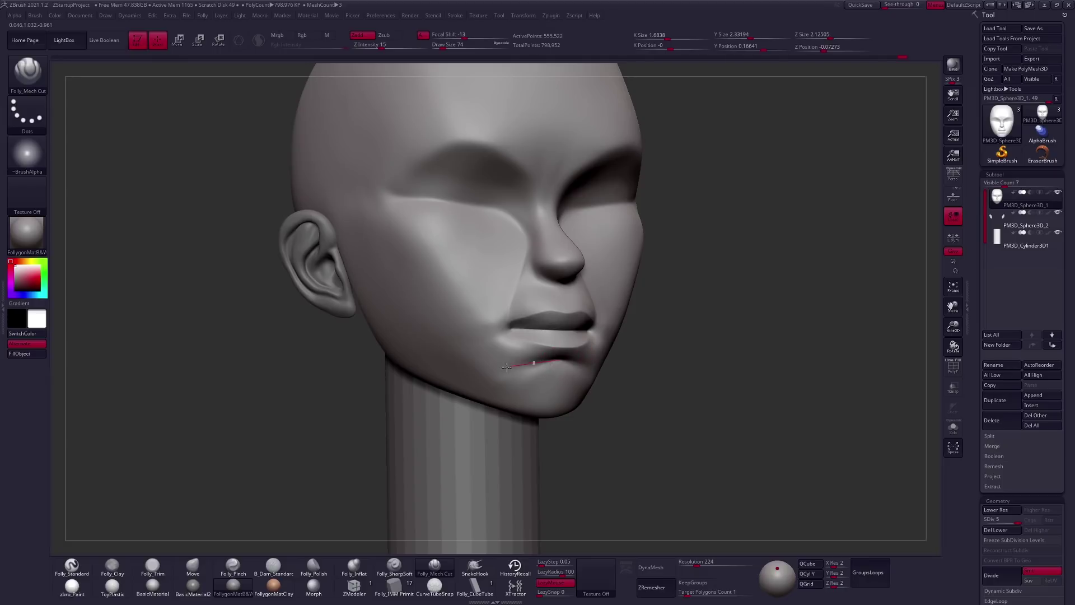
Build up the chin and the area beside the mouth corner with the Folly_Clay brush at draw size 104.
key(space)
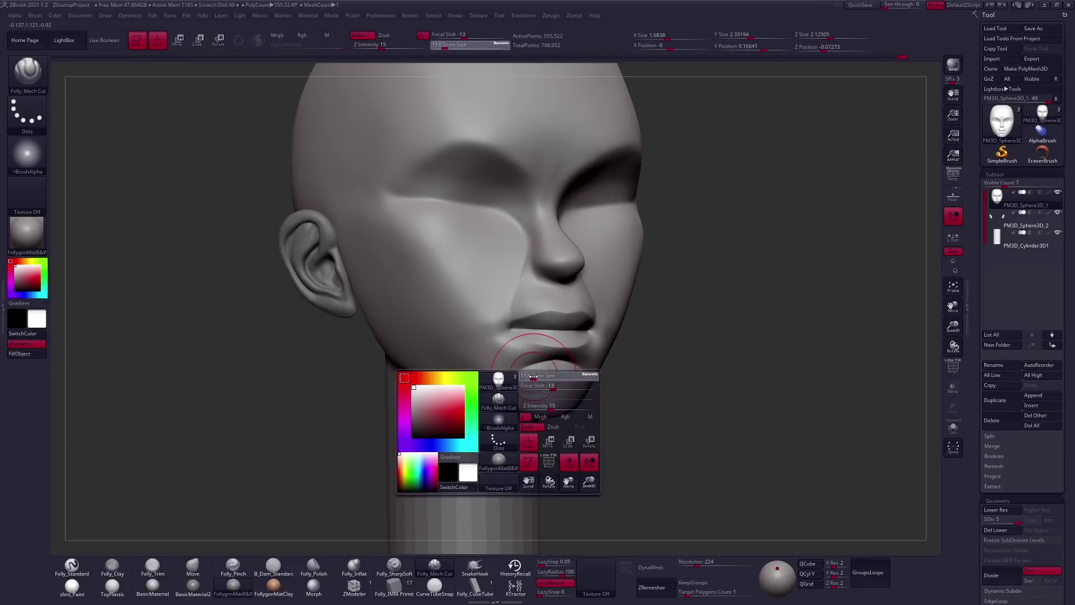
shift+right_drag(478, 404, 562, 370)
key(space)
click(563, 365)
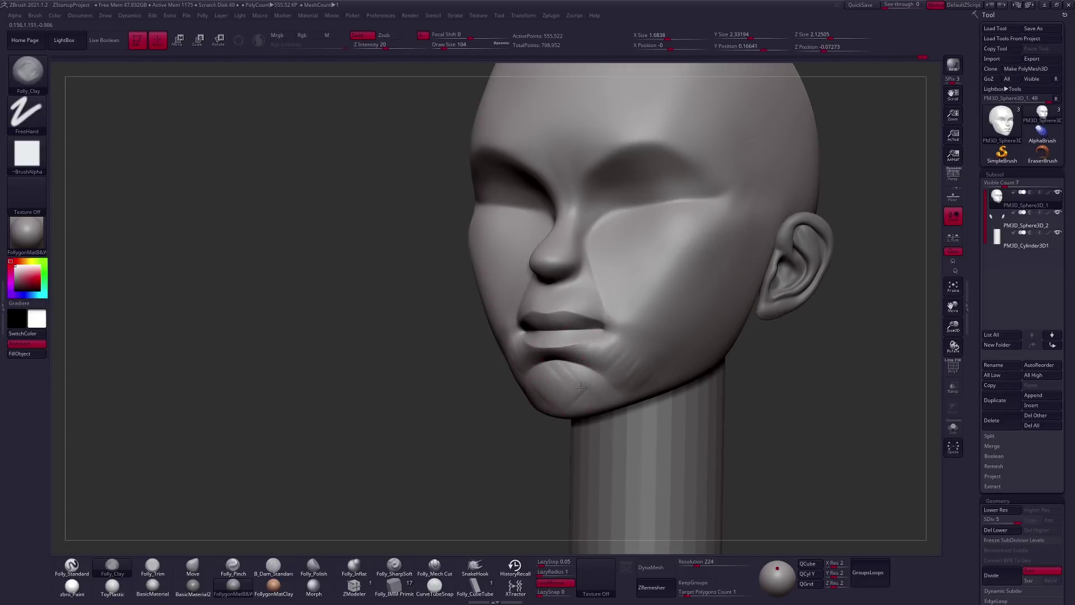
right_drag(598, 388, 621, 357)
key(space)
drag(621, 357, 649, 358)
mouse_move(650, 358)
right_down()
mouse_move(590, 379)
mouse_move(590, 409)
mouse_move(623, 399)
mouse_move(611, 406)
mouse_move(620, 411)
mouse_move(635, 369)
mouse_move(612, 343)
right_up()
Subdivide the neck cylinder three times and choose the Move brush for it at draw size 265.
alt+click(585, 377)
key(ctrl+d)
key(ctrl+d)
key(ctrl+d)
key(space)
key(b)
key(m)
key(v)
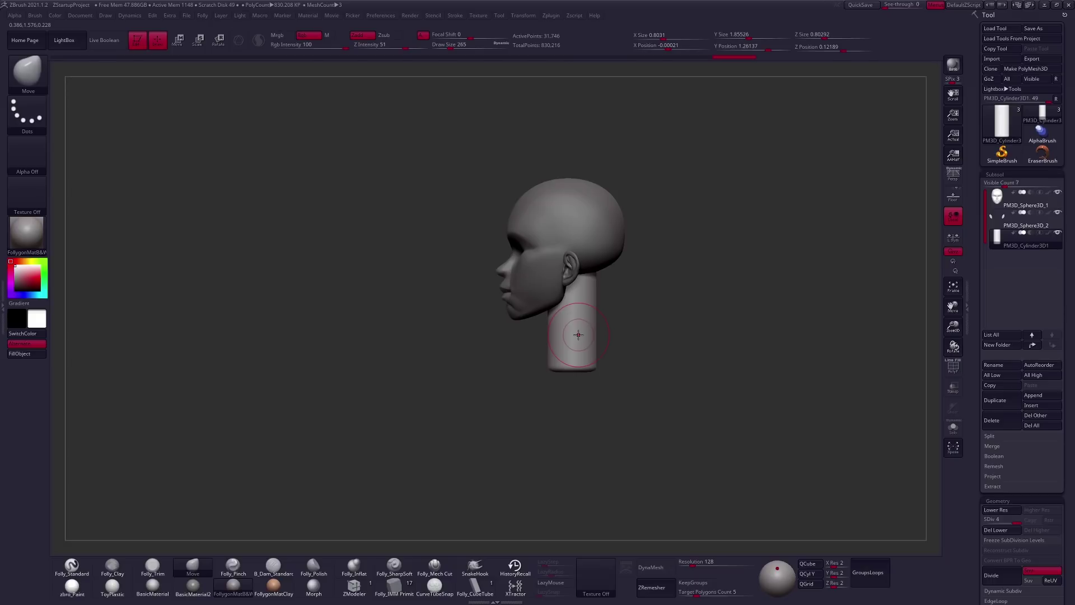
Narrow the sides of the head mesh near the ears with the Move brush at draw size 265.
alt+click(574, 268)
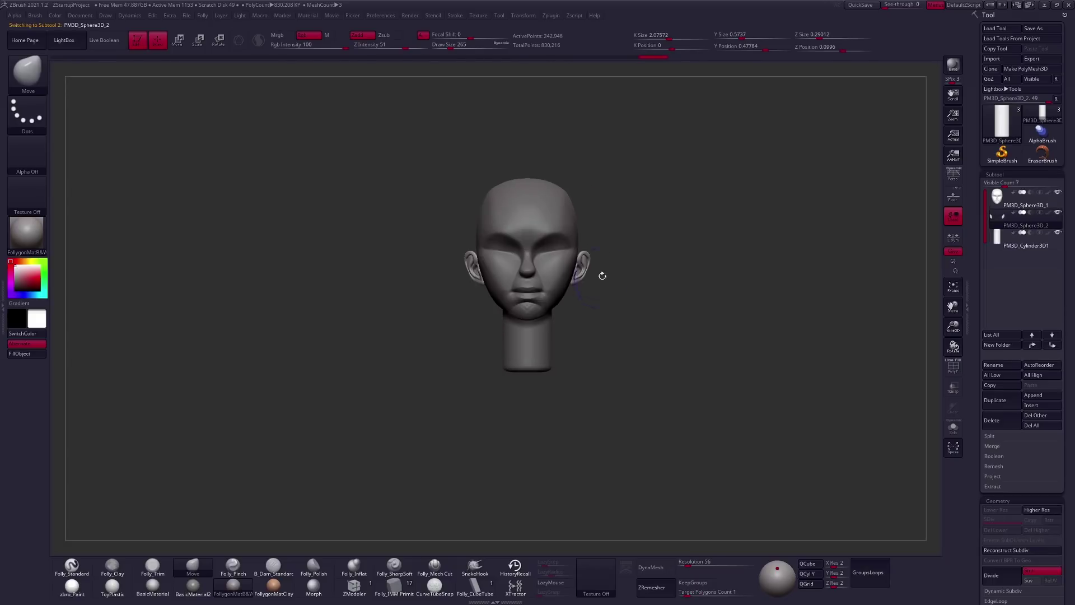
key(f)
alt+click(555, 280)
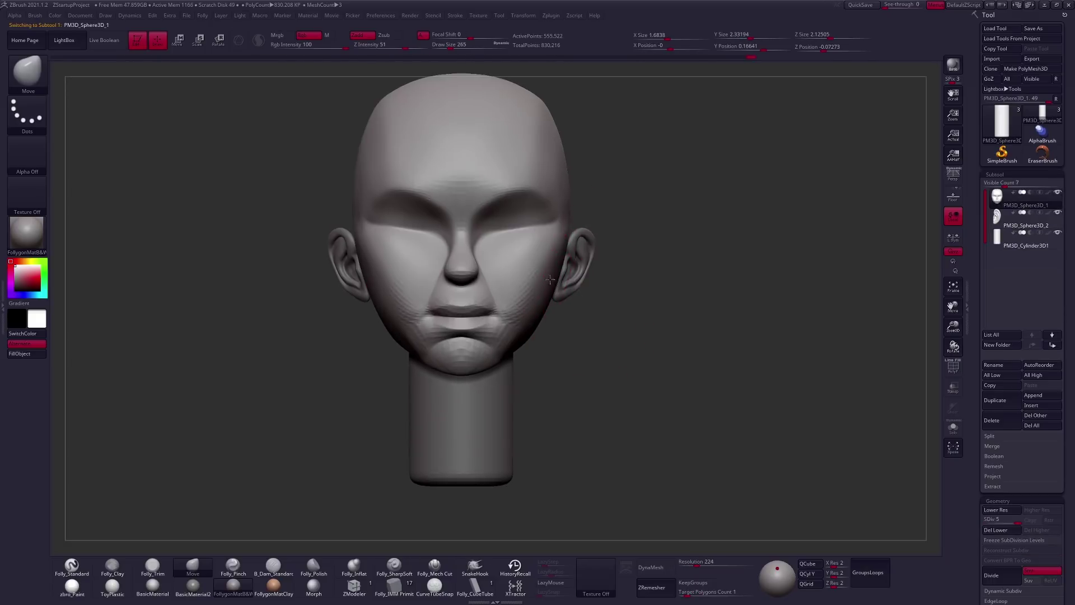
key(f)
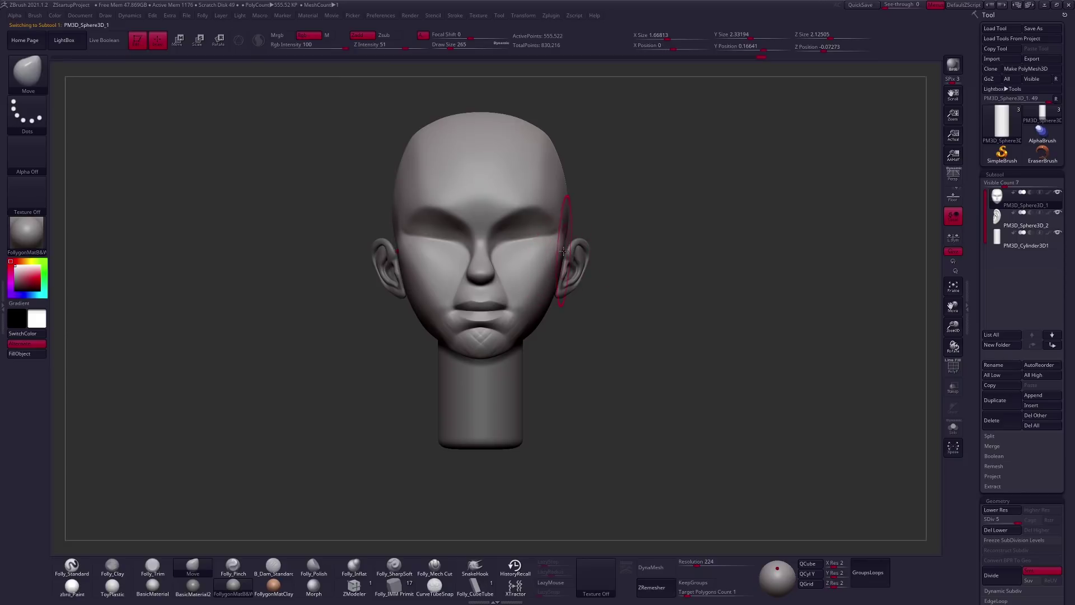
drag(700, 252, 604, 241)
Flatten the temple and side of the skull with the Folly_Trim brush at draw size 265.
key(t)
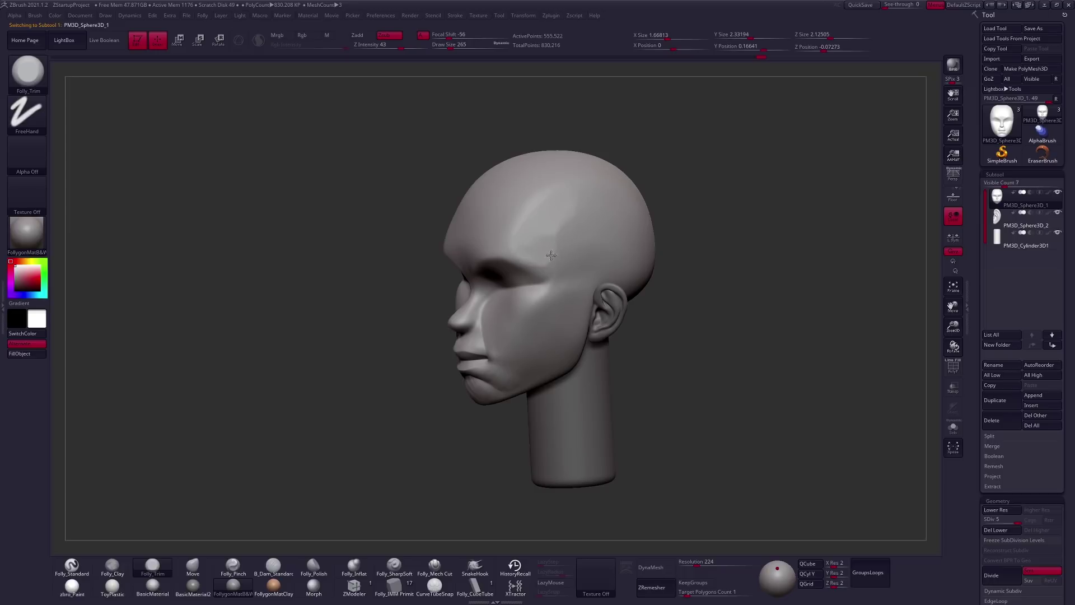
right_drag(530, 243, 527, 245)
drag(585, 196, 608, 202)
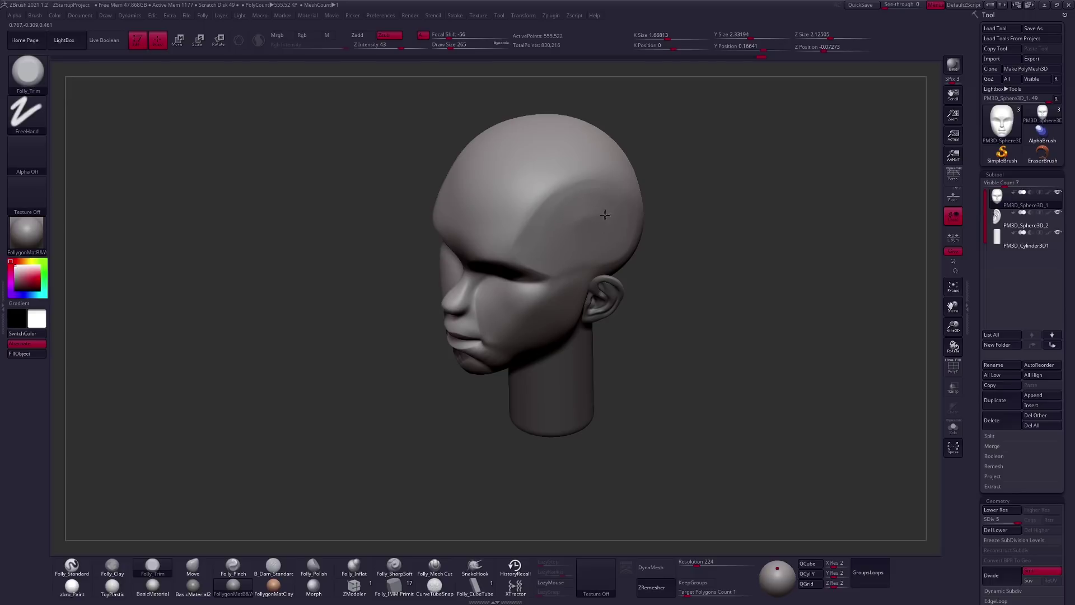
drag(561, 216, 565, 222)
Move the ears slightly inward and down against the head with the Transpose line, to a Y position of about 0.446.
shift+right_drag(583, 238, 621, 275)
alt+click(618, 286)
key(w)
key(y)
drag(614, 290, 682, 291)
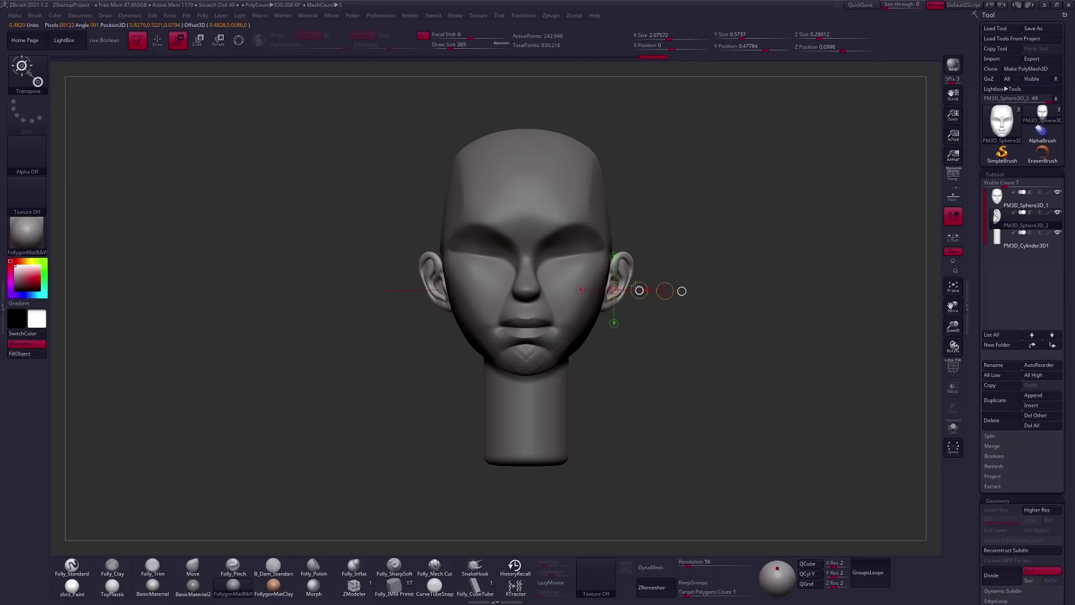
Narrow the sides and back of the skull with the Move brush at draw size 482.
key(b)
key(m)
key(v)
key(space)
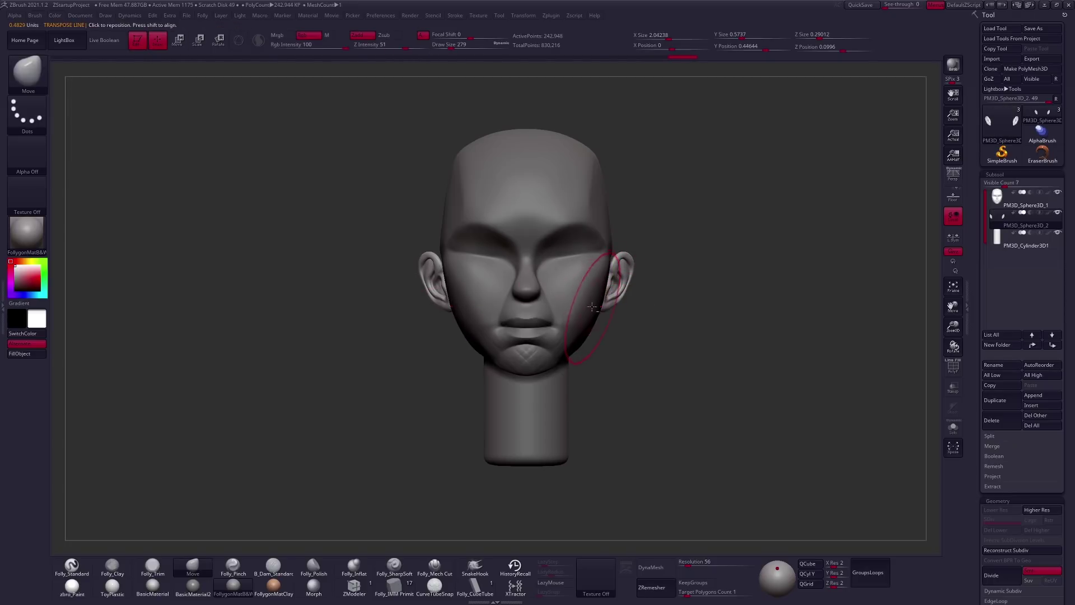
alt+click(592, 307)
mouse_move(592, 306)
right_down()
mouse_move(631, 332)
mouse_move(664, 331)
mouse_move(666, 314)
mouse_move(627, 322)
right_up()
key(space)
key(space)
drag(610, 284, 625, 284)
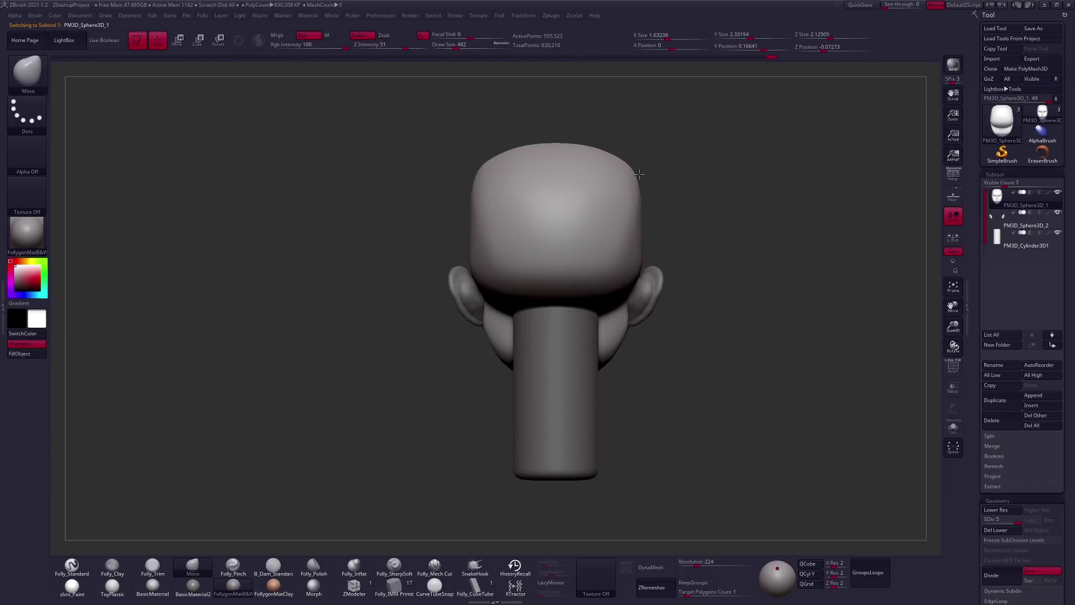
mouse_move(629, 252)
mouse_down()
mouse_move(613, 344)
mouse_move(629, 284)
mouse_up()
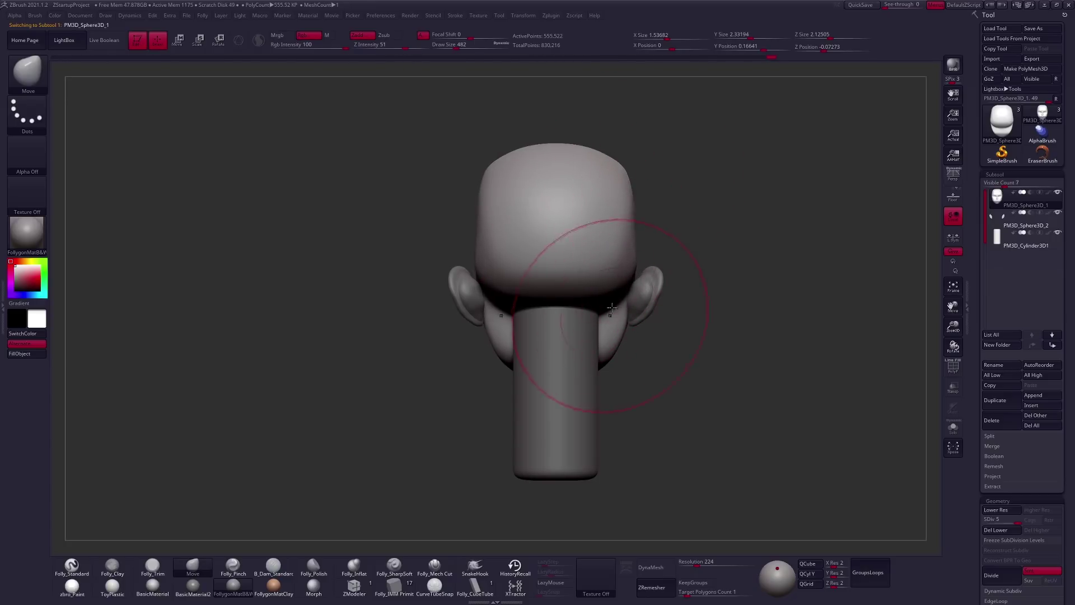
drag(612, 179, 662, 344)
Isolate the head mesh, pull in its lower back sides with the Move brush at draw size 252, and show all subtools again.
key(space)
key(shift+ctrl+s)
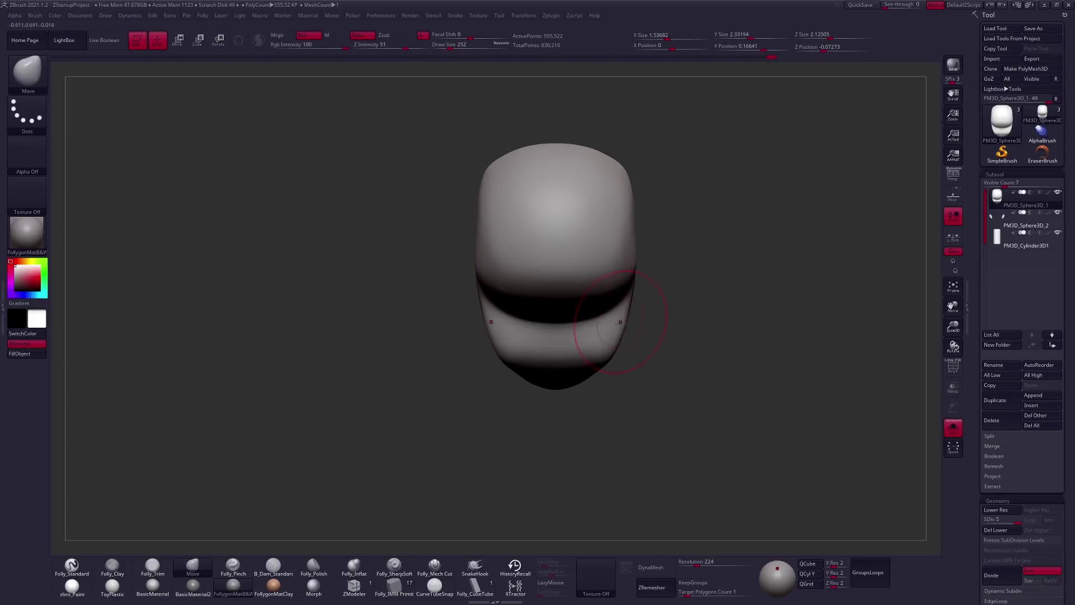
key(shift+ctrl+s)
key(space)
key(bracketright)
mouse_move(560, 228)
right_down()
mouse_move(647, 283)
mouse_move(582, 336)
right_up()
Cut the plane at the outer eye socket and cheekbone with the Folly_Mech Cut brush at draw size 160.
key(space)
click(434, 566)
key(space)
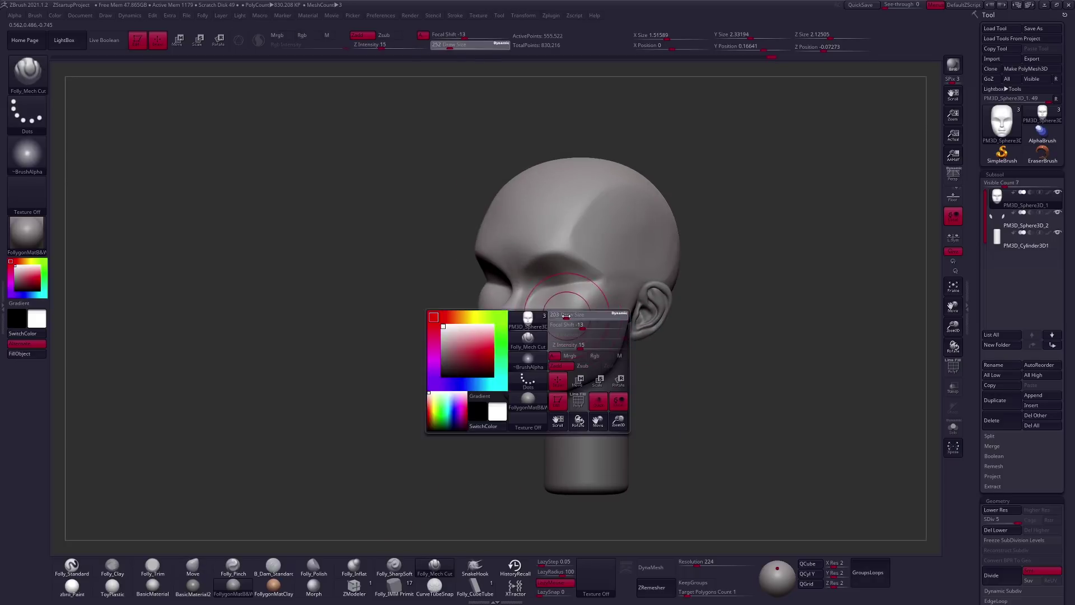
mouse_move(560, 312)
ctrl+right_down()
mouse_move(562, 348)
mouse_move(582, 314)
ctrl+right_up()
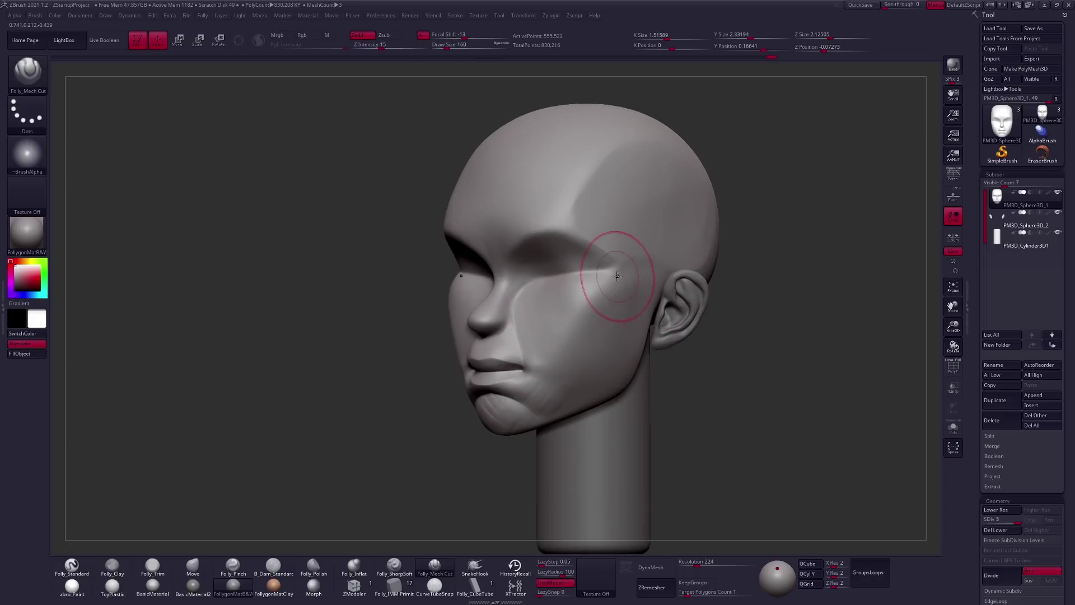
right_drag(538, 371, 517, 374)
Adjust the mouth corners from the front with the Move brush at draw size 140.
key(b)
key(m)
key(v)
key(space)
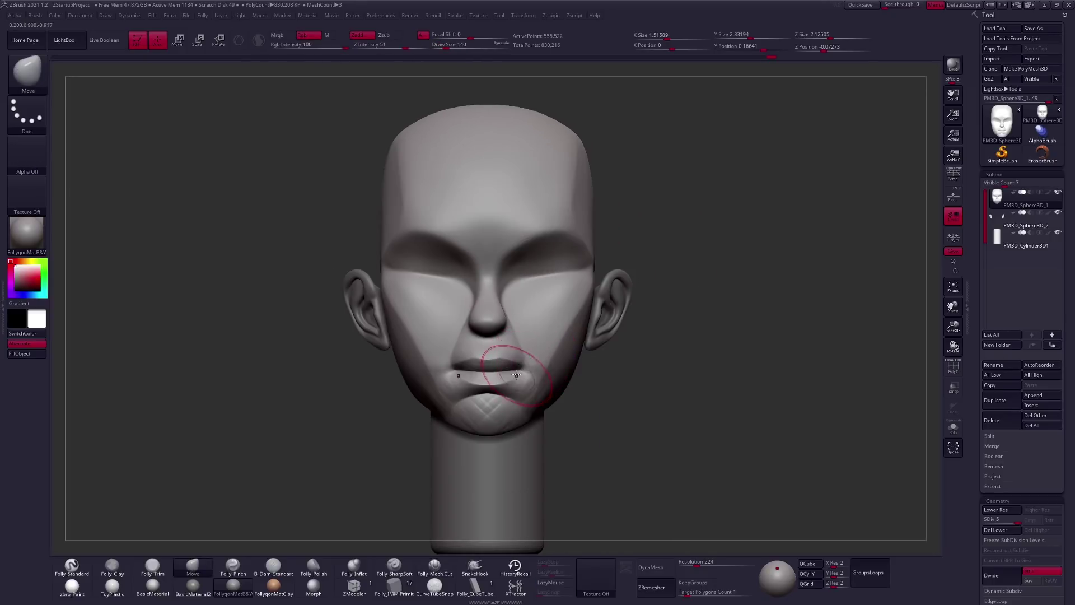
Adjust the nose and mouth profile from the side with the Move brush at draw size 192.
right_drag(520, 401, 617, 326)
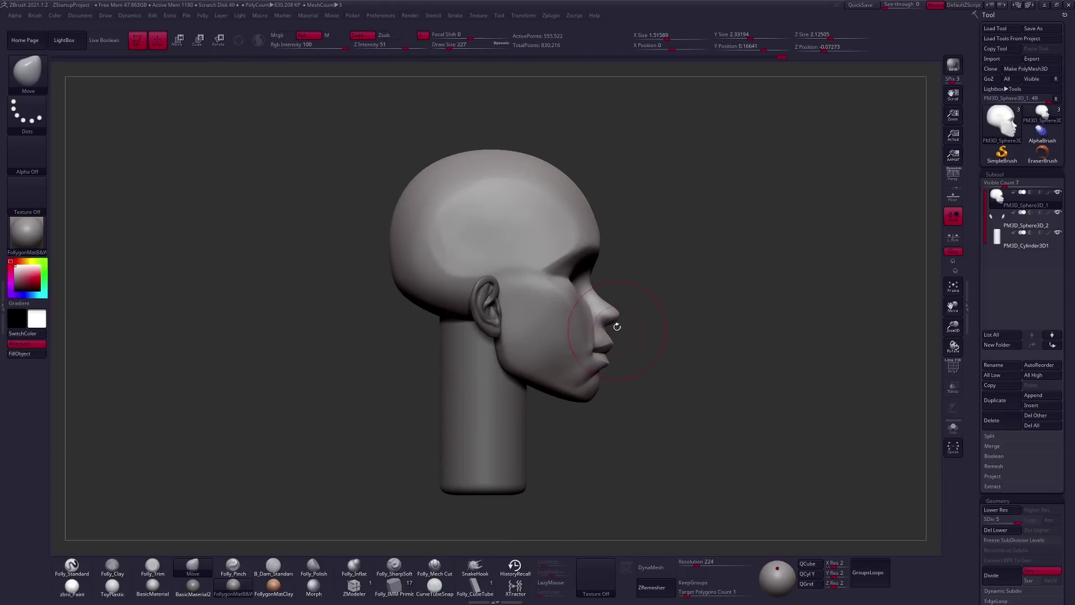
key(bracketleft)
key(space)
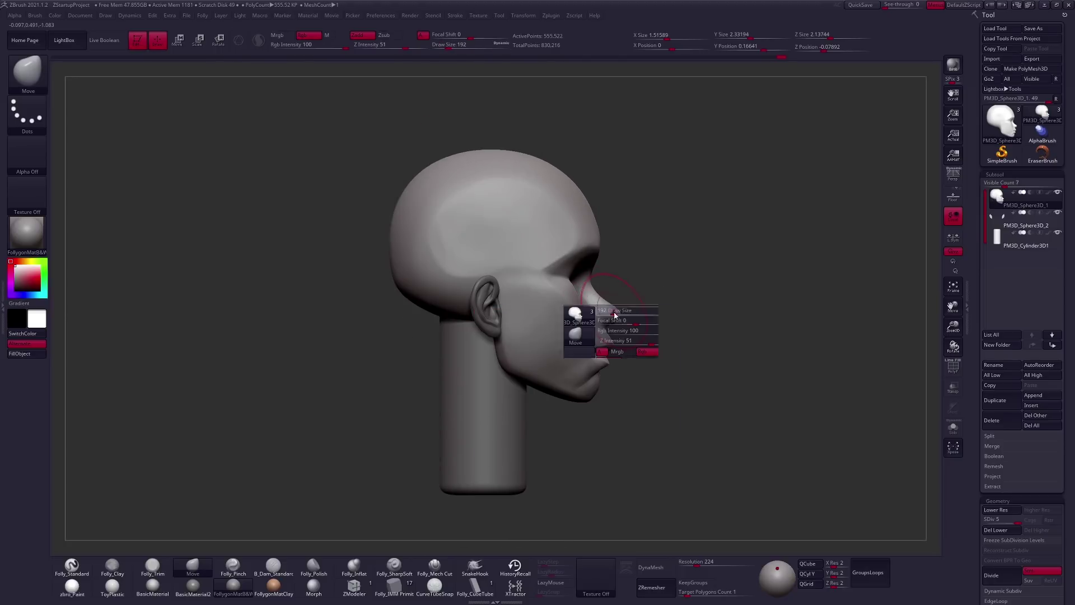
right_drag(670, 343, 593, 425)
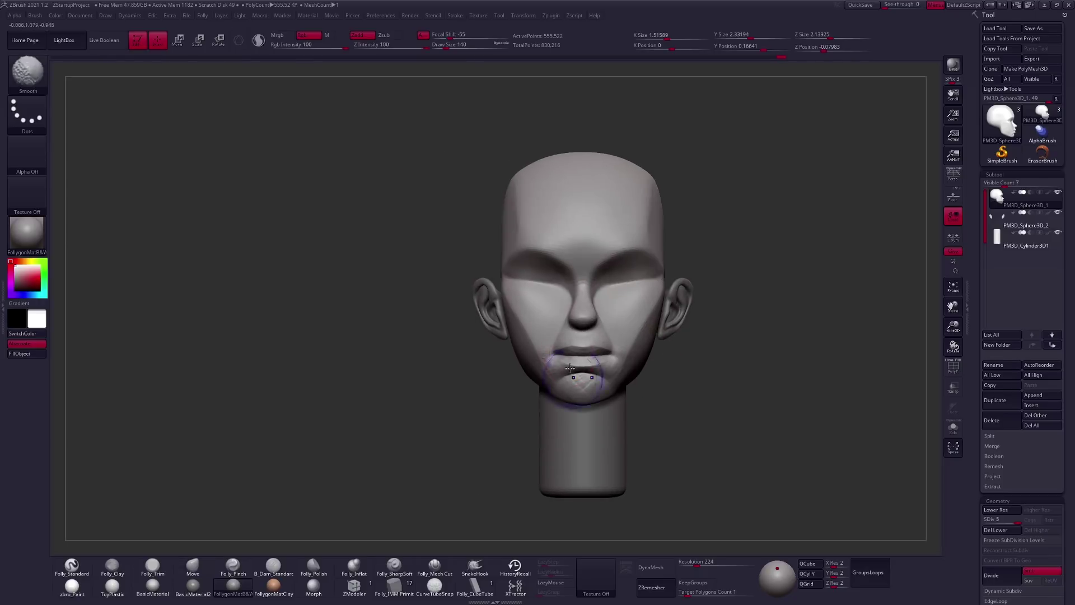
Cut the edge along the lower eye socket with the Folly_Mech Cut brush at draw size 74.
click(435, 565)
mouse_move(569, 301)
right_down()
mouse_move(583, 308)
mouse_move(557, 307)
mouse_move(544, 324)
right_up()
key(space)
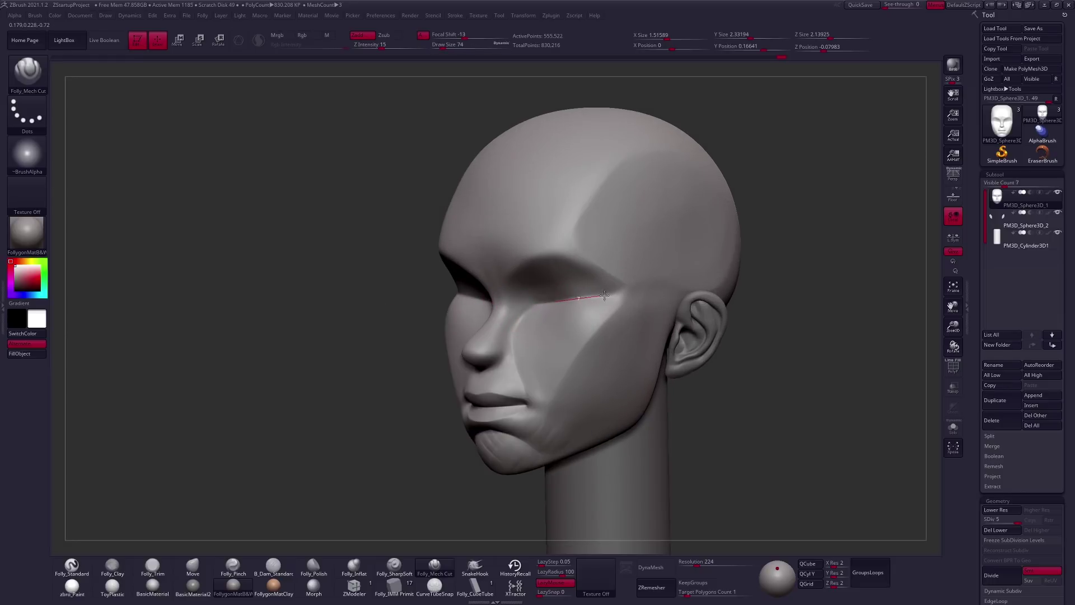
drag(664, 291, 629, 300)
right_drag(629, 300, 576, 336)
Cut the cheekbone line from the outer eye toward the ear with the Folly_Mech Cut brush at draw size 121.
key(space)
drag(649, 291, 706, 280)
mouse_move(681, 263)
ctrl+right_down()
mouse_move(611, 336)
mouse_move(699, 396)
mouse_move(680, 377)
mouse_move(703, 351)
ctrl+right_up()
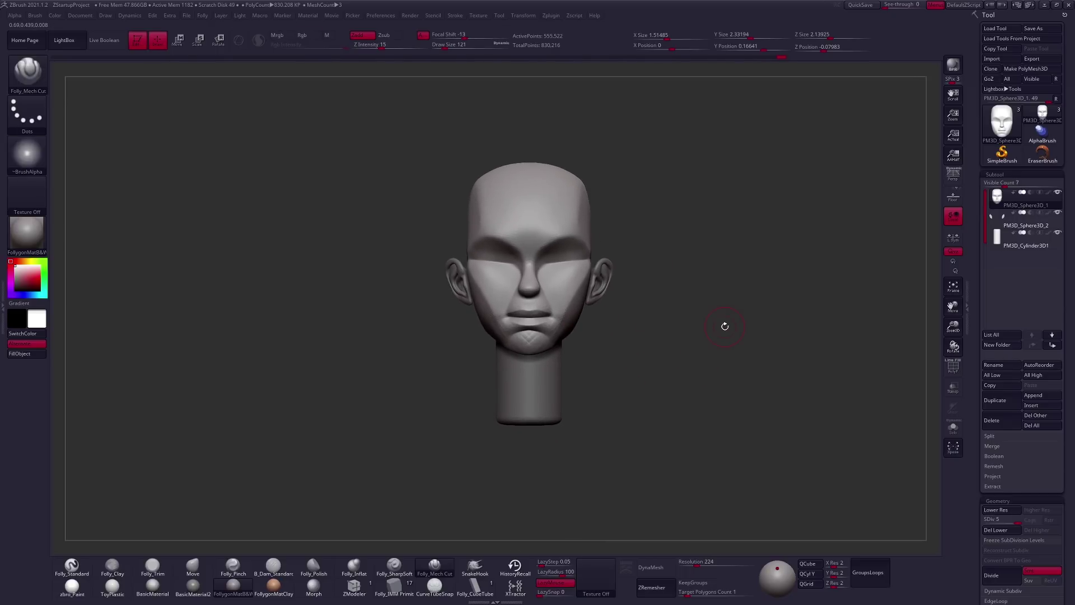
Append a Sphere3D as a new subtool for the eyes and make it the active subtool.
click(1038, 395)
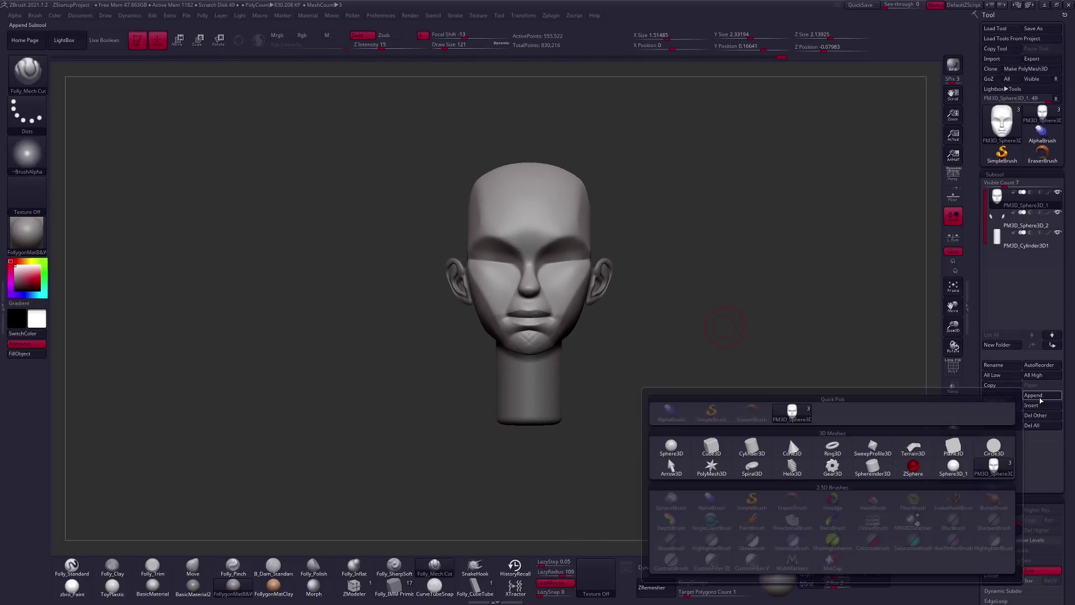
click(1036, 395)
click(672, 446)
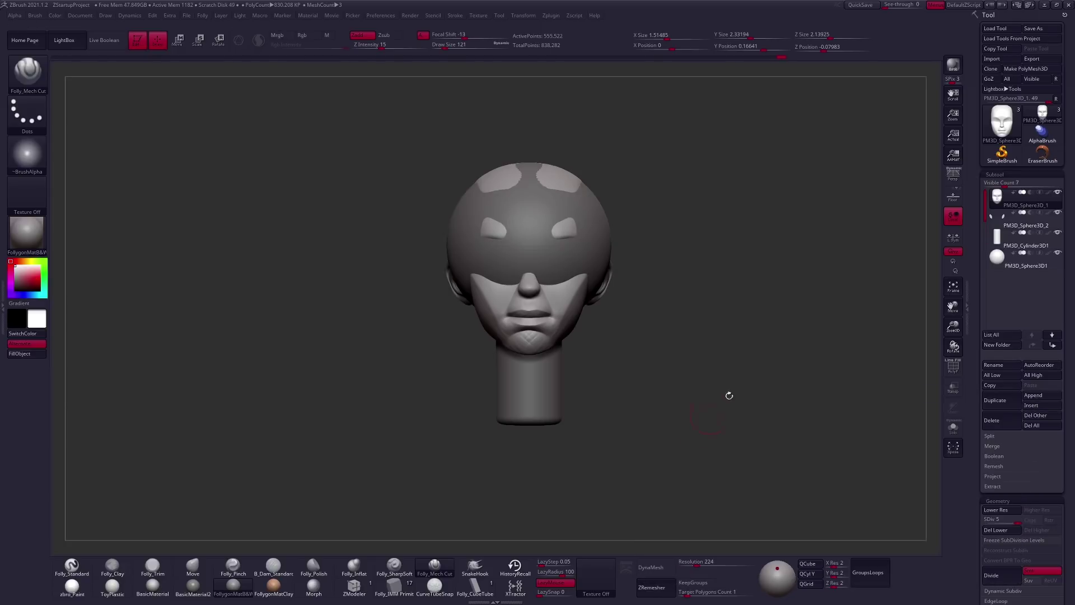
click(996, 256)
Scale the sphere down to about 0.35 units and place it in one eye socket at about X 0.37, Y 0.19, Z -0.71.
right_drag(728, 291, 642, 286)
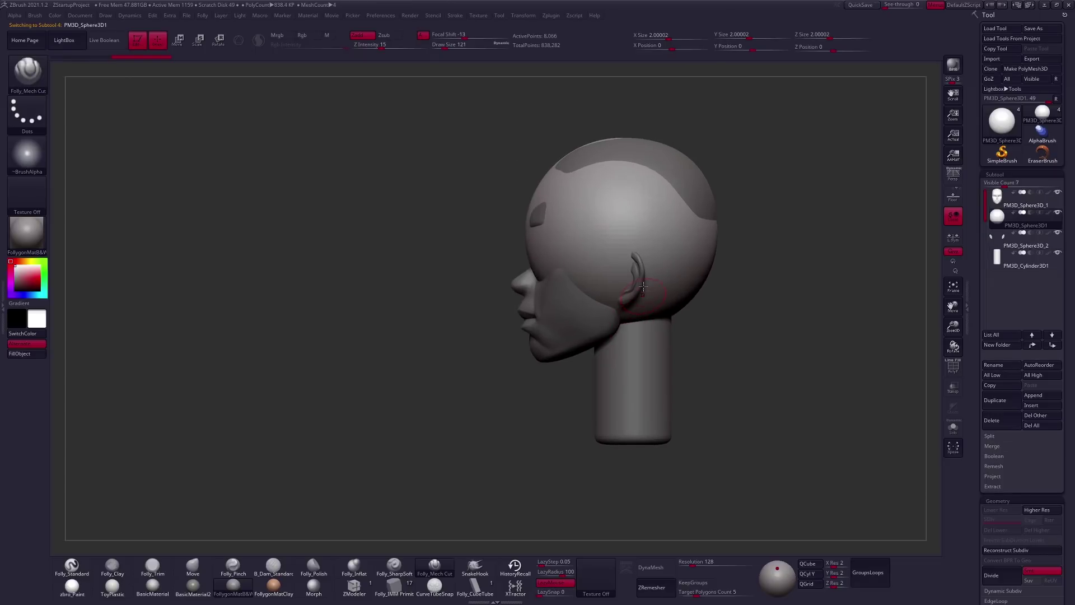
key(r)
mouse_move(631, 239)
mouse_down()
mouse_move(737, 239)
mouse_move(646, 150)
mouse_up()
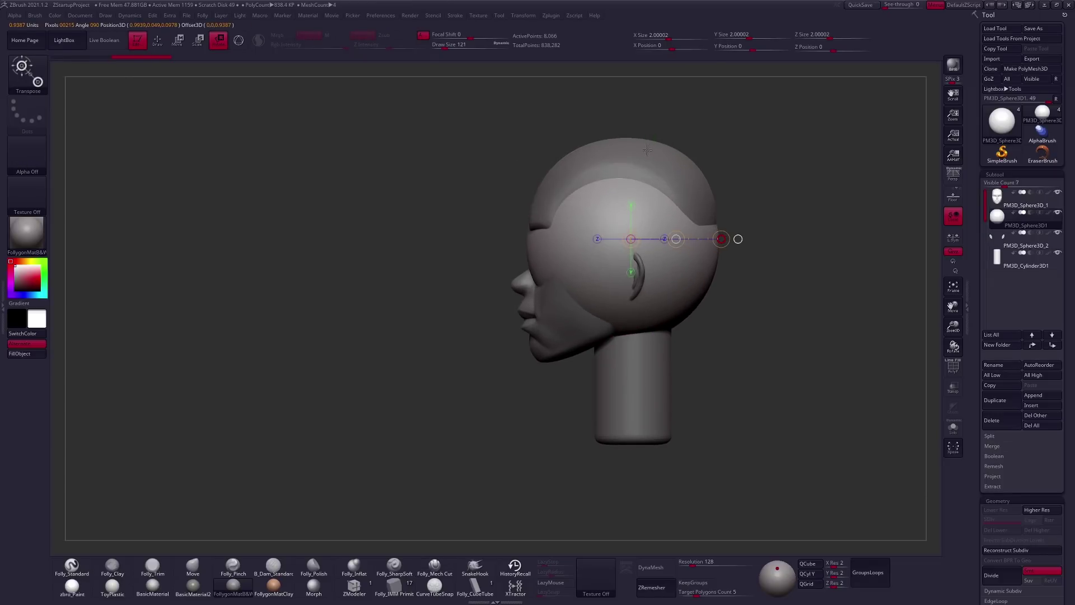
right_drag(737, 237, 607, 263)
key(e)
drag(658, 255, 630, 255)
ctrl+right_drag(649, 269, 662, 293)
mouse_move(700, 270)
mouse_down()
mouse_move(672, 283)
mouse_move(700, 269)
mouse_up()
Show the polyframe and mirror the eye sphere to the opposite eye socket.
key(shift+f)
key(w)
key(space)
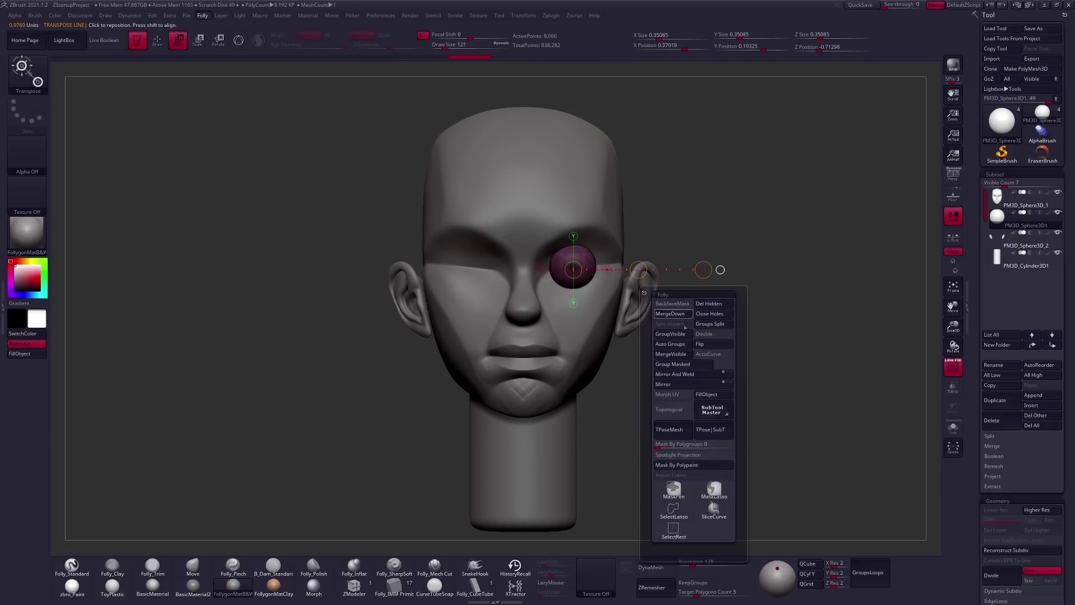
click(692, 380)
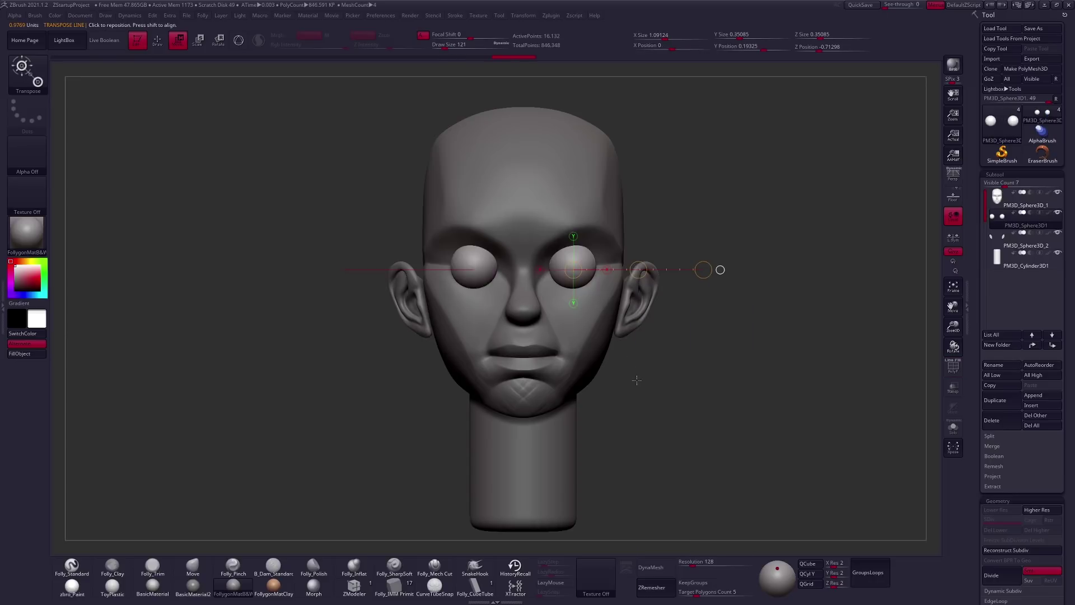
key(q)
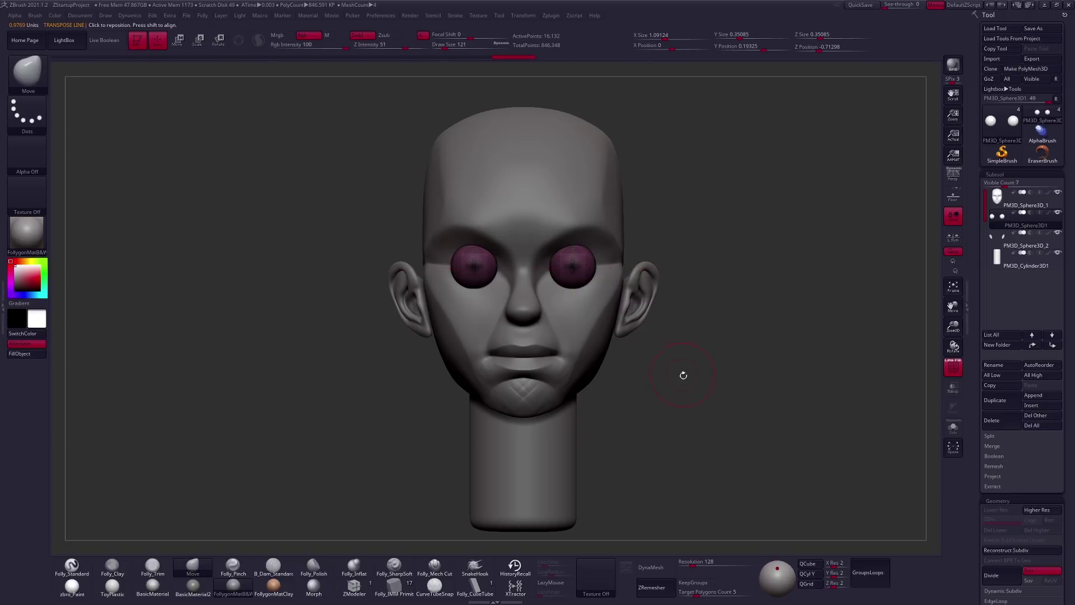
Push both eyeballs back into the sockets to a Z position of about -0.60.
drag(675, 380, 619, 401)
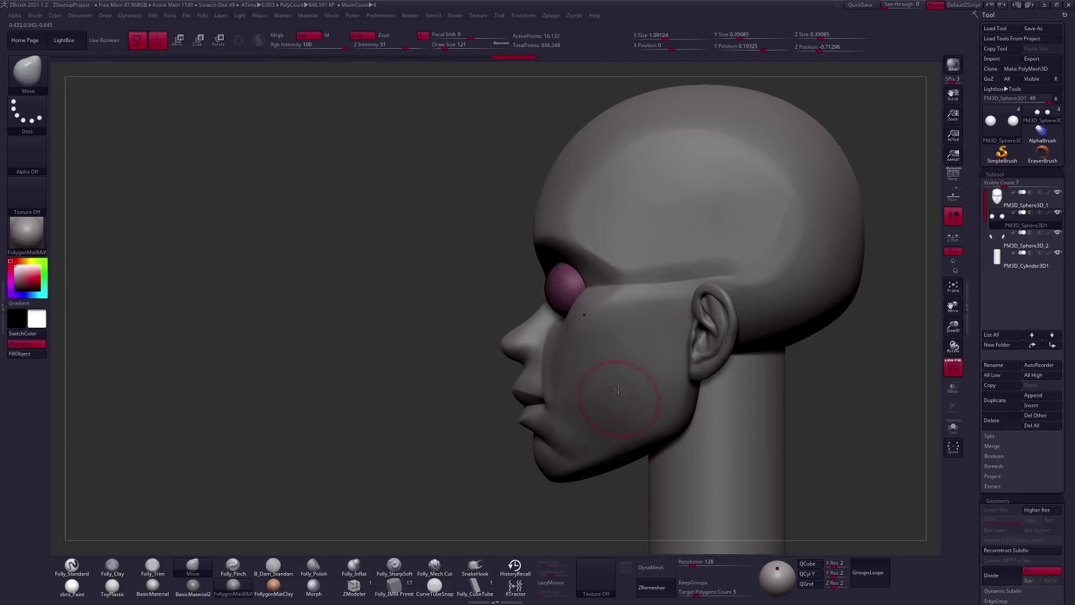
key(w)
mouse_move(572, 291)
mouse_down()
mouse_move(653, 291)
mouse_move(611, 298)
mouse_up()
shift+drag(615, 363, 630, 342)
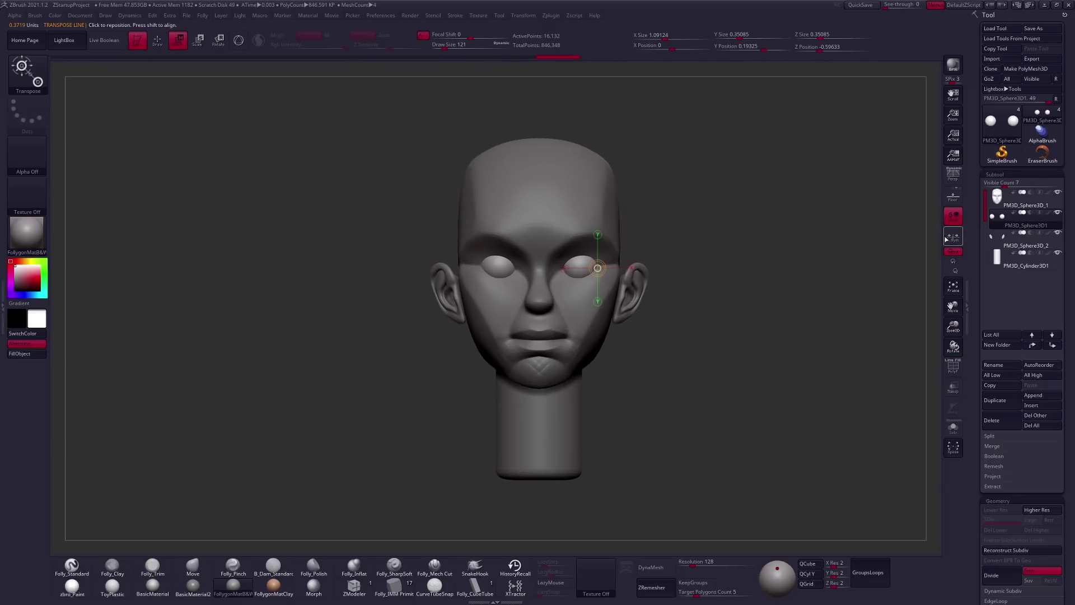
Enlarge both eyeballs to about 0.39 units and return to sculpting with the Move brush.
key(e)
drag(639, 274, 643, 311)
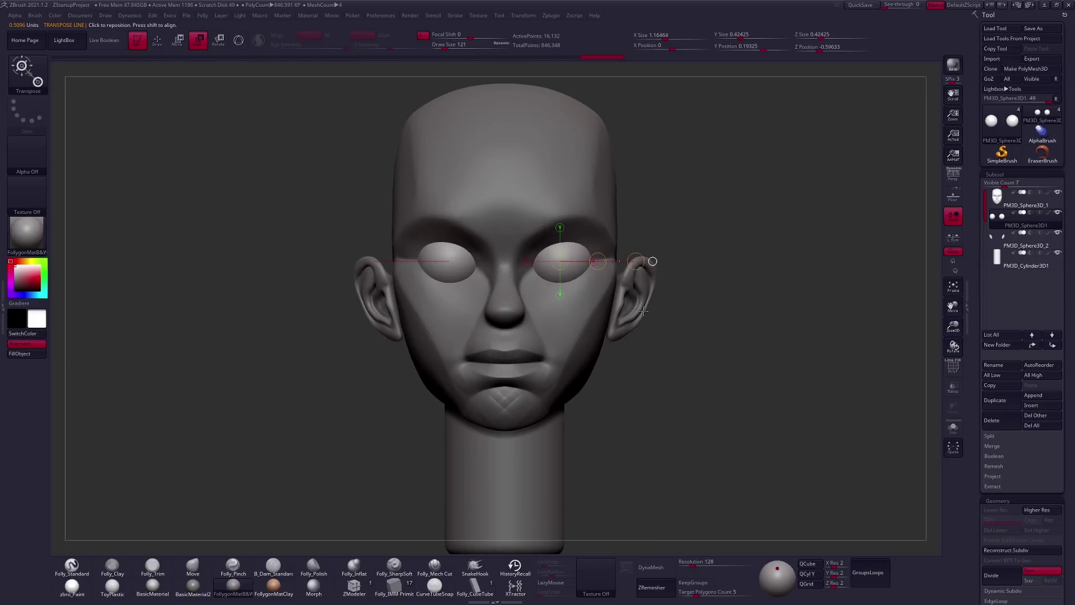
drag(635, 262, 624, 262)
key(w)
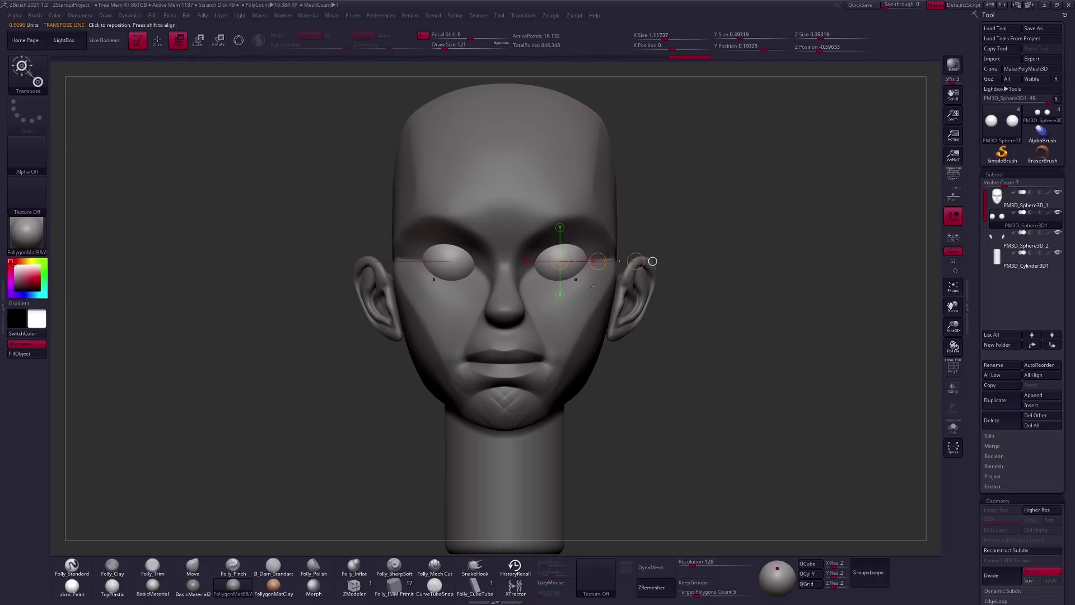
key(q)
Fit the head mesh's eye area around the eyeballs with the Move brush at draw sizes 215 and 130.
drag(700, 344, 598, 344)
key(bracketright)
right_drag(593, 323, 515, 328)
key(space)
key(space)
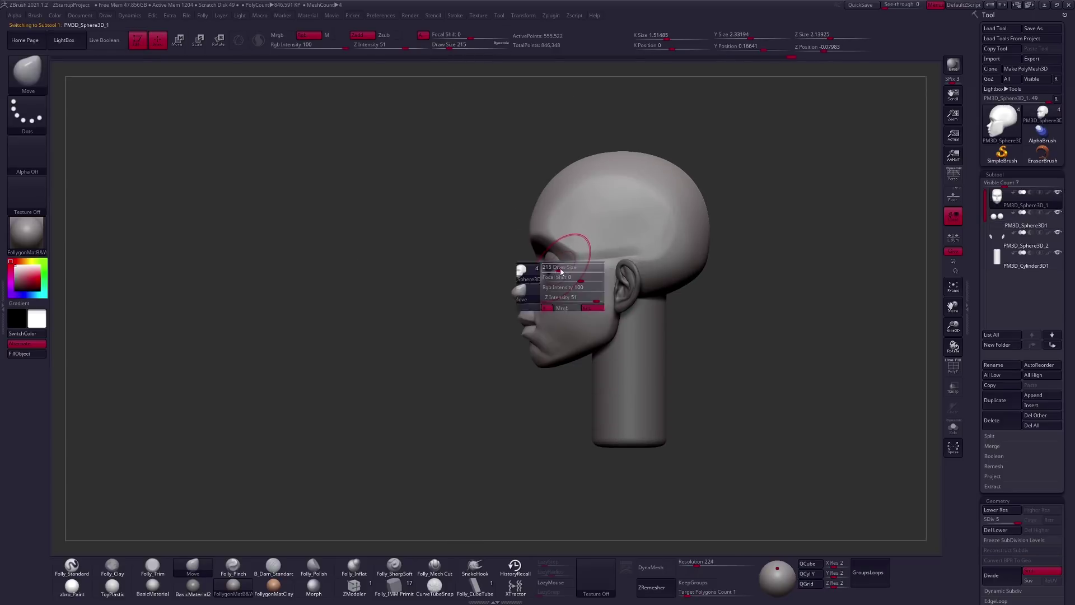
key(bracketleft)
mouse_move(549, 271)
right_down()
mouse_move(564, 268)
mouse_move(552, 263)
mouse_move(552, 280)
mouse_move(555, 263)
right_up()
key(bracketleft)
key(bracketright)
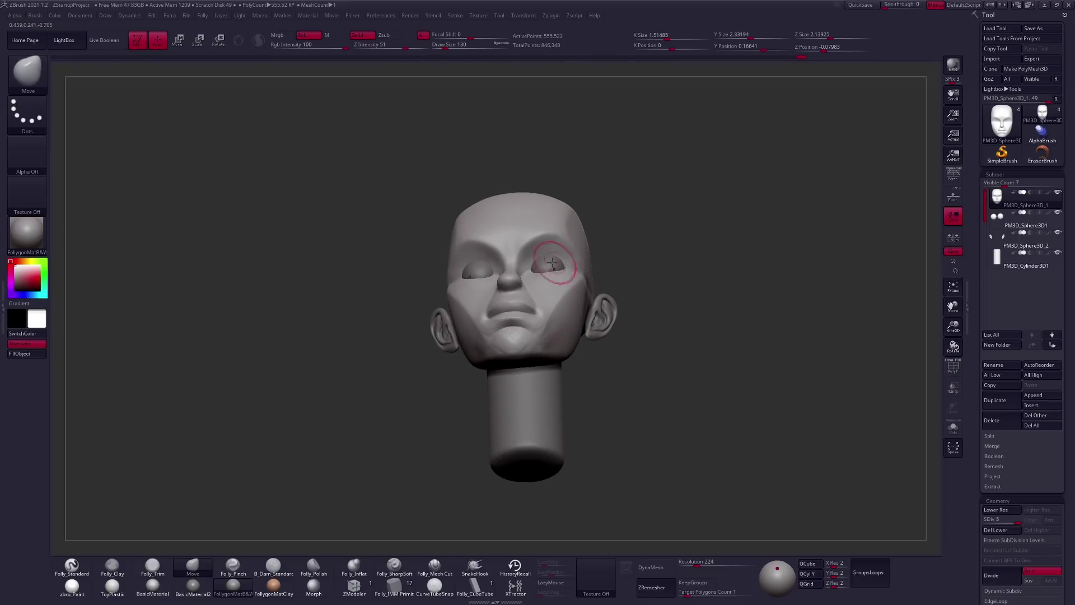
Reshape the side of the cheek and jaw with the Move brush at draw size 203.
mouse_move(588, 313)
right_down()
mouse_move(618, 366)
mouse_move(605, 335)
right_up()
right_click(605, 336)
drag(582, 352, 603, 332)
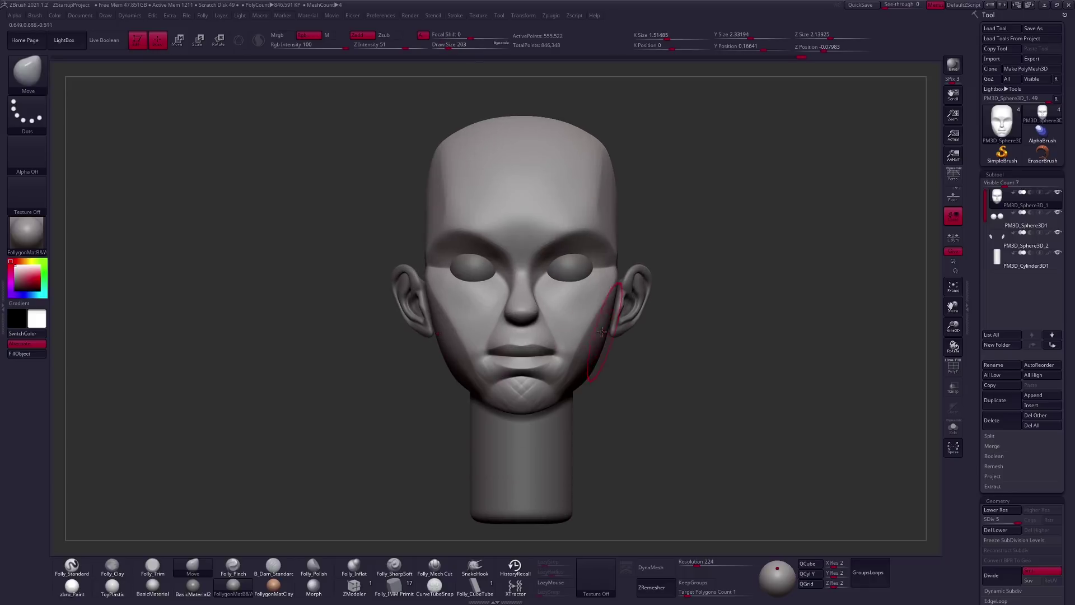
Sharpen the brow ridge edge above the eyes with the Folly_Mech Cut brush at draw size 140.
mouse_move(619, 344)
right_down()
mouse_move(576, 381)
mouse_move(601, 340)
mouse_move(504, 204)
right_up()
right_click(493, 229)
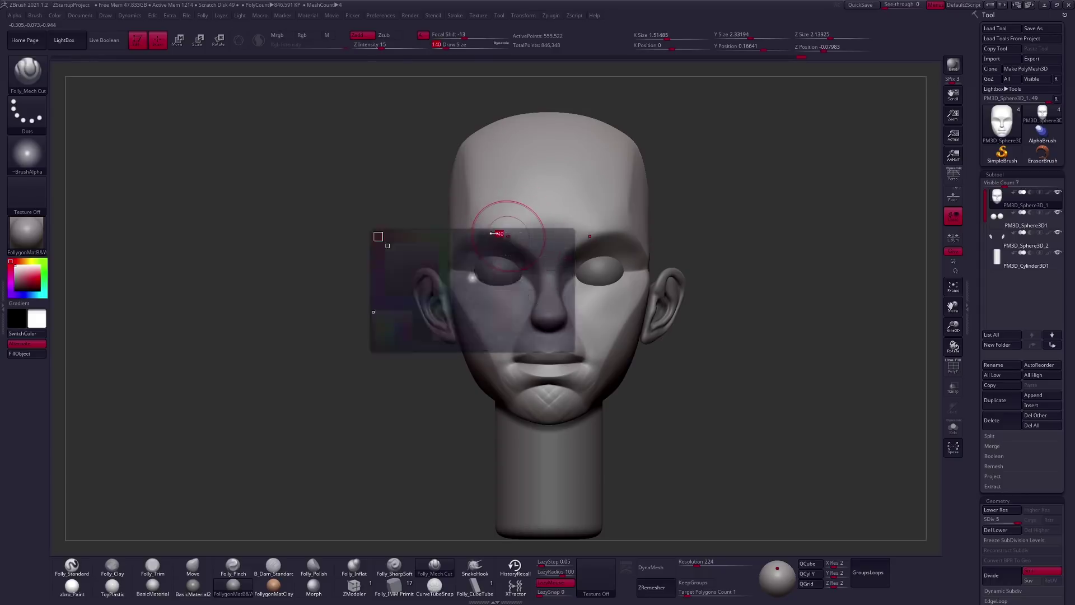
drag(480, 229, 622, 227)
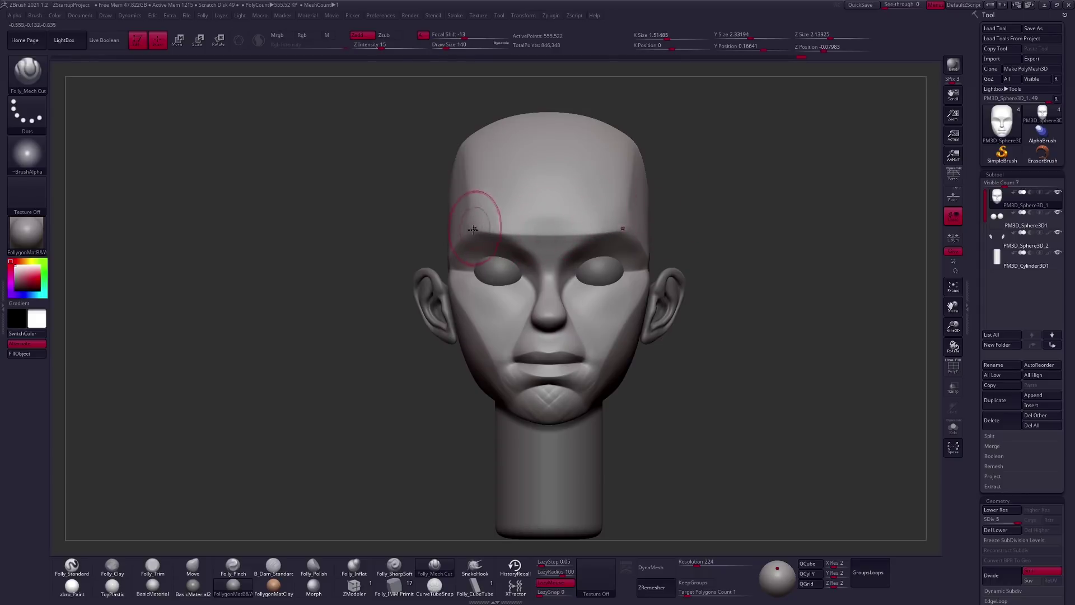
Flatten the lower forehead and brow plane with the Folly_Trim brush at draw size 150.
key(t)
right_drag(559, 211, 500, 223)
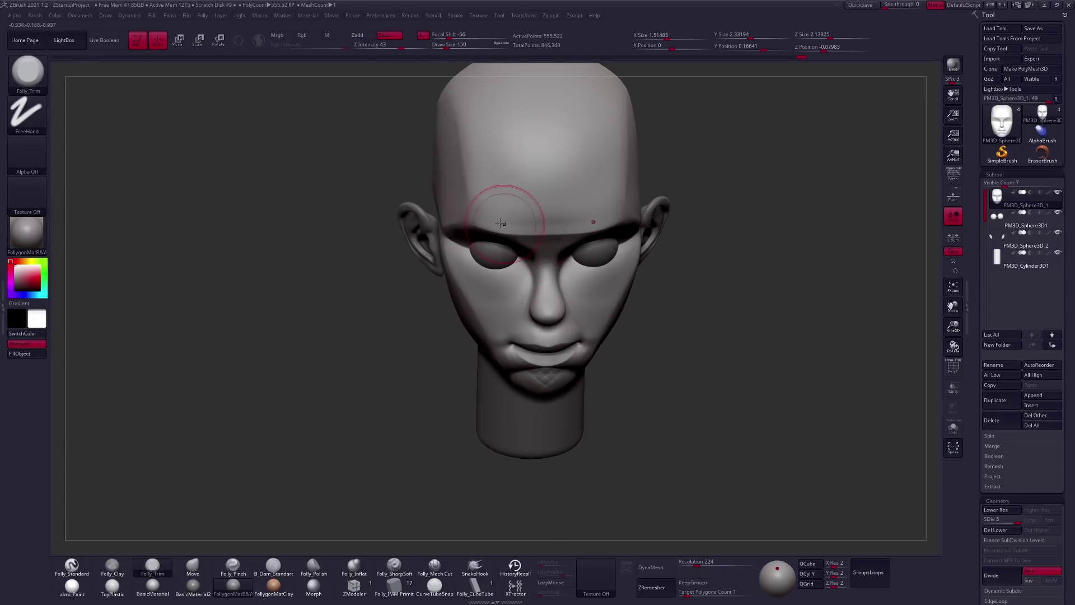
right_drag(516, 180, 561, 338)
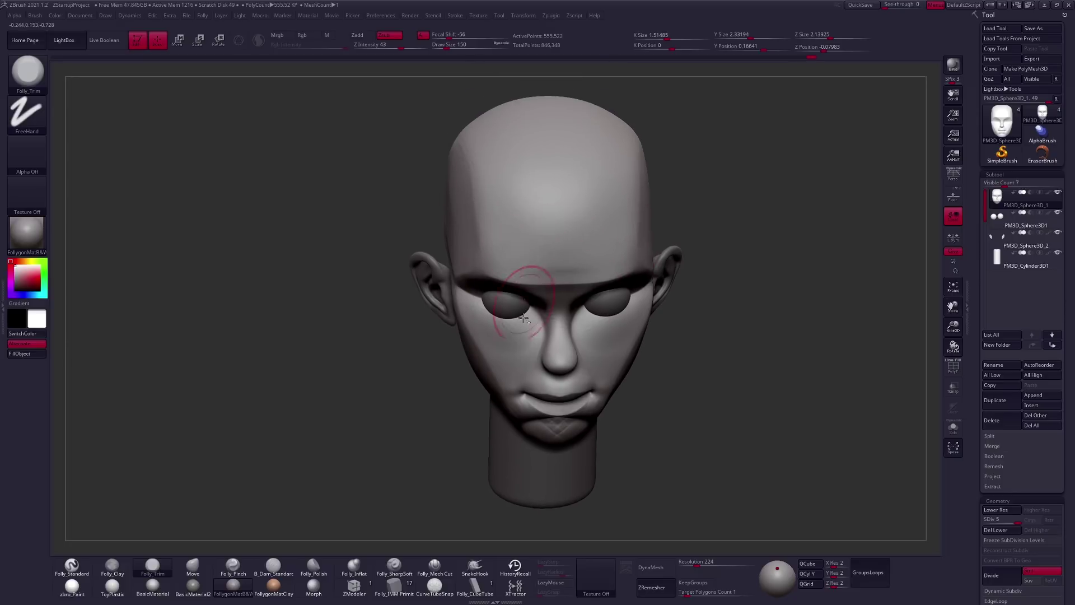
mouse_move(552, 252)
right_down()
mouse_move(556, 295)
mouse_move(516, 364)
mouse_move(464, 511)
right_up()
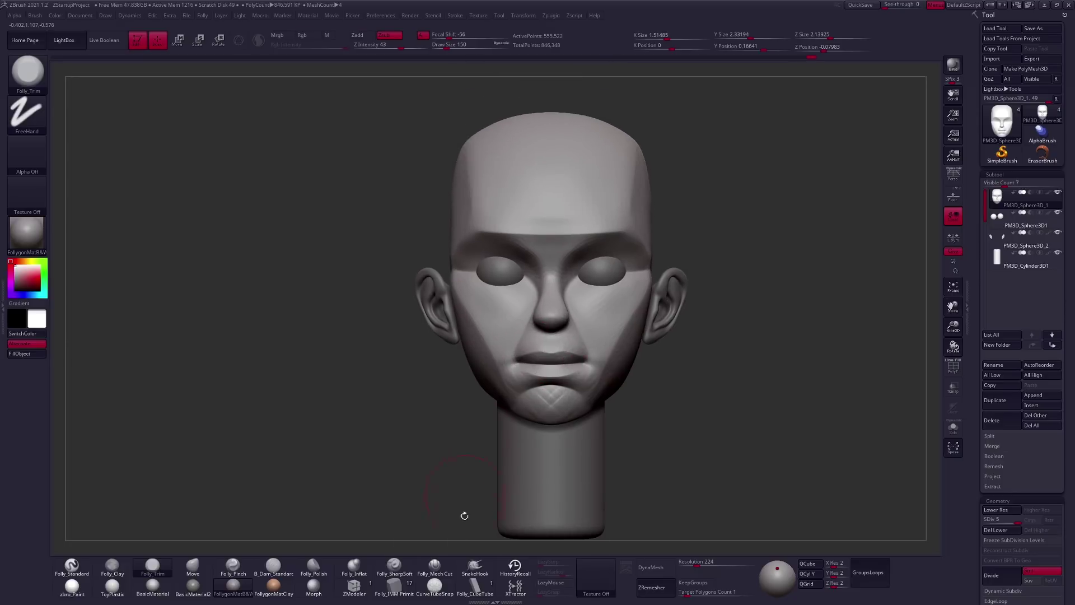
Isolate the head mesh and cut the lower eye-socket edge across the nose bridge with Folly_Mech Cut at draw size 96.
click(434, 566)
key(space)
drag(569, 282, 564, 282)
mouse_move(565, 281)
right_down()
mouse_move(556, 262)
mouse_move(583, 288)
mouse_move(636, 263)
right_up()
drag(635, 263, 684, 265)
drag(618, 266, 552, 271)
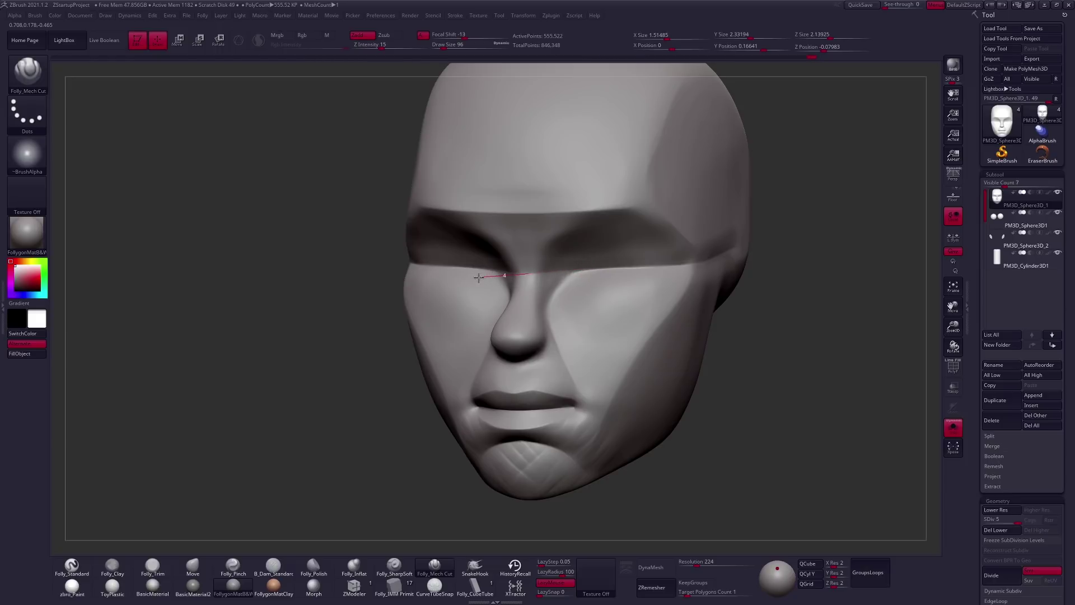
Adjust the nose bridge between the eyes in profile with the Move brush at draw size 96.
right_drag(462, 285, 536, 272)
key(b)
key(m)
key(v)
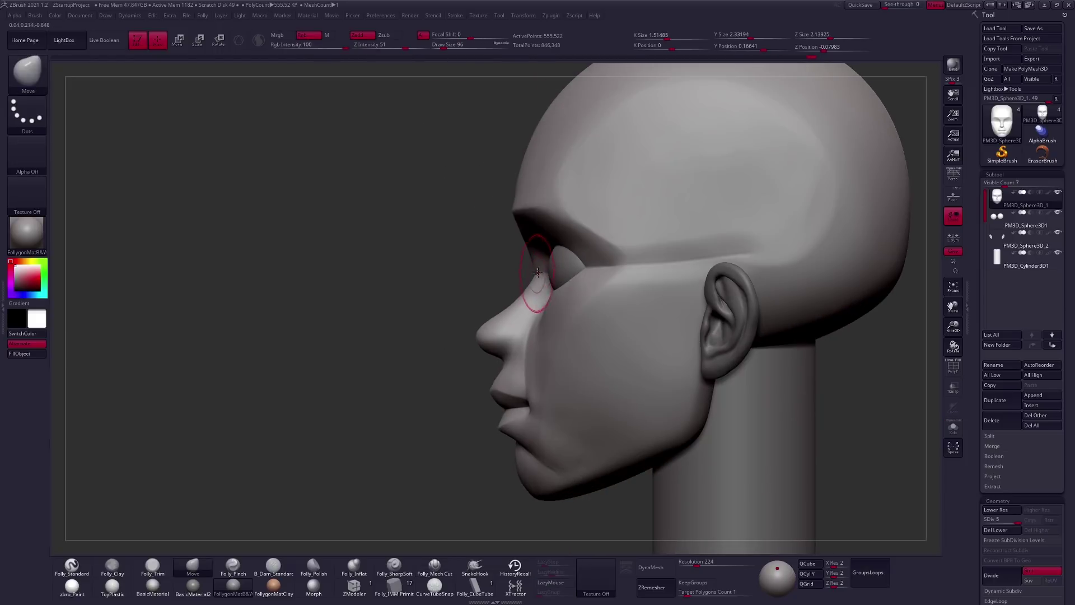
mouse_move(521, 312)
right_down()
mouse_move(494, 413)
mouse_move(493, 336)
right_up()
Isolate the head mesh and cut a crisp edge around the nose wing with Folly_Mech Cut at draw size 38.
key(space)
click(491, 318)
drag(491, 318, 500, 313)
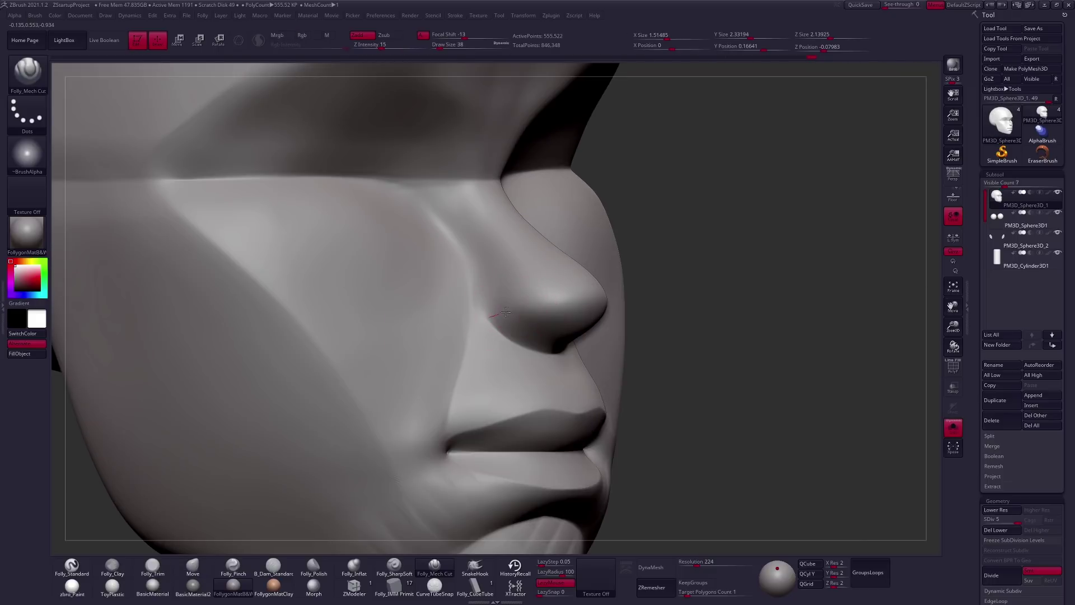
drag(619, 255, 619, 257)
mouse_move(619, 256)
right_down()
mouse_move(532, 274)
mouse_move(582, 324)
right_up()
Shape the nose tip and its underside from below with the Move brush at draw size 61.
key(b)
key(m)
key(v)
key(space)
drag(598, 315, 614, 315)
right_drag(619, 331, 595, 312)
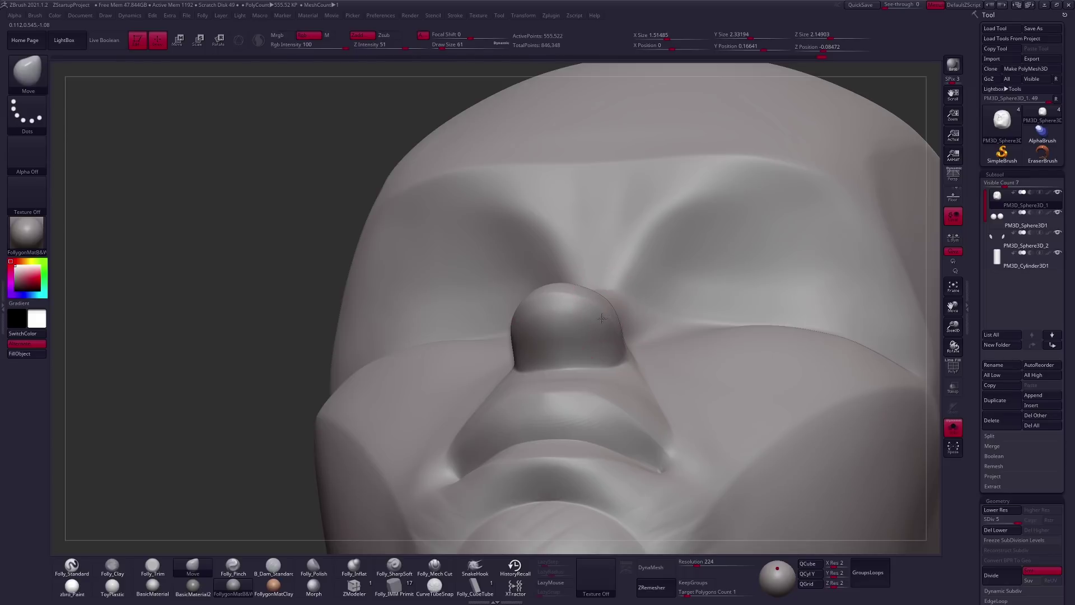
ctrl+right_drag(621, 351, 623, 358)
Cut planes down the side of the nose with Folly_Mech Cut at draw size 61.
mouse_move(613, 311)
right_down()
mouse_move(532, 437)
mouse_move(448, 527)
right_up()
click(424, 577)
right_drag(493, 408, 504, 372)
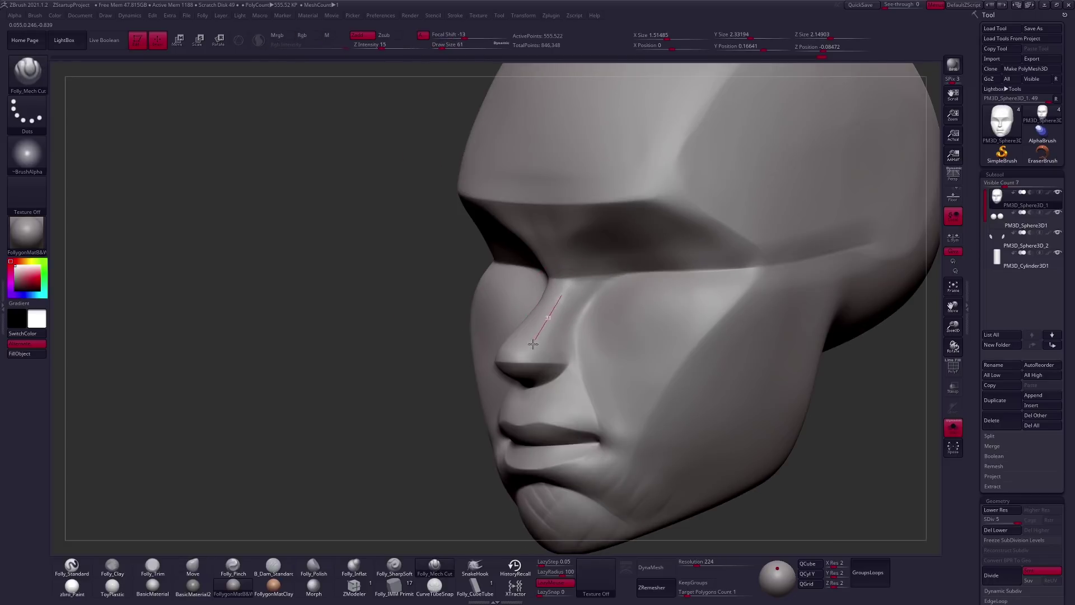
mouse_move(526, 360)
right_down()
mouse_move(523, 392)
mouse_move(559, 327)
right_up()
Refine the nose base and nostril corners with the Move brush, starting at draw size 61.
key(b)
key(m)
key(v)
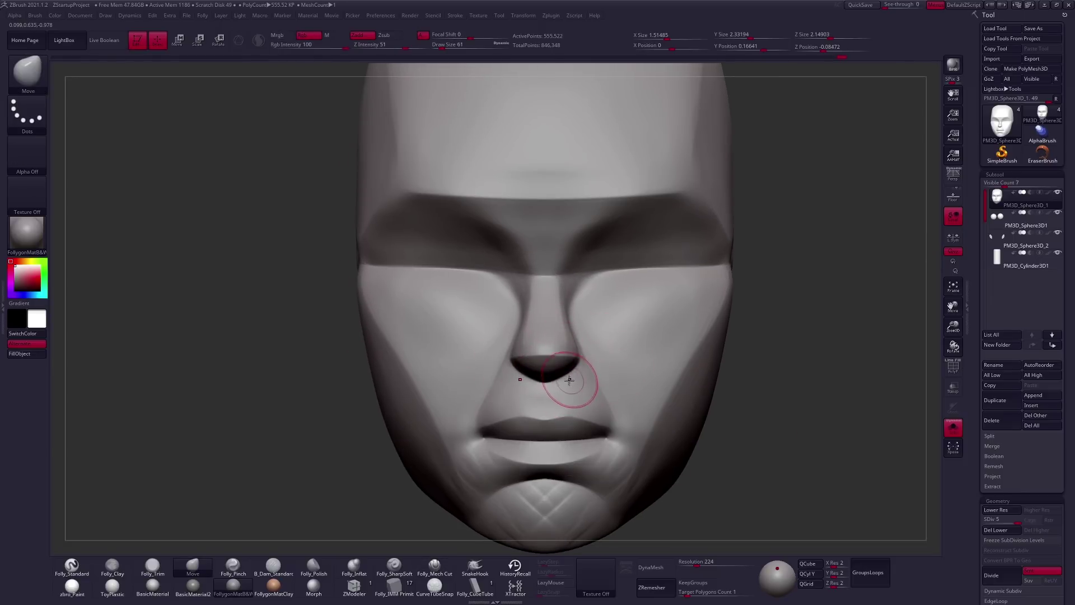
mouse_move(572, 358)
right_down()
mouse_move(564, 391)
mouse_move(569, 348)
right_up()
right_drag(581, 399, 563, 373)
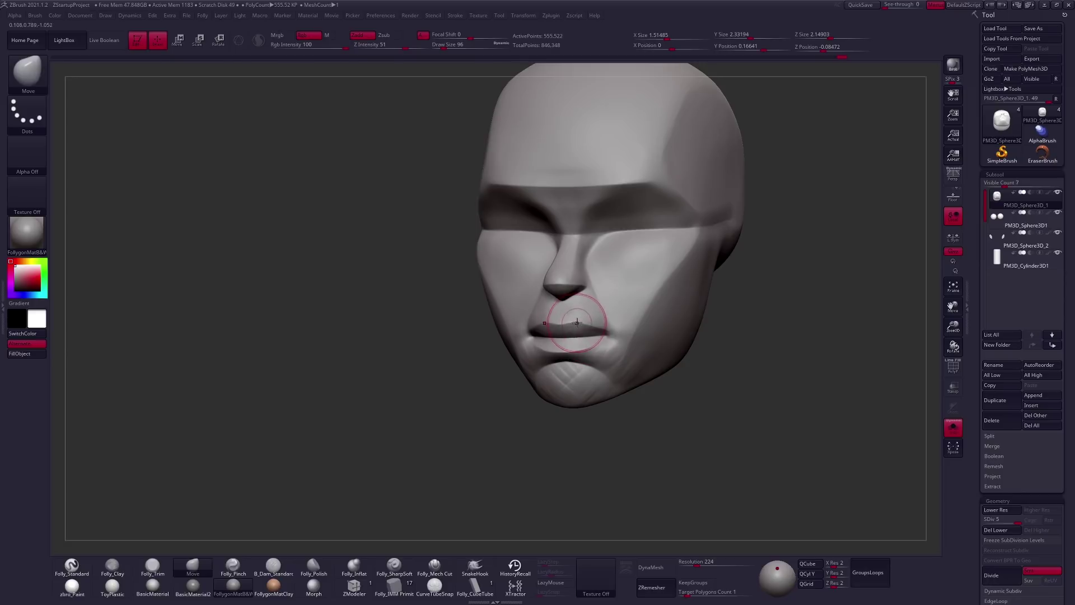
Sharpen the nose underside with Folly_Mech Cut and refine the nose profile with the Move brush at draw size 74.
click(434, 564)
mouse_move(562, 336)
ctrl+right_down()
mouse_move(564, 278)
mouse_move(558, 307)
mouse_move(628, 355)
mouse_move(616, 358)
mouse_move(648, 355)
mouse_move(624, 329)
ctrl+right_up()
key(b)
key(m)
key(v)
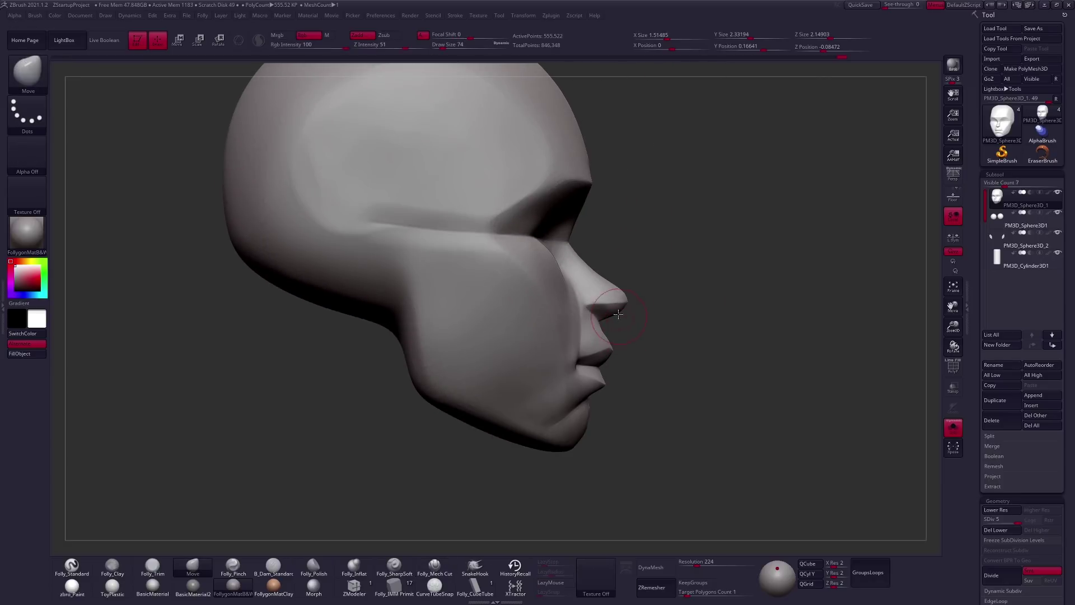
alt+right_drag(613, 313, 590, 339)
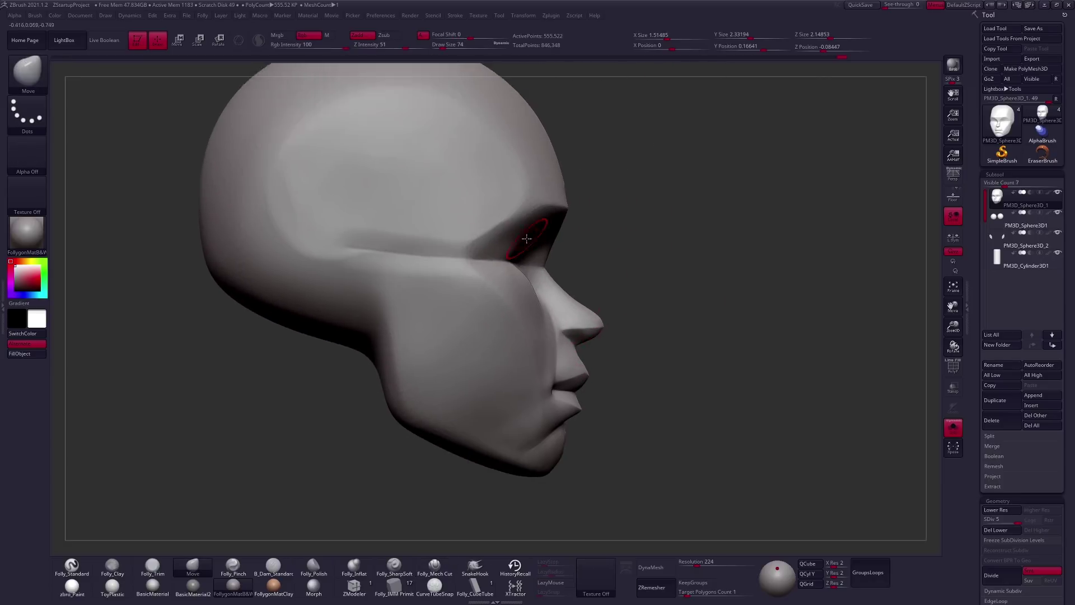
Check the global ambient light settings and examine the face planes from several angles.
click(239, 15)
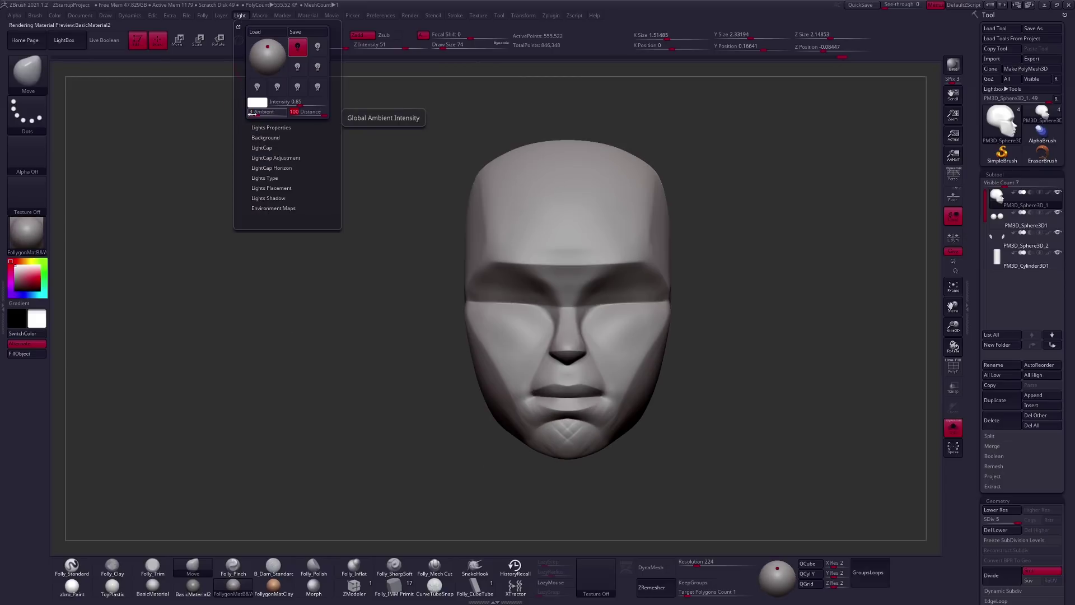
right_drag(592, 173, 629, 334)
key(bracketright)
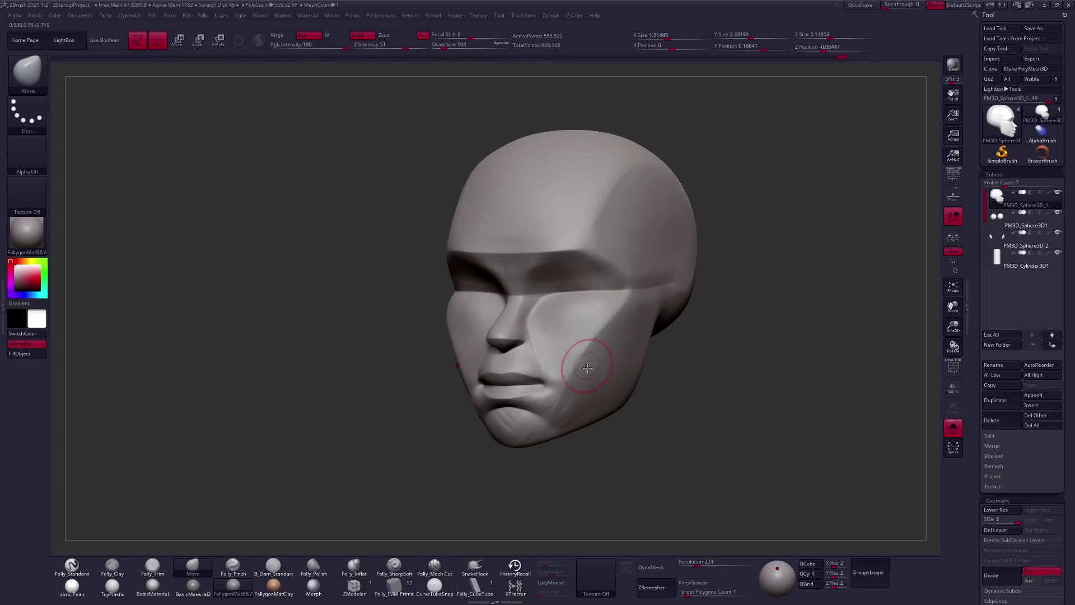
key(c)
right_drag(596, 307, 540, 300)
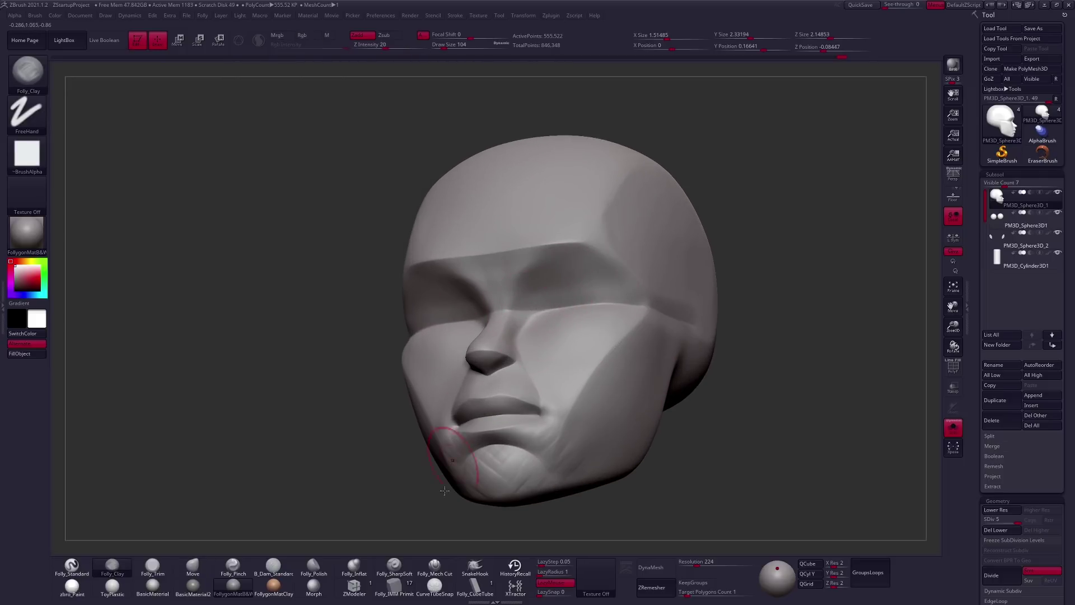
Sharpen the outer brow edge down to the temple with Folly_Mech Cut at draw size 121.
click(434, 566)
mouse_move(510, 305)
mouse_down()
mouse_move(534, 250)
mouse_move(577, 211)
mouse_up()
mouse_move(557, 283)
right_down()
mouse_move(564, 307)
mouse_move(671, 313)
right_up()
key(bracketleft)
key(bracketright)
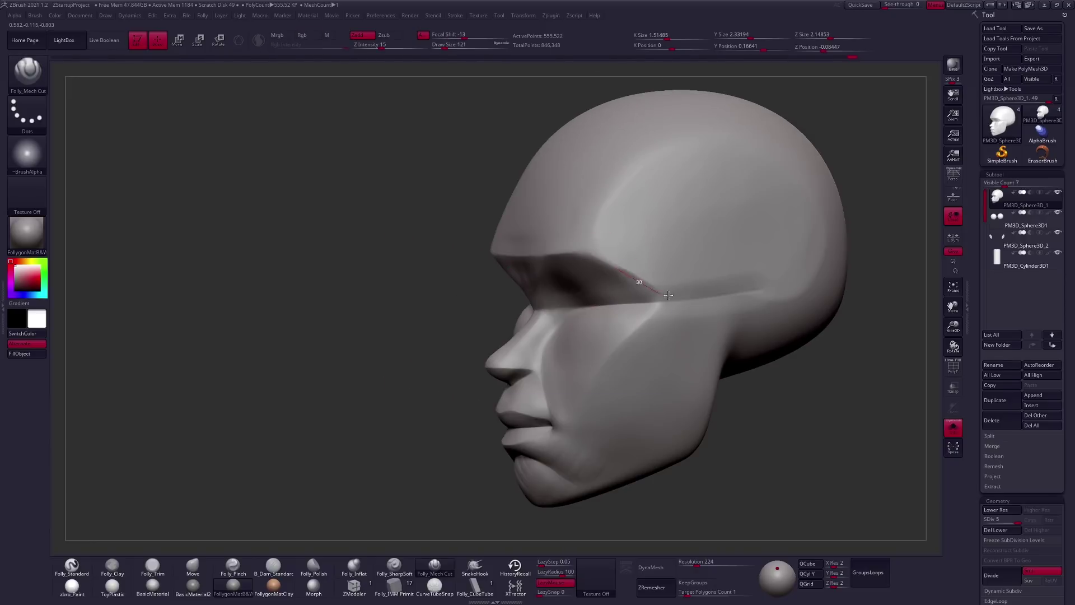
Flatten the cheek plane beside the mouth and jaw with the Folly_Trim brush at draw size 121.
mouse_move(635, 376)
right_down()
mouse_move(629, 336)
mouse_move(616, 359)
mouse_move(568, 358)
right_up()
right_click(630, 354)
right_click(614, 354)
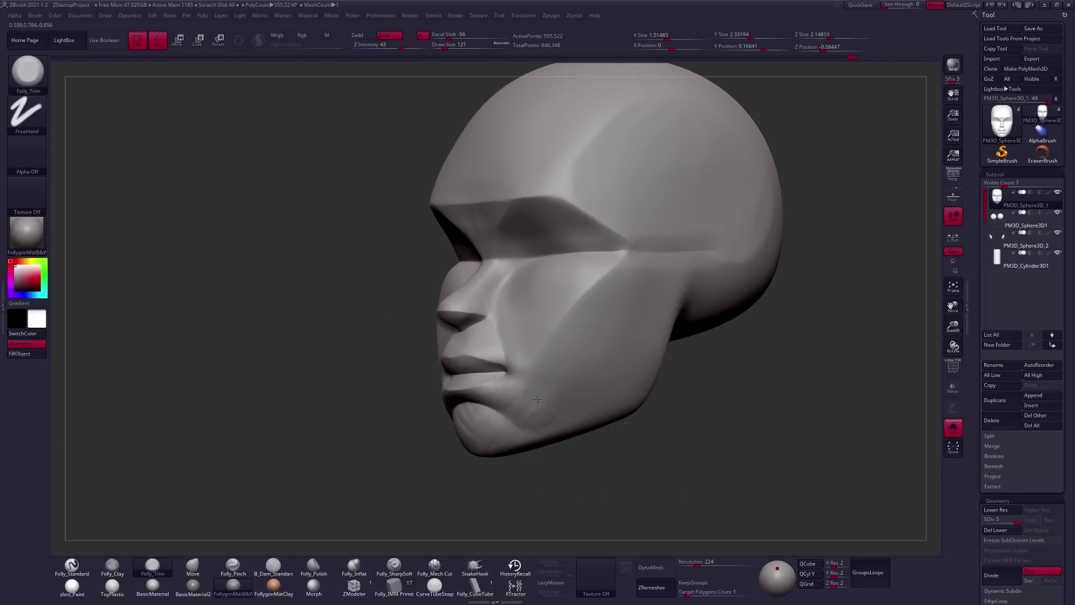
ctrl+right_drag(649, 345, 629, 355)
Show all subtools and push in the lower back of the skull with the Move brush, starting at draw size 350.
right_click(638, 348)
drag(638, 348, 655, 348)
key(b)
key(m)
key(v)
key(space)
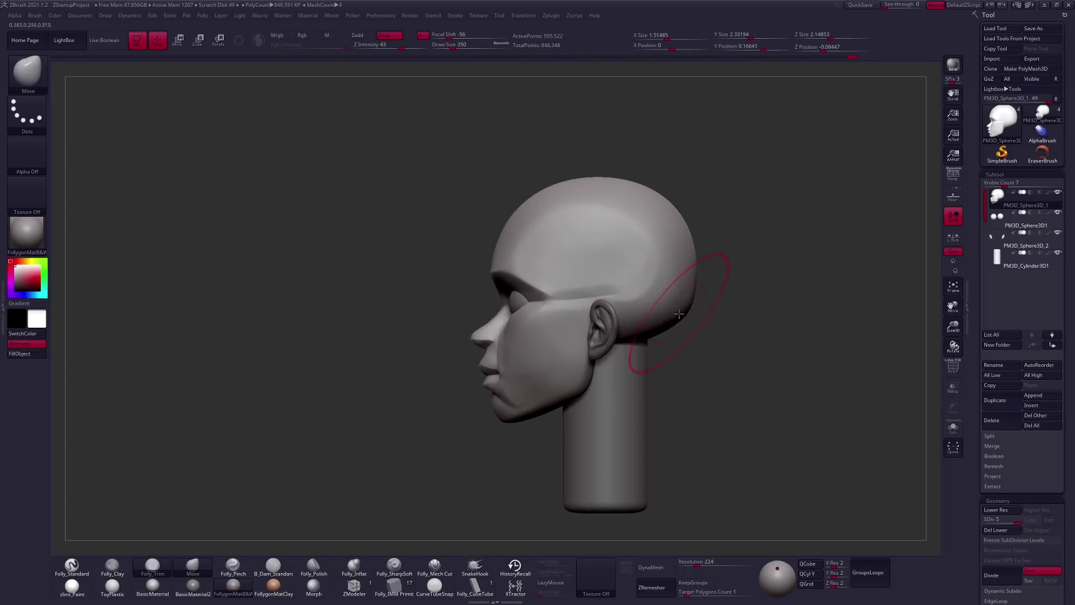
key(space)
drag(679, 312, 655, 303)
alt+right_drag(478, 494, 422, 526)
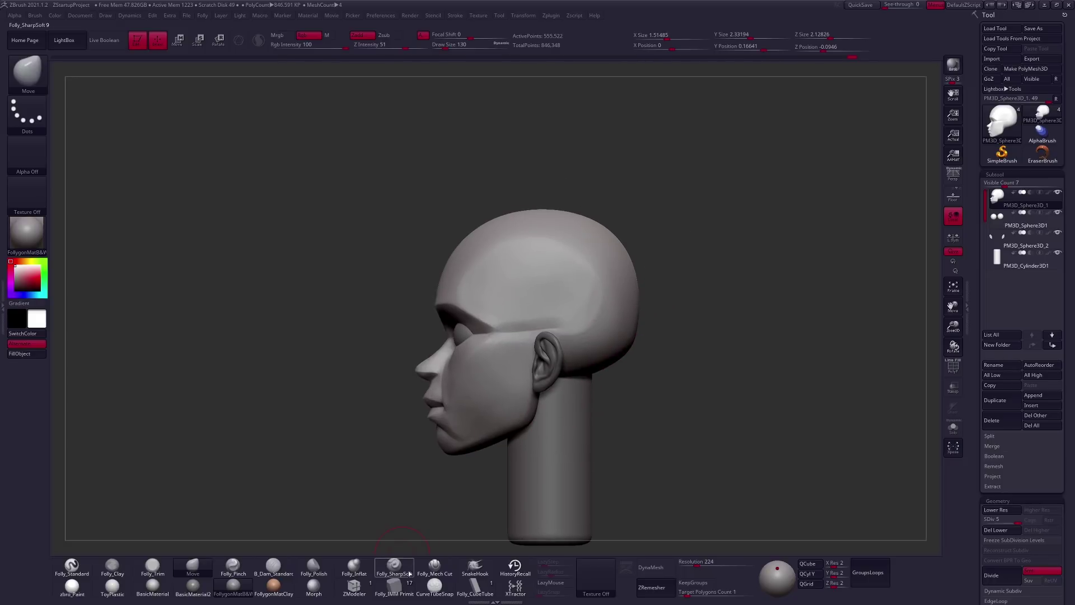
click(354, 565)
key(space)
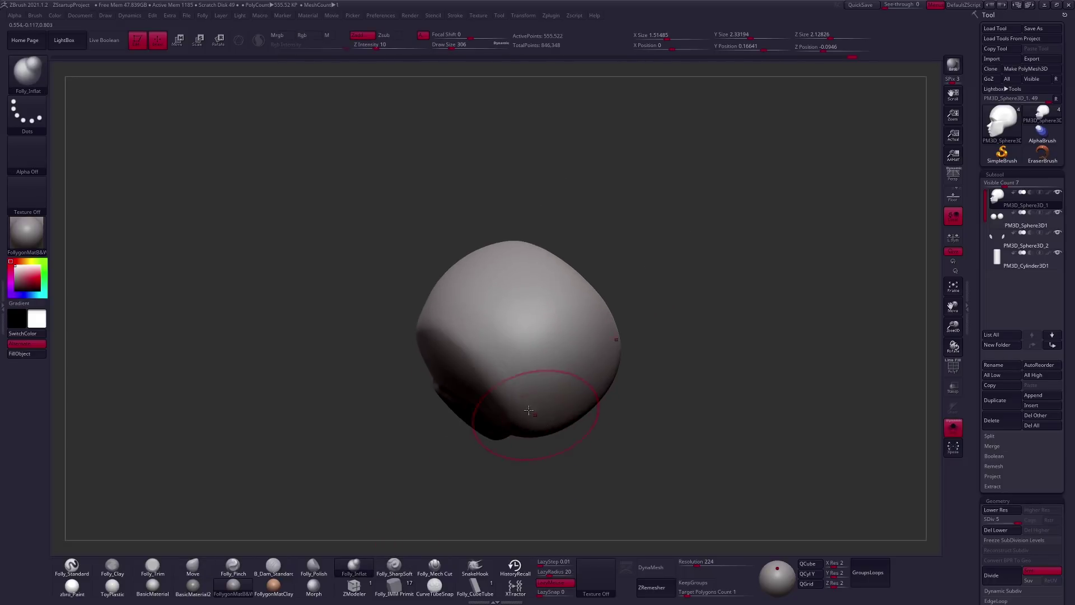
mouse_move(492, 355)
mouse_down()
mouse_move(539, 319)
mouse_move(505, 371)
mouse_up()
key(ctrl+z)
Cut an angular plane edge at the crown with Folly_Mech Cut and shape the skull's back with Move at draw size 335.
click(434, 565)
drag(534, 329, 578, 294)
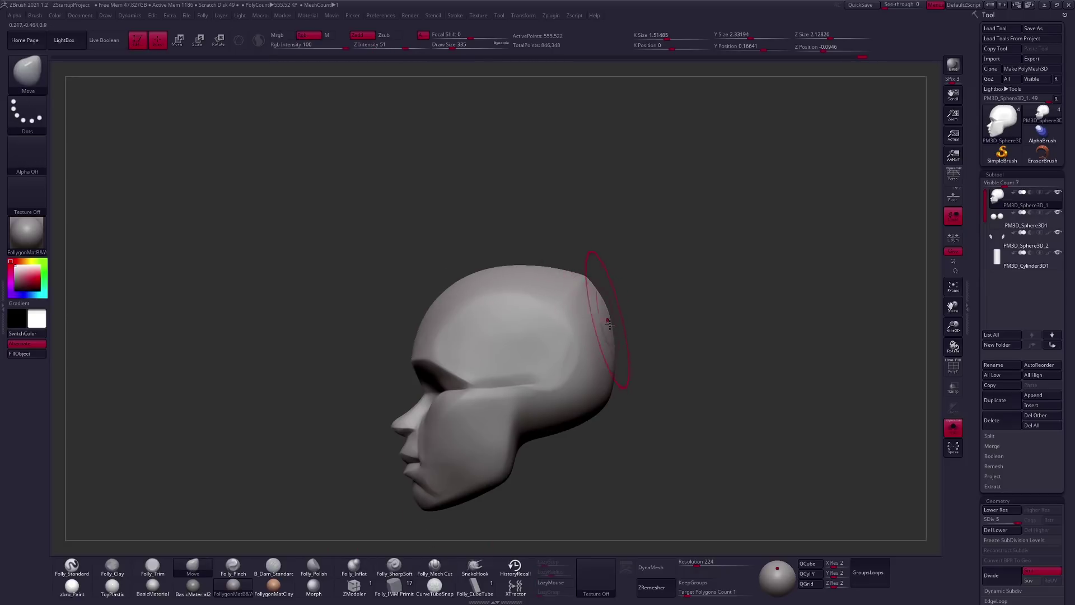
mouse_move(610, 324)
mouse_down()
mouse_move(629, 331)
mouse_move(615, 336)
mouse_move(623, 345)
mouse_up()
key(space)
alt+drag(636, 396, 588, 388)
Recut the brow ridge edge with Folly_Mech Cut at draw size 104 and smooth the area above the eyes.
key(space)
drag(511, 216, 512, 216)
key(space)
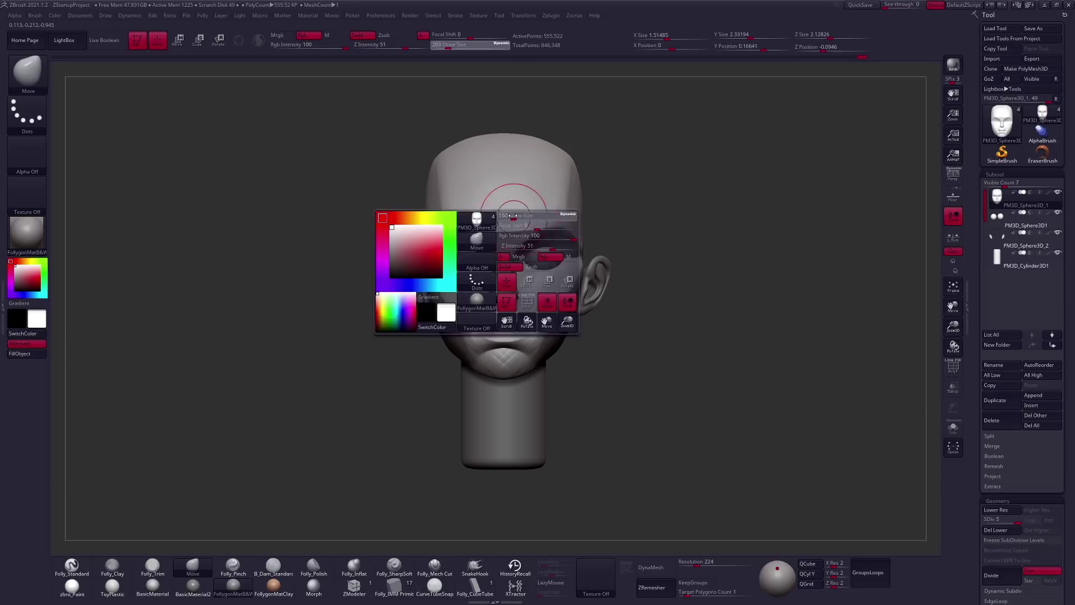
click(435, 564)
key(space)
mouse_move(522, 241)
mouse_down()
mouse_move(612, 211)
mouse_move(591, 218)
mouse_move(616, 227)
mouse_up()
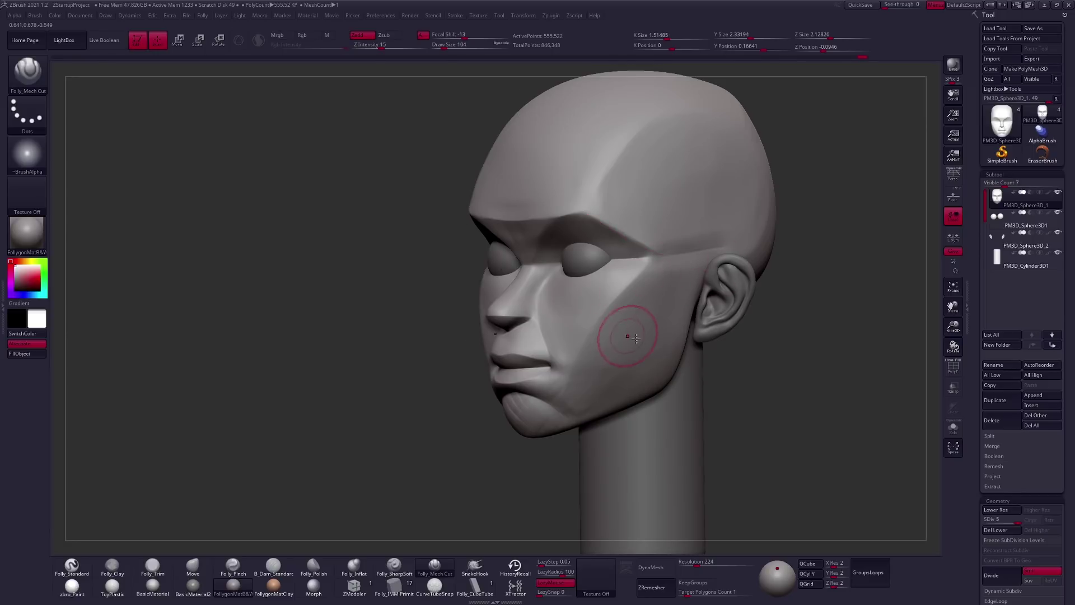
shift+right_drag(636, 337, 541, 245)
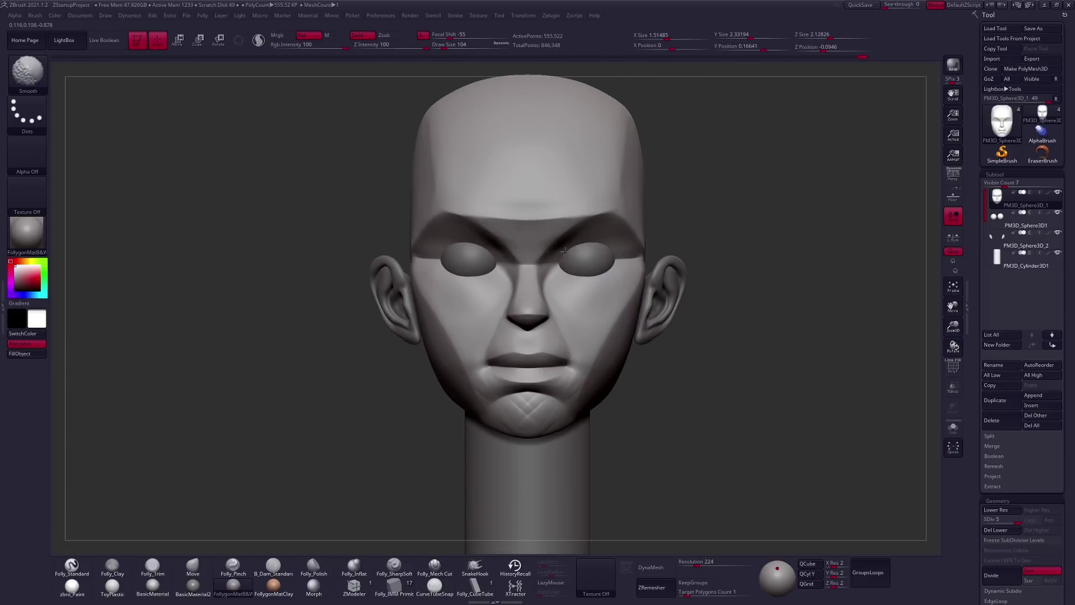
Adjust the jaw angle below the ear with the Move brush at draw size 306 and turn on perspective.
mouse_move(629, 357)
alt+right_down()
mouse_move(634, 324)
mouse_move(600, 336)
mouse_move(612, 355)
mouse_move(564, 360)
mouse_move(572, 368)
alt+right_up()
key(b)
key(m)
key(v)
key(space)
drag(583, 358, 603, 363)
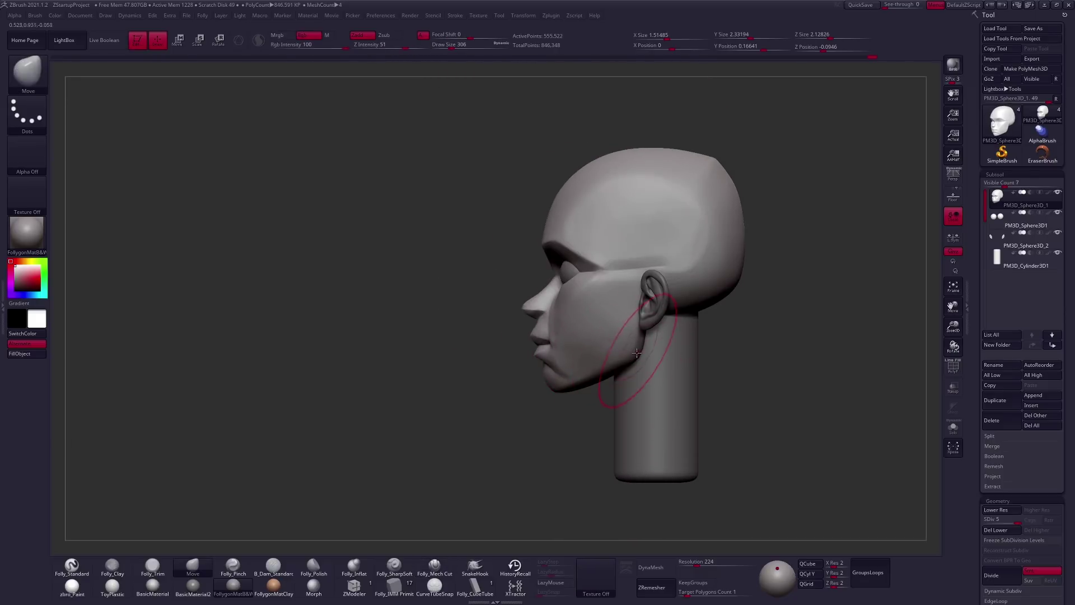
mouse_move(637, 347)
right_down()
mouse_move(619, 319)
mouse_move(611, 344)
mouse_move(628, 366)
mouse_move(696, 280)
mouse_move(818, 244)
mouse_move(693, 334)
mouse_move(714, 373)
mouse_move(400, 510)
right_up()
key(p)
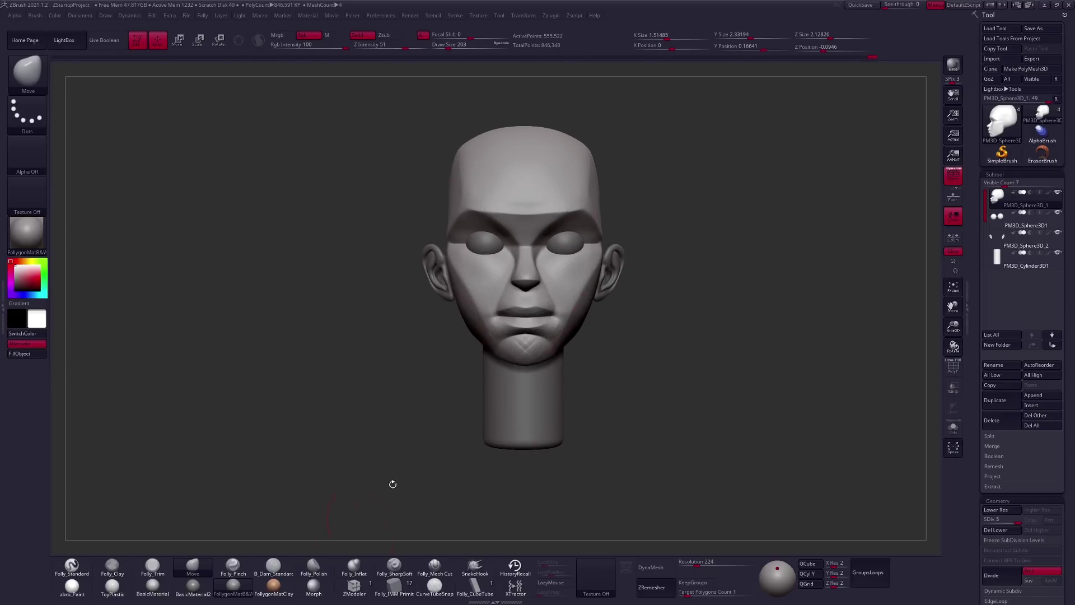
Apply the FollygonMatClay material to the head model.
click(268, 588)
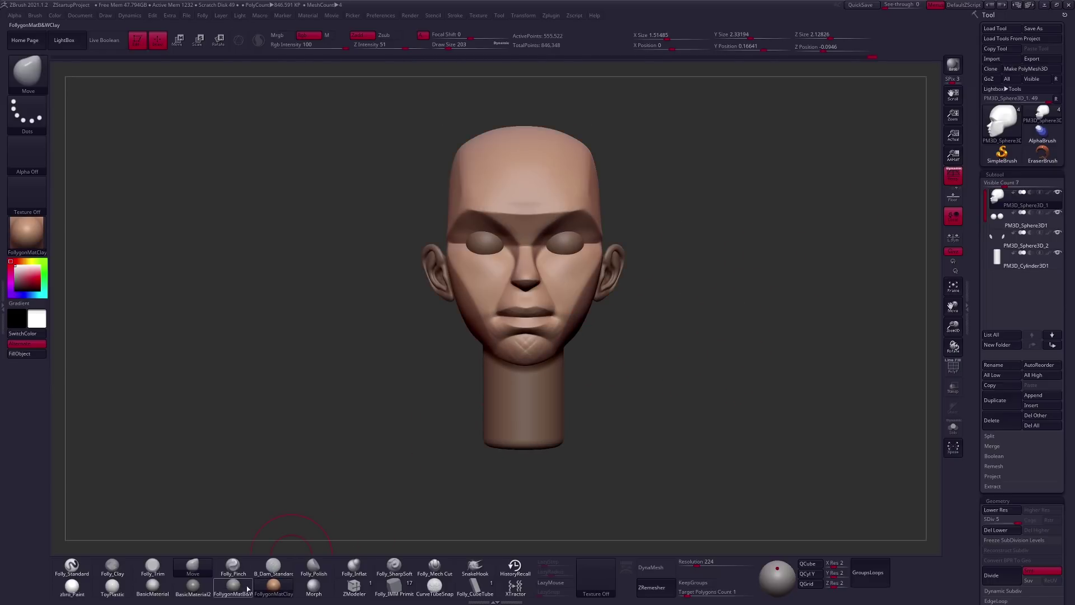
click(248, 593)
click(267, 596)
mouse_move(627, 341)
right_down()
mouse_move(605, 340)
mouse_move(614, 341)
right_up()
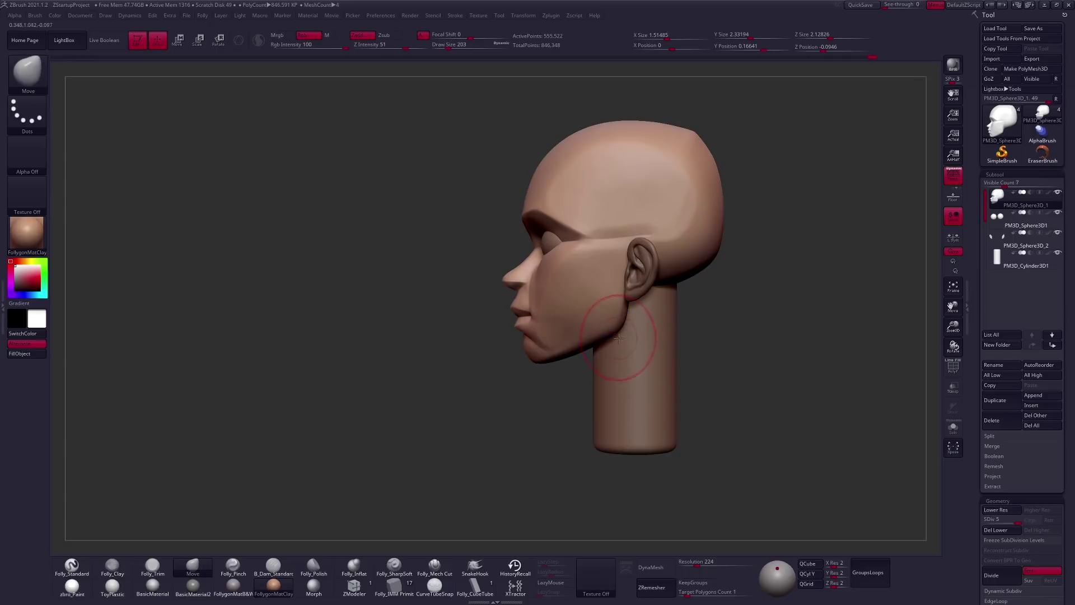
Refine the jaw and lower face contours of the head in profile with the Move brush.
key(shift+f)
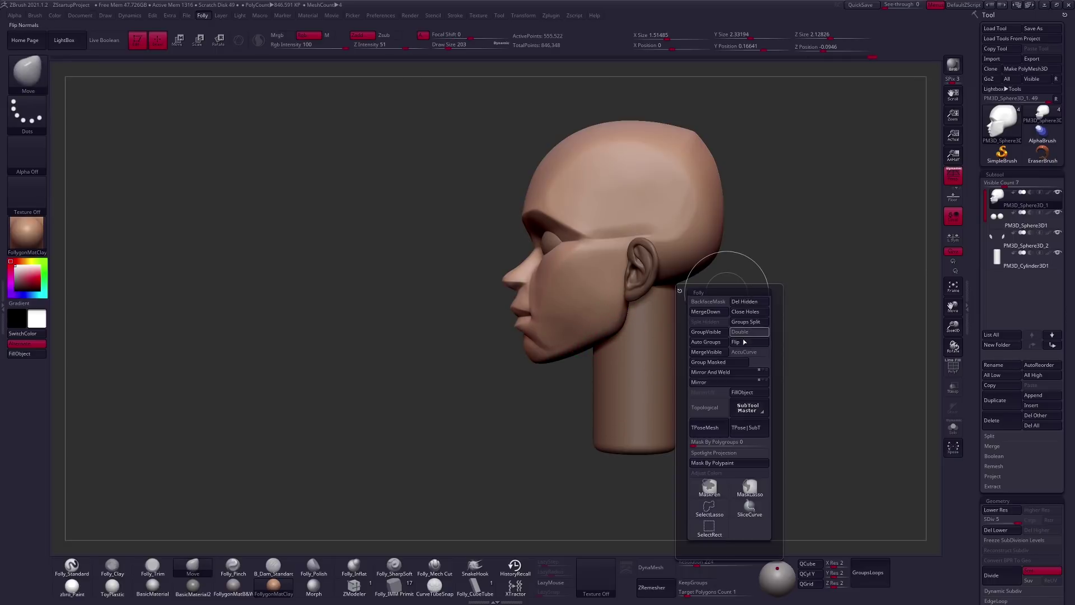
mouse_move(559, 314)
alt+right_down()
mouse_move(564, 325)
mouse_move(538, 305)
alt+right_up()
key(space)
drag(545, 321, 535, 320)
right_drag(535, 320, 527, 317)
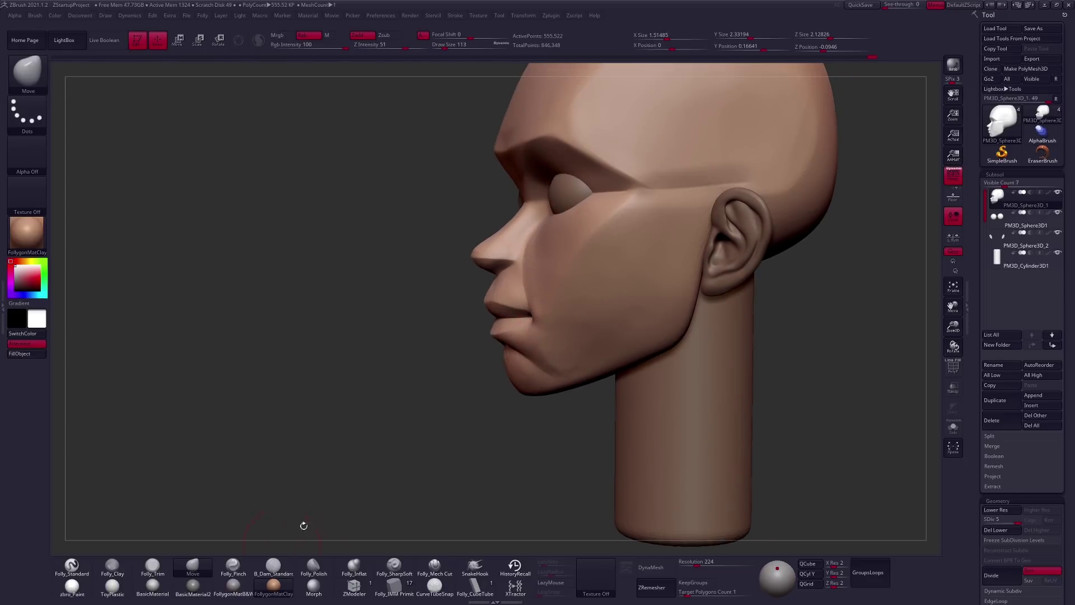
mouse_move(600, 390)
ctrl+right_down()
mouse_move(672, 319)
mouse_move(630, 335)
ctrl+right_up()
key(space)
drag(644, 331, 648, 332)
mouse_move(645, 352)
right_down()
mouse_move(670, 358)
mouse_move(636, 351)
mouse_move(619, 364)
mouse_move(622, 329)
right_up()
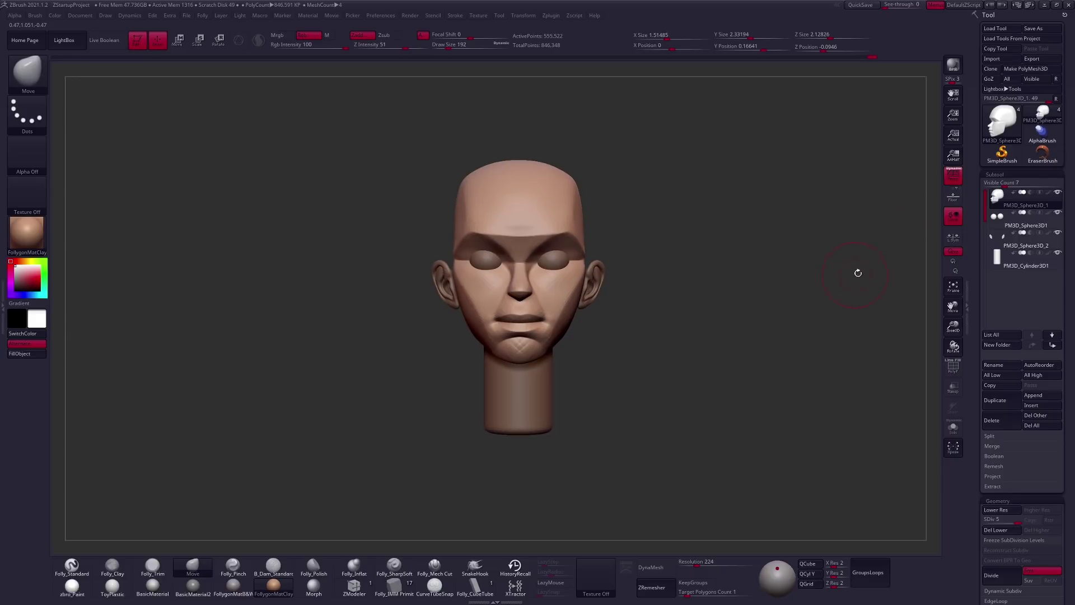
Adjust the placement of the ears against the sides of the head, and make the head the active subtool again.
alt+click(595, 291)
key(f)
key(w)
mouse_move(600, 293)
mouse_down()
mouse_move(663, 293)
mouse_move(637, 279)
mouse_move(599, 355)
mouse_move(661, 358)
mouse_move(612, 361)
mouse_move(571, 336)
mouse_up()
key(q)
alt+click(571, 335)
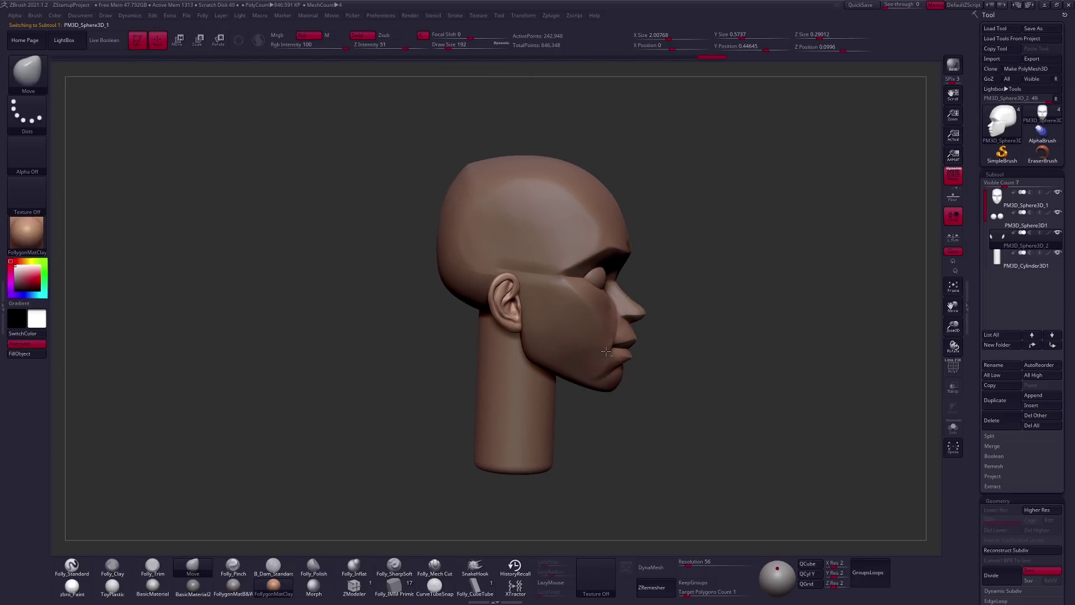
Reshape the back of the skull in profile with a large Move brush.
key(space)
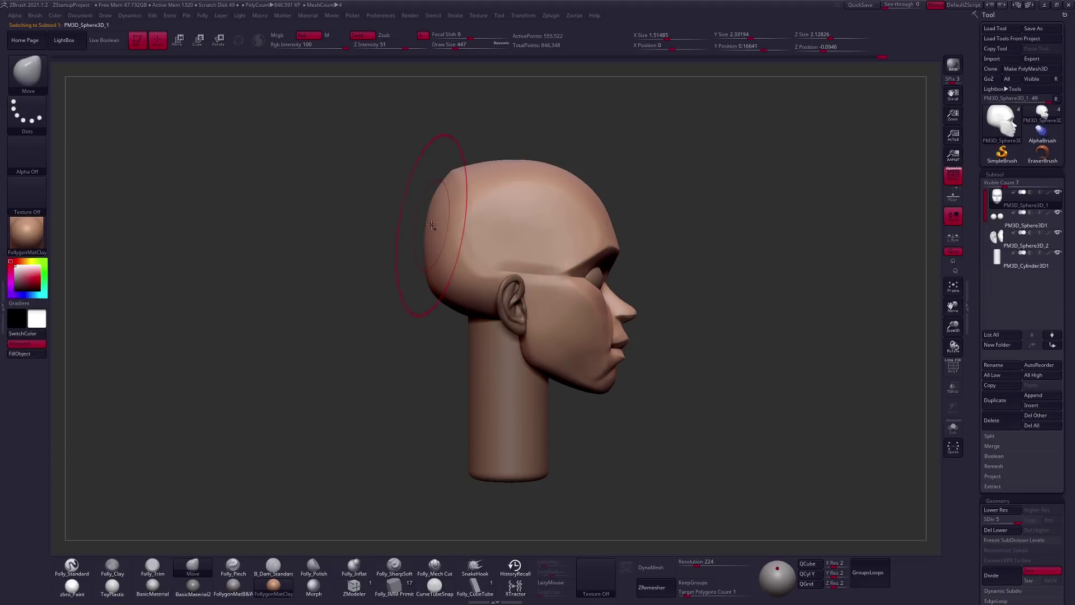
key(space)
drag(669, 317, 644, 317)
mouse_move(643, 336)
mouse_down()
mouse_move(660, 336)
mouse_move(636, 326)
mouse_move(619, 342)
mouse_up()
Apply the FollygonMatB&W material to the model and turn off perspective.
key(space)
click(234, 586)
drag(652, 346, 711, 346)
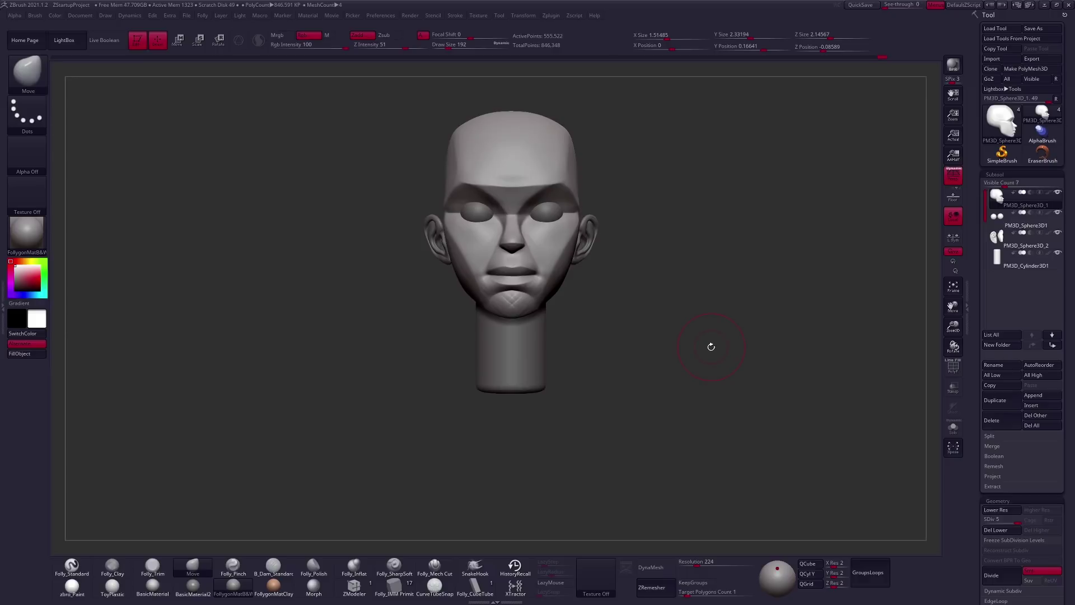
drag(712, 346, 695, 390)
click(953, 175)
drag(775, 283, 759, 349)
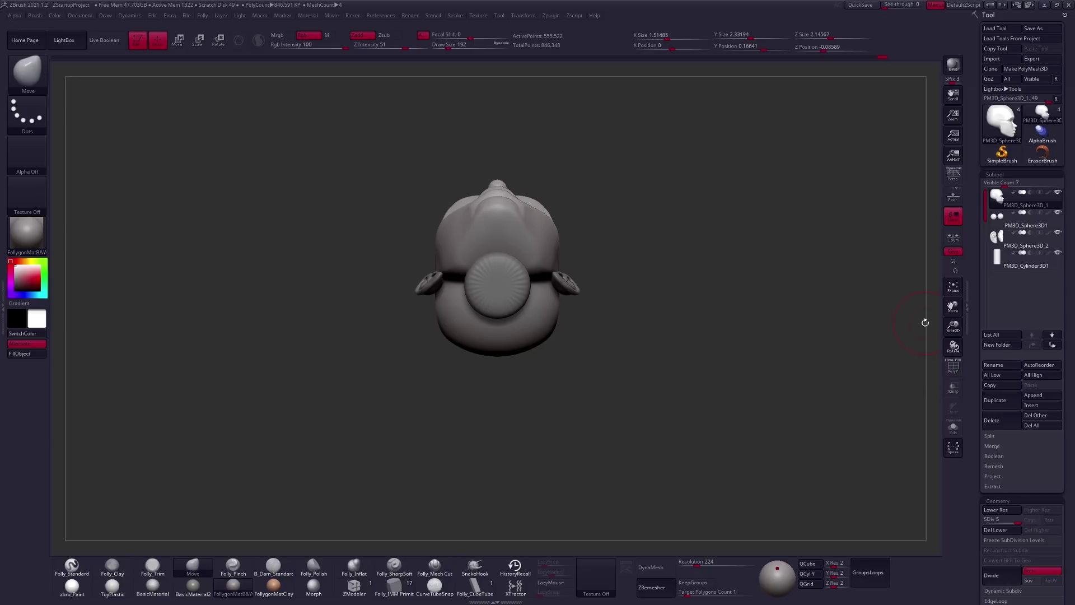
Append a Sphere3D subtool and position it beneath the neck as the base of the torso.
click(1030, 398)
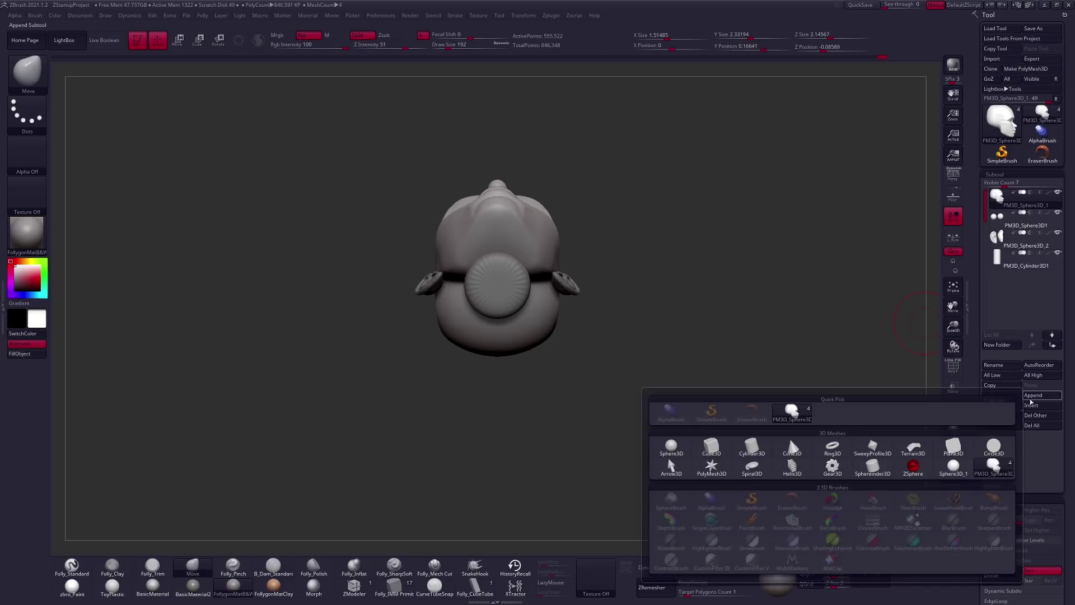
click(682, 449)
key(w)
drag(724, 349, 647, 351)
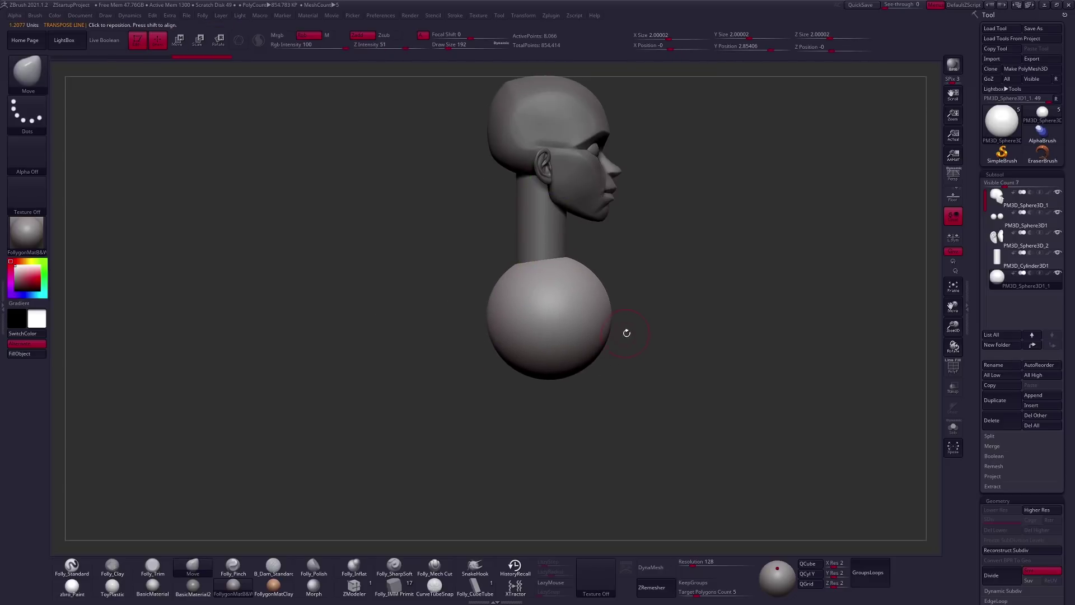
mouse_move(552, 317)
mouse_down()
mouse_move(648, 251)
mouse_move(608, 278)
mouse_up()
mouse_move(660, 239)
mouse_down()
mouse_move(638, 326)
mouse_move(607, 368)
mouse_up()
Shape the sphere into a flattened, backward-tilted egg for the ribcage with a large Move brush.
key(q)
key(b)
key(m)
key(v)
key(space)
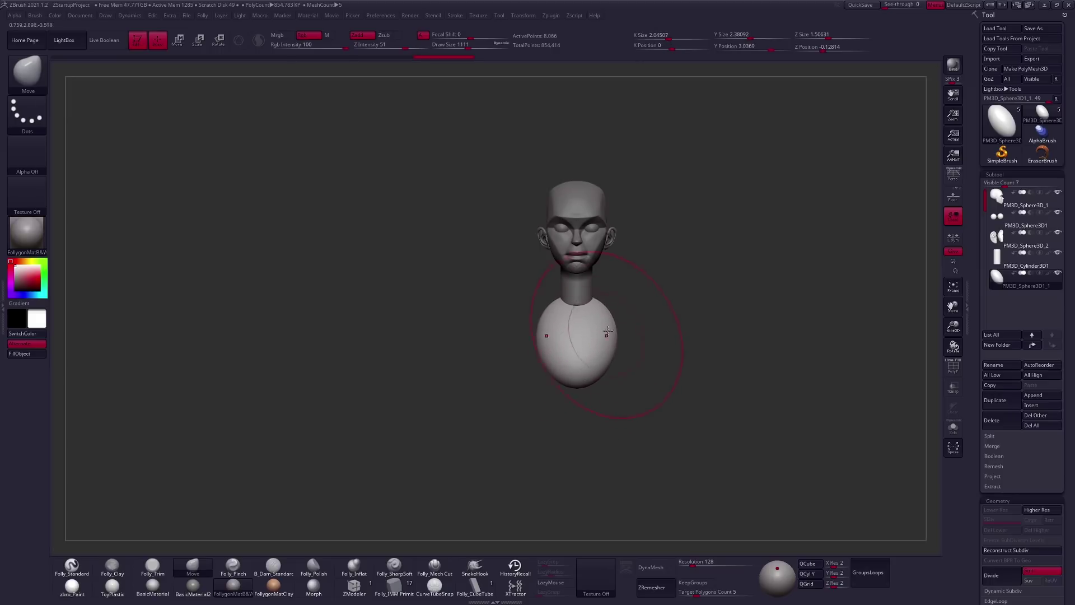
mouse_move(611, 325)
right_down()
mouse_move(630, 309)
mouse_move(622, 317)
right_up()
right_click(621, 317)
Bend the neck cylinder into a forward-leaning curve between ribcage and skull with the Move brush.
click(997, 261)
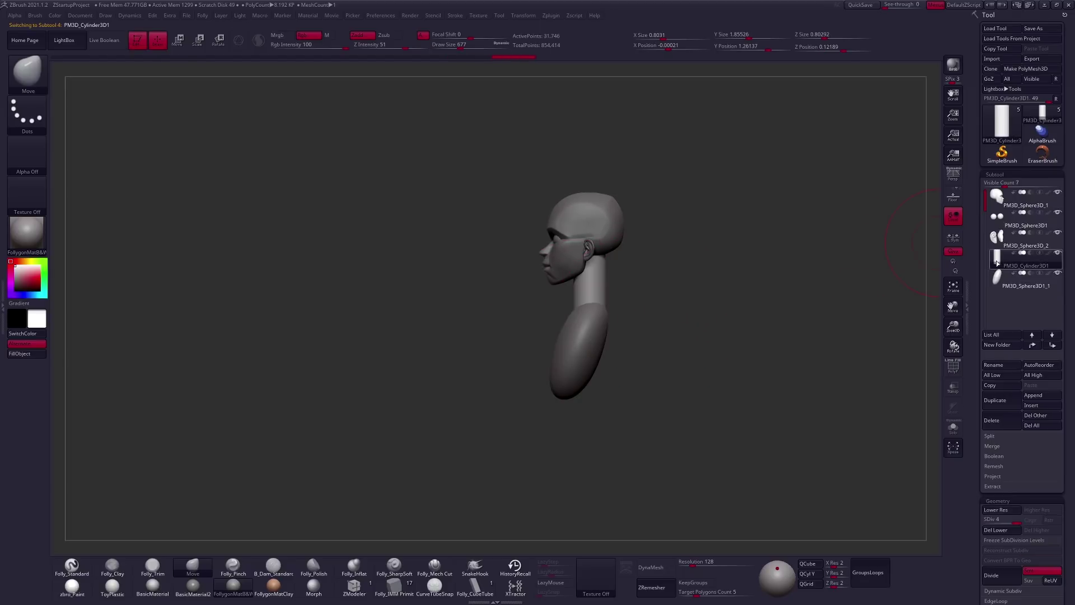
ctrl+right_drag(633, 359, 634, 331)
right_click(554, 319)
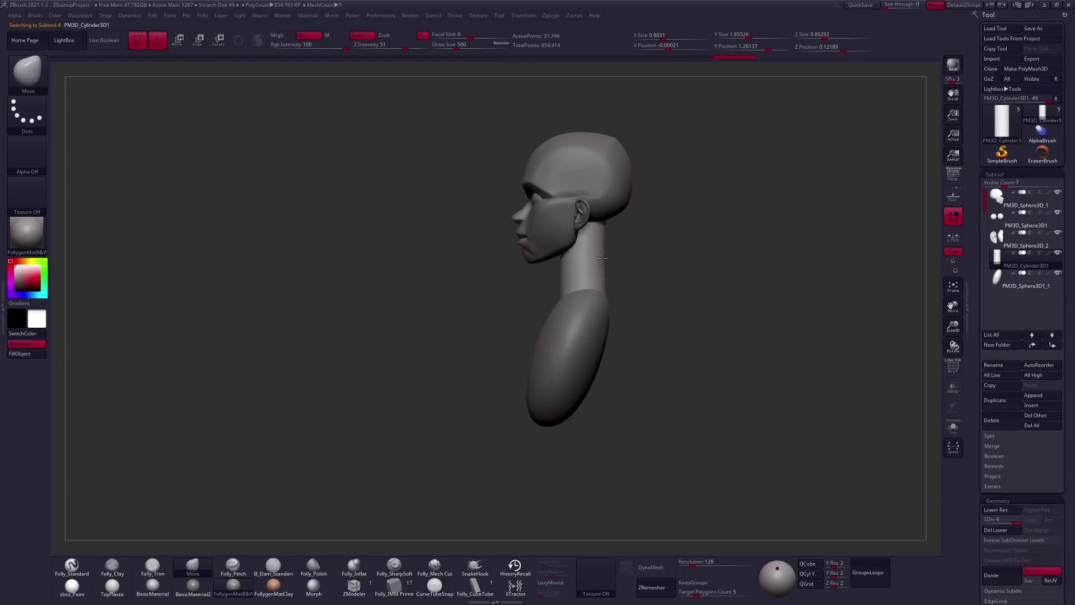
key(bracketleft)
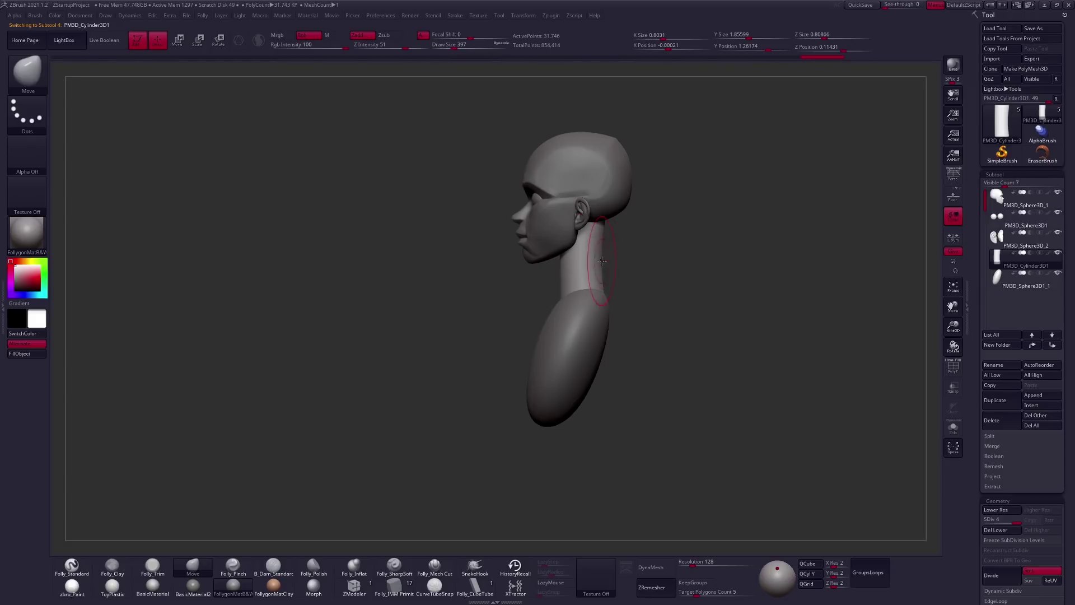
alt+right_drag(602, 237, 622, 286)
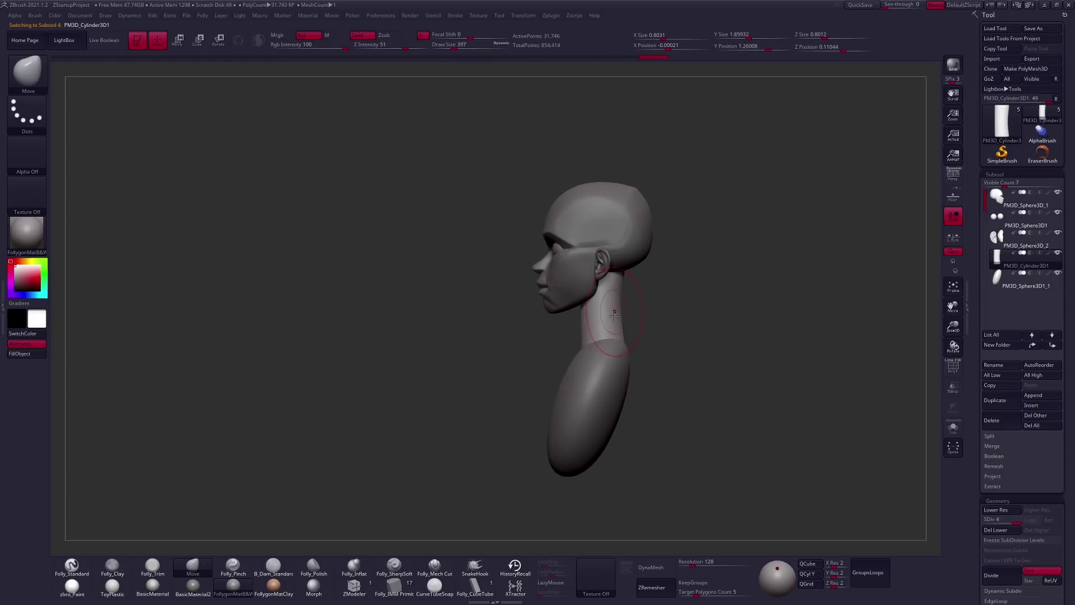
ctrl+right_drag(588, 381, 588, 336)
key(bracketleft)
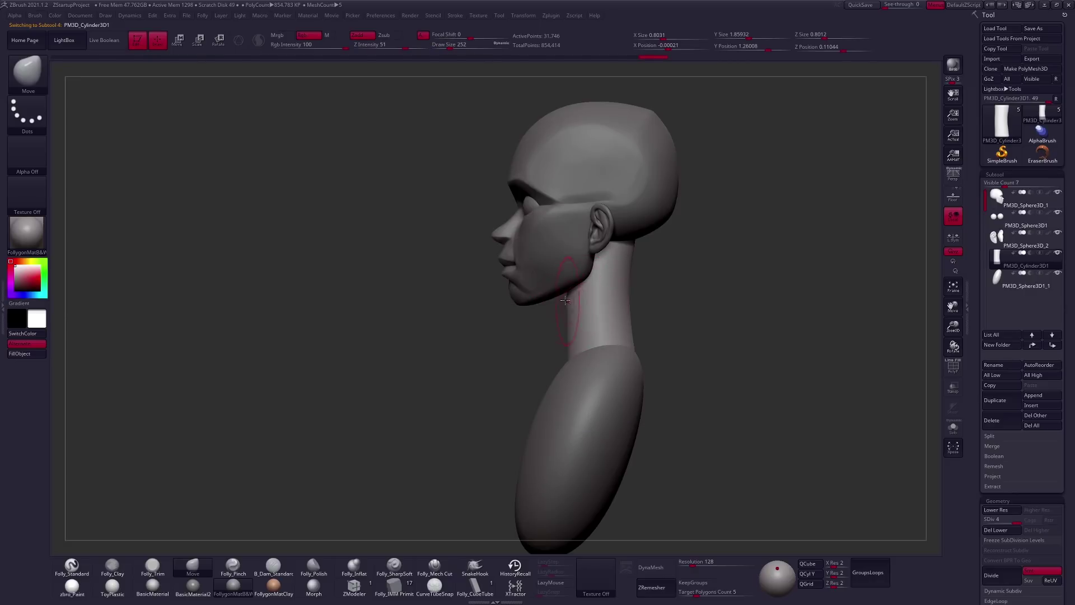
drag(613, 331, 629, 303)
Remesh the neck cylinder with DynaMesh at resolution 128 and apply Mirror And Weld to it.
click(434, 565)
mouse_move(532, 322)
right_down()
mouse_move(622, 319)
mouse_move(615, 315)
mouse_move(641, 306)
mouse_move(621, 329)
mouse_move(624, 403)
mouse_move(636, 367)
right_up()
click(650, 566)
click(629, 585)
key(space)
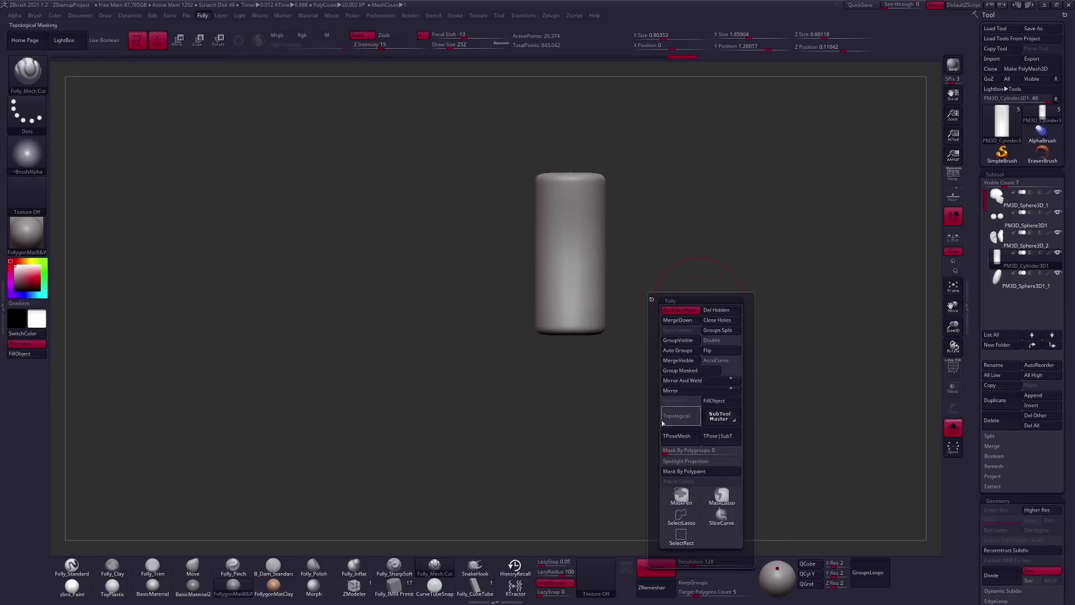
click(699, 381)
Pull the back of the neck base out toward the ribcage in profile and smooth the transition.
right_drag(643, 249, 574, 249)
key(b)
key(m)
key(v)
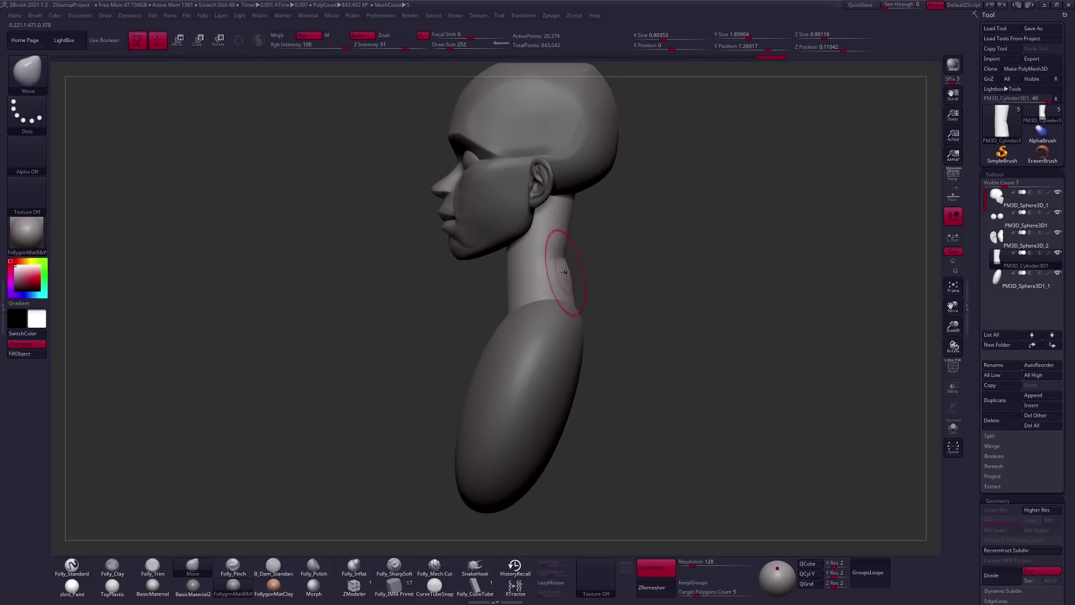
alt+right_drag(584, 305, 629, 341)
key(shift)
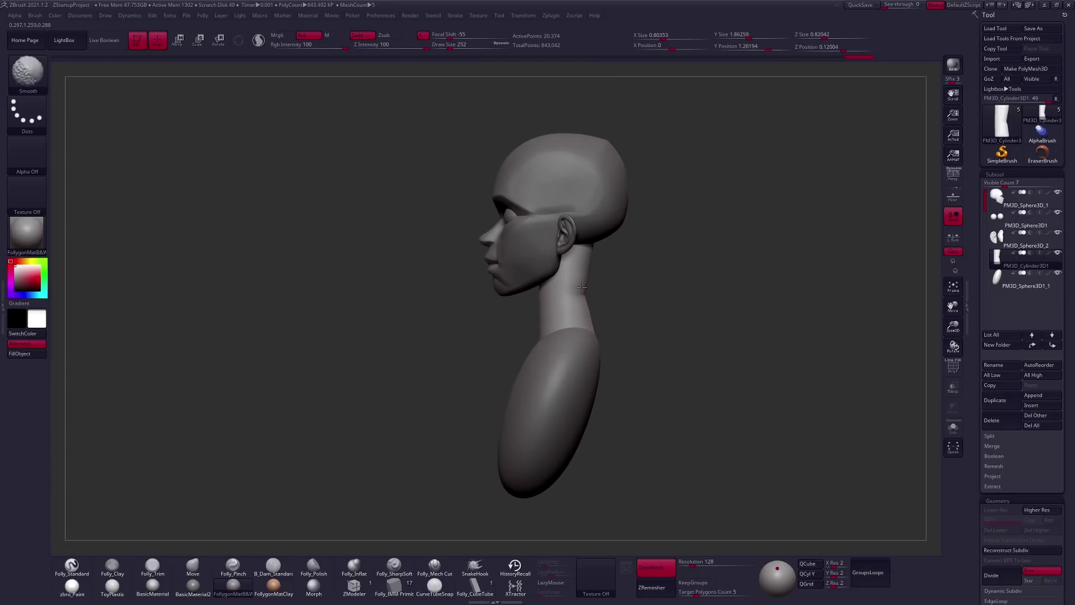
mouse_move(626, 334)
shift+mouse_down()
mouse_move(662, 350)
mouse_move(627, 325)
shift+mouse_up()
Slim the neck below the jaw from the front and smooth its front and side contours.
key(s)
mouse_move(599, 401)
alt+mouse_down()
mouse_move(599, 356)
mouse_move(620, 332)
alt+mouse_up()
key(space)
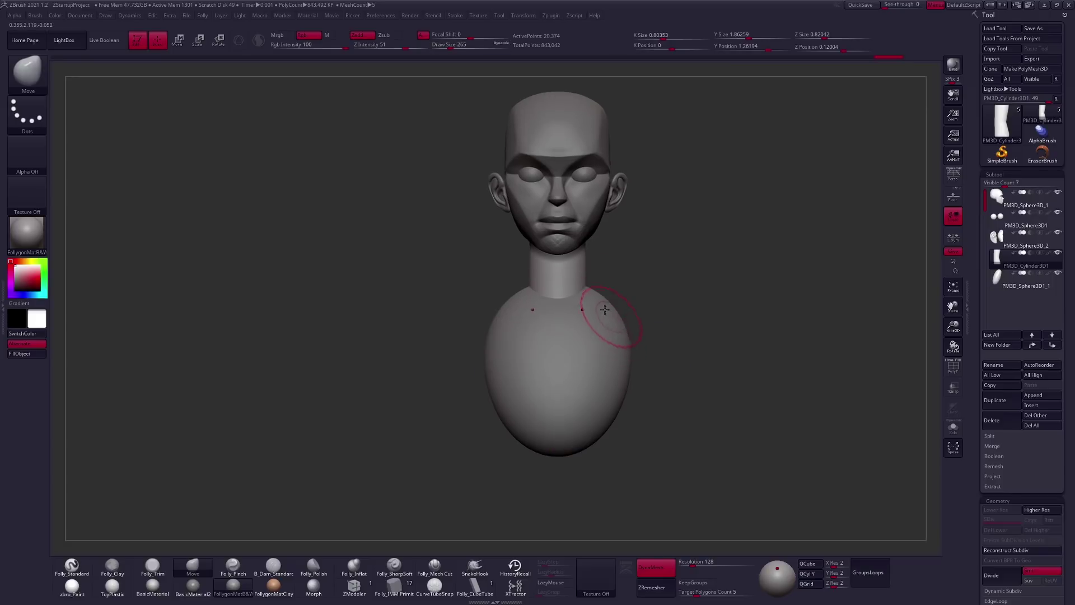
mouse_move(583, 263)
mouse_down()
mouse_move(587, 204)
mouse_move(584, 224)
mouse_up()
key(ctrl+shift+s)
key(space)
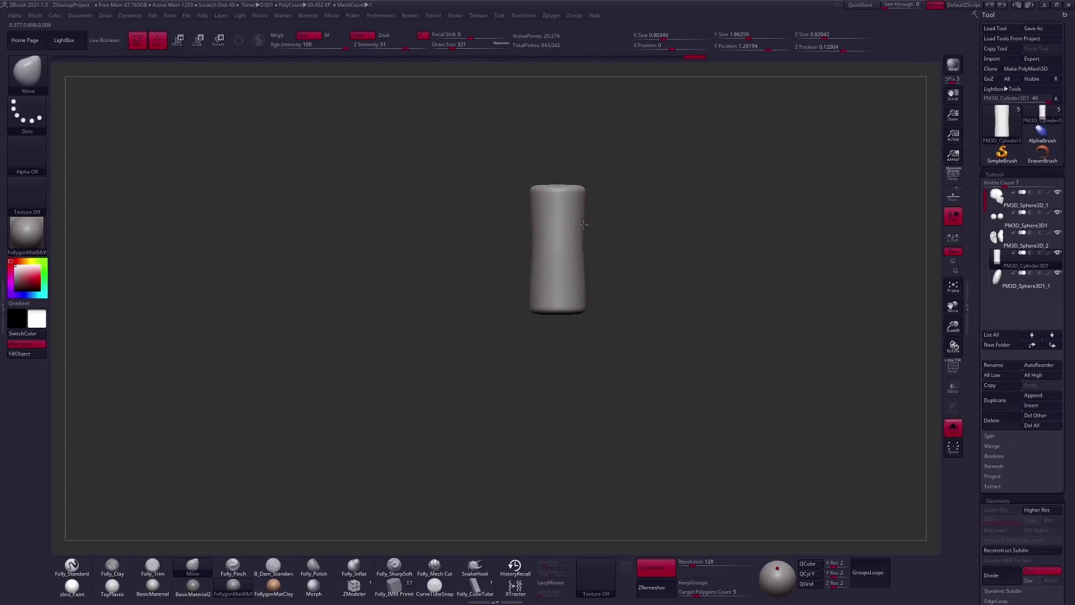
key(ctrl+shift+s)
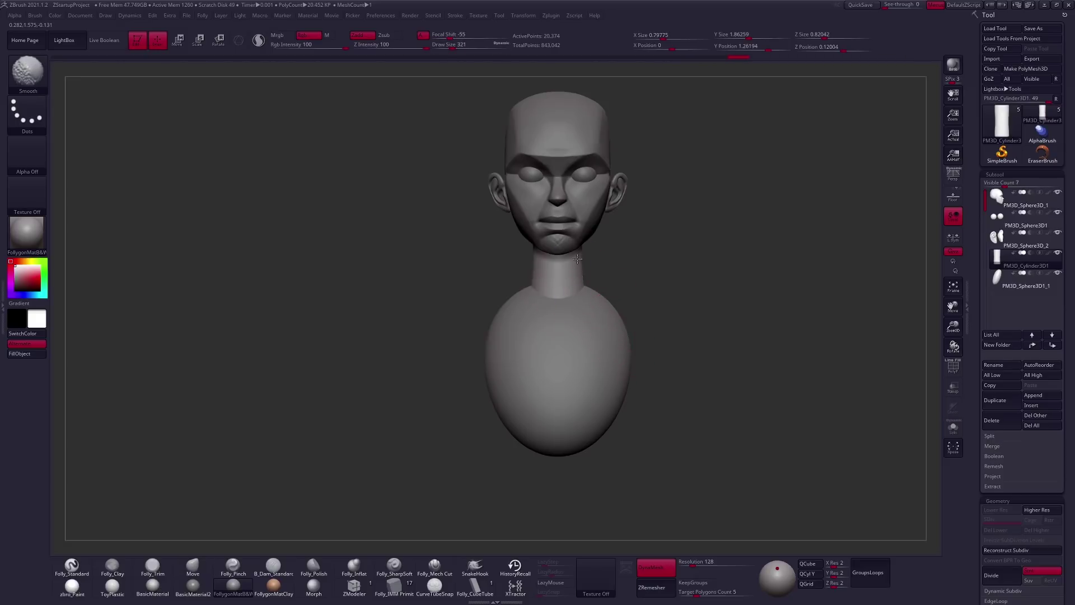
right_drag(579, 270, 592, 231)
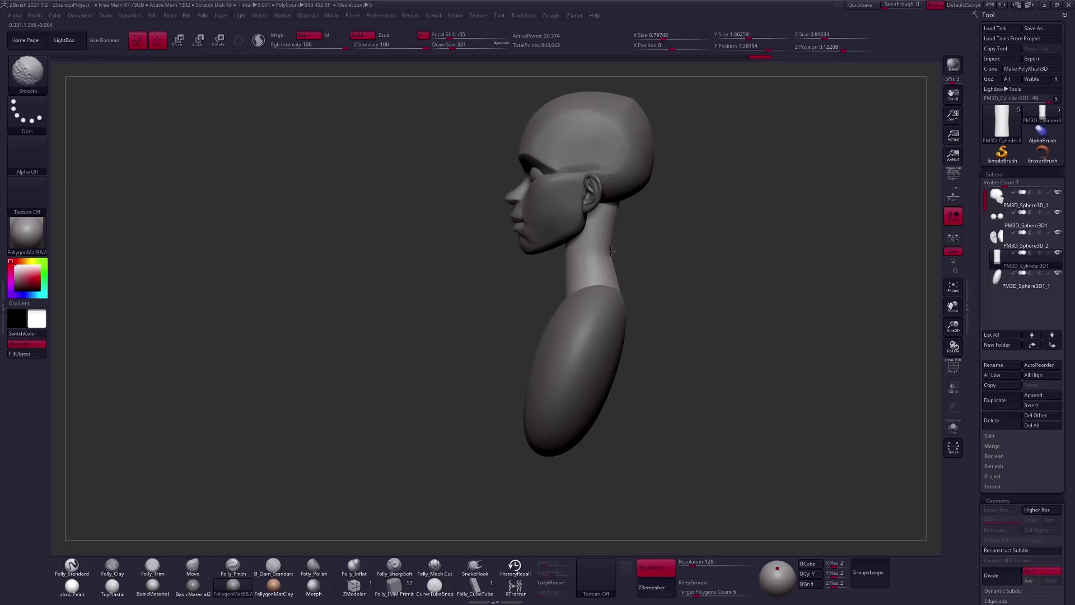
right_drag(638, 347, 678, 340)
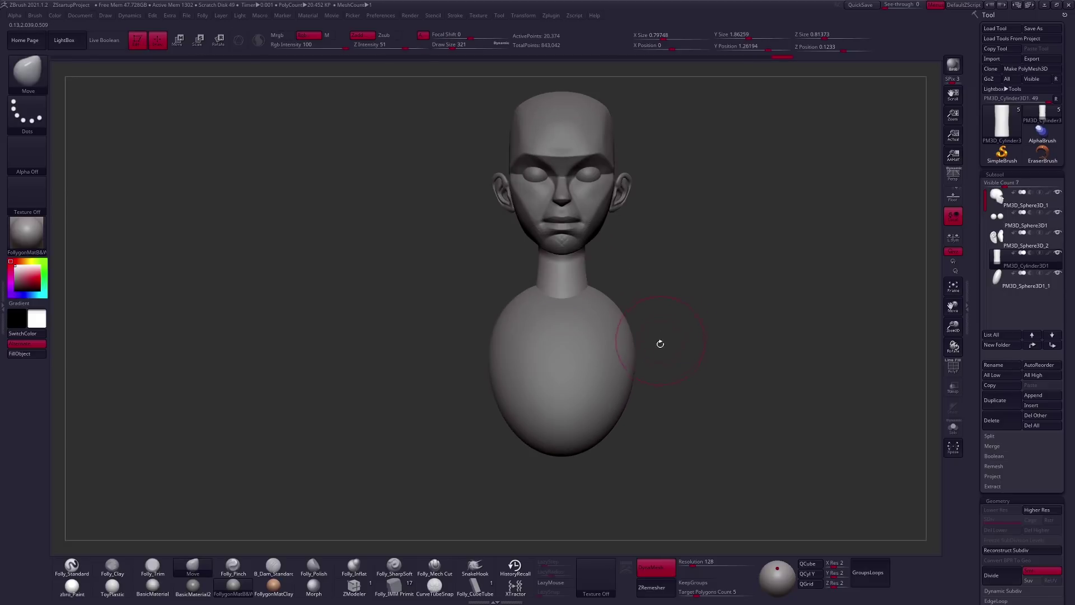
Refine the ribcage volume from the front and side with the Move brush.
alt+click(622, 341)
ctrl+right_drag(582, 365, 613, 354)
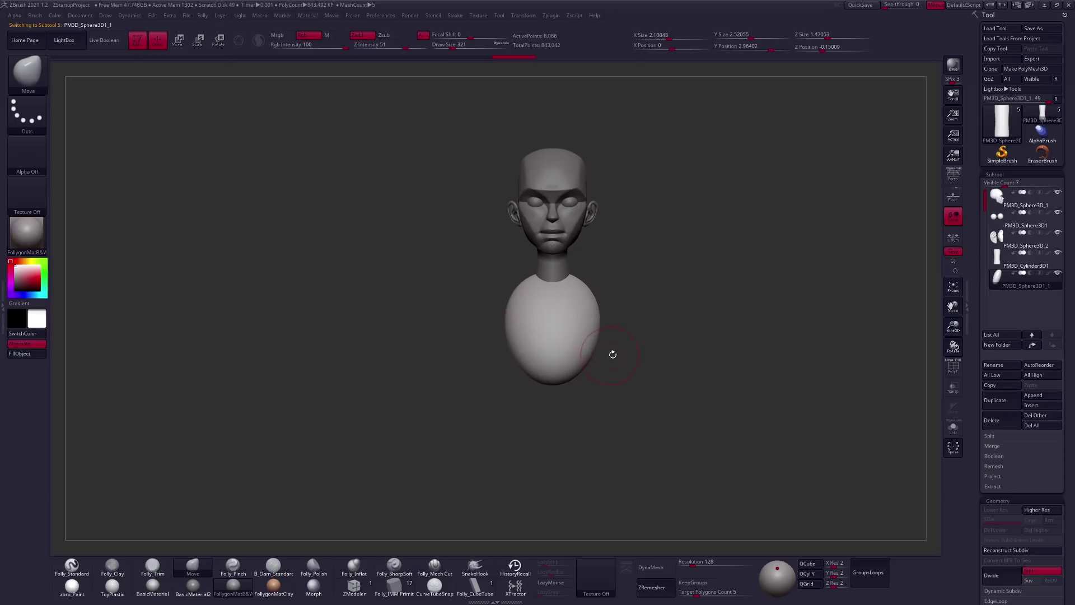
key(space)
drag(612, 354, 621, 364)
mouse_move(622, 364)
right_down()
mouse_move(619, 415)
mouse_move(595, 379)
right_up()
key(space)
drag(614, 354, 633, 354)
right_drag(633, 354, 605, 285)
key(bracketright)
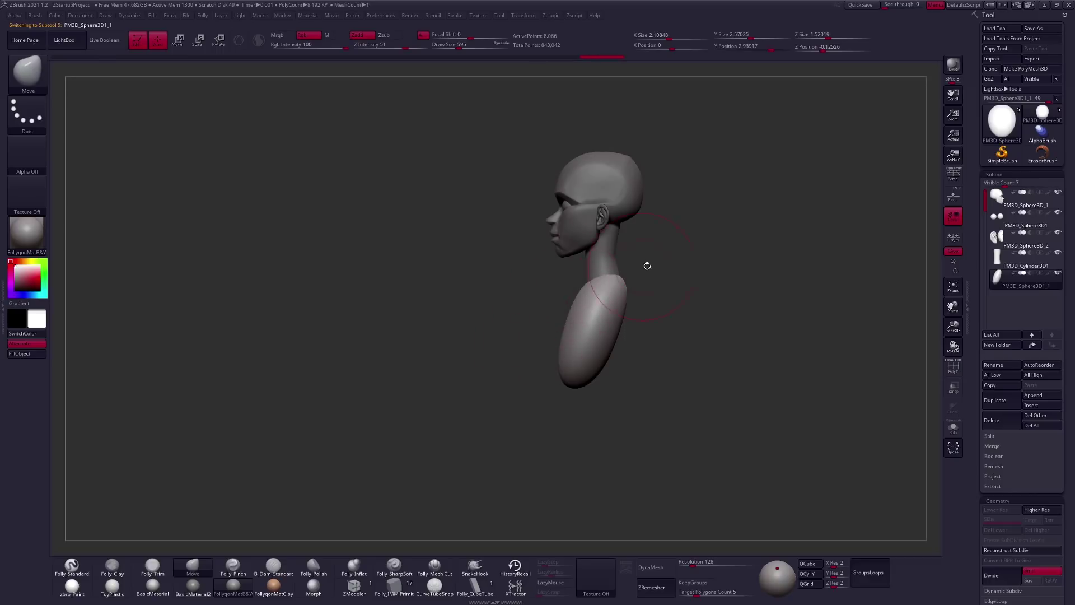
Push the lower middle of the ribcage upward to form the rib arch.
right_drag(574, 365, 548, 396)
key(space)
drag(548, 396, 534, 396)
right_drag(548, 397, 548, 391)
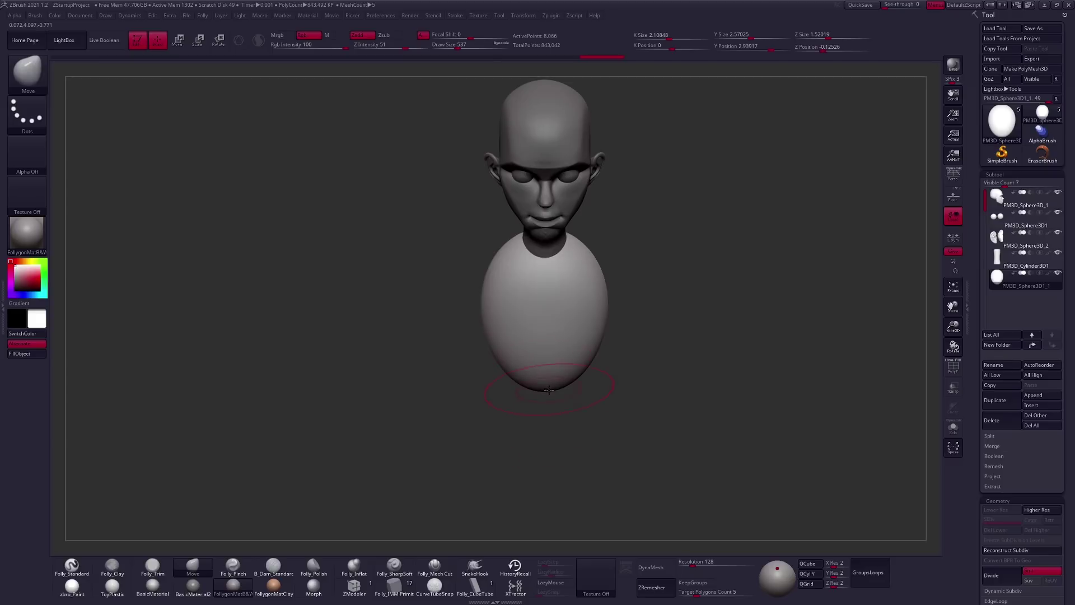
shift+right_drag(587, 357, 589, 353)
mouse_move(586, 358)
shift+right_down()
mouse_move(604, 350)
mouse_move(581, 367)
mouse_move(582, 350)
mouse_move(556, 379)
mouse_move(610, 358)
mouse_move(667, 364)
mouse_move(626, 314)
mouse_move(688, 347)
mouse_move(634, 381)
shift+right_up()
ZRemesh the neck with a target polygon count of 0.1.
right_click(632, 282)
alt+click(632, 281)
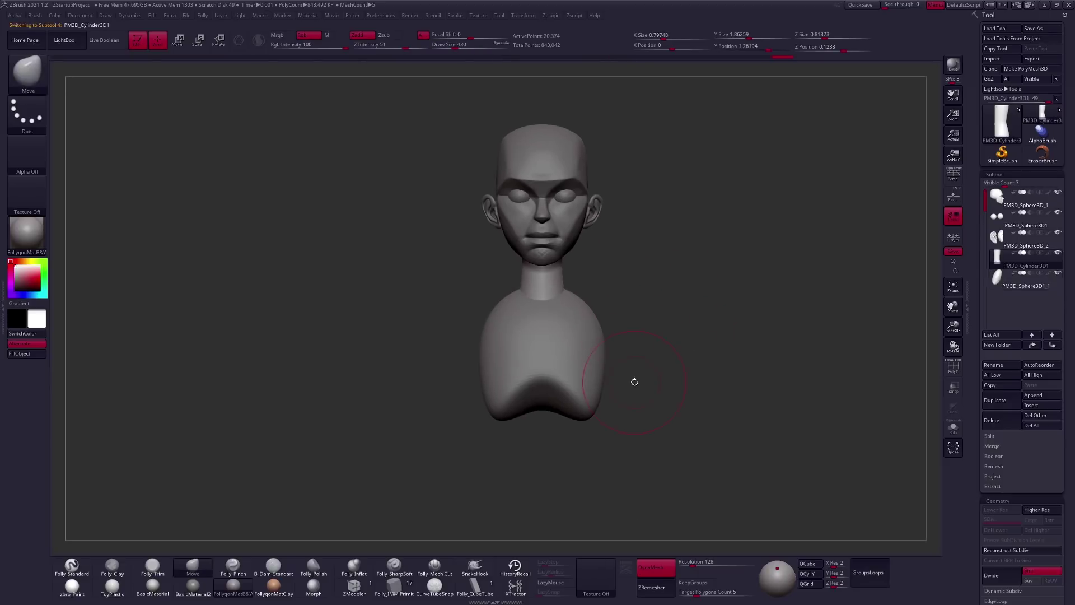
drag(697, 593, 672, 592)
right_drag(627, 358, 612, 336)
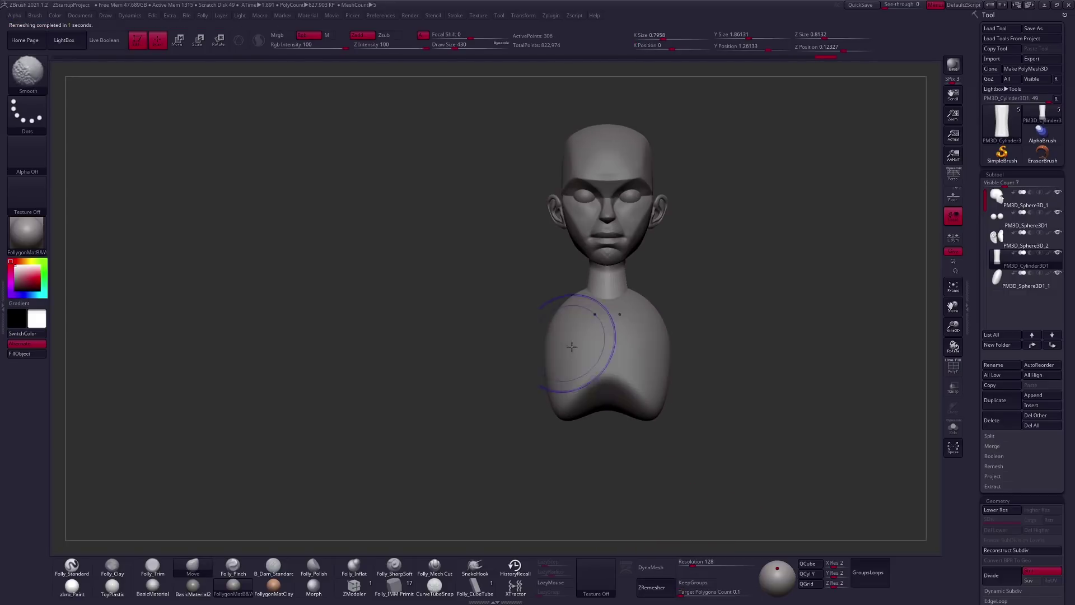
Insert a primitive sphere into the ribcage subtool at the rib arch using the IMM Primitives brush.
alt+click(649, 352)
alt+right_drag(644, 358, 611, 370)
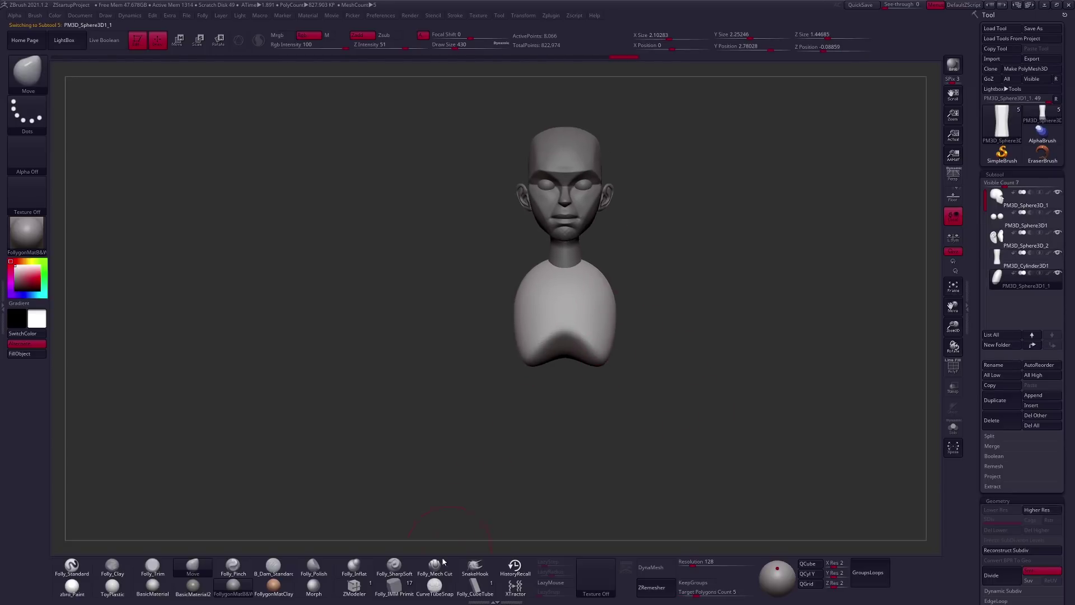
click(394, 585)
key(m)
click(821, 312)
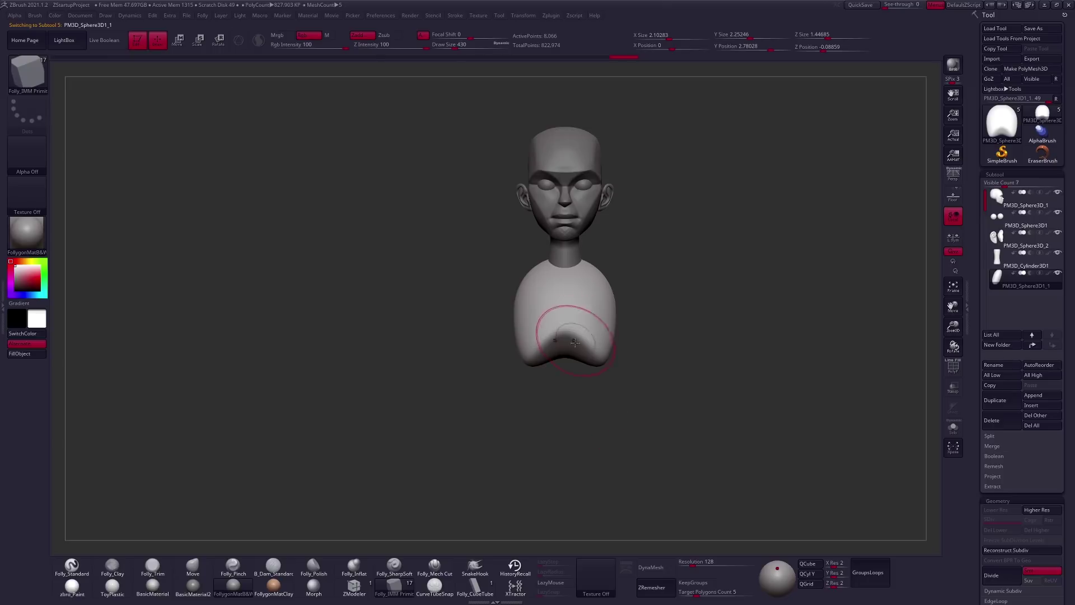
right_drag(575, 343, 567, 359)
drag(564, 378, 588, 392)
shift+right_drag(588, 392, 570, 374)
Move the inserted sphere into place under the rib arch as the belly, adjusting it from front and side.
key(w)
drag(569, 371, 580, 390)
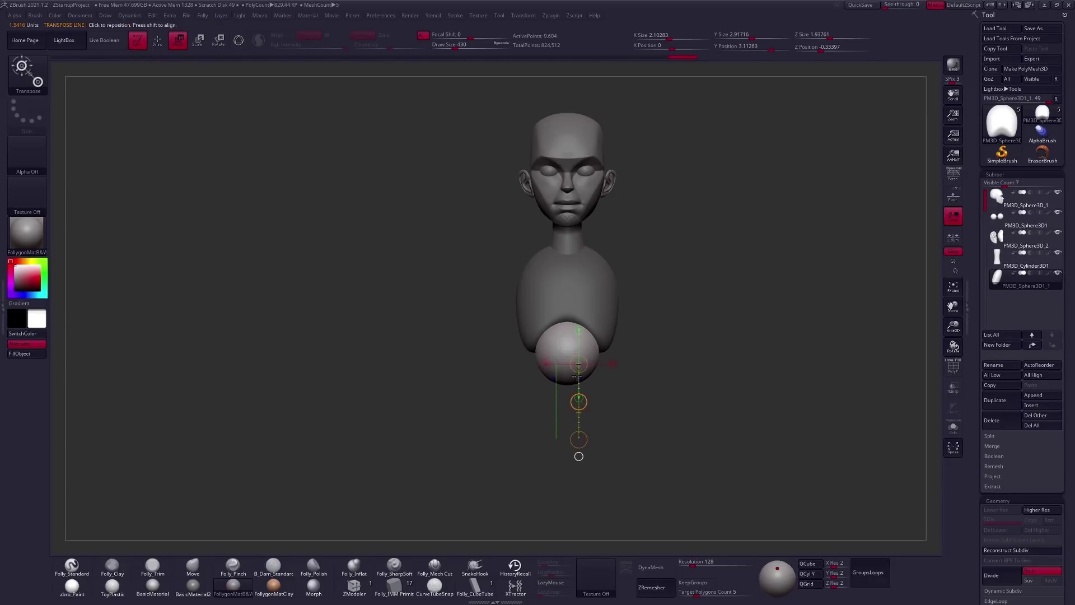
key(q)
right_drag(607, 360, 607, 352)
key(space)
key(w)
drag(578, 335, 579, 451)
drag(604, 347, 605, 448)
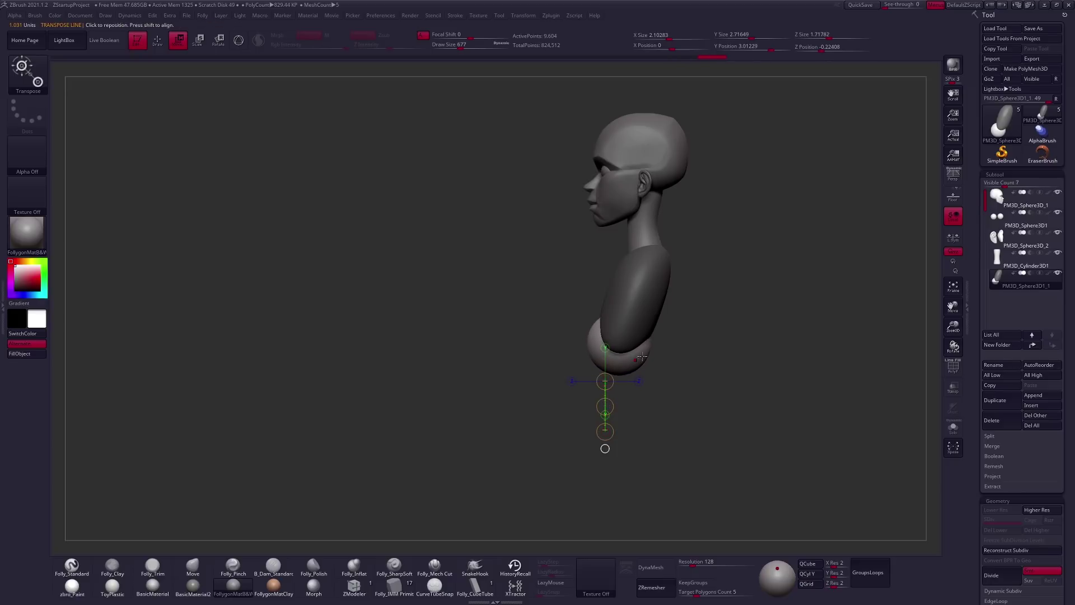
Pull in the lower sides of the ribcage with the Move brush so it tapers toward the belly.
key(q)
mouse_move(613, 341)
right_down()
mouse_move(635, 336)
mouse_move(650, 297)
right_up()
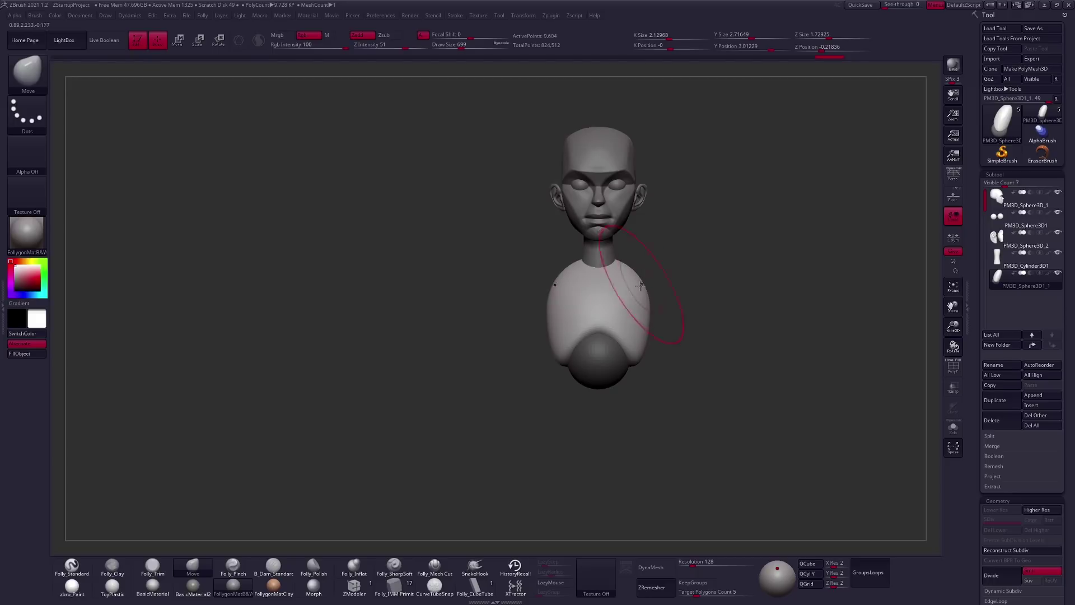
key(space)
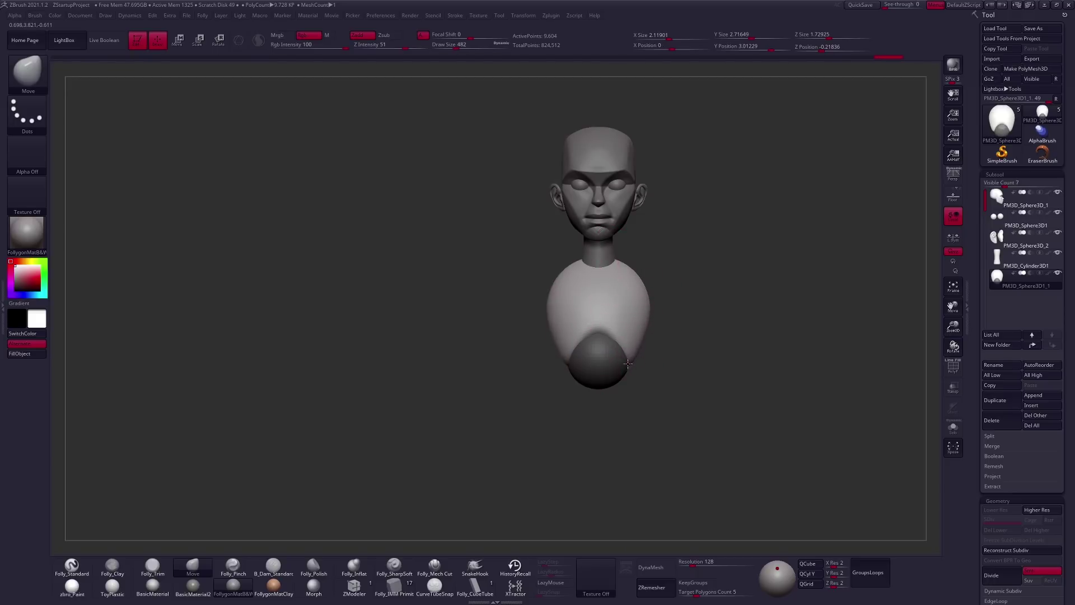
Place a copy of the belly sphere below it as the pelvis and shape it into an elongated form with the Move brush.
key(w)
mouse_move(643, 336)
right_down()
mouse_move(621, 347)
mouse_move(611, 298)
right_up()
drag(611, 298, 613, 409)
key(q)
mouse_move(611, 415)
right_down()
mouse_move(679, 391)
mouse_move(621, 367)
mouse_move(625, 343)
mouse_move(628, 358)
right_up()
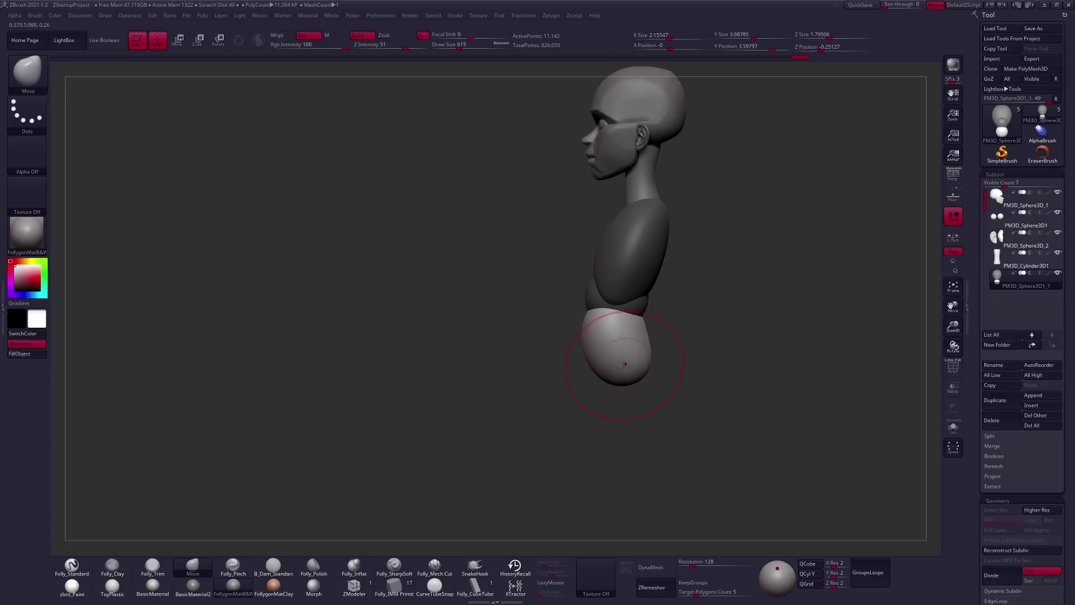
mouse_move(632, 333)
shift+right_down()
mouse_move(647, 360)
mouse_move(703, 302)
mouse_move(676, 341)
mouse_move(708, 362)
mouse_move(782, 331)
mouse_move(749, 345)
mouse_move(653, 339)
shift+right_up()
right_click(612, 343)
Insert mirrored spheres beside the upper ribcage with the IMM Primitives brush and move them inward against the torso.
click(394, 585)
mouse_move(498, 431)
alt+right_down()
mouse_move(636, 408)
mouse_move(593, 301)
mouse_move(636, 295)
mouse_move(627, 291)
alt+right_up()
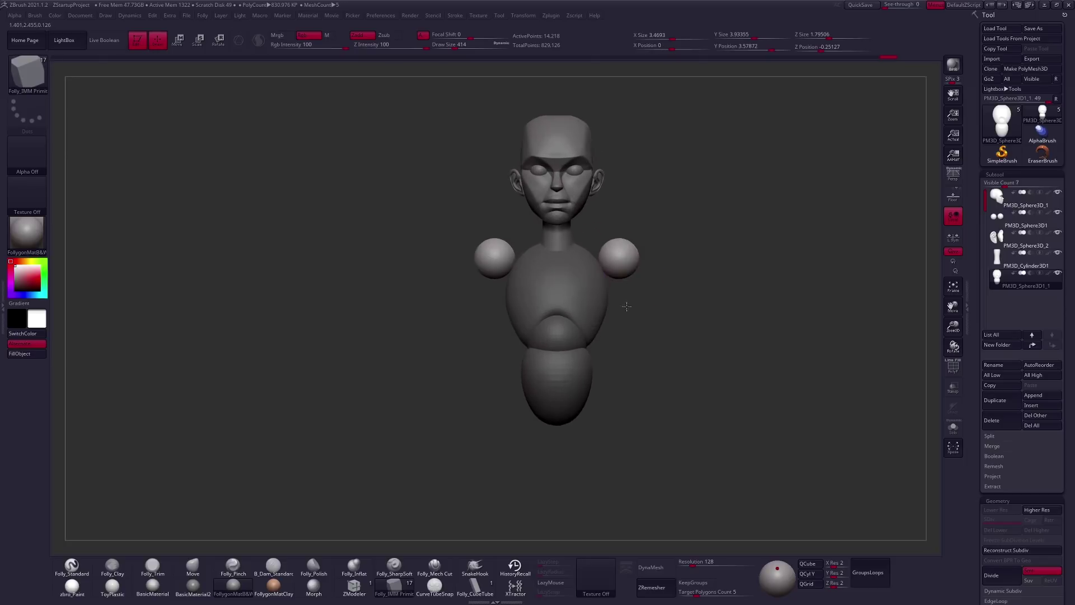
key(w)
drag(627, 238, 626, 355)
drag(626, 305, 609, 313)
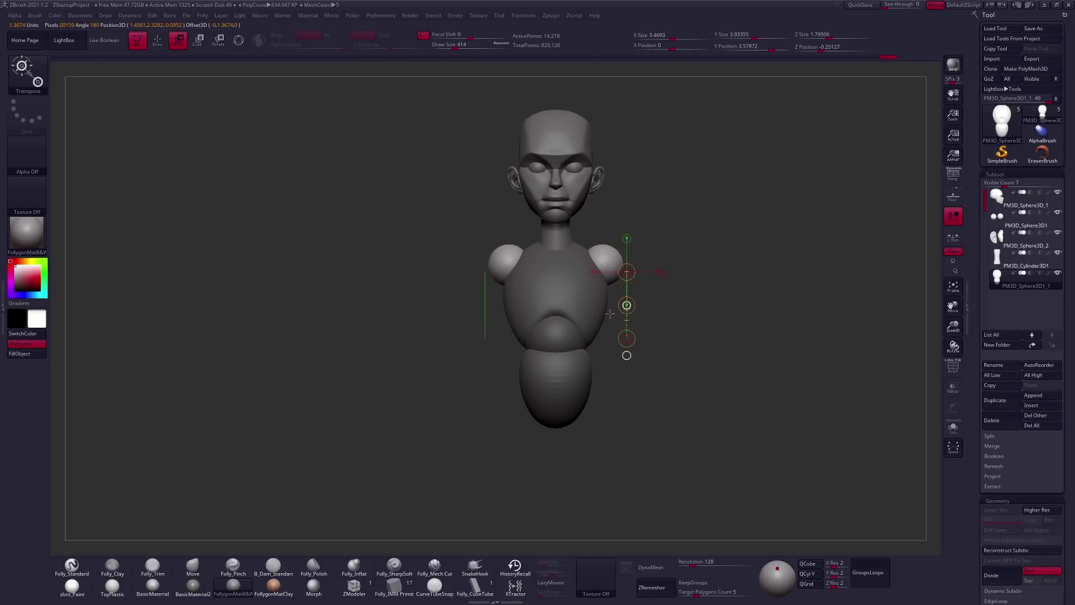
key(ctrl+z)
Stretch the inserted spheres outward into rounded shoulders with the Move brush, checking them from the side and front.
key(q)
key(space)
drag(615, 290, 598, 288)
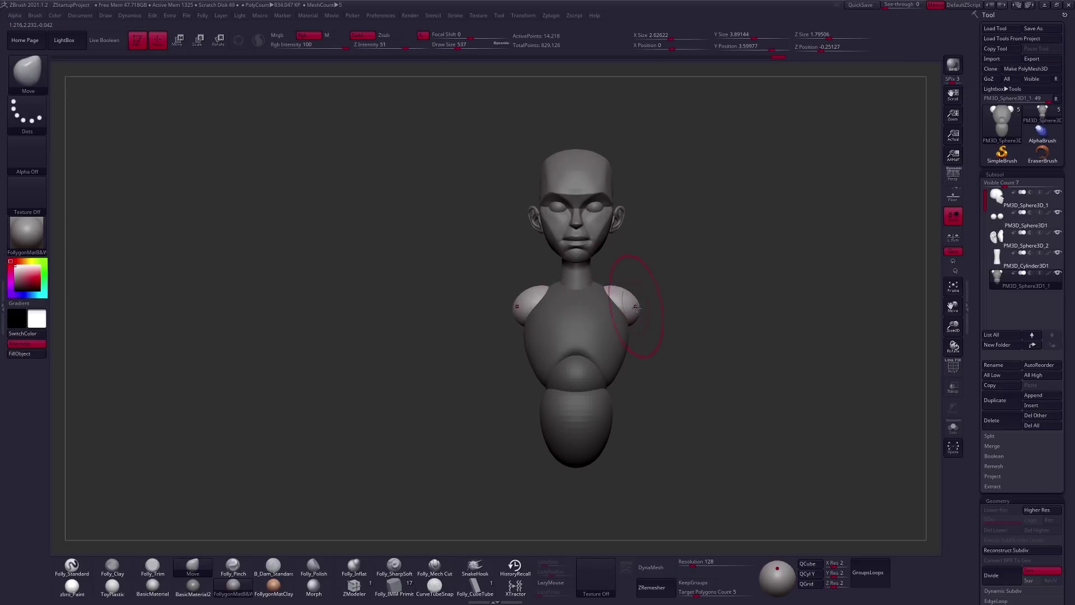
mouse_move(623, 307)
shift+right_down()
mouse_move(659, 293)
mouse_move(658, 274)
mouse_move(643, 283)
mouse_move(660, 300)
mouse_move(649, 285)
shift+right_up()
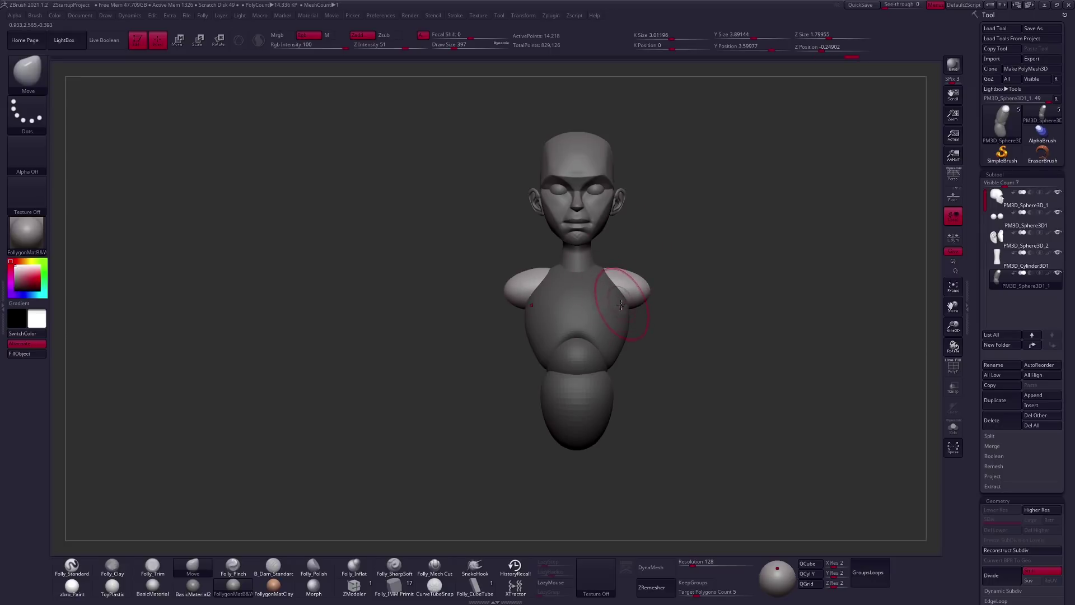
key(space)
drag(644, 286, 648, 290)
mouse_move(648, 290)
right_down()
mouse_move(700, 297)
mouse_move(641, 321)
mouse_move(626, 299)
right_up()
right_drag(612, 337, 612, 324)
mouse_move(620, 268)
right_down()
mouse_move(633, 343)
mouse_move(660, 352)
mouse_move(647, 316)
mouse_move(645, 334)
mouse_move(711, 319)
mouse_move(635, 329)
right_up()
Refine the shoulders and upper ribcage proportions with the Move brush at varying draw sizes.
key(ctrl+shift+s)
key(space)
drag(617, 332, 633, 332)
key(bracketright)
key(space)
drag(588, 328, 571, 327)
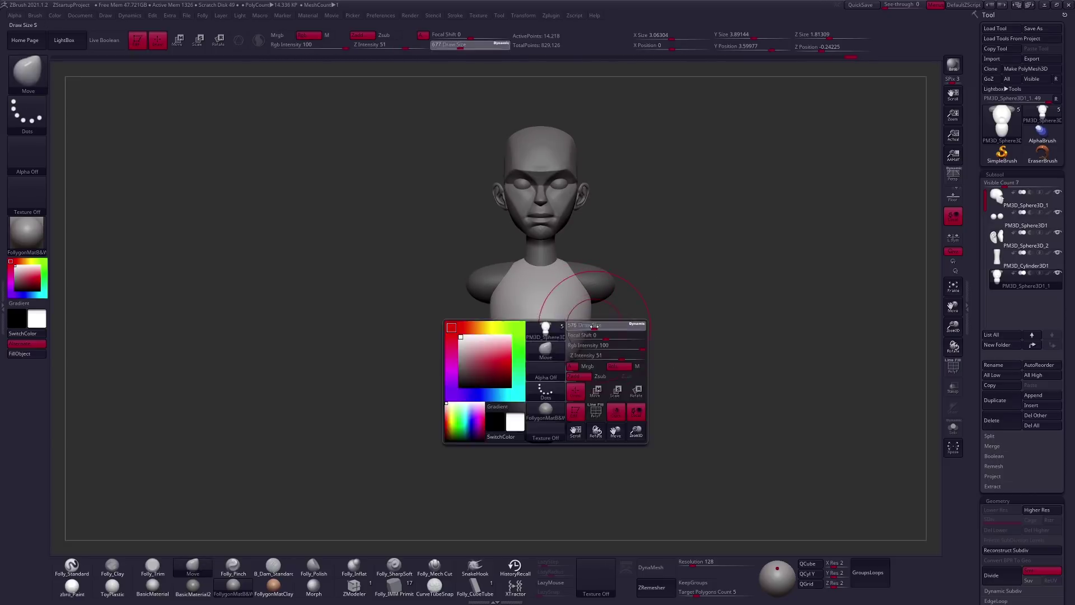
alt+drag(686, 331, 655, 314)
key(bracketleft)
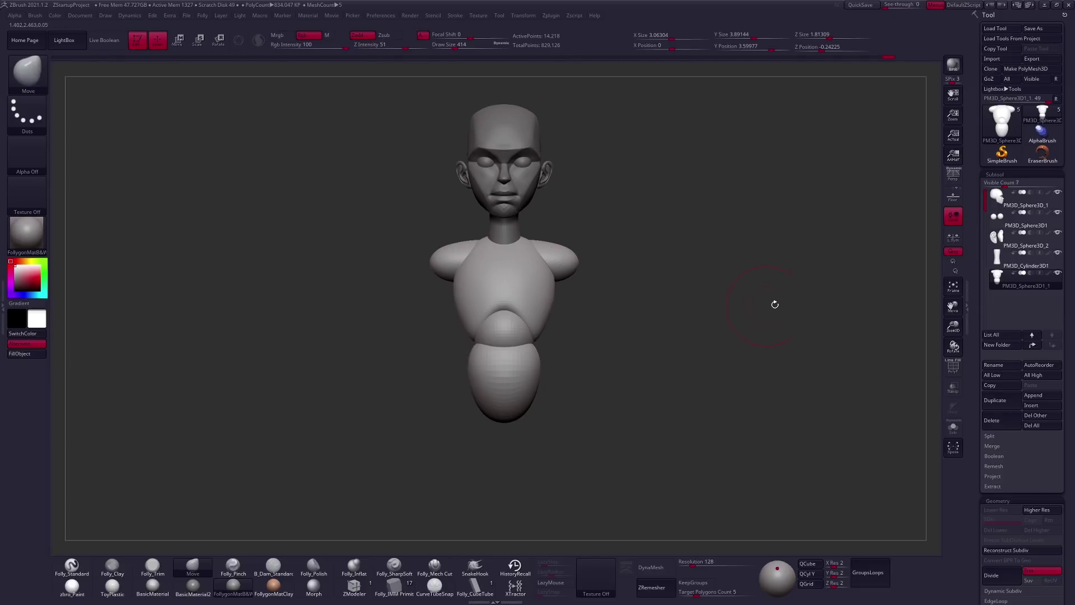
Duplicate the torso subtool and add mirrored Insert Sphere primitives at the shoulder ends of the copy.
click(1001, 408)
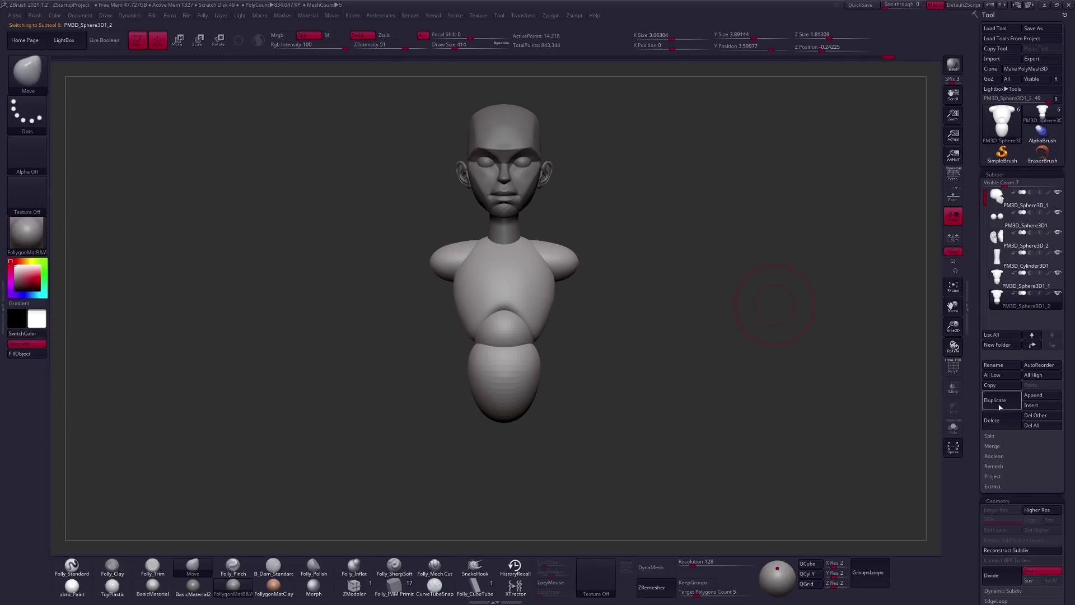
click(395, 586)
key(m)
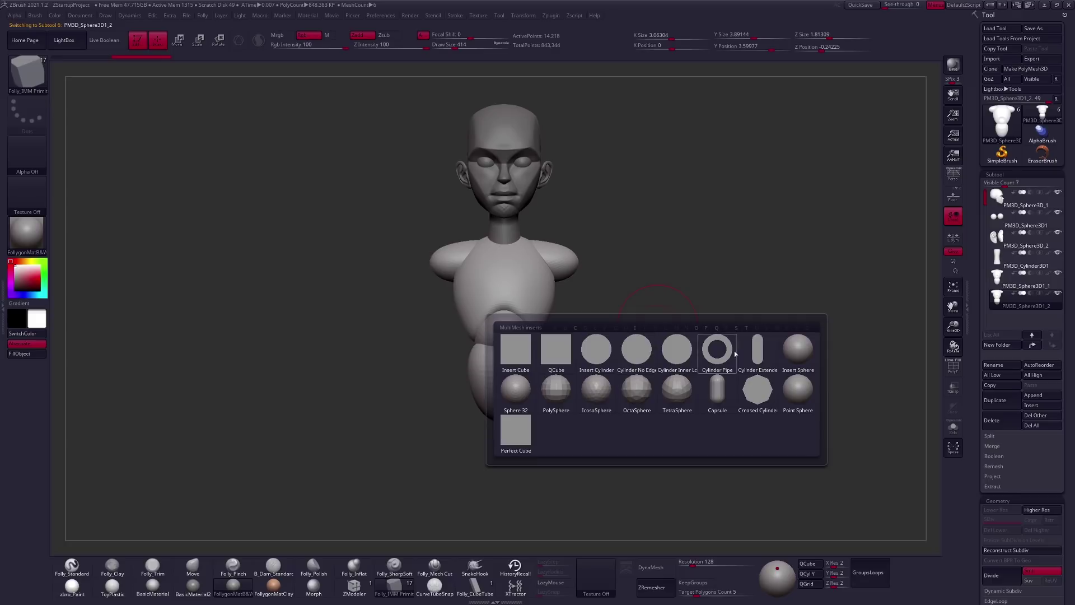
mouse_move(804, 358)
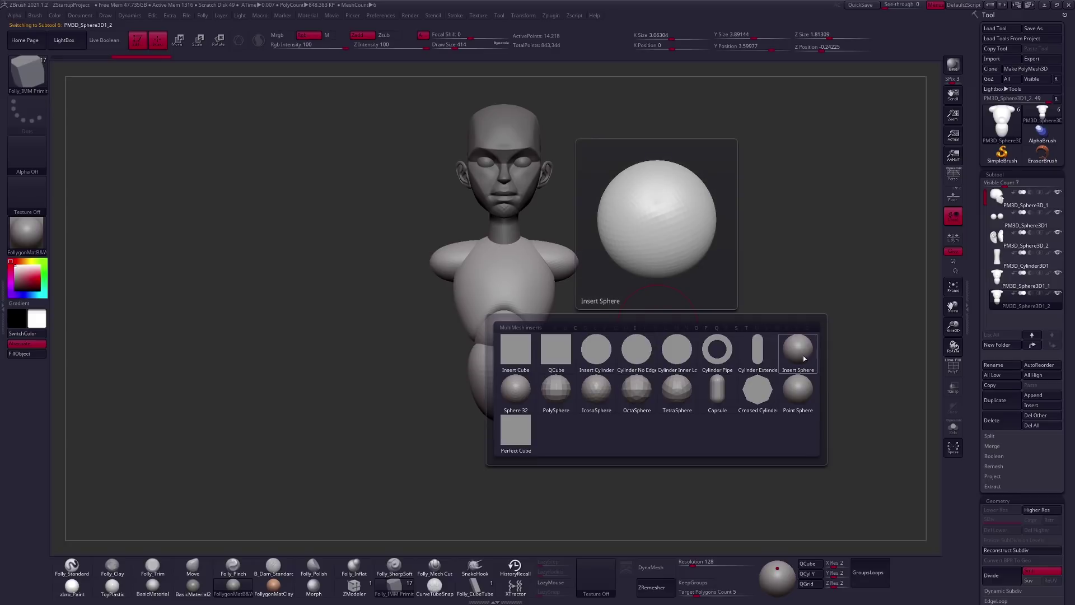
click(802, 354)
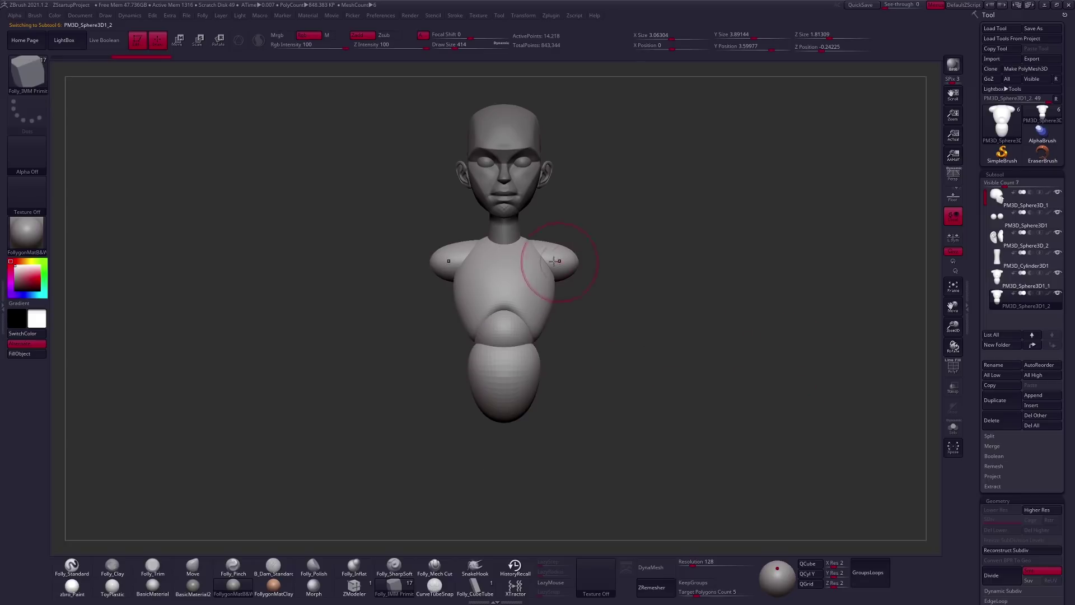
drag(569, 279, 568, 218)
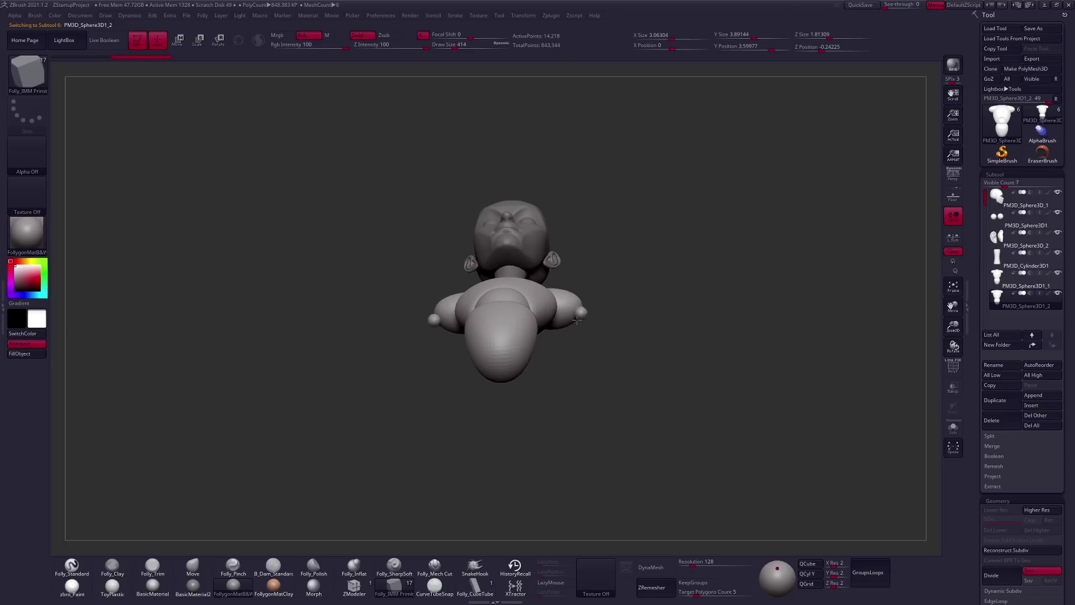
drag(577, 318, 582, 323)
Isolate the two new spheres in the duplicated subtool and delete the copied torso geometry.
right_drag(582, 331, 592, 353)
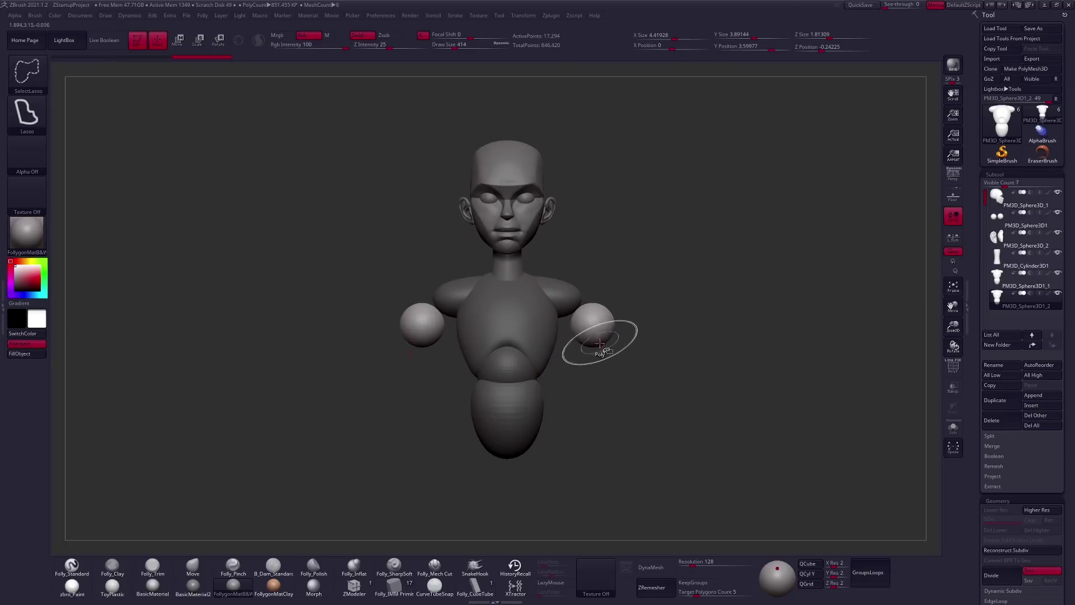
ctrl+alt+shift+click(605, 336)
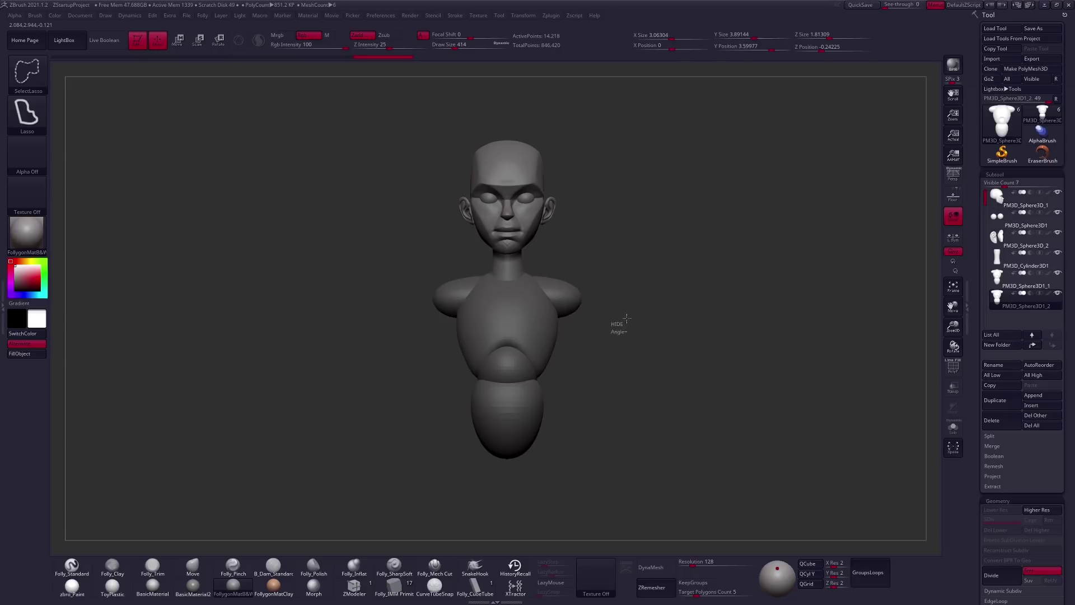
ctrl+shift+click(620, 325)
alt+drag(708, 272, 644, 328)
Stretch the two spheres into elongated upper arms and position them below the shoulders.
right_click(637, 325)
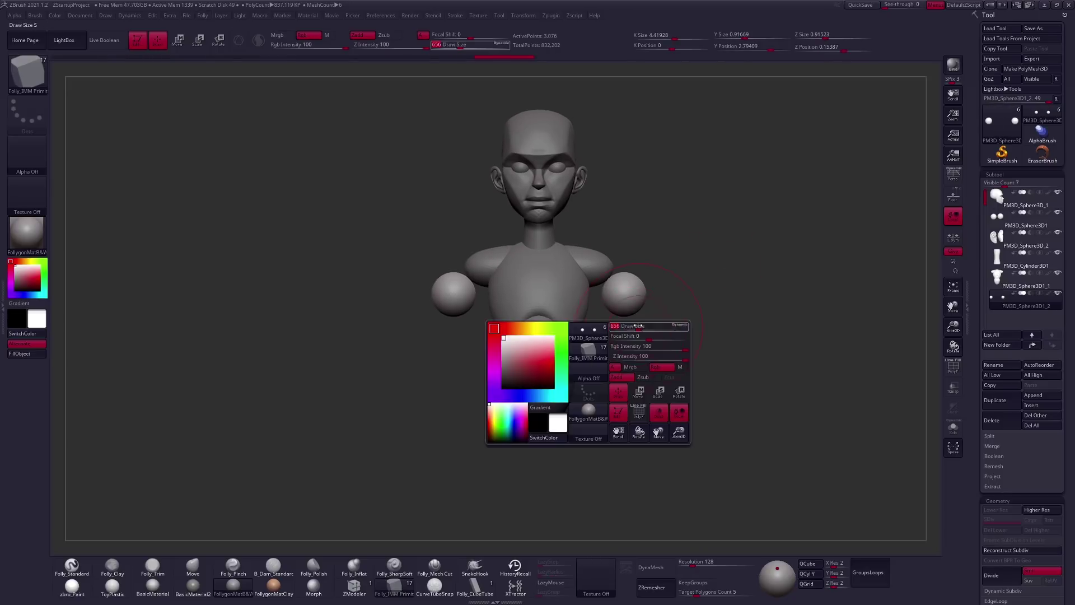
mouse_move(628, 280)
shift+right_down()
mouse_move(684, 301)
mouse_move(634, 315)
shift+right_up()
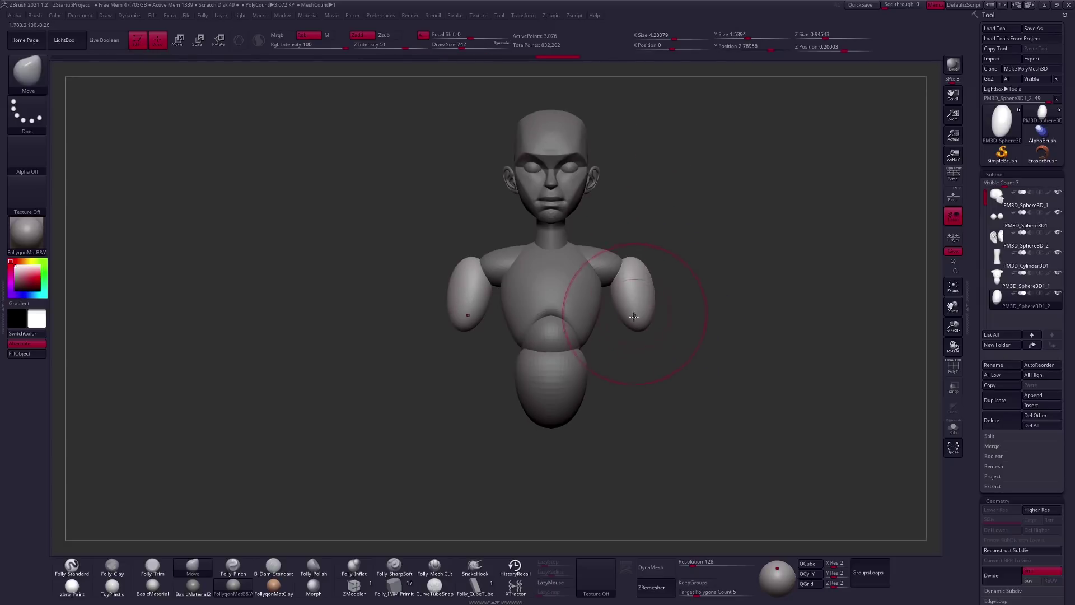
key(w)
mouse_move(638, 319)
mouse_down()
mouse_move(640, 379)
mouse_move(622, 313)
mouse_up()
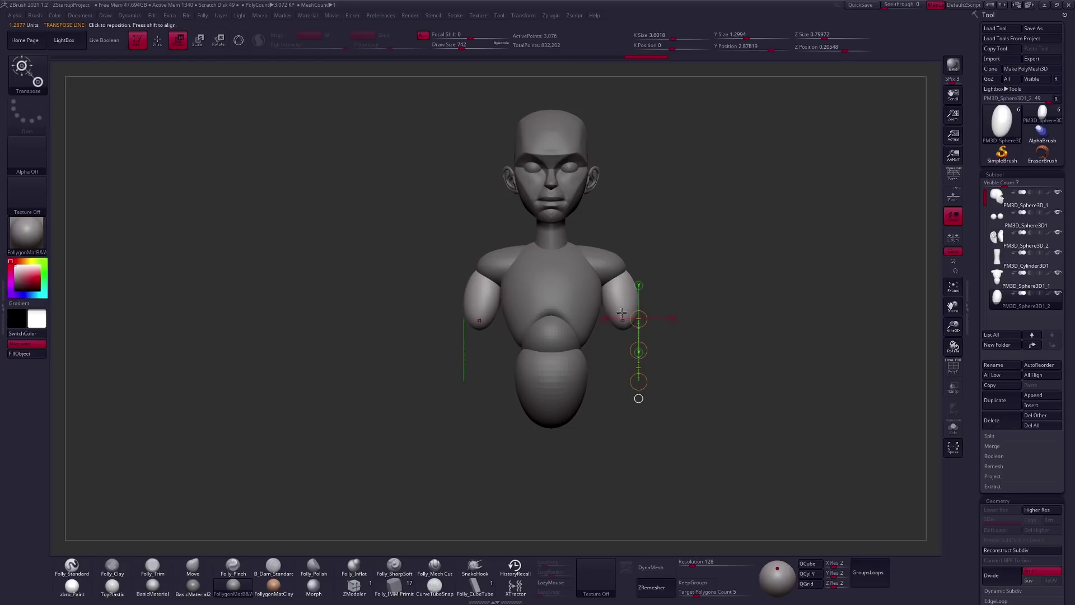
drag(618, 272, 629, 365)
drag(547, 353, 611, 354)
key(q)
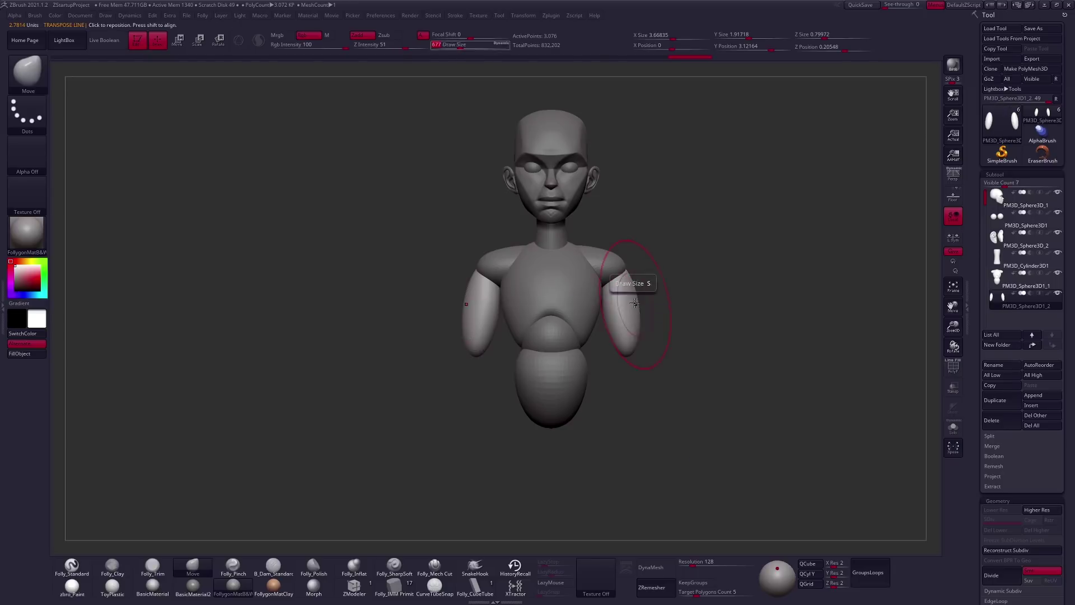
Duplicate the upper arms downward within the subtool as forearms and shape them into tapered forms.
key(w)
key(ctrl+z)
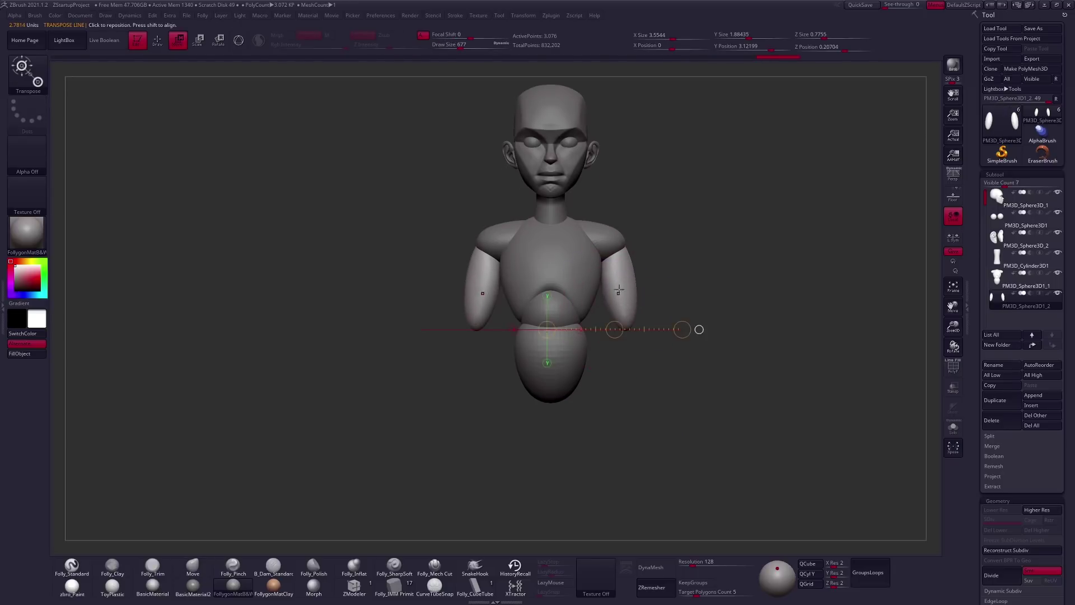
drag(618, 290, 636, 398)
ctrl+drag(629, 336, 639, 412)
key(q)
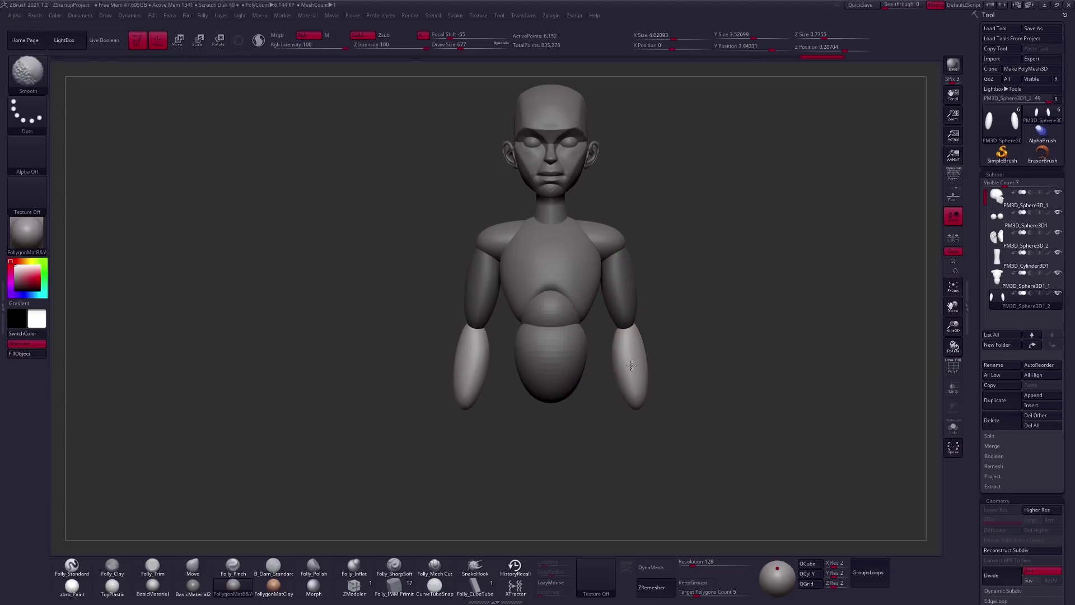
shift+drag(632, 373, 629, 334)
drag(632, 380, 615, 365)
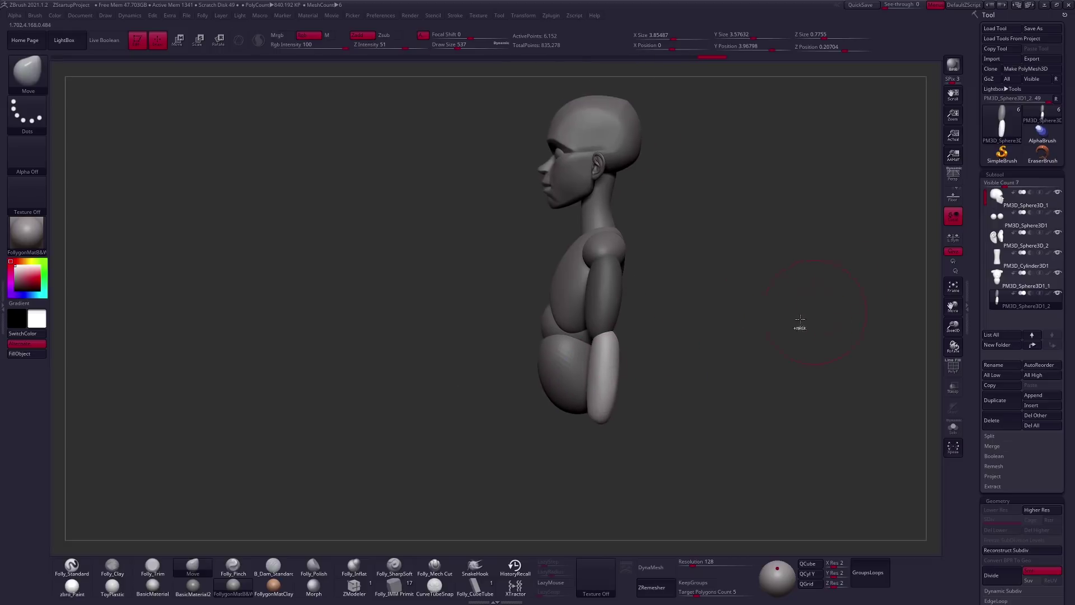
Rotate both arm segments together slightly backward about the shoulder in side view.
alt+click(618, 297)
key(r)
mouse_move(608, 256)
mouse_down()
mouse_move(596, 442)
mouse_move(637, 442)
mouse_move(547, 462)
mouse_up()
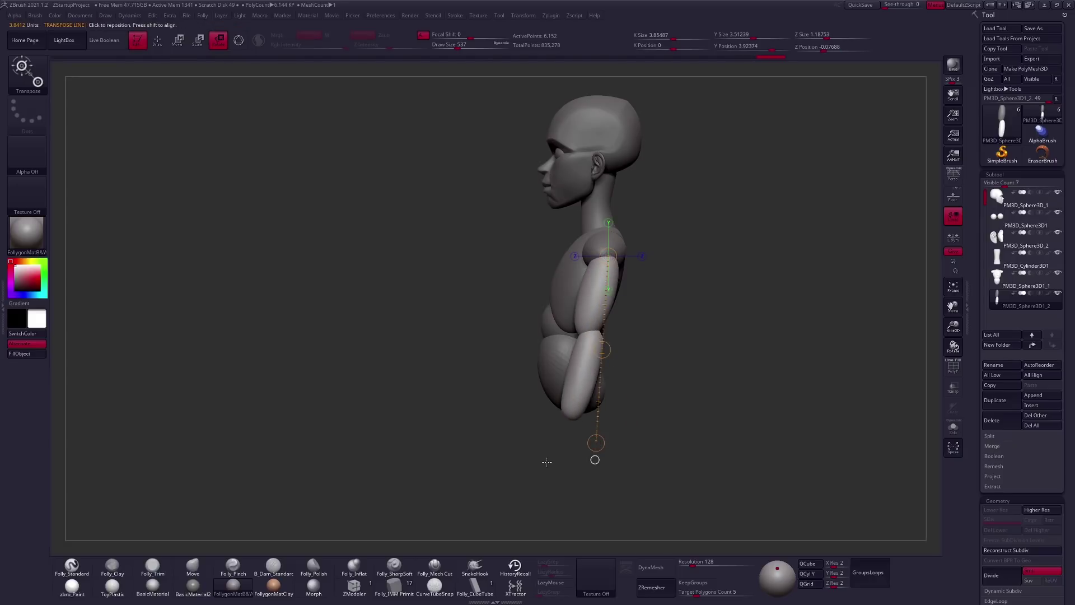
key(ctrl)
key(ctrl+z)
drag(596, 443, 621, 447)
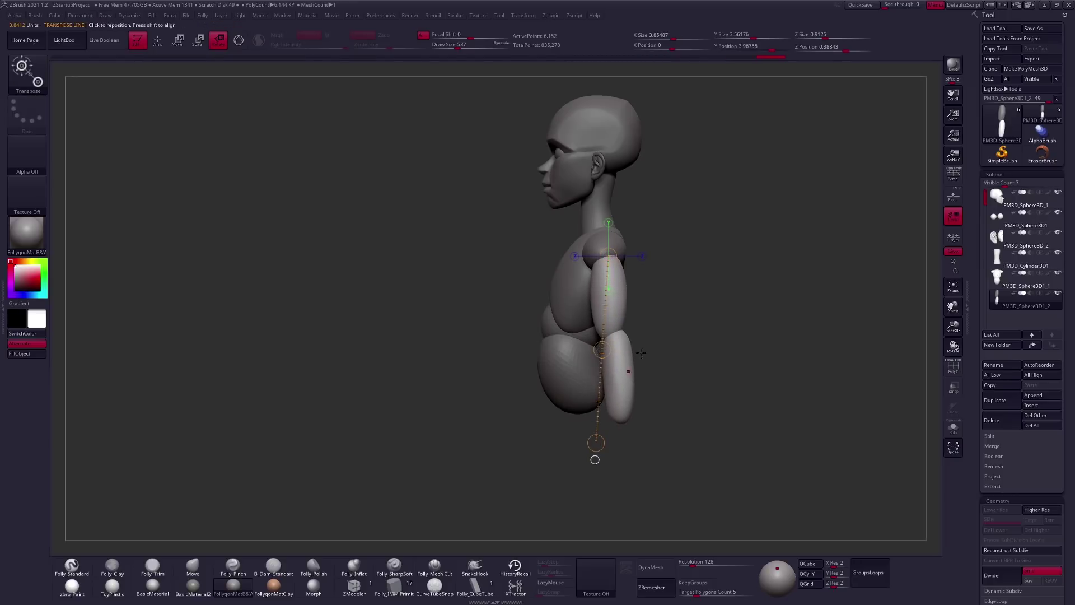
Refine the shape and alignment of the upper arms and forearms with the Move brush.
key(q)
shift+drag(638, 358, 603, 394)
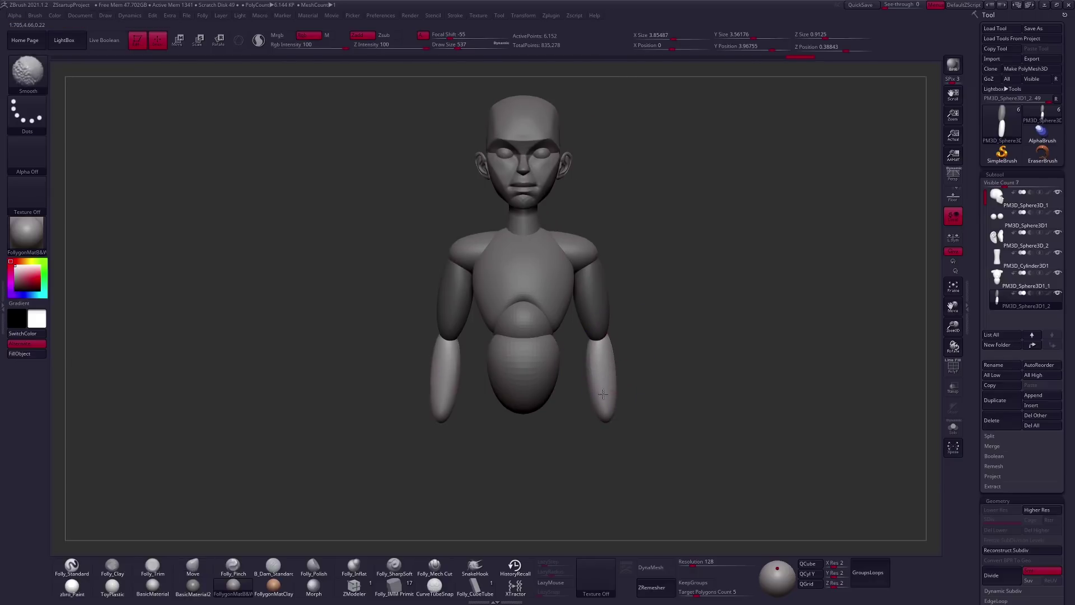
right_drag(596, 348, 627, 313)
right_click(588, 343)
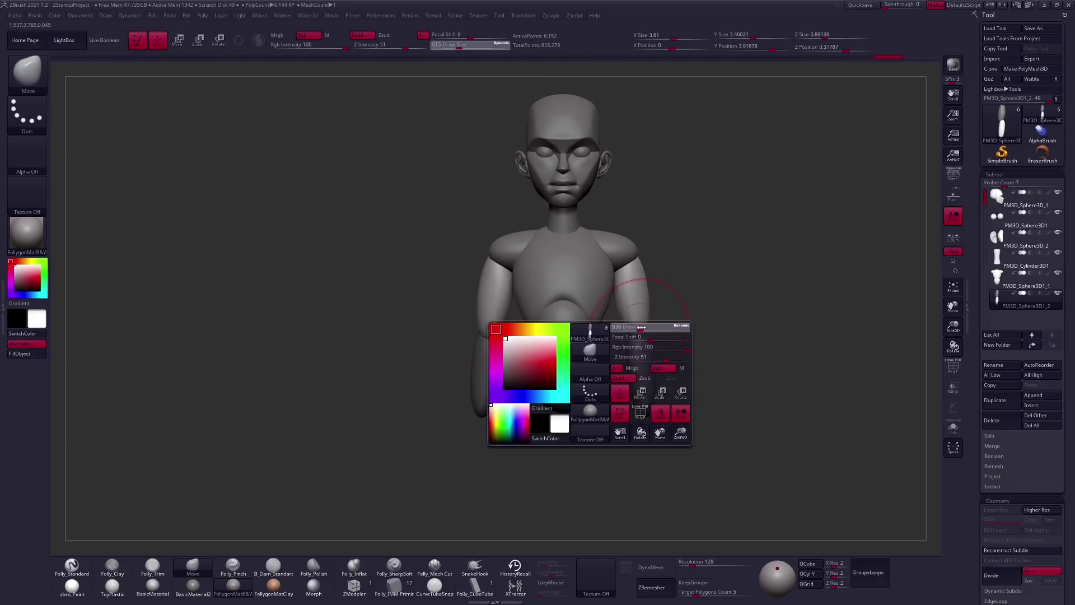
right_drag(588, 342, 589, 345)
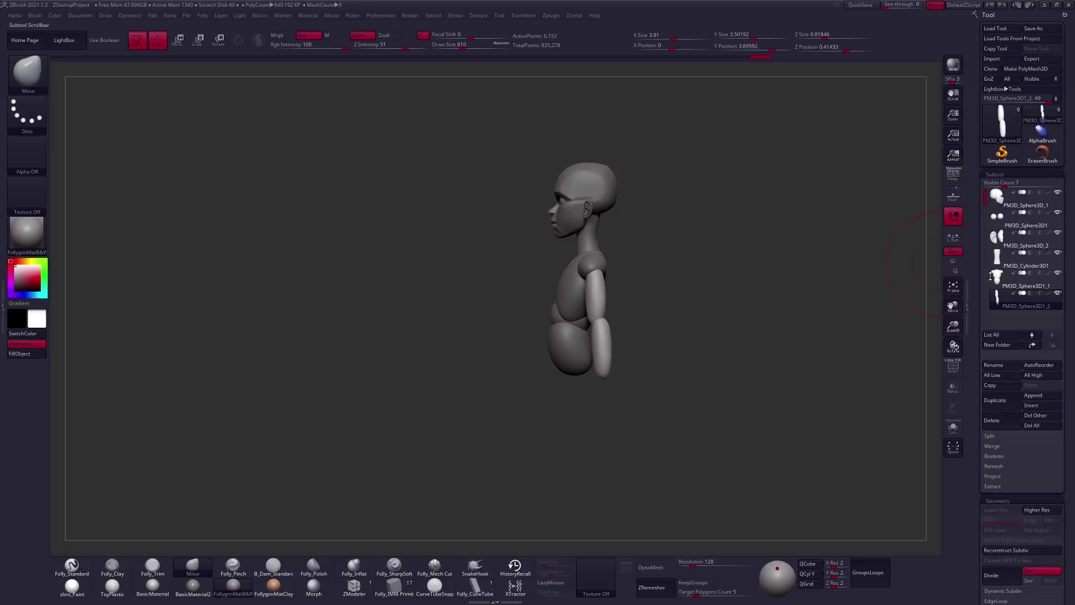
Select the torso subtool and merge its parts with DynaMesh at resolution 128.
click(993, 275)
key(ctrl+shift+s)
right_click(585, 328)
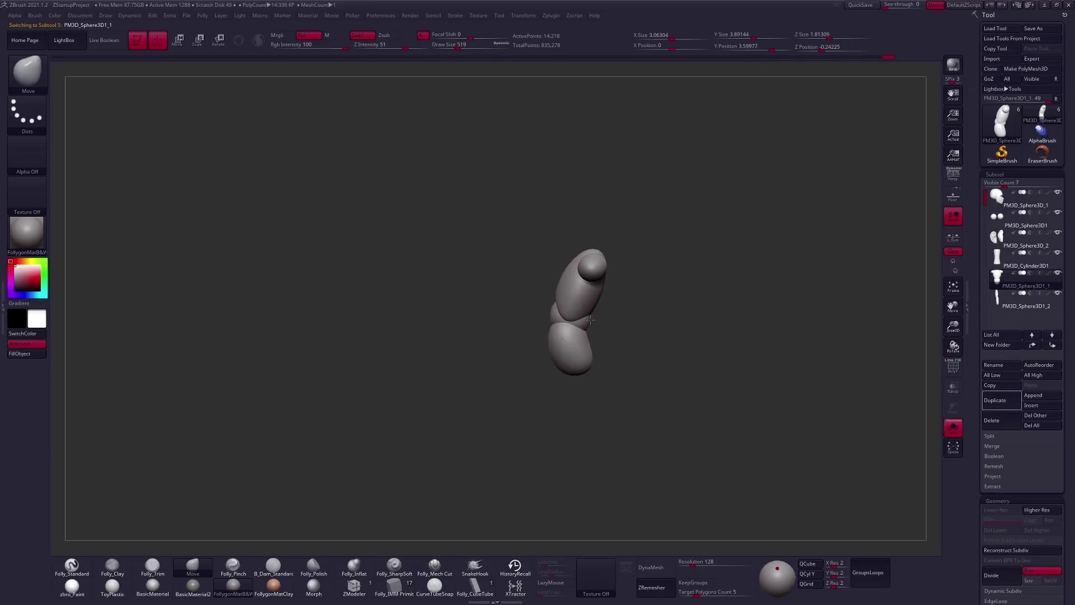
key(ctrl+shift+s)
right_drag(589, 316, 659, 348)
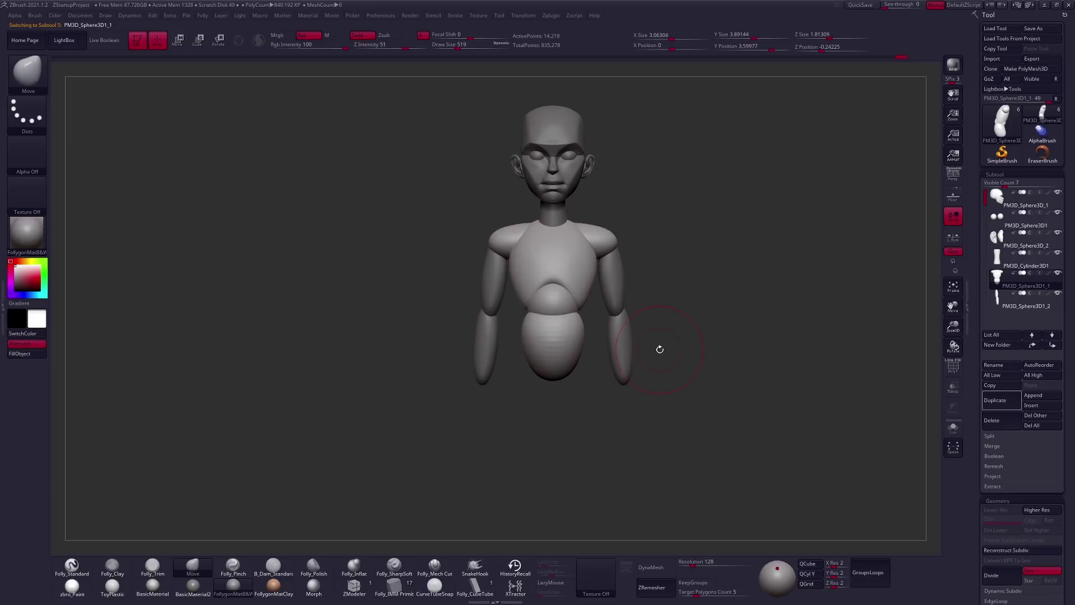
click(650, 560)
key(shift+f)
right_drag(648, 388, 767, 371)
key(shift+f)
key(b)
key(m)
key(v)
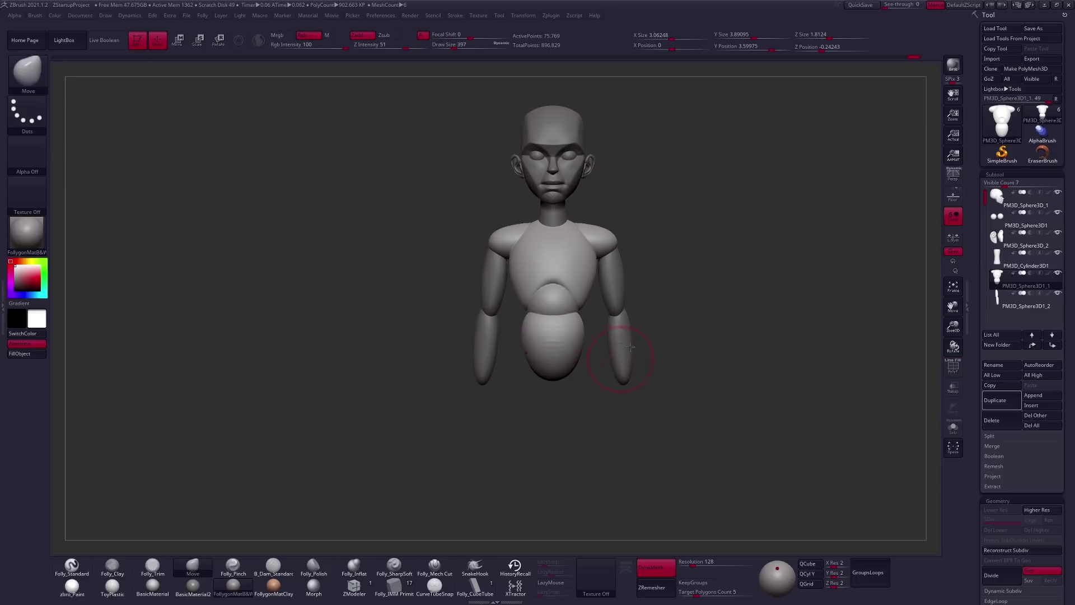
Sharpen the rib arch and the lower edge of the ribcage with the Folly_SharpSoft brush.
right_drag(628, 386, 654, 342)
click(402, 571)
mouse_move(549, 358)
ctrl+right_down()
mouse_move(552, 336)
mouse_move(534, 323)
ctrl+right_up()
mouse_move(567, 267)
mouse_down()
mouse_move(633, 277)
mouse_move(560, 268)
mouse_up()
right_drag(560, 269, 580, 286)
drag(545, 332, 547, 358)
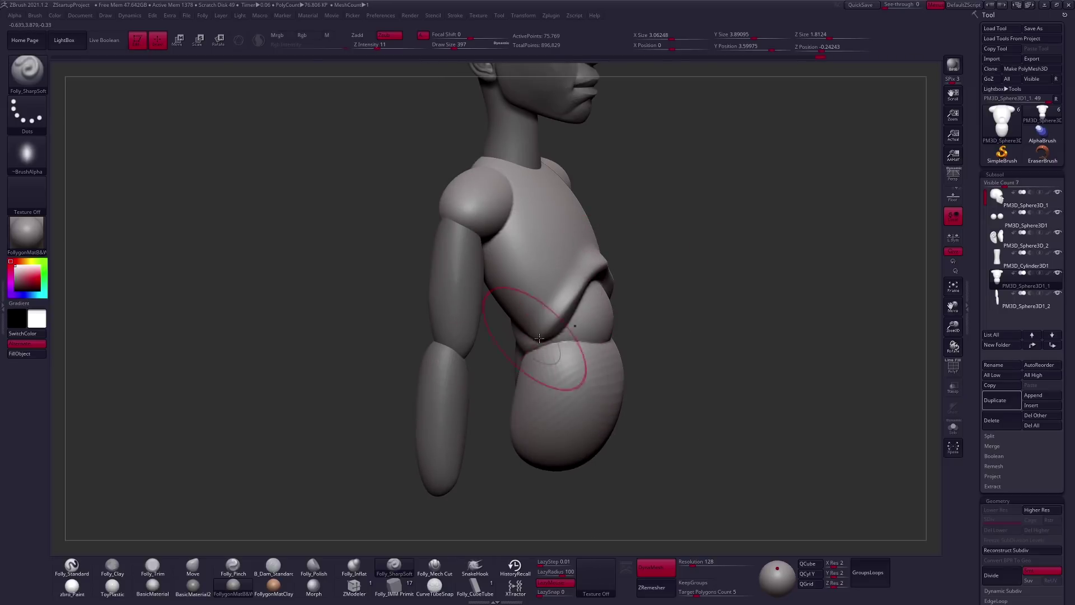
right_drag(547, 358, 546, 333)
Carve the centerline down the front of the torso and along the spine with the Folly_SharpSoft brush.
right_drag(454, 367, 577, 373)
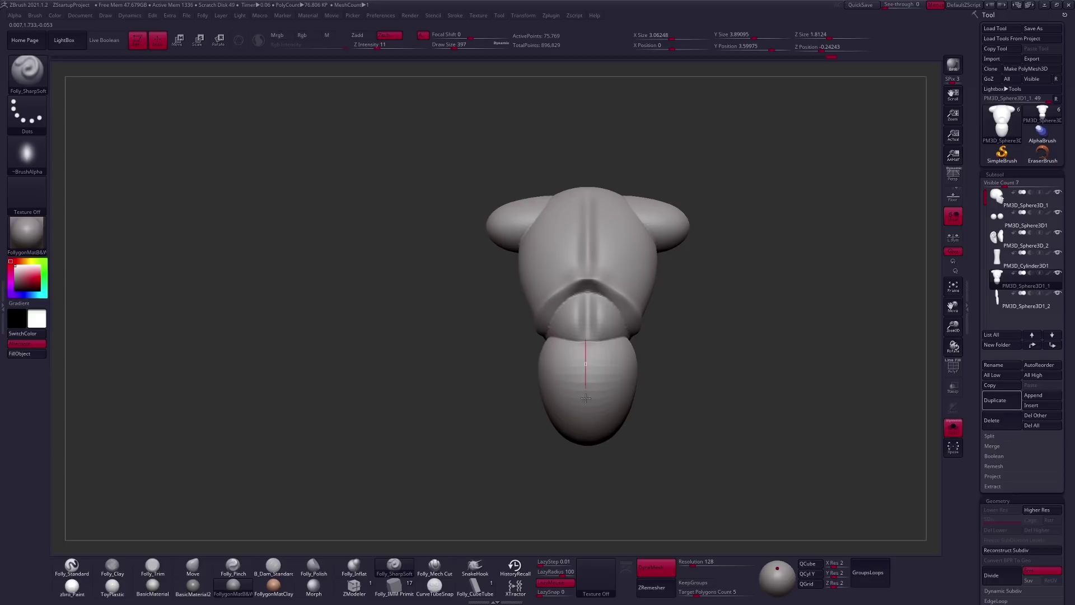
mouse_move(574, 392)
right_down()
mouse_move(624, 302)
mouse_move(569, 196)
right_up()
drag(567, 235, 567, 291)
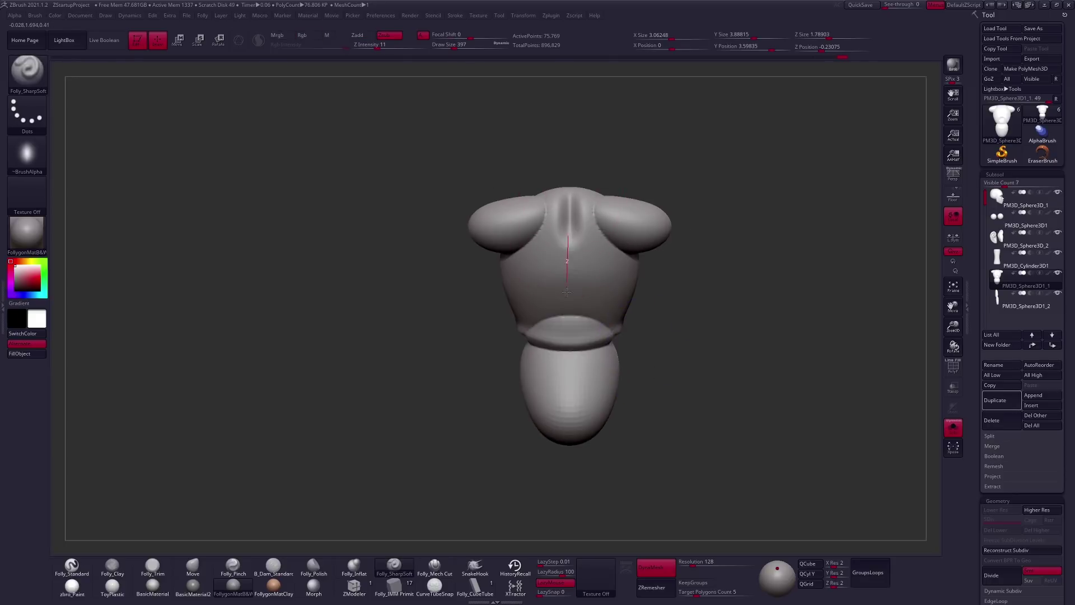
Flatten and clean up the torso's centerline down the front and along the spine with the Folly_Mech Cut brush.
right_drag(565, 516, 612, 350)
click(435, 565)
right_drag(565, 392, 565, 291)
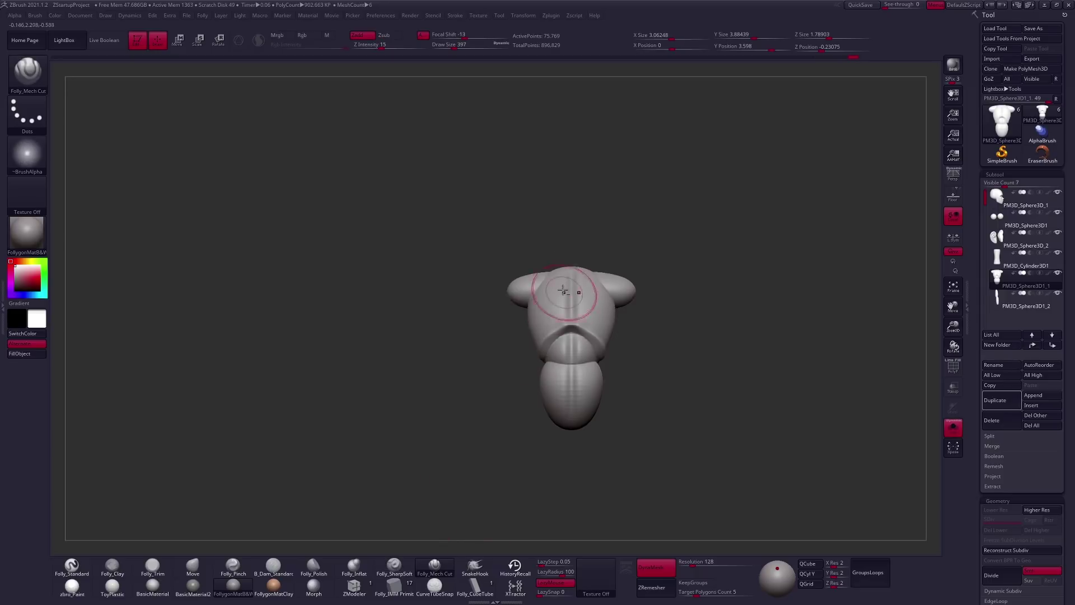
right_click(532, 346)
ctrl+right_drag(532, 345, 571, 222)
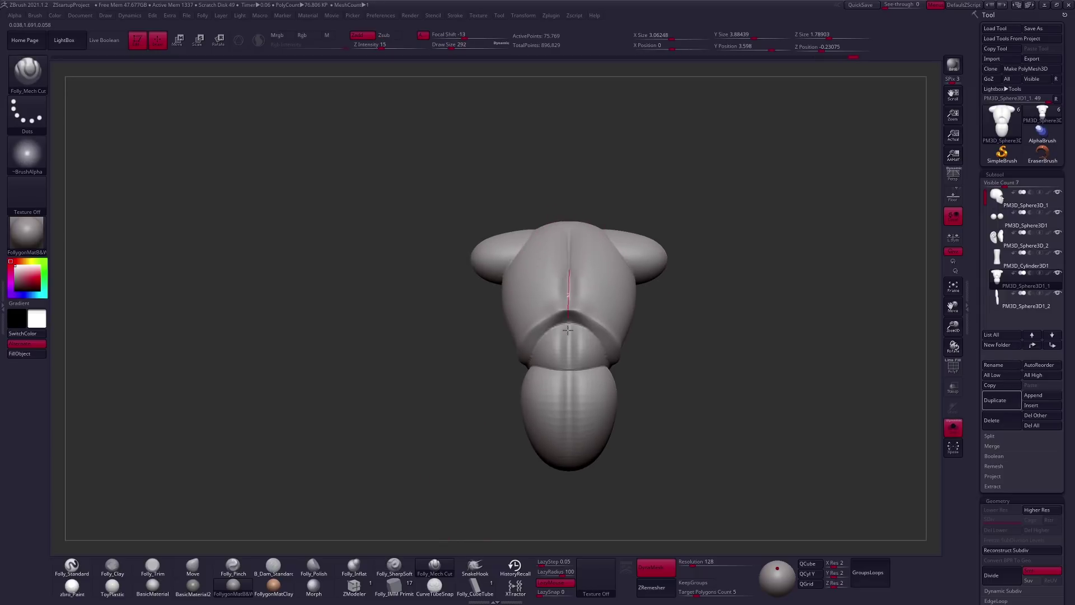
right_drag(571, 416, 575, 321)
right_click(563, 432)
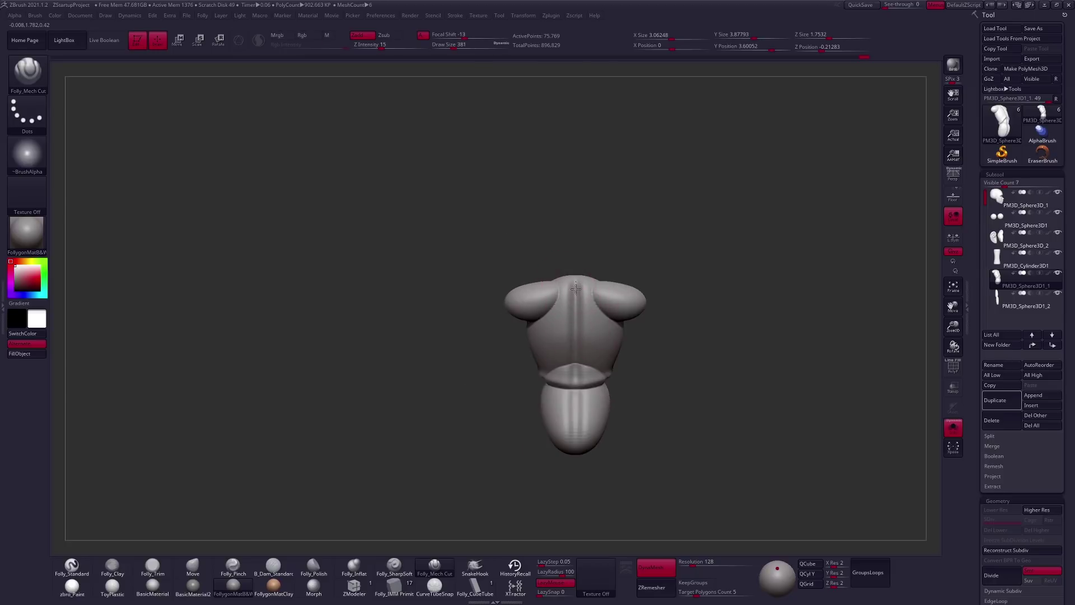
right_drag(568, 414, 602, 367)
Show all subtools and shape the shoulder blades on the back with the Folly_Clay and Folly_Mech Cut brushes.
key(c)
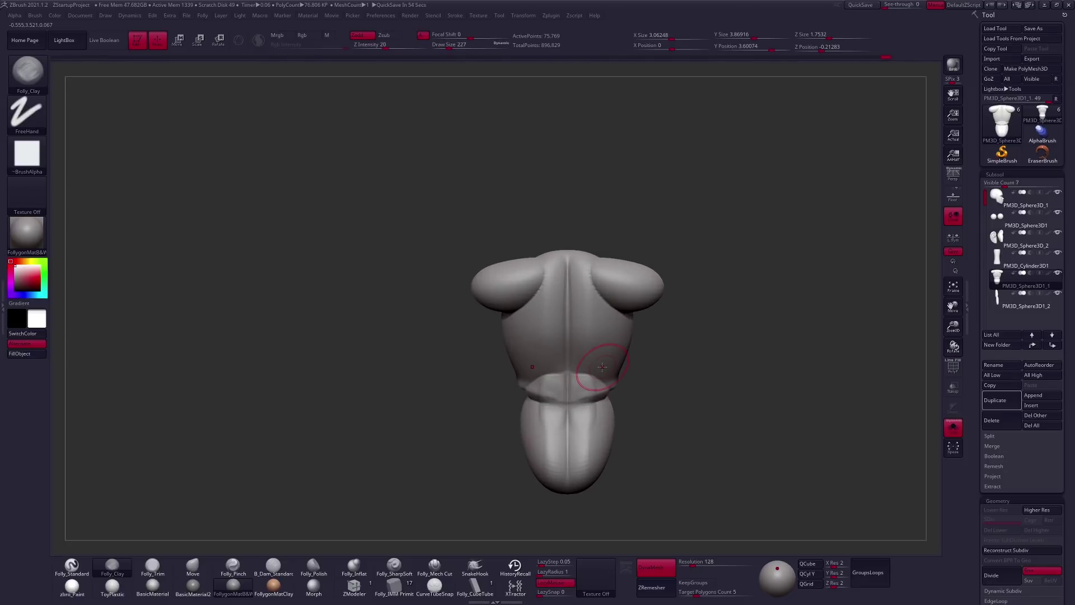
key(ctrl+shift+s)
key(space)
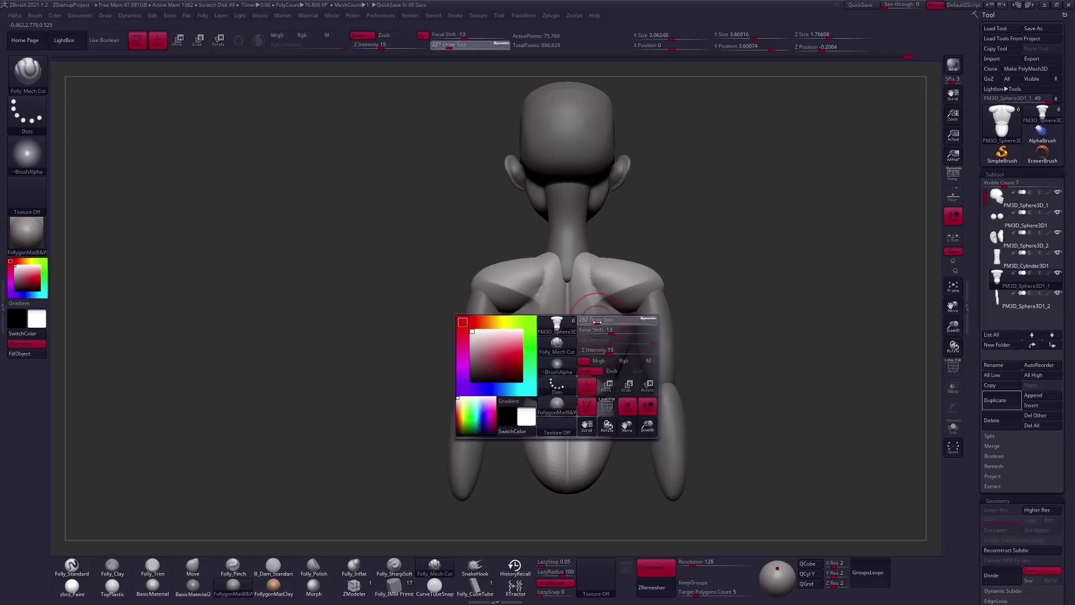
drag(627, 282, 588, 312)
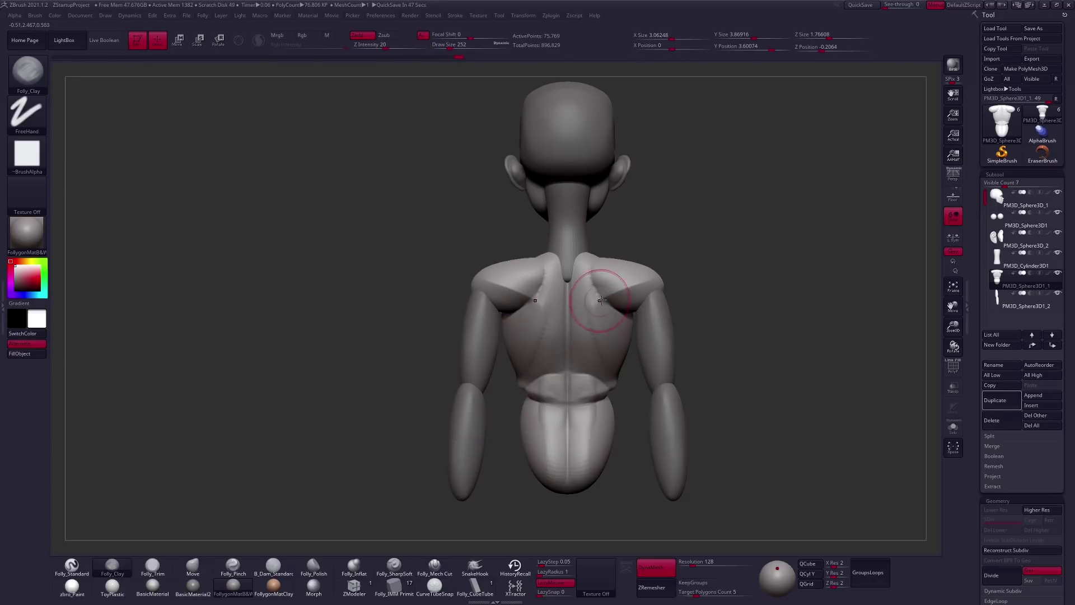
Adjust the trapezius at the base of the neck with the Move brush.
mouse_move(585, 340)
right_down()
mouse_move(554, 313)
mouse_move(576, 255)
right_up()
key(b)
key(m)
key(v)
drag(578, 255, 555, 267)
key(space)
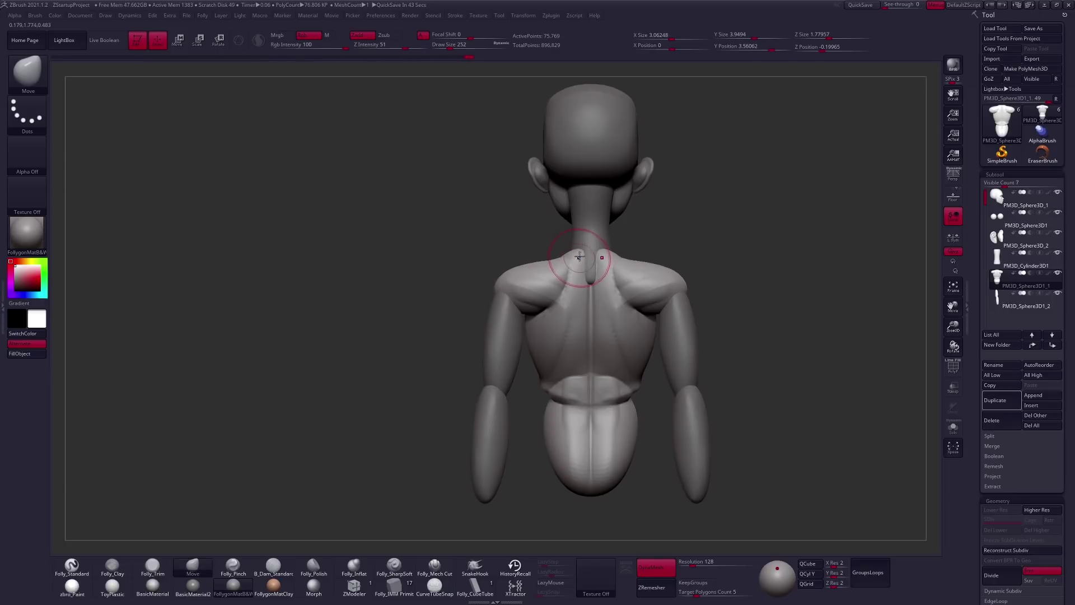
Isolate the torso and define the upper chest and collarbone area with the Folly_SharpSoft brush.
mouse_move(559, 256)
shift+right_down()
mouse_move(583, 247)
mouse_move(529, 313)
mouse_move(490, 433)
shift+right_up()
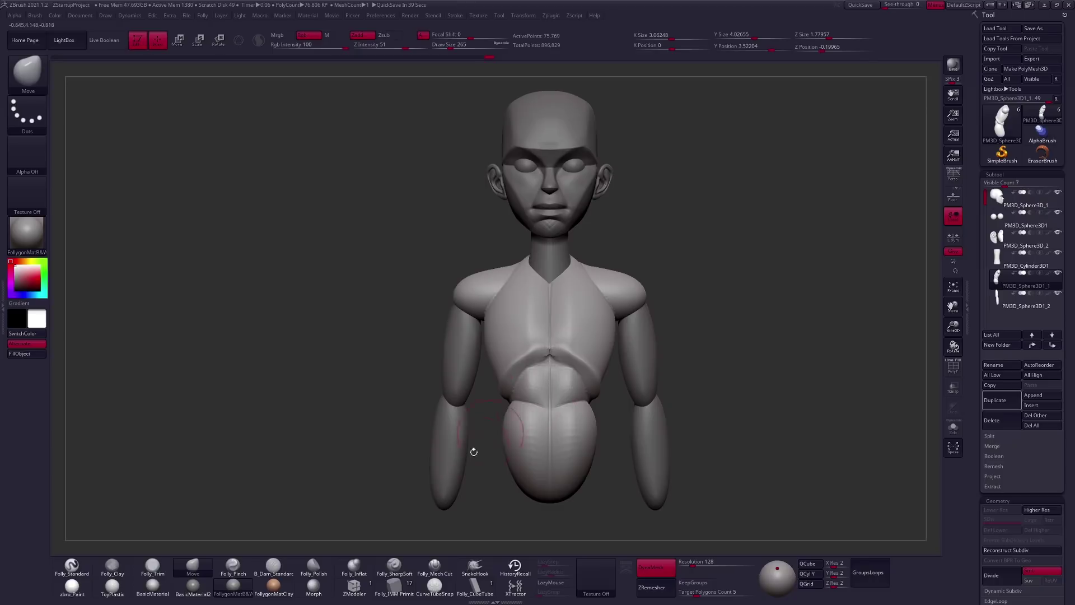
click(401, 575)
right_drag(400, 504, 561, 284)
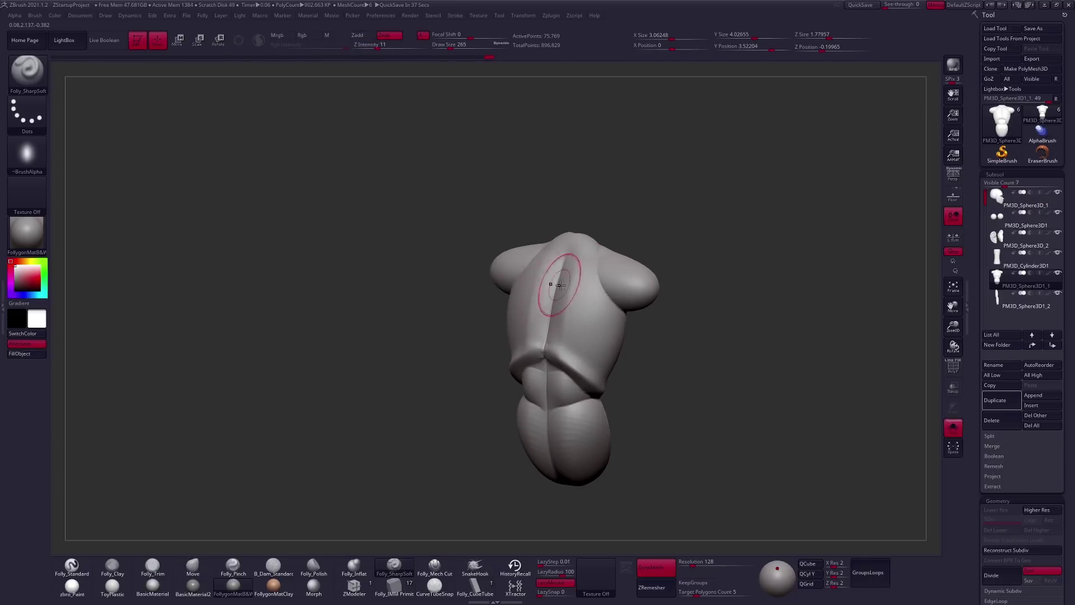
mouse_move(695, 282)
right_down()
mouse_move(560, 284)
mouse_move(560, 336)
mouse_move(560, 286)
right_up()
mouse_move(674, 207)
right_down()
mouse_move(658, 414)
mouse_move(653, 324)
right_up()
Reshape the tops of the shoulders where they meet the collarbones with the Move brush at draw size 227.
key(b)
key(m)
key(v)
key(space)
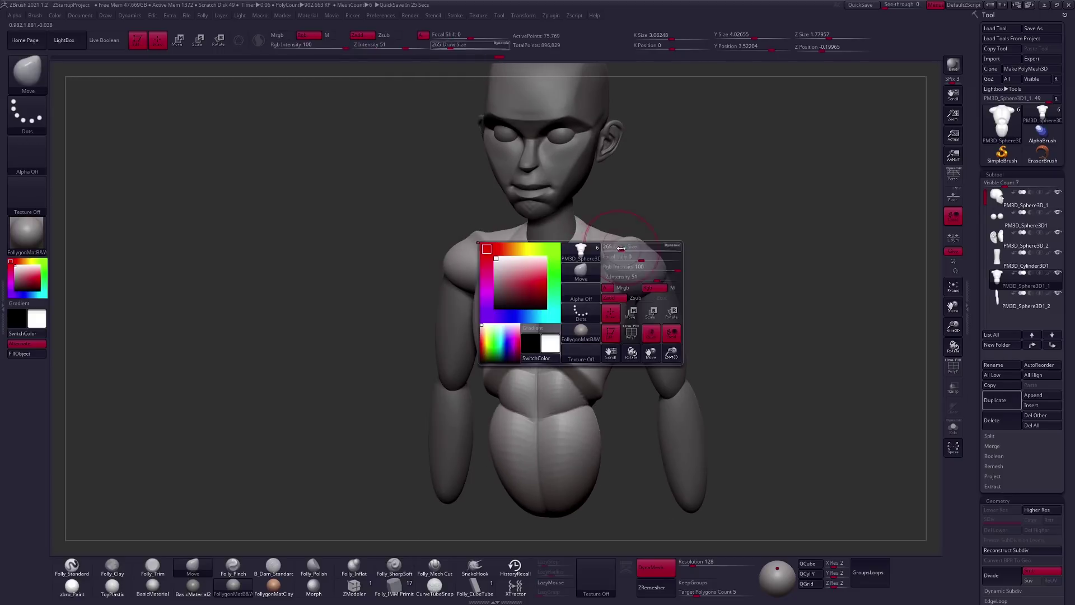
mouse_move(565, 267)
right_down()
mouse_move(628, 241)
mouse_move(629, 300)
right_up()
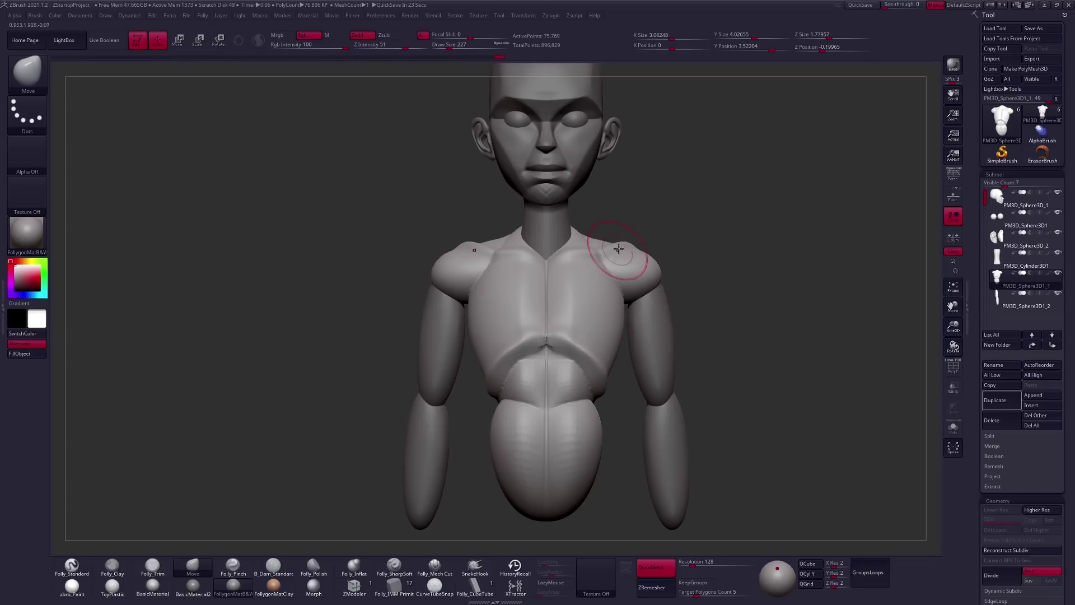
key(space)
Cut clean collarbone planes across the upper chest with the Folly_Mech Cut brush at draw size 170.
mouse_move(622, 249)
right_down()
mouse_move(619, 361)
mouse_move(657, 339)
mouse_move(549, 341)
mouse_move(547, 324)
right_up()
click(434, 565)
key(s)
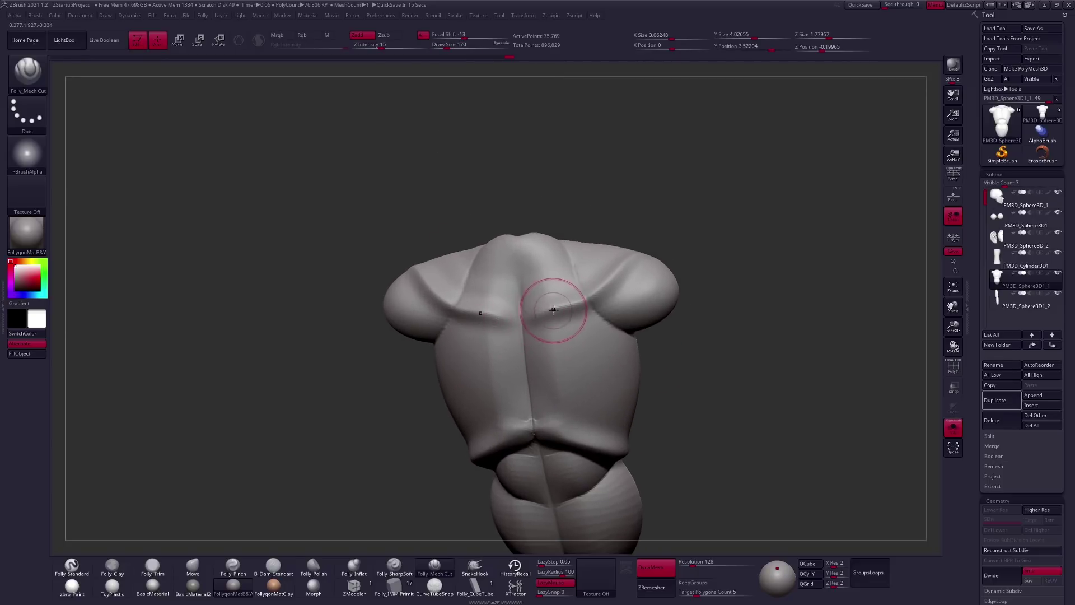
key(ctrl)
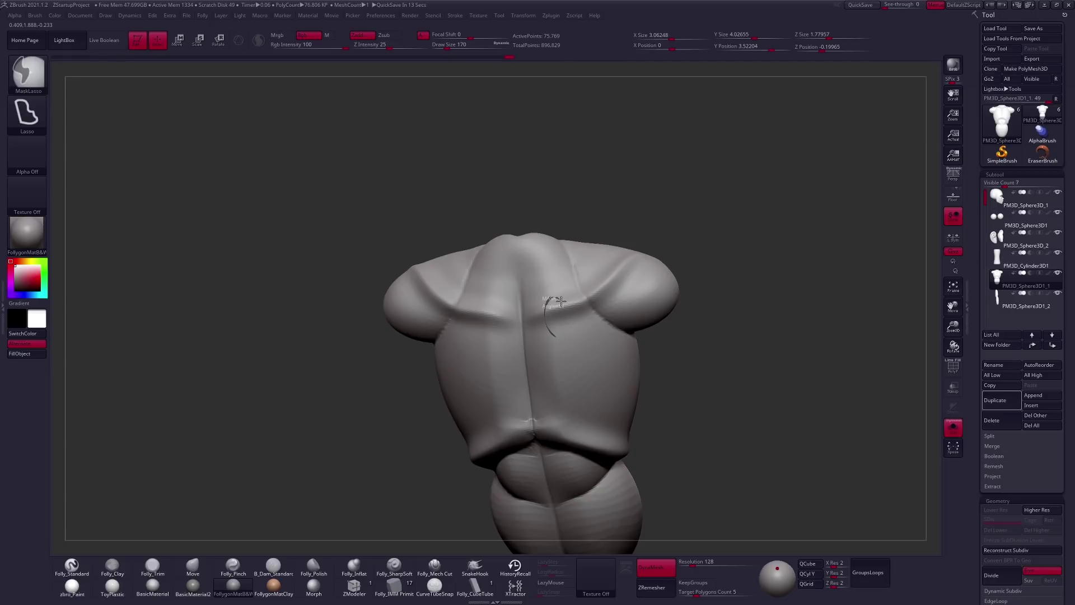
right_drag(560, 301, 556, 291)
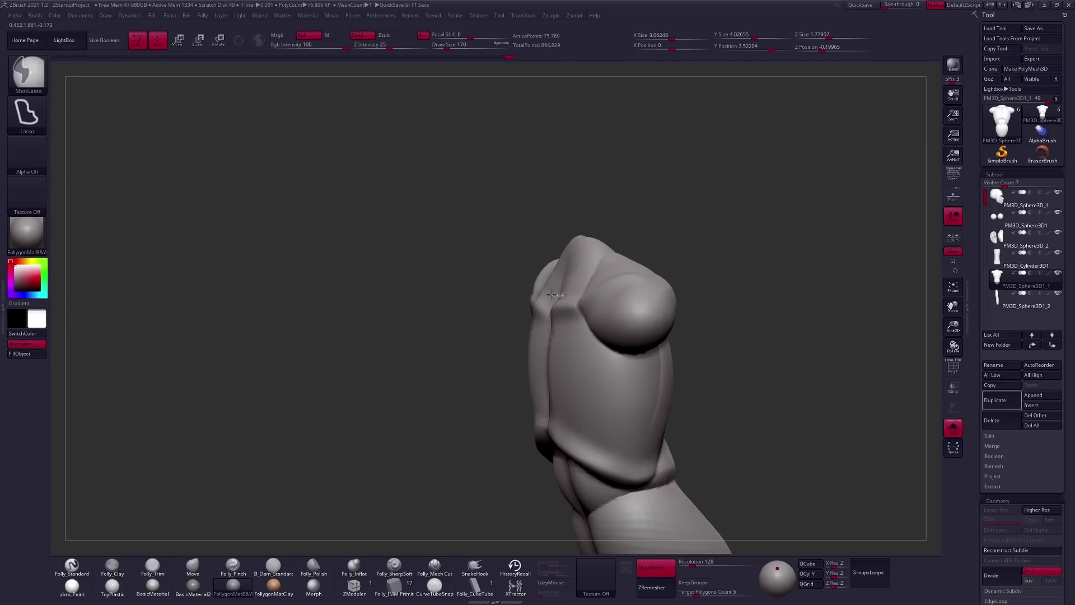
mouse_move(609, 377)
right_down()
mouse_move(653, 324)
mouse_move(552, 384)
mouse_move(544, 314)
right_up()
drag(539, 379, 539, 381)
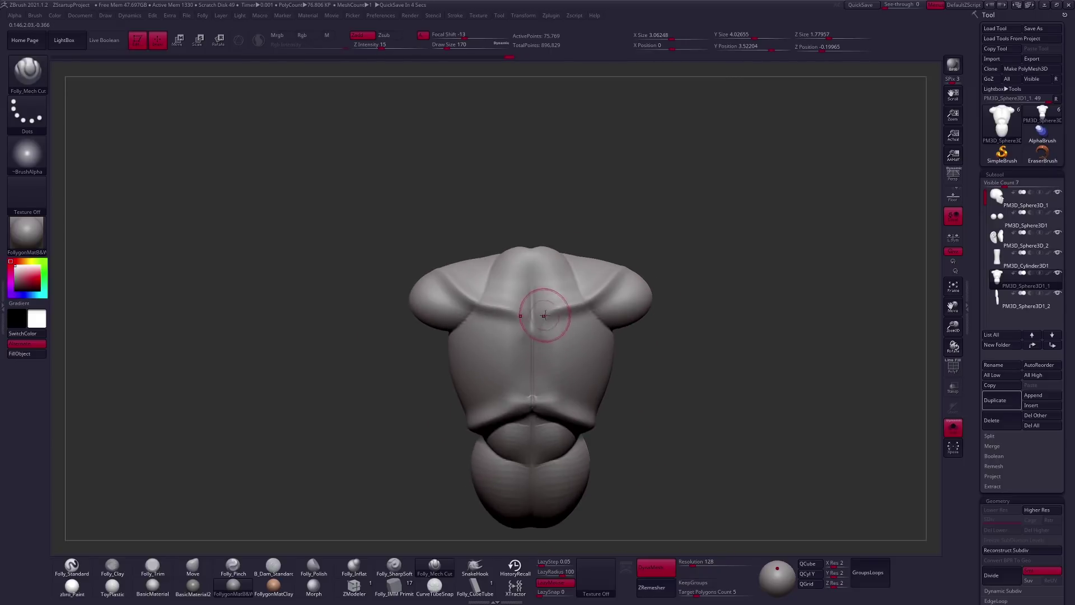
right_drag(617, 323, 652, 311)
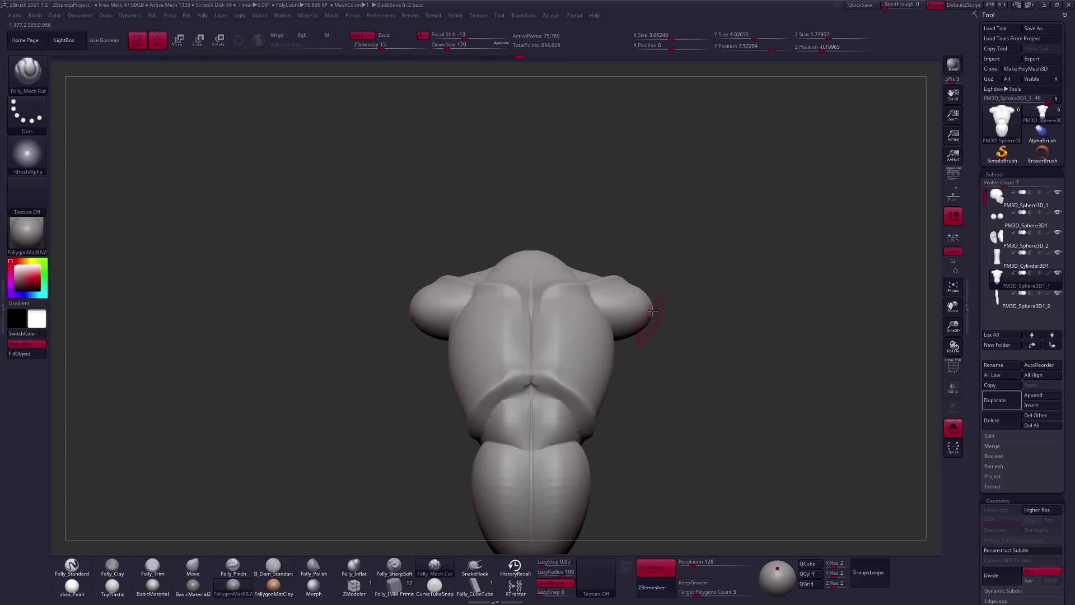
Test the shoulders by rotating the arms out to horizontal with a Transpose line and swinging them back to the sides.
key(alt+s)
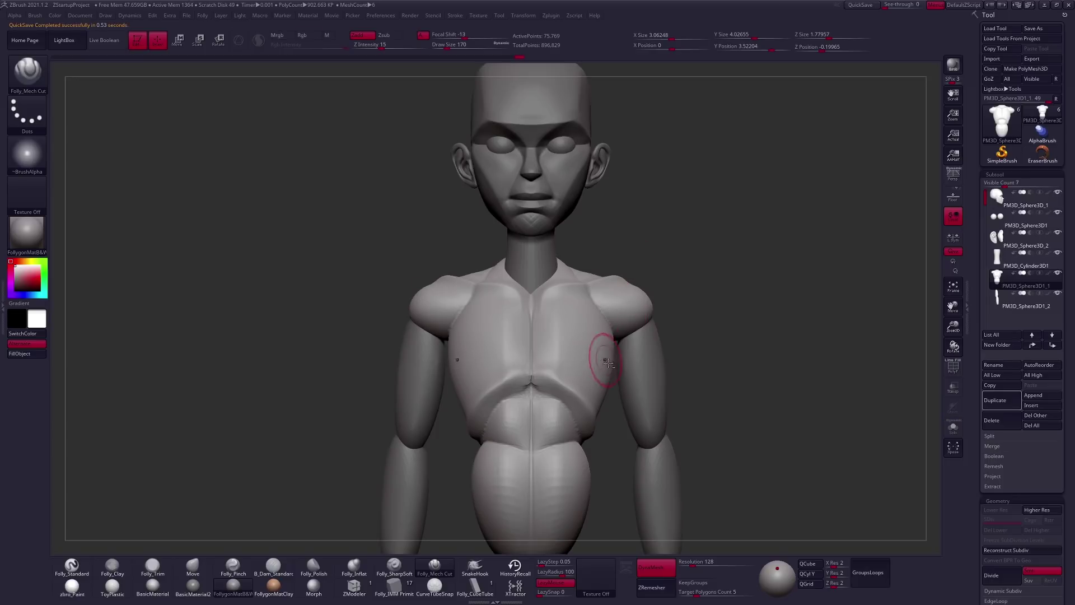
key(space)
mouse_move(618, 349)
ctrl+right_down()
mouse_move(662, 319)
mouse_move(662, 336)
mouse_move(672, 312)
ctrl+right_up()
key(r)
mouse_move(564, 270)
mouse_down()
mouse_move(590, 463)
mouse_move(683, 378)
mouse_move(719, 284)
mouse_up()
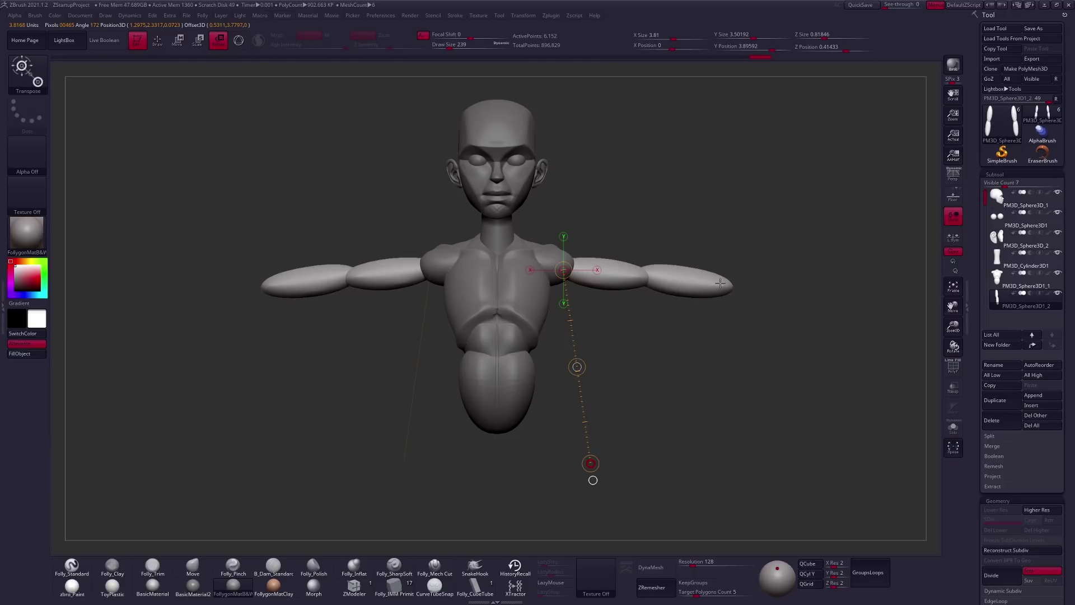
mouse_move(720, 284)
mouse_down()
mouse_move(723, 202)
mouse_move(691, 143)
mouse_move(717, 264)
mouse_move(723, 226)
mouse_move(666, 154)
mouse_move(619, 127)
mouse_move(719, 294)
mouse_move(594, 448)
mouse_up()
key(q)
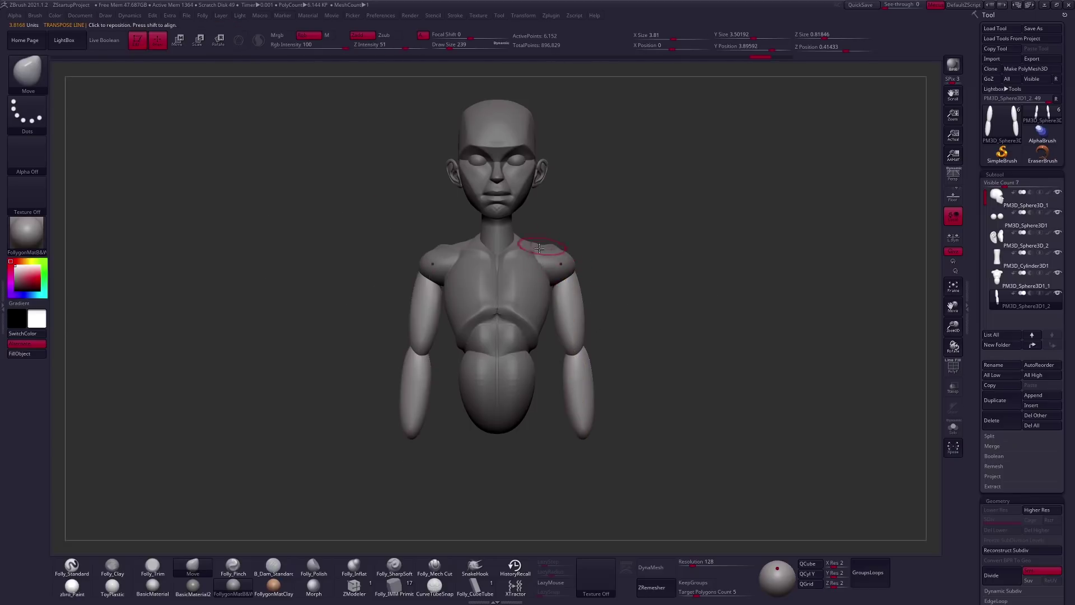
Try rotating the arms upward about the shoulders while viewing the figure from behind.
drag(621, 263, 518, 279)
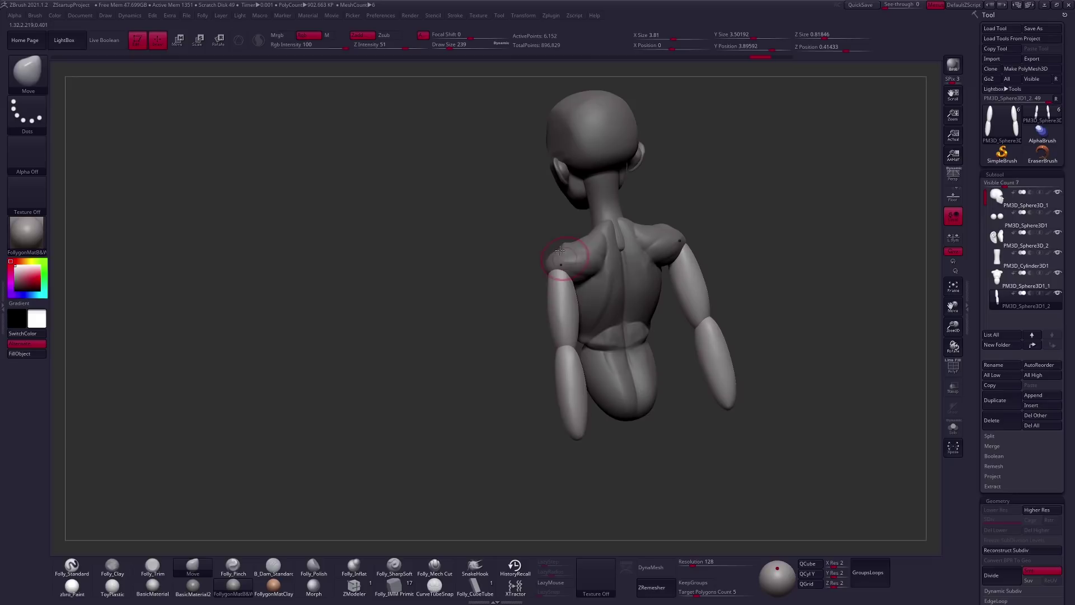
shift+right_drag(572, 292, 577, 291)
key(r)
mouse_move(660, 280)
mouse_down()
mouse_move(746, 250)
mouse_move(730, 156)
mouse_up()
key(q)
mouse_move(729, 157)
shift+right_down()
mouse_move(719, 306)
mouse_move(648, 343)
mouse_move(501, 309)
shift+right_up()
Select the torso, remesh it with DynaMesh at resolution 128, and refine the upper chest with the Folly_Mech Cut brush.
alt+click(489, 264)
alt+right_drag(490, 264, 556, 285)
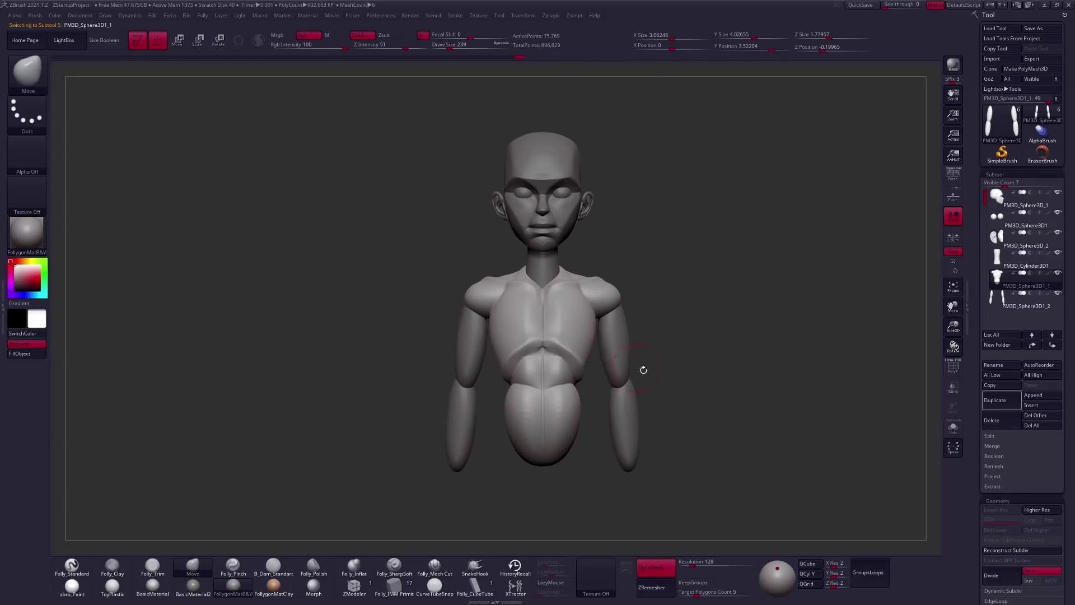
alt+right_drag(643, 369, 631, 330)
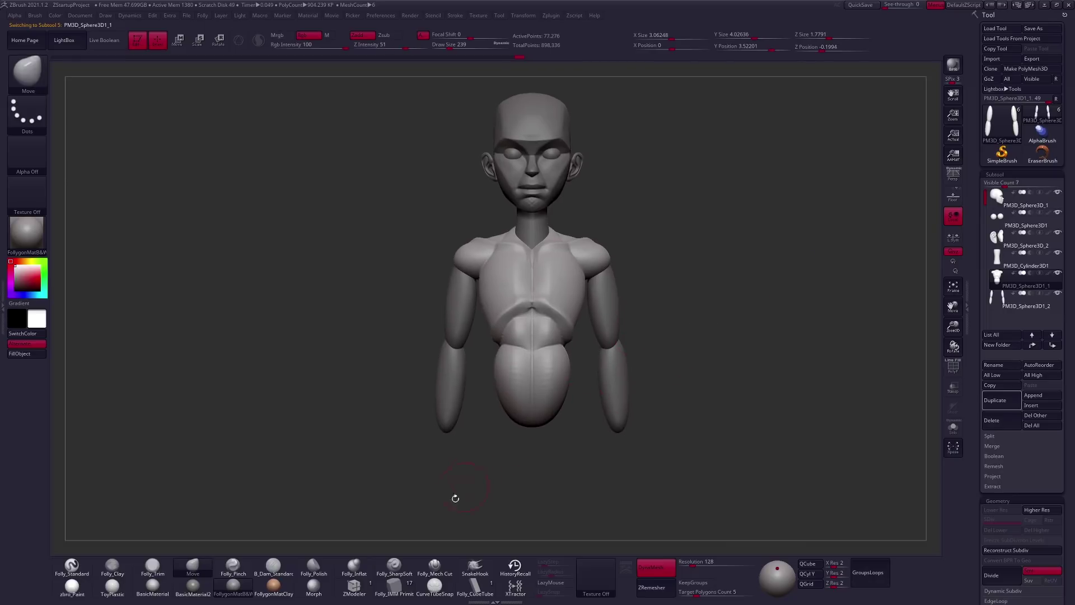
click(440, 573)
right_drag(552, 252, 551, 252)
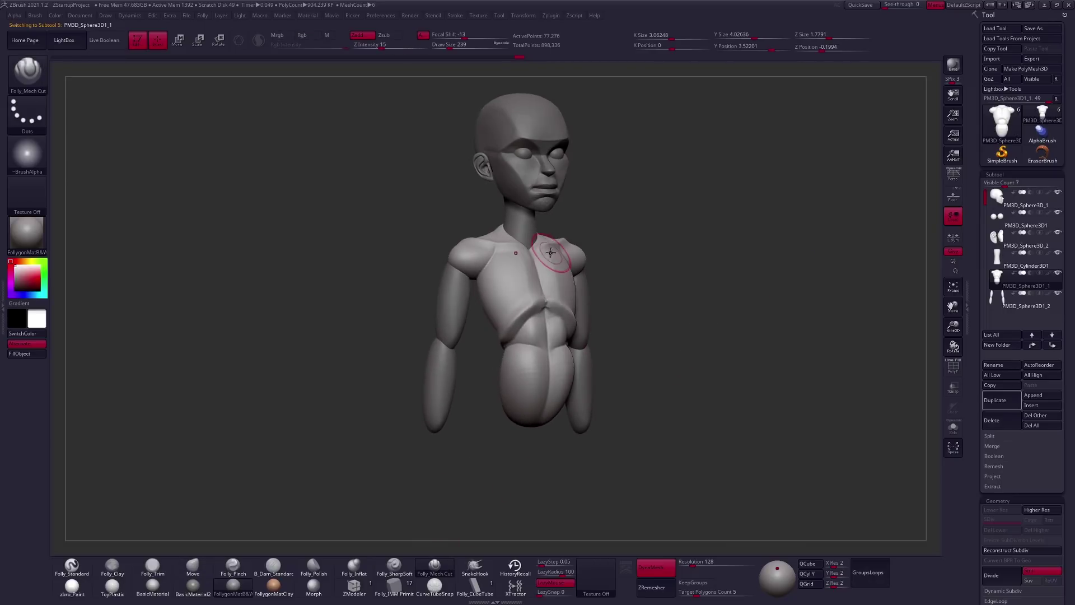
right_drag(567, 239, 577, 225)
key(w)
drag(577, 225, 659, 199)
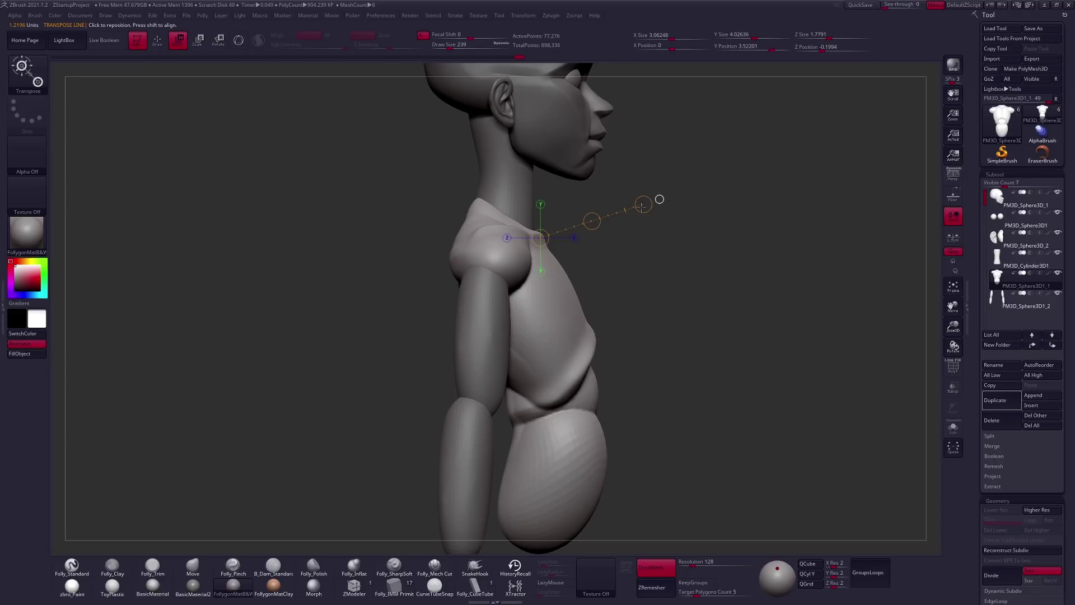
mouse_move(659, 199)
mouse_down()
mouse_move(652, 176)
mouse_move(588, 117)
mouse_move(654, 200)
mouse_move(602, 134)
mouse_move(639, 153)
mouse_move(658, 194)
mouse_up()
key(q)
Clean up the abdomen's centerline and the edge of the rib arch with the Folly_Mech Cut brush.
drag(674, 317, 654, 348)
ctrl+right_drag(655, 347, 654, 386)
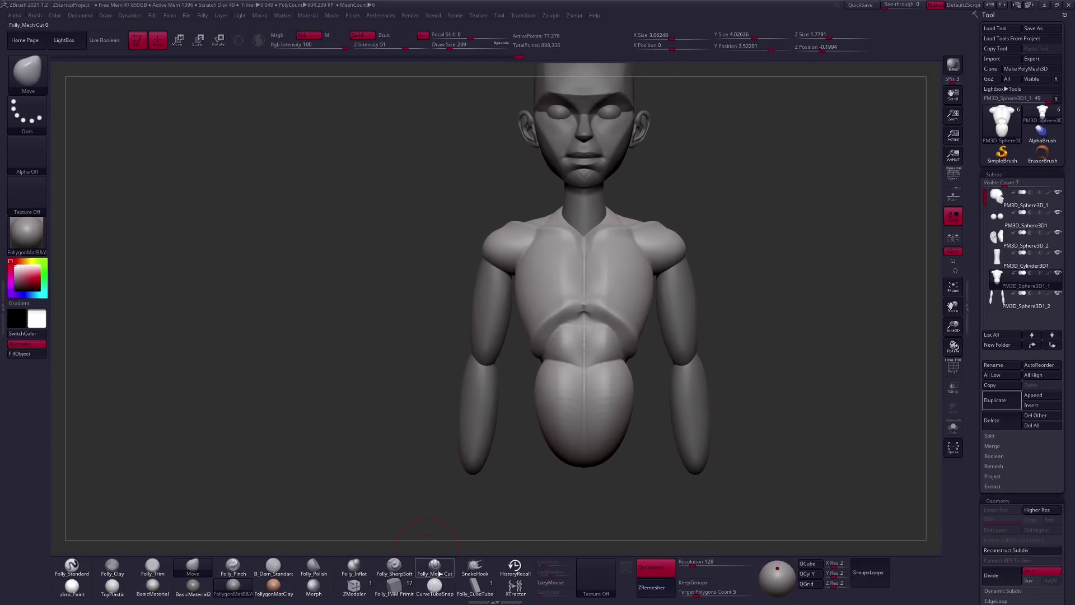
click(434, 565)
drag(583, 432, 576, 444)
mouse_move(583, 408)
alt+right_down()
mouse_move(558, 380)
mouse_move(566, 336)
mouse_move(552, 273)
alt+right_up()
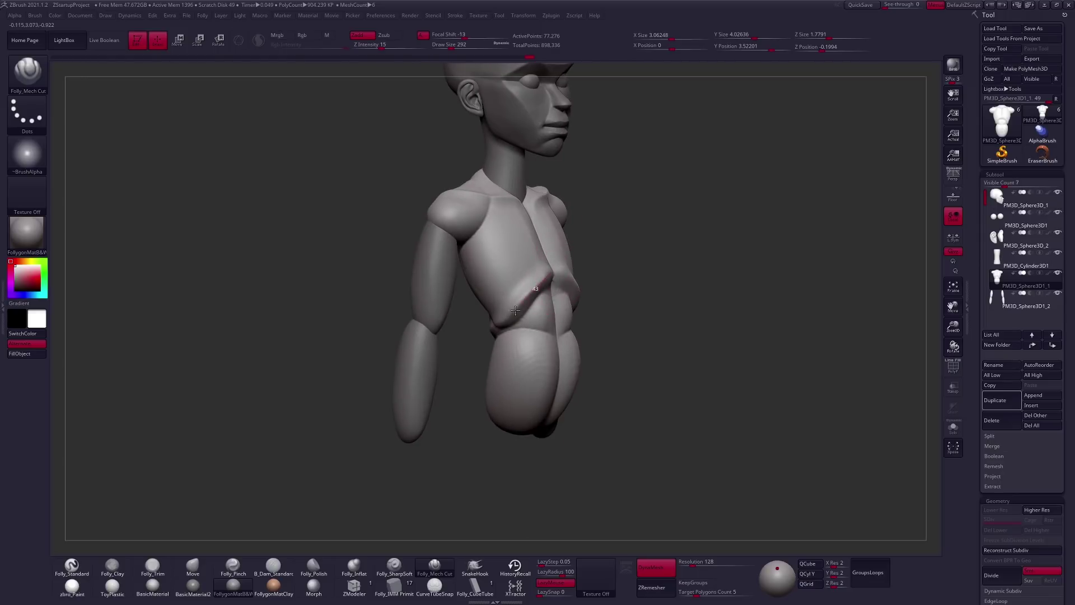
shift+right_drag(513, 335, 527, 312)
Adjust the curve of the rib arch above the abdomen with the Move brush.
key(b)
key(m)
key(v)
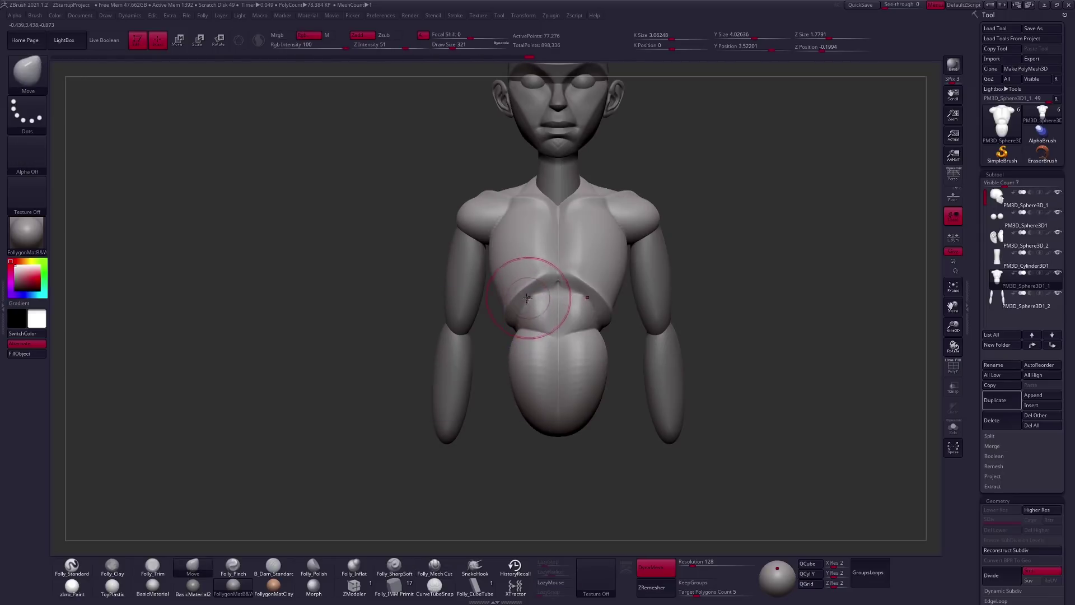
alt+right_drag(612, 382, 576, 300)
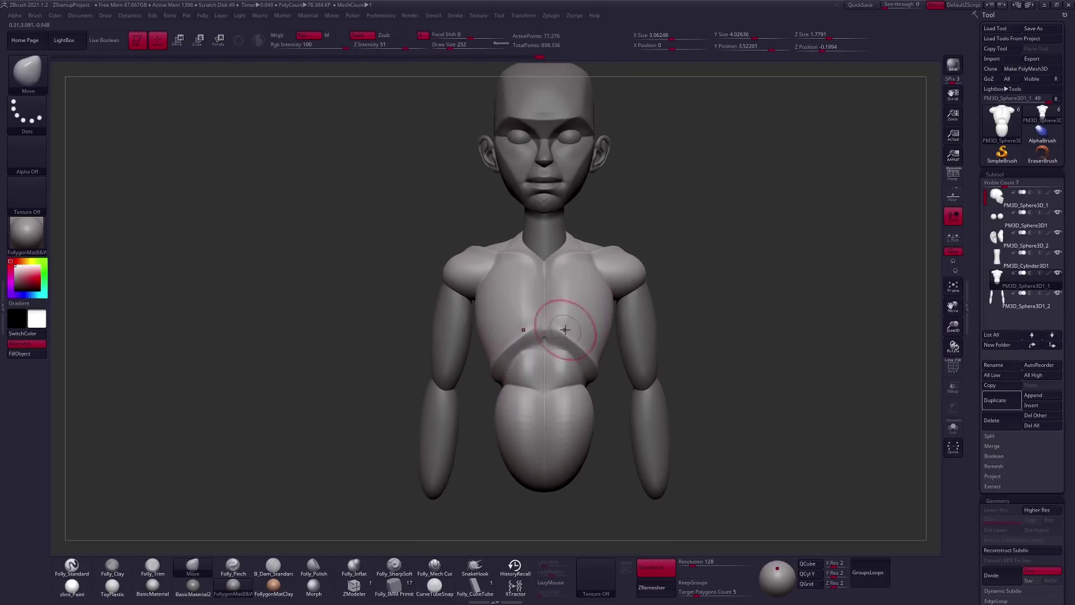
Build up the chest planes beside the shoulders with the Folly_Mech Cut and clay brushes and smooth them.
mouse_move(449, 554)
ctrl+right_down()
mouse_move(597, 412)
mouse_move(598, 372)
ctrl+right_up()
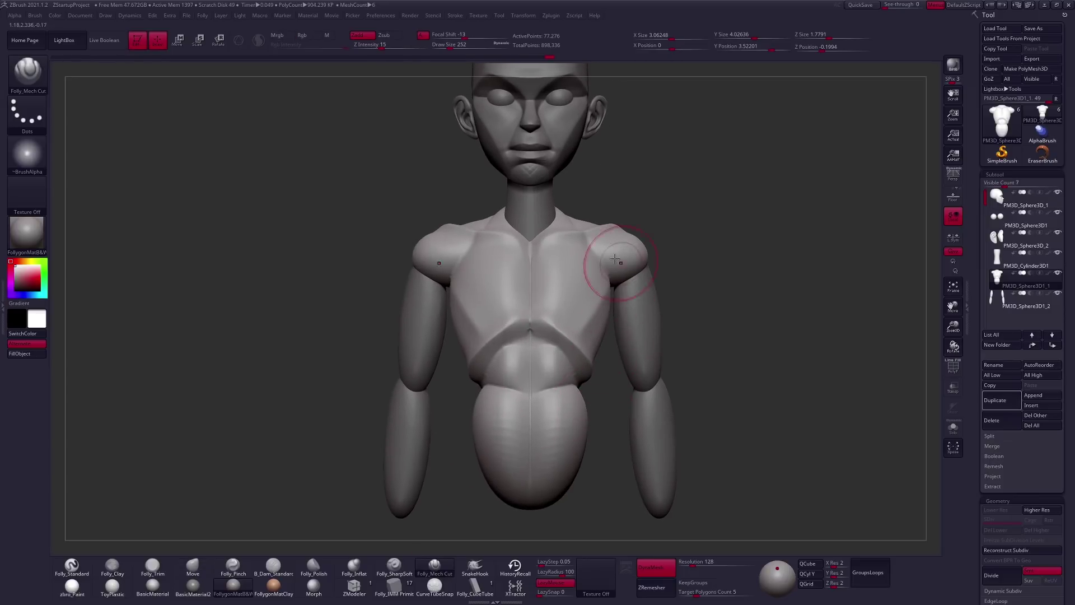
key(b)
key(c)
key(l)
drag(582, 256, 581, 279)
right_drag(609, 278, 588, 295)
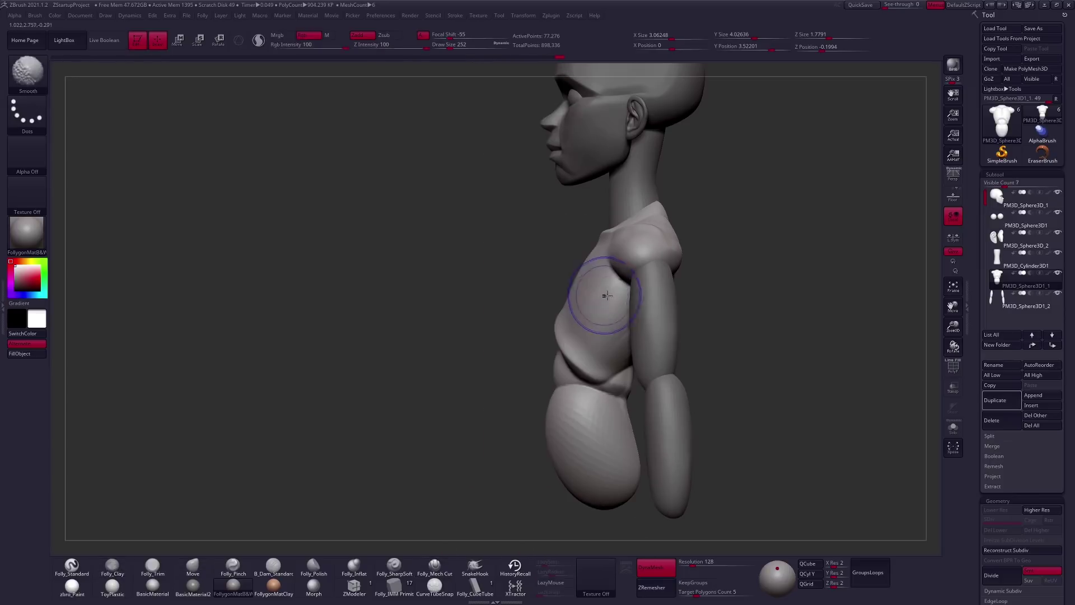
Refine the outline of the shoulders with the Move brush, isolating the torso as needed.
key(b)
key(m)
key(v)
key(ctrl+shift+s)
ctrl+shift+drag(691, 396, 497, 281)
mouse_move(497, 281)
right_down()
mouse_move(628, 291)
mouse_move(635, 277)
mouse_move(646, 297)
mouse_move(691, 295)
right_up()
key(ctrl+shift+s)
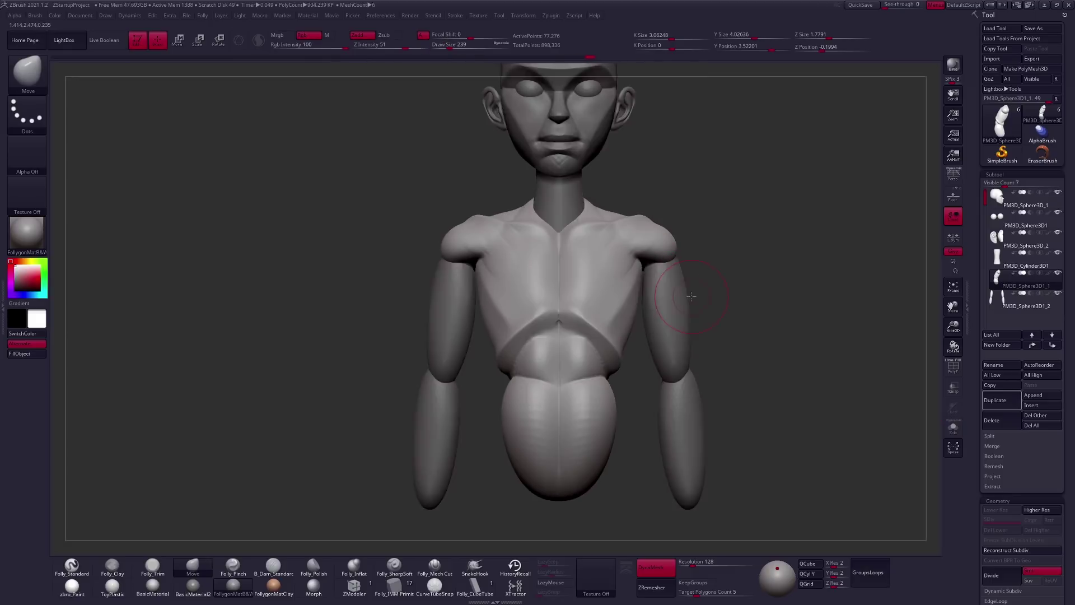
Sculpt the shoulder blades and rear shoulder planes with the Folly_Clay and Folly_Mech Cut brushes.
key(c)
mouse_move(611, 260)
right_down()
mouse_move(643, 284)
mouse_move(619, 257)
mouse_move(642, 262)
mouse_move(552, 287)
right_up()
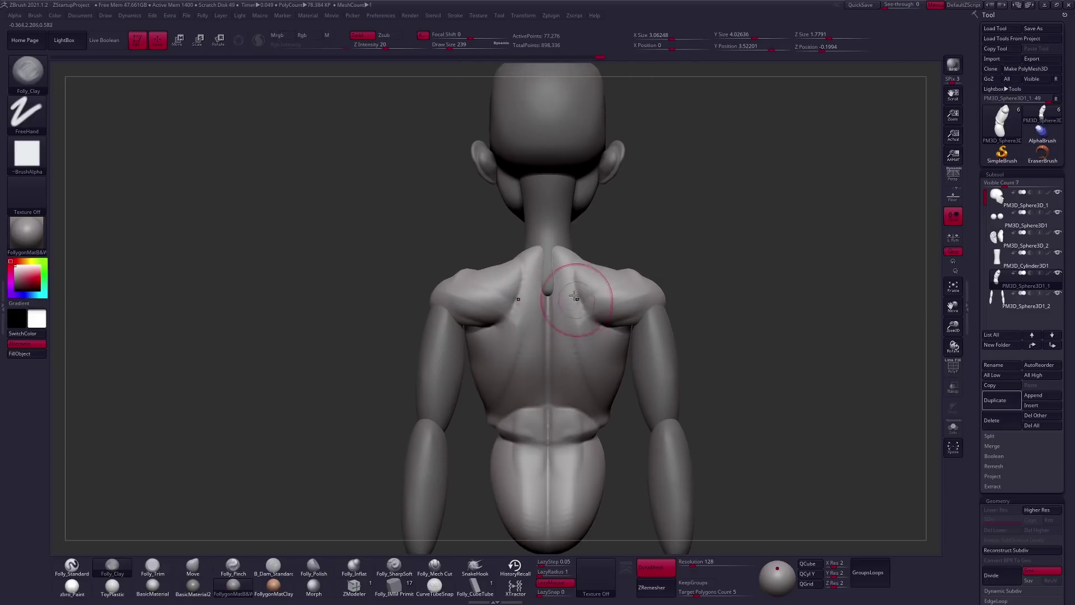
click(436, 567)
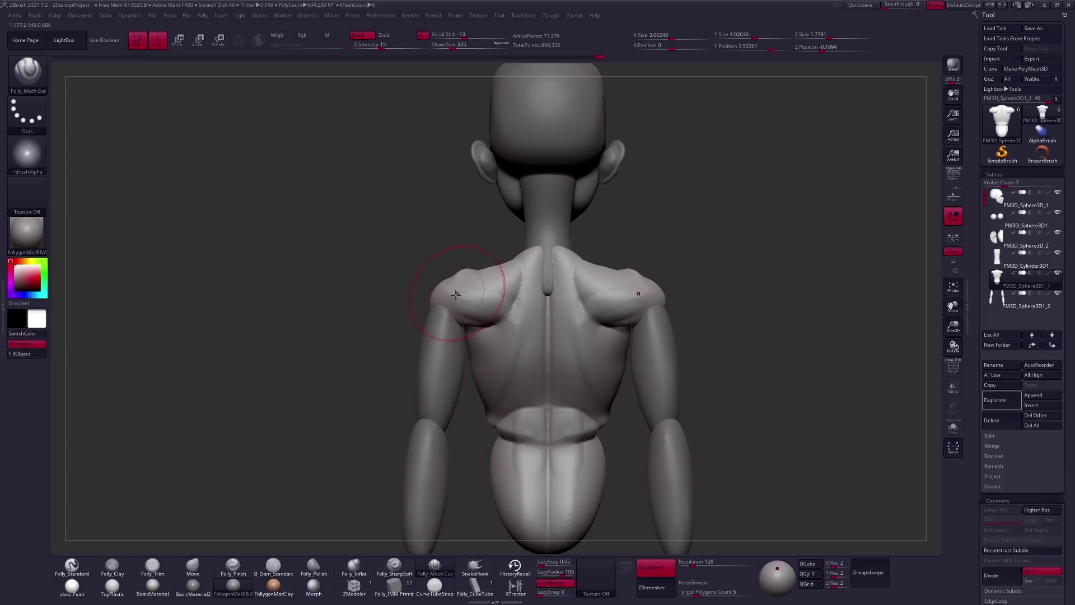
mouse_move(505, 307)
mouse_down()
mouse_move(638, 307)
mouse_move(641, 295)
mouse_up()
mouse_move(641, 295)
right_down()
mouse_move(593, 306)
mouse_move(571, 336)
mouse_move(550, 290)
right_up()
Adjust the profile of the upper back and the base of the neck with the Move brush.
key(b)
key(m)
key(v)
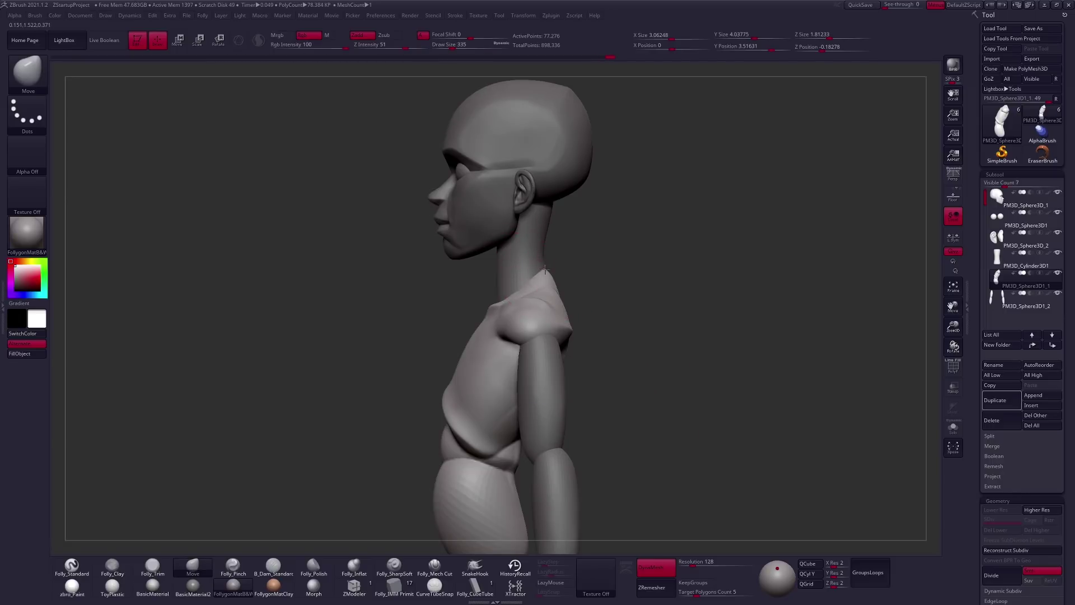
right_drag(546, 292, 532, 264)
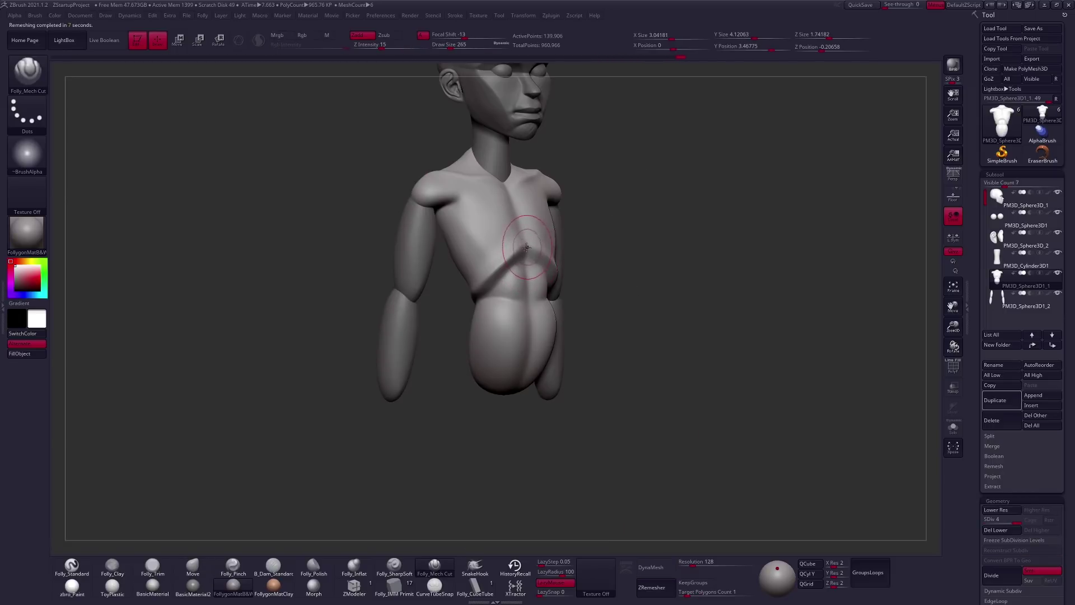
Sharpen the lower edge of the rib arch with the Folly_Mech Cut brush.
key(space)
drag(470, 281, 485, 281)
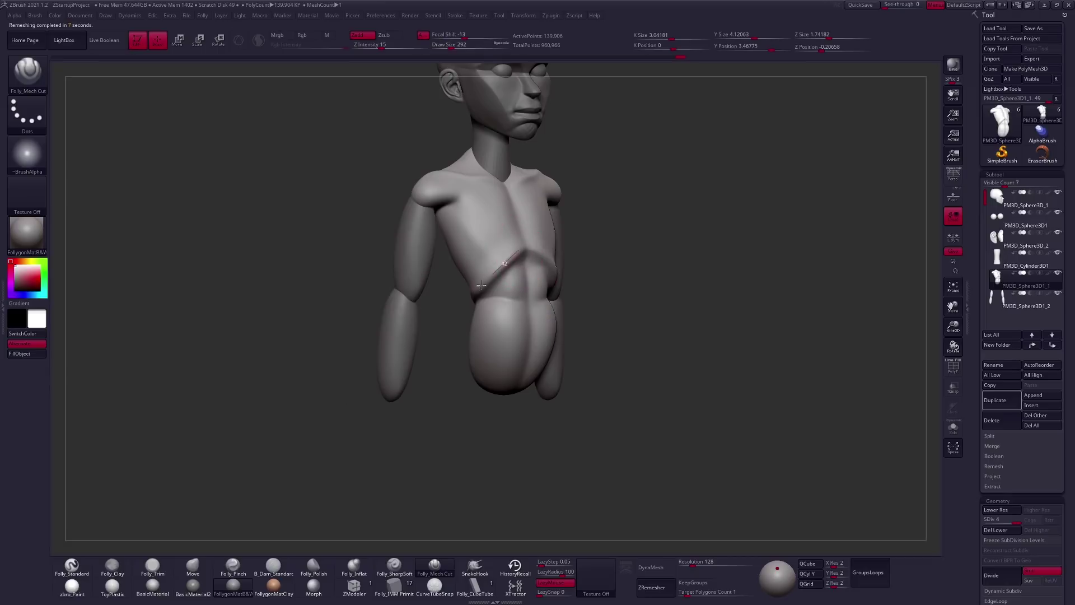
right_drag(454, 315, 557, 288)
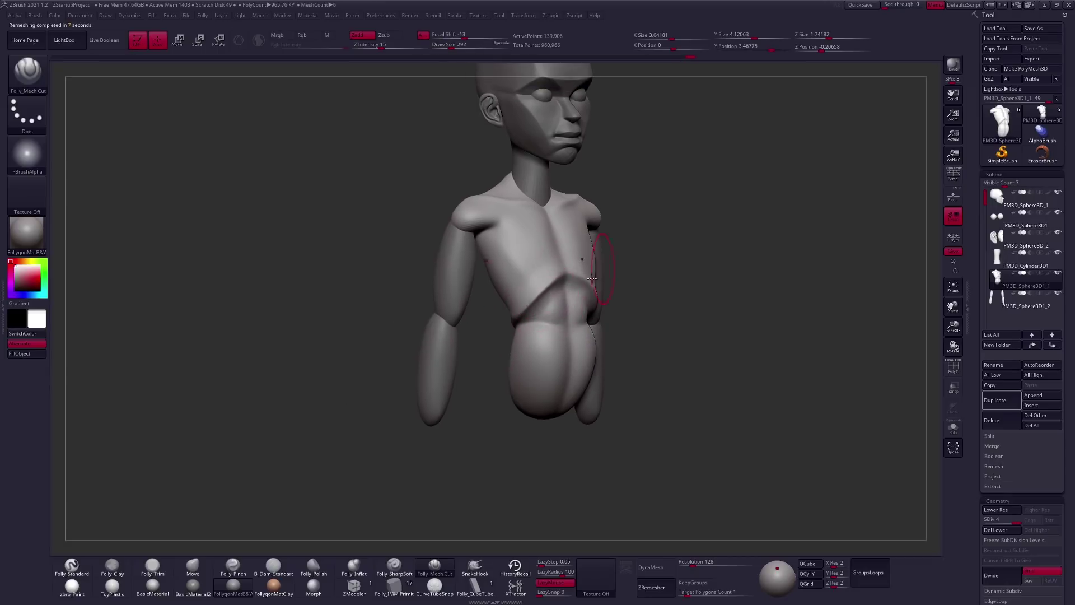
Build up the lower rib cage and the abdomen beneath the rib arch with the Folly_Clay brush.
right_drag(565, 351, 515, 246)
key(b)
key(c)
key(l)
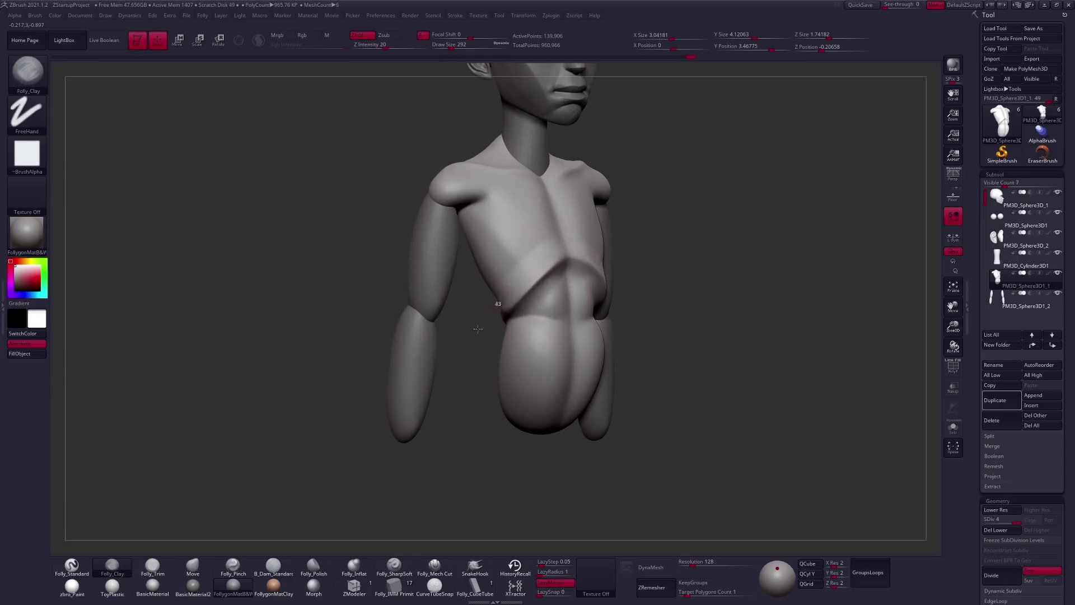
mouse_move(545, 247)
mouse_down()
mouse_move(505, 242)
mouse_move(541, 274)
mouse_move(521, 315)
mouse_up()
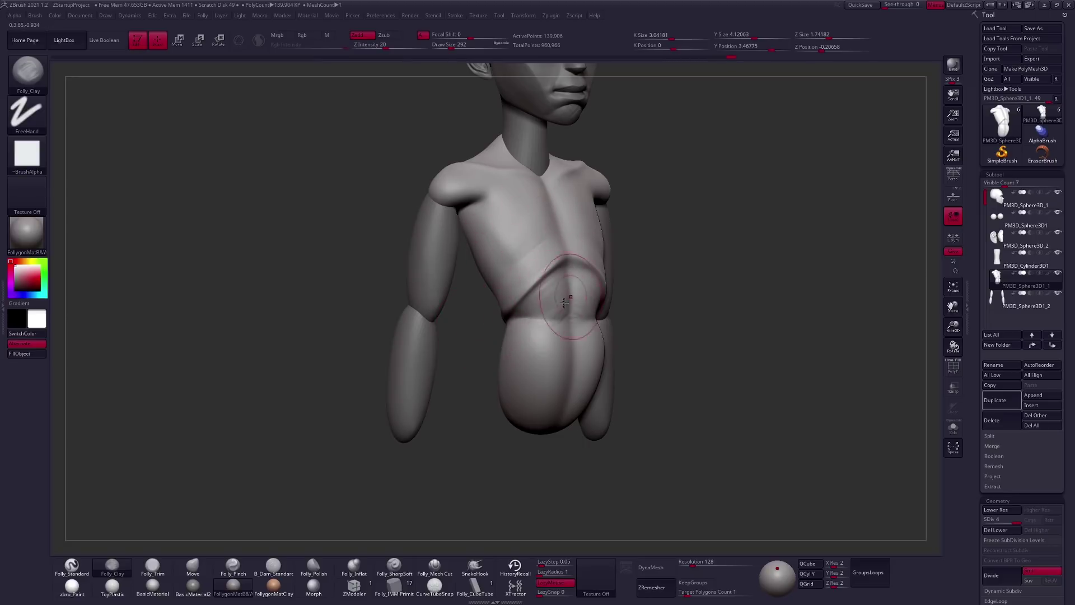
right_drag(569, 368, 614, 369)
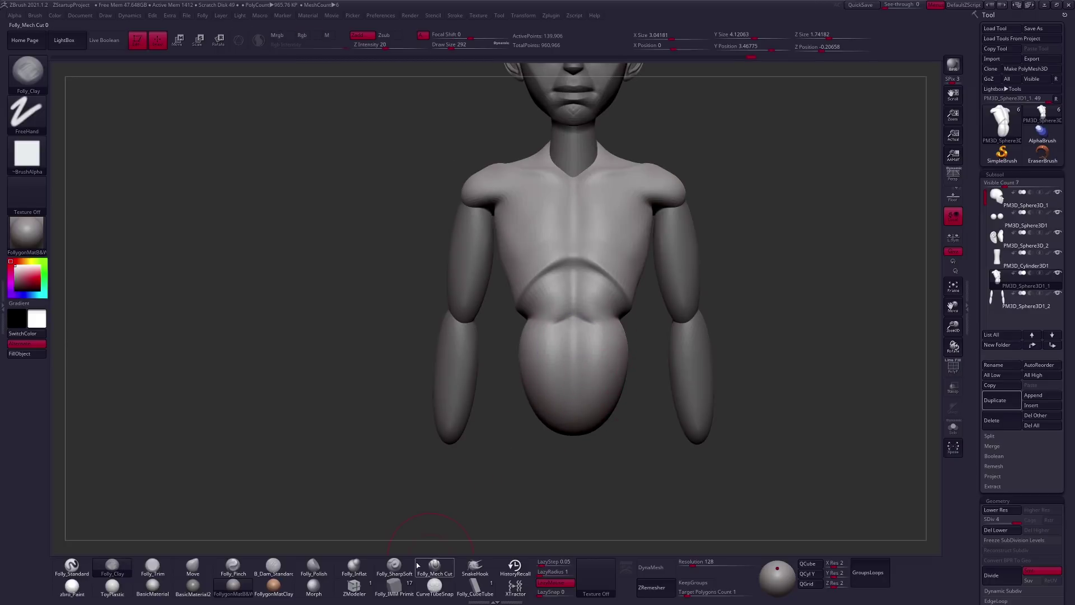
Sculpt diagonal back muscles on both sides of the spine with the Folly_Clay brush on the isolated torso.
click(394, 566)
click(193, 566)
right_drag(503, 347, 623, 347)
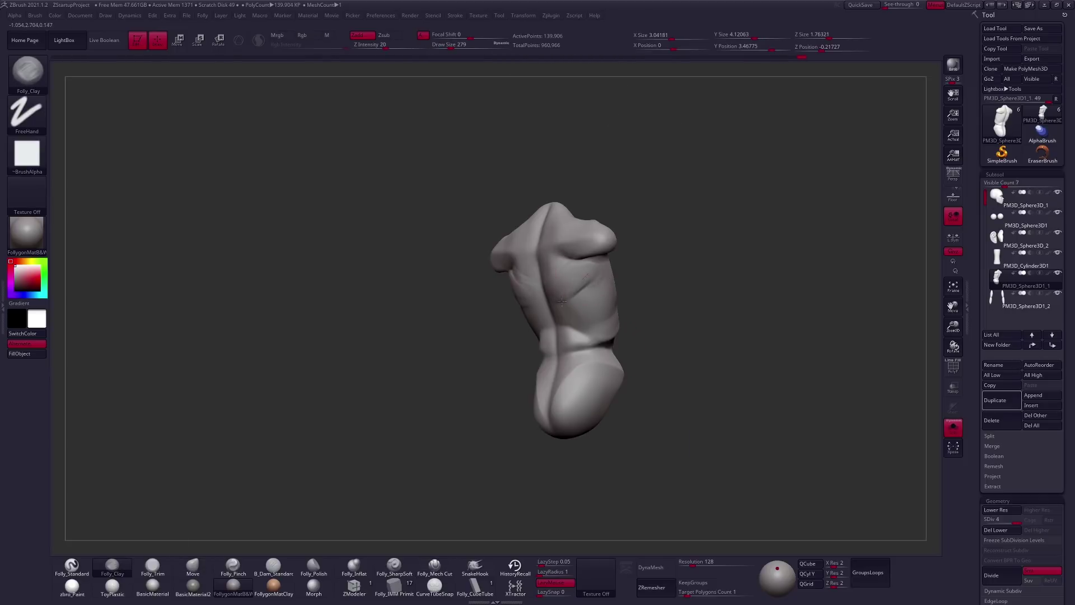
mouse_move(560, 301)
mouse_down()
mouse_move(599, 294)
mouse_move(601, 314)
mouse_move(577, 339)
mouse_up()
right_drag(577, 338, 560, 263)
mouse_move(559, 263)
mouse_down()
mouse_move(551, 340)
mouse_move(583, 332)
mouse_up()
drag(532, 252, 575, 276)
mouse_move(583, 343)
right_down()
mouse_move(674, 343)
mouse_move(638, 345)
right_up()
mouse_move(611, 253)
mouse_down()
mouse_move(588, 274)
mouse_move(582, 303)
mouse_up()
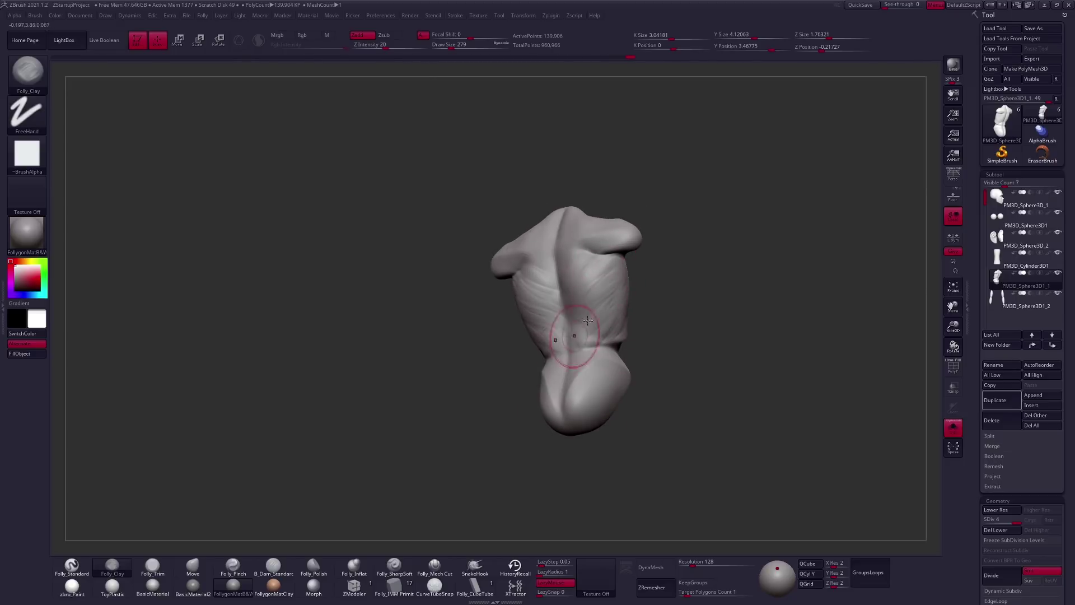
Build up the side planes of the rib cage below the armpits with the Folly_Clay brush.
right_drag(618, 288, 564, 380)
click(354, 566)
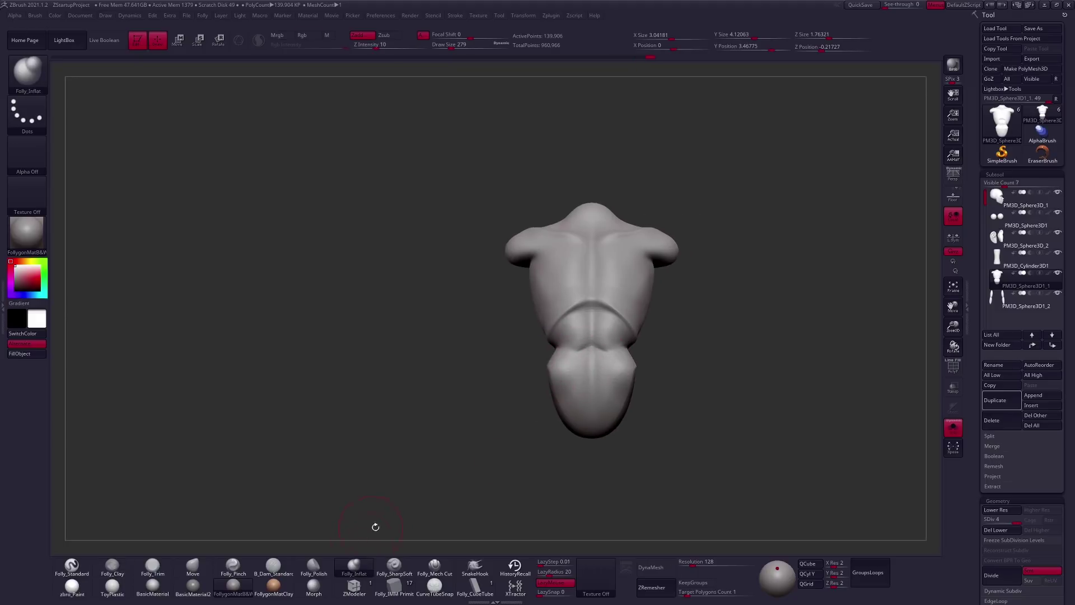
mouse_move(568, 384)
right_down()
mouse_move(641, 295)
mouse_move(677, 271)
right_up()
key(b)
key(c)
key(l)
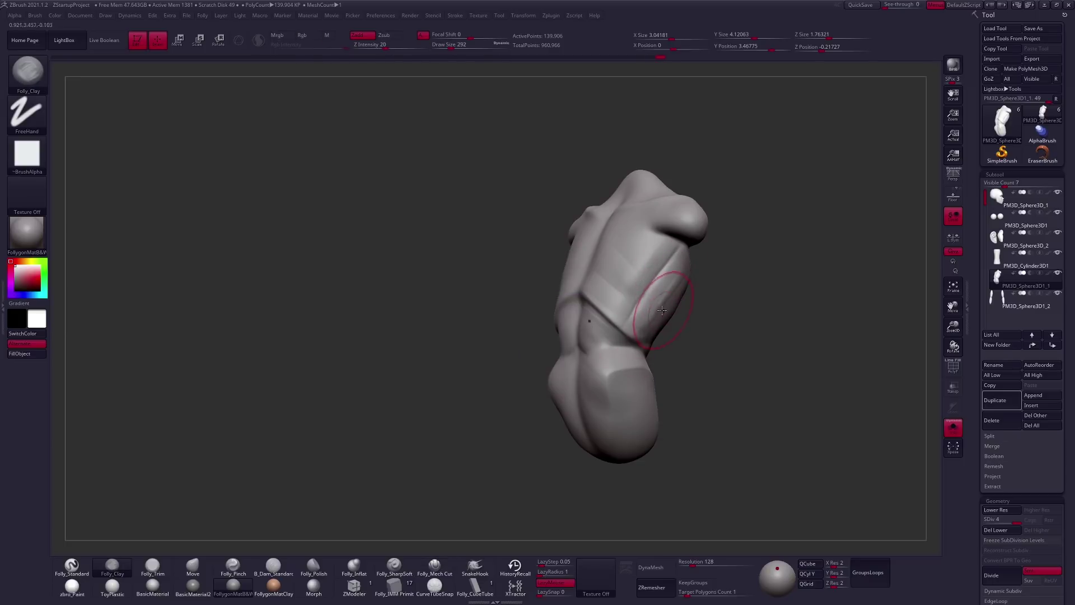
mouse_move(643, 338)
right_down()
mouse_move(694, 329)
mouse_move(623, 359)
mouse_move(581, 339)
right_up()
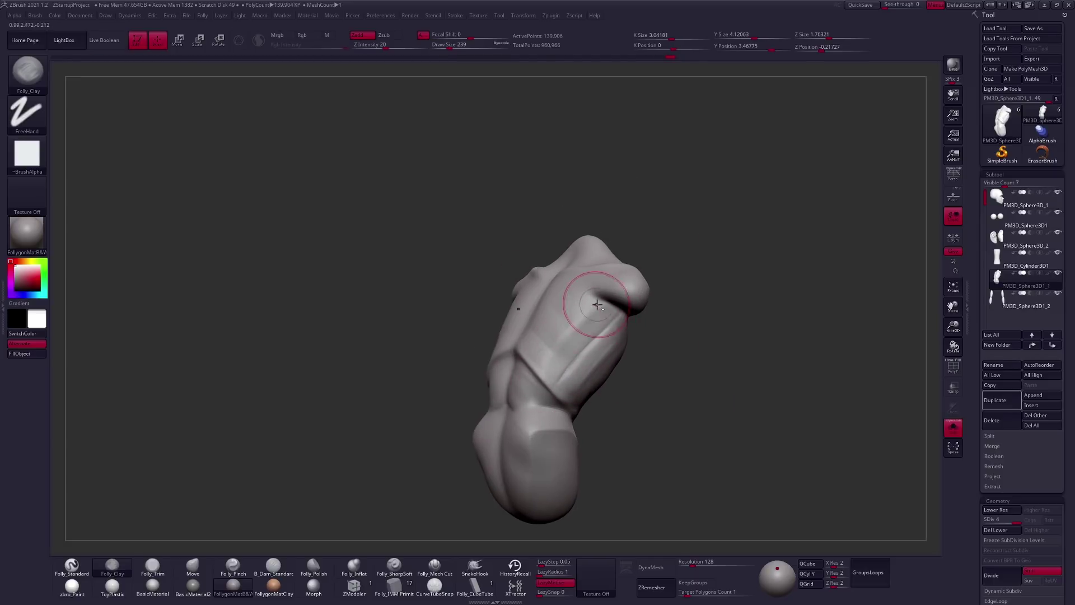
mouse_move(549, 367)
right_down()
mouse_move(564, 348)
mouse_move(625, 319)
right_up()
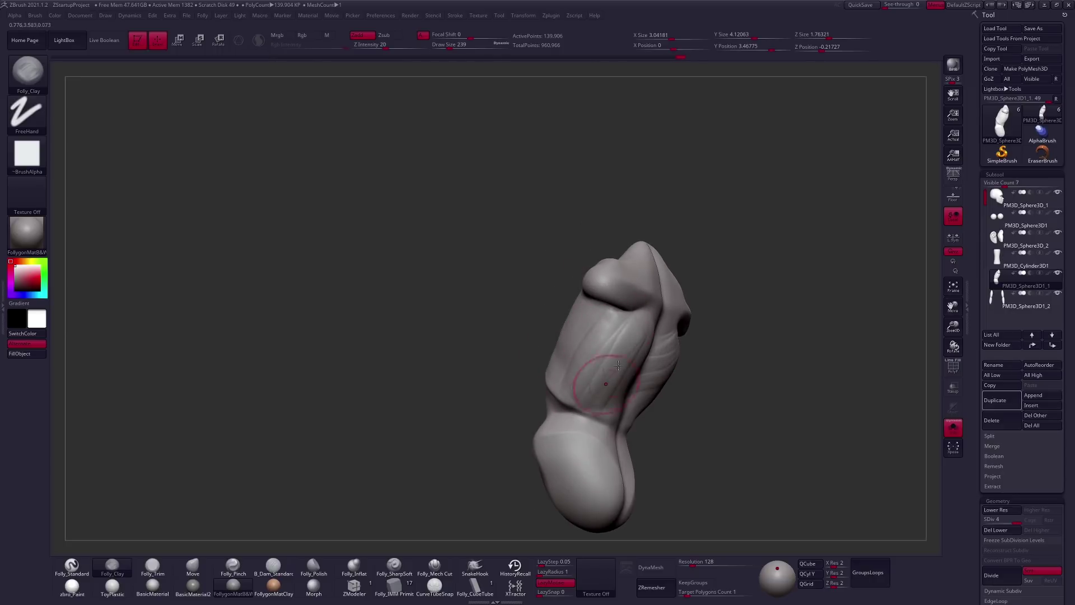
Refine the flank between the armpit and the waist with the Move and Folly_Clay brushes.
mouse_move(593, 402)
right_down()
mouse_move(645, 367)
mouse_move(608, 323)
mouse_move(598, 376)
right_up()
key(b)
key(m)
key(v)
key(b)
key(c)
key(l)
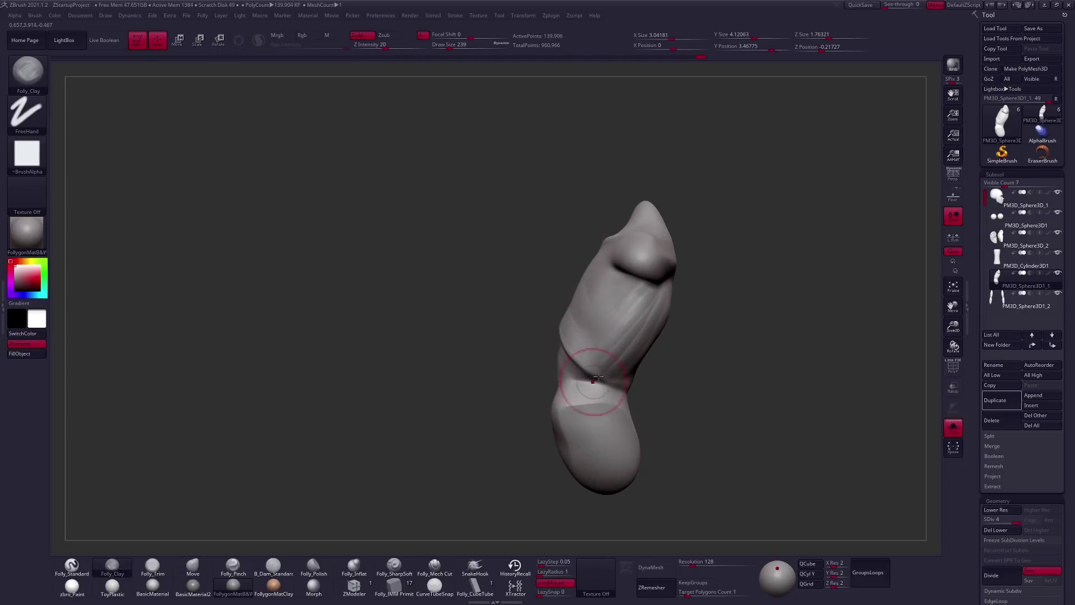
right_drag(616, 349, 630, 291)
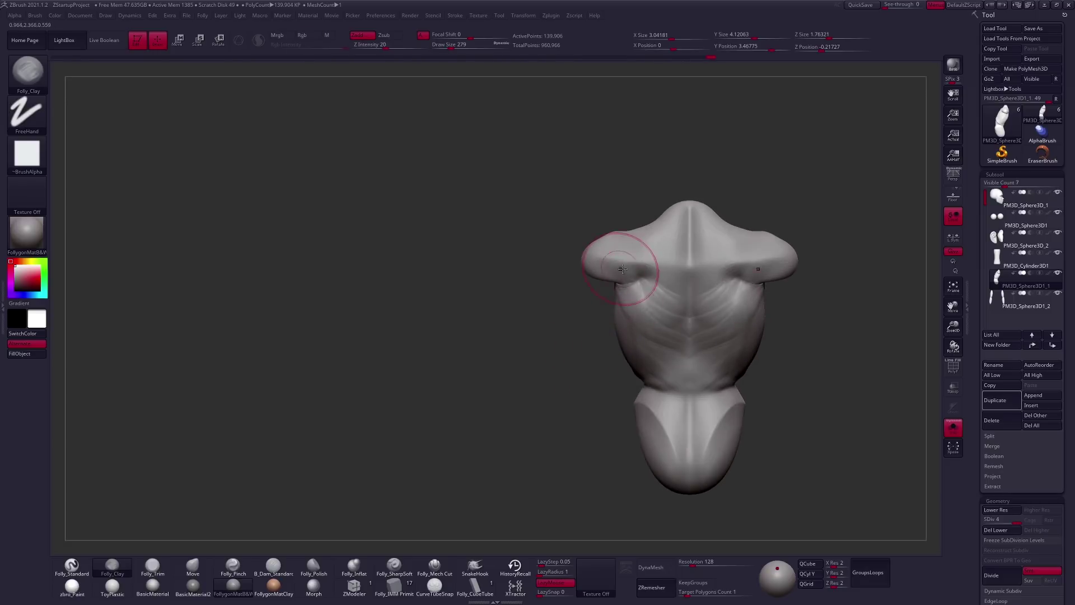
Model and smooth the lower edges of the shoulder blades, checking them against the full figure.
mouse_move(683, 336)
right_down()
mouse_move(660, 324)
mouse_move(683, 300)
right_up()
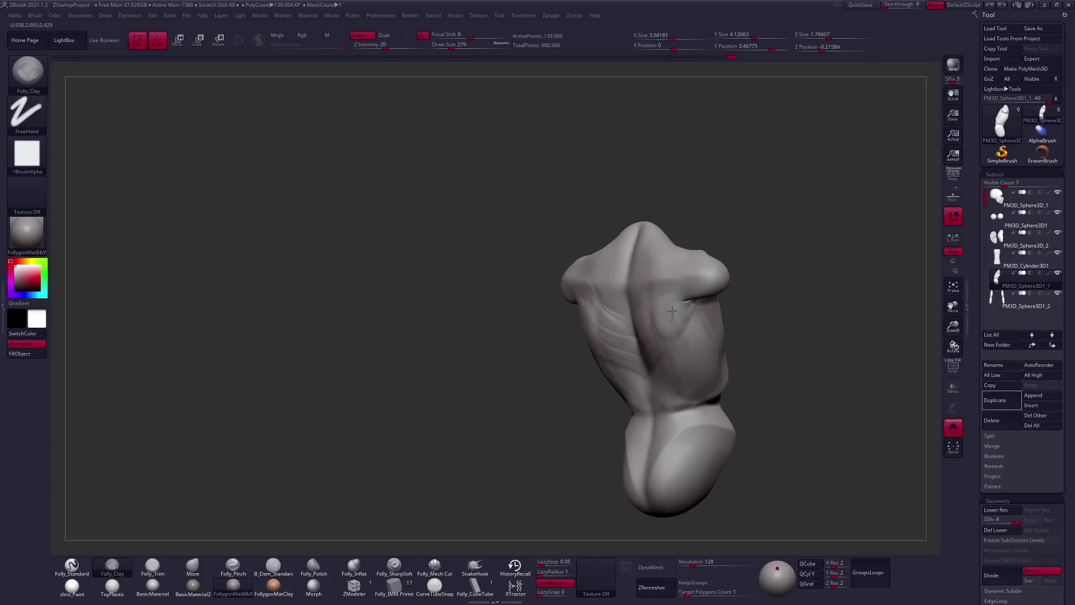
shift+drag(667, 319, 709, 280)
key(ctrl+shift+s)
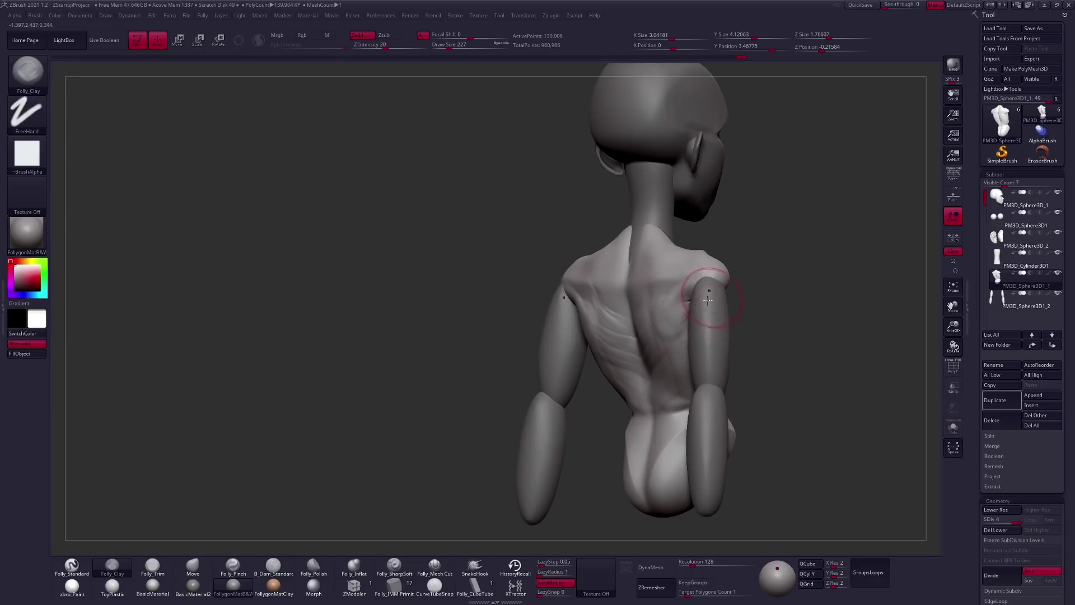
key(ctrl+shift+s)
Rework the surface around the shoulder blades and remesh the torso with DynaMesh at resolution 128.
key(space)
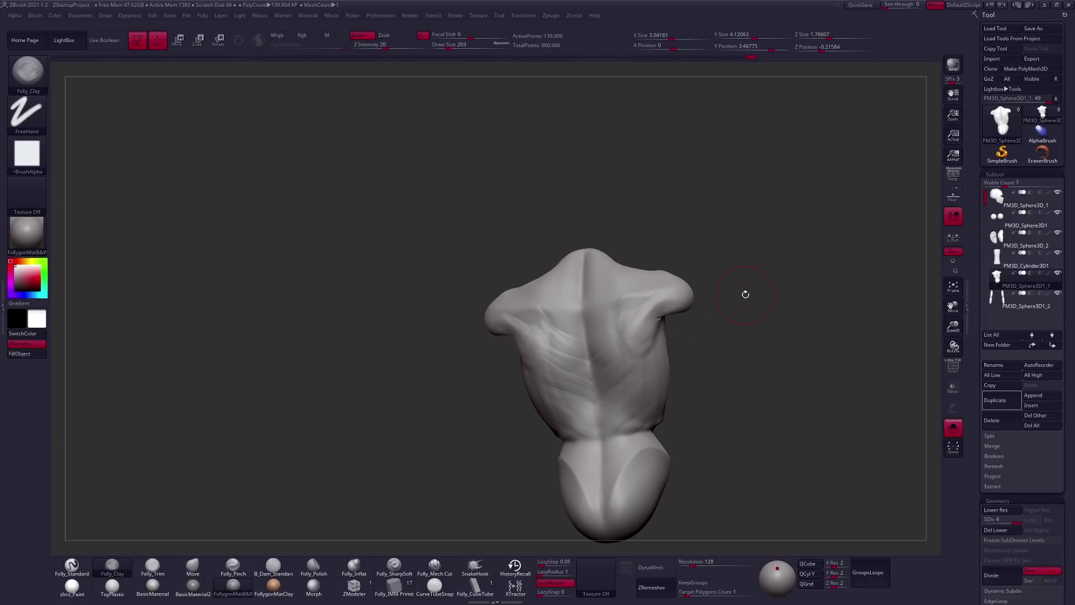
alt+drag(678, 364, 640, 331)
click(662, 567)
click(612, 584)
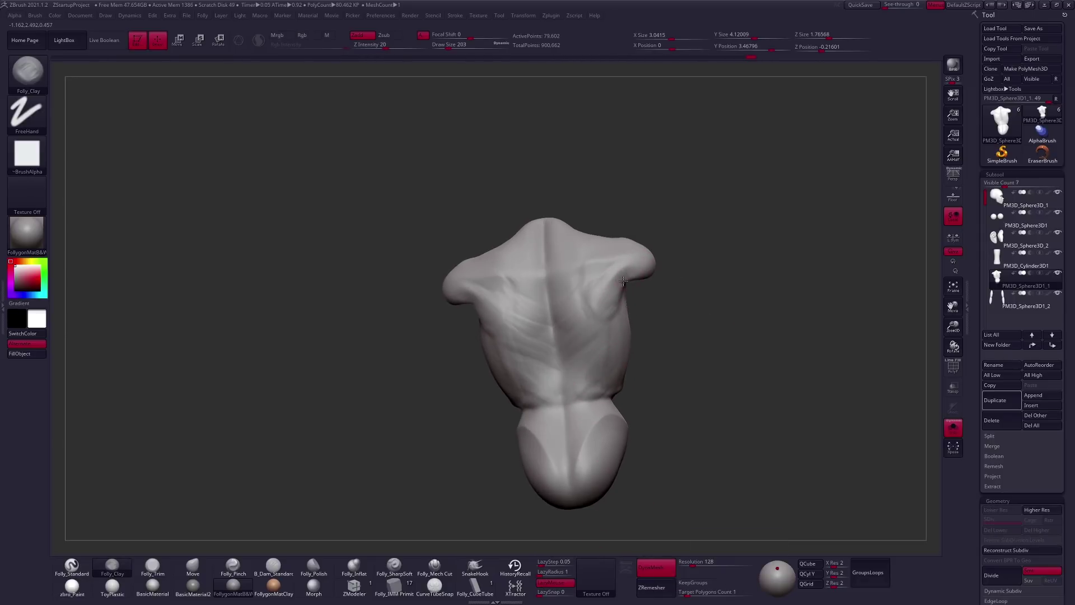
Flatten and rebuild the planes of the shoulder blades with the Folly_Trim and Folly_Clay brushes.
key(t)
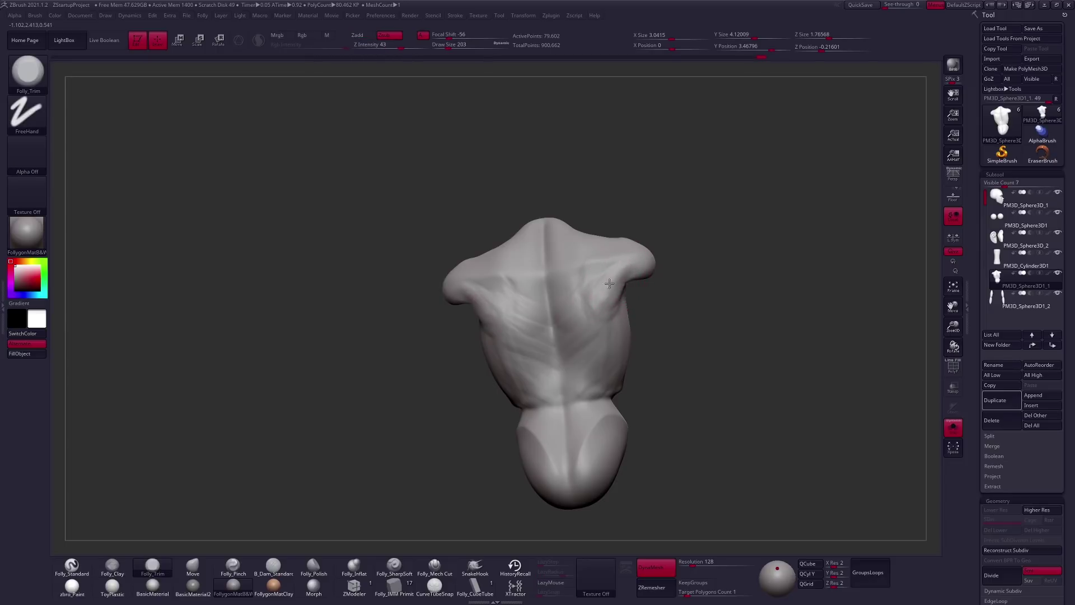
right_drag(608, 299, 610, 291)
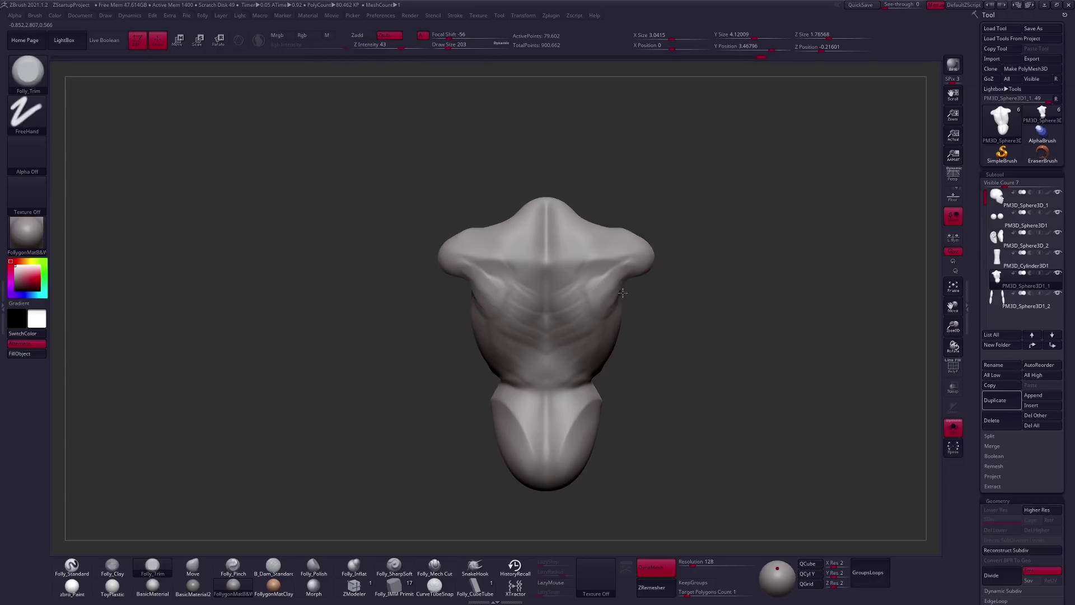
key(c)
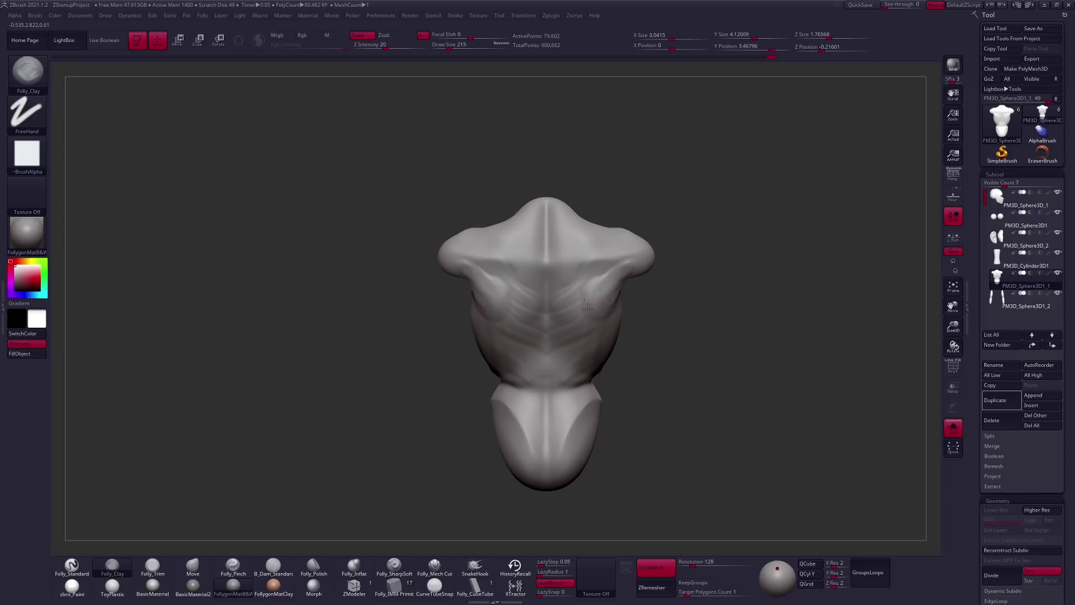
key(ctrl+shift+s)
Adjust the front outline of the chest and shoulders with the Move brush on the full figure.
mouse_move(588, 307)
right_down()
mouse_move(635, 325)
mouse_move(638, 291)
mouse_move(633, 312)
mouse_move(571, 376)
right_up()
key(space)
key(b)
key(m)
key(v)
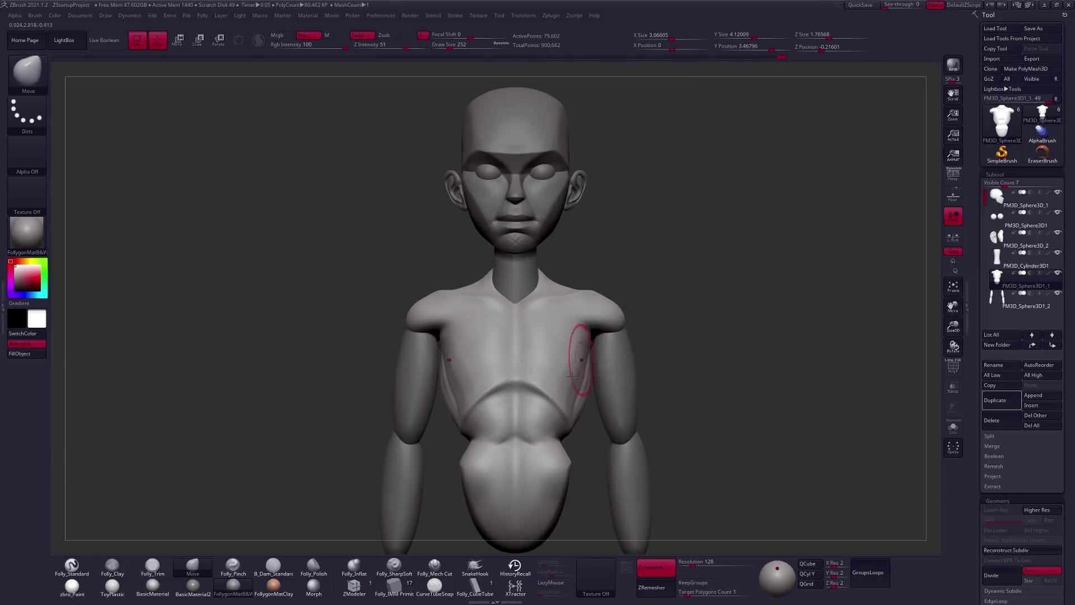
Carve the planes where the front of the shoulders meets the chest with the Folly_Mech Cut brush.
click(435, 566)
key(space)
right_drag(595, 320, 596, 332)
key(space)
drag(595, 331, 592, 331)
right_drag(592, 331, 640, 319)
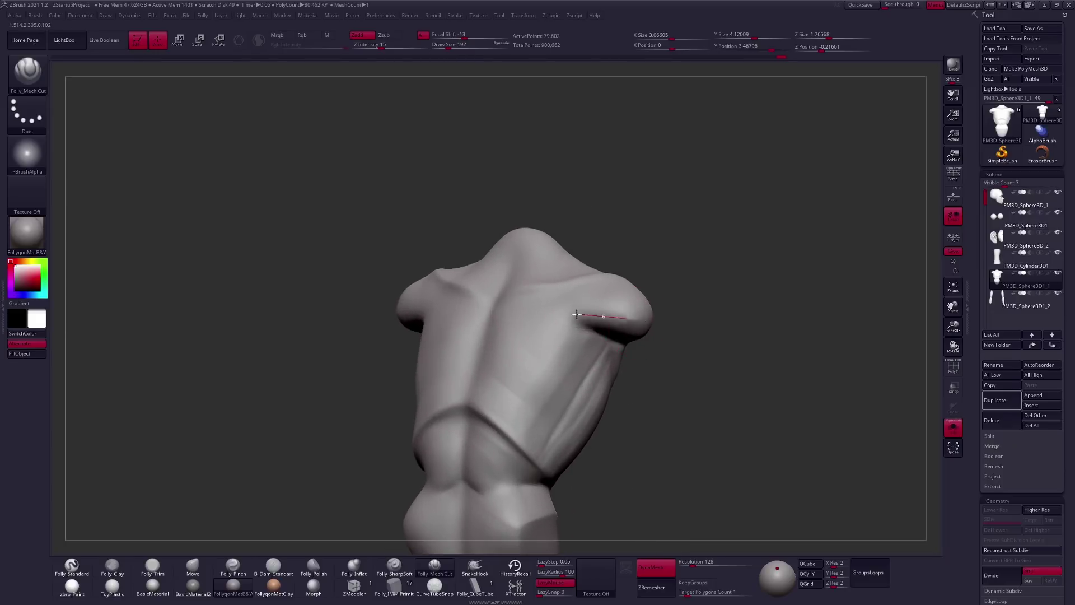
mouse_move(554, 326)
right_down()
mouse_move(572, 301)
mouse_move(585, 361)
mouse_move(588, 312)
right_up()
key(bracketleft)
key(bracketleft)
key(bracketleft)
key(bracketright)
key(bracketright)
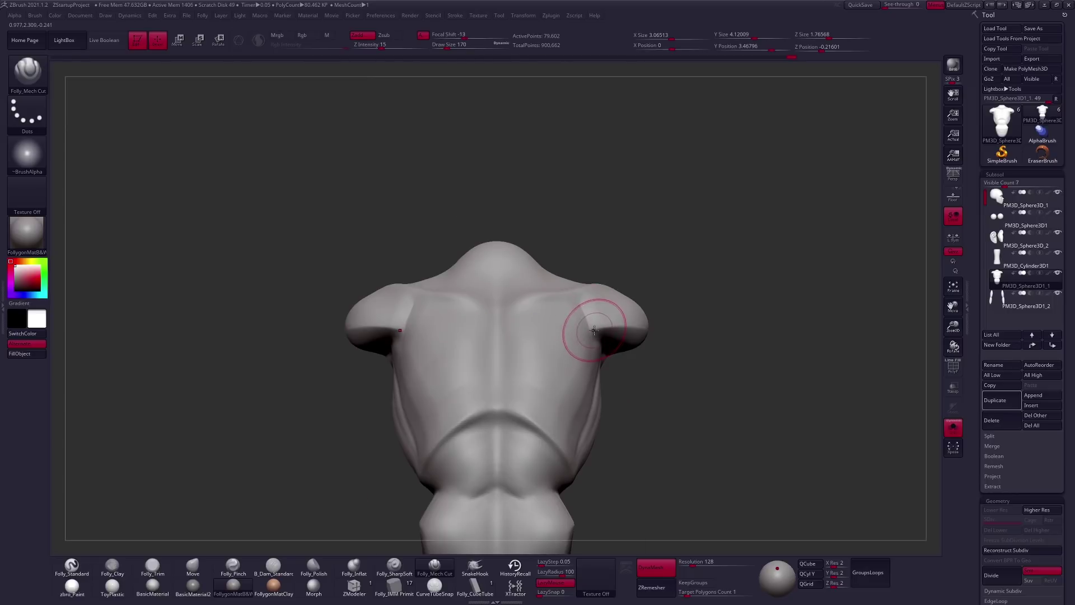
Reshape the underside of the shoulders over the upper arms with the Move brush and smooth it.
key(b)
key(m)
key(v)
key(shift+alt+s)
right_drag(615, 347, 662, 336)
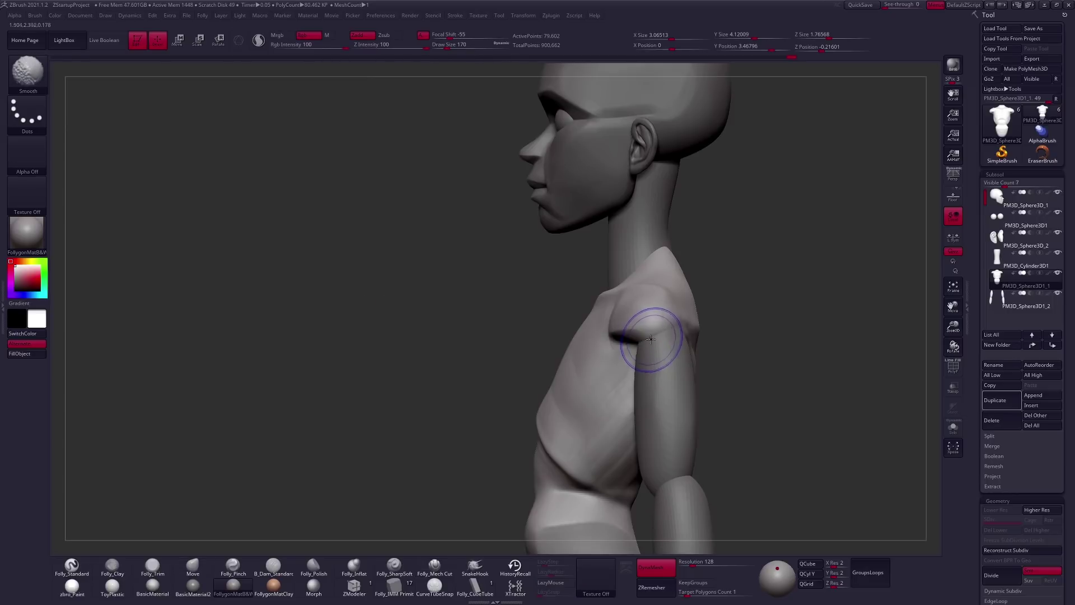
key(shift+alt+s)
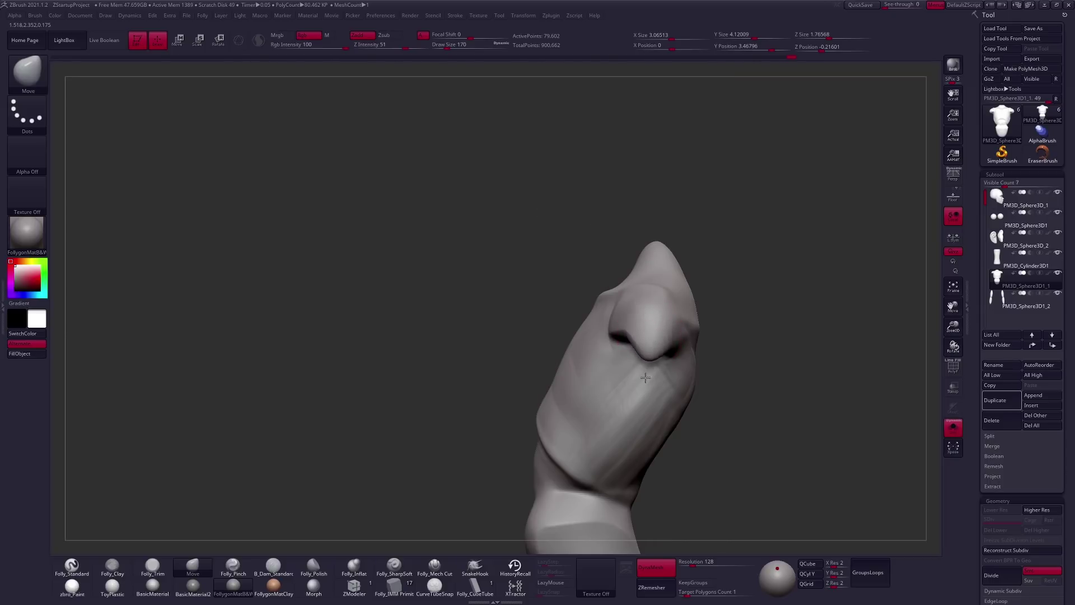
key(shift+alt+s)
right_click(666, 363)
alt+click(668, 366)
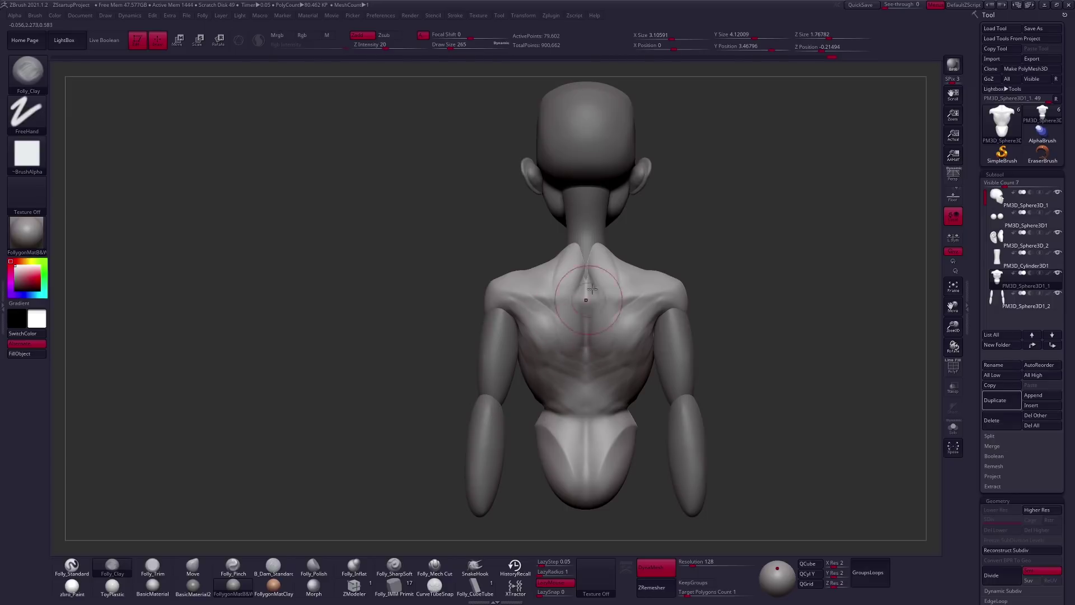
Define the upper spine and the base of the neck with the Folly_Mech Cut brush.
alt+right_drag(596, 389, 597, 349)
click(434, 565)
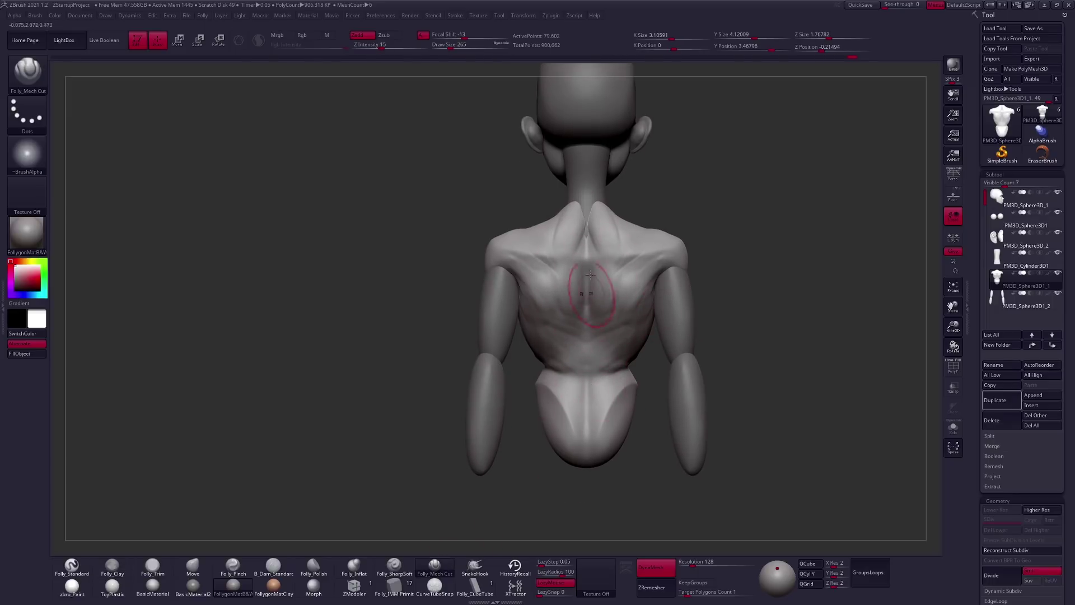
key(shift+alt+s)
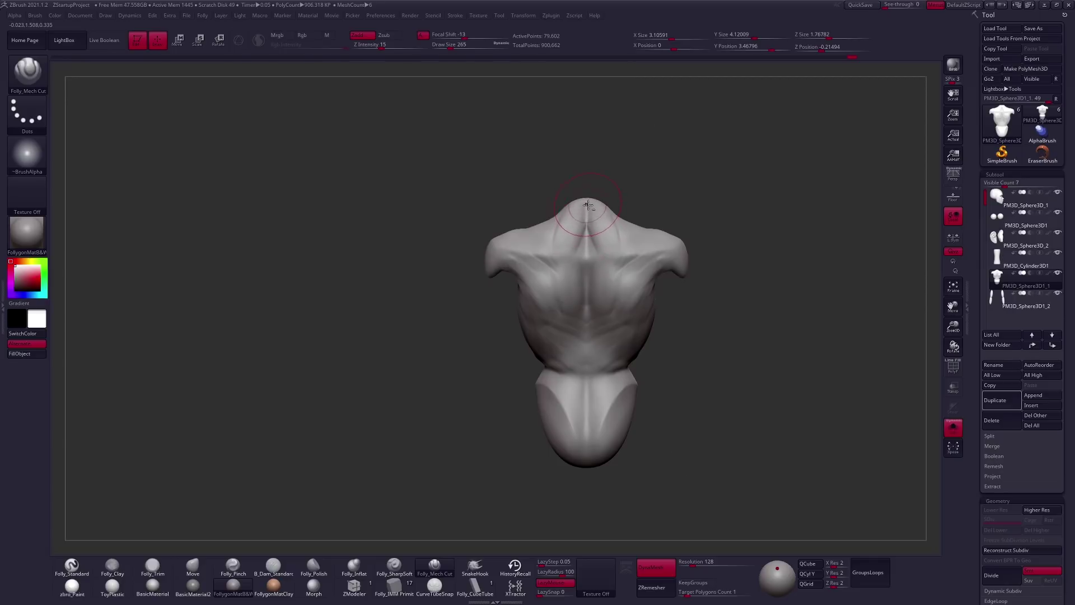
key(shift+alt+s)
right_drag(588, 405, 587, 392)
right_click(585, 386)
Refine the lower back and the planes beside the spine with the Folly_Clay and Folly_Mech Cut brushes.
key(c)
right_click(587, 392)
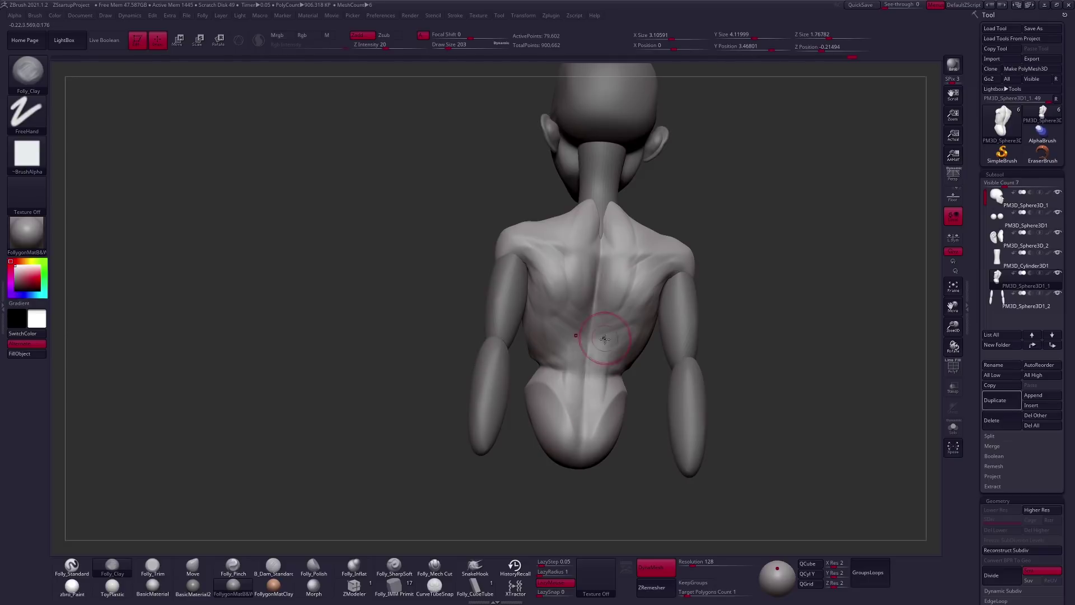
mouse_move(594, 400)
right_down()
mouse_move(688, 385)
mouse_move(617, 335)
right_up()
click(435, 566)
ctrl+right_drag(538, 392, 577, 299)
key(space)
drag(577, 299, 587, 289)
drag(651, 328, 614, 305)
mouse_move(615, 308)
right_down()
mouse_move(626, 393)
mouse_move(607, 348)
right_up()
alt+right_drag(631, 386, 607, 363)
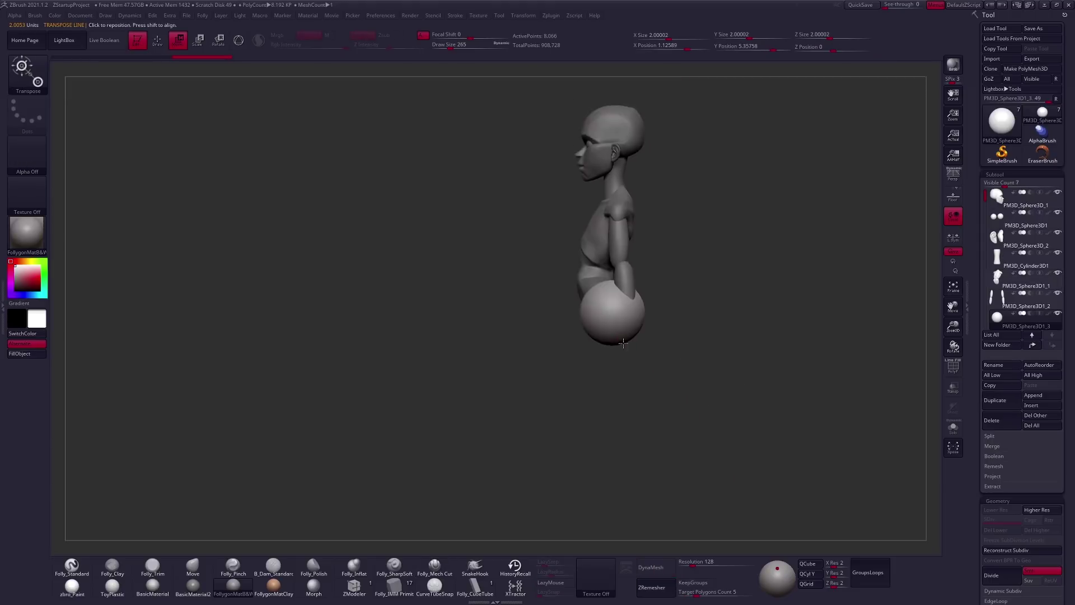
Position the new sphere beside the hip and scale it down to about 1.52 units.
key(w)
mouse_move(586, 250)
mouse_down()
mouse_move(731, 258)
mouse_move(653, 250)
mouse_up()
key(e)
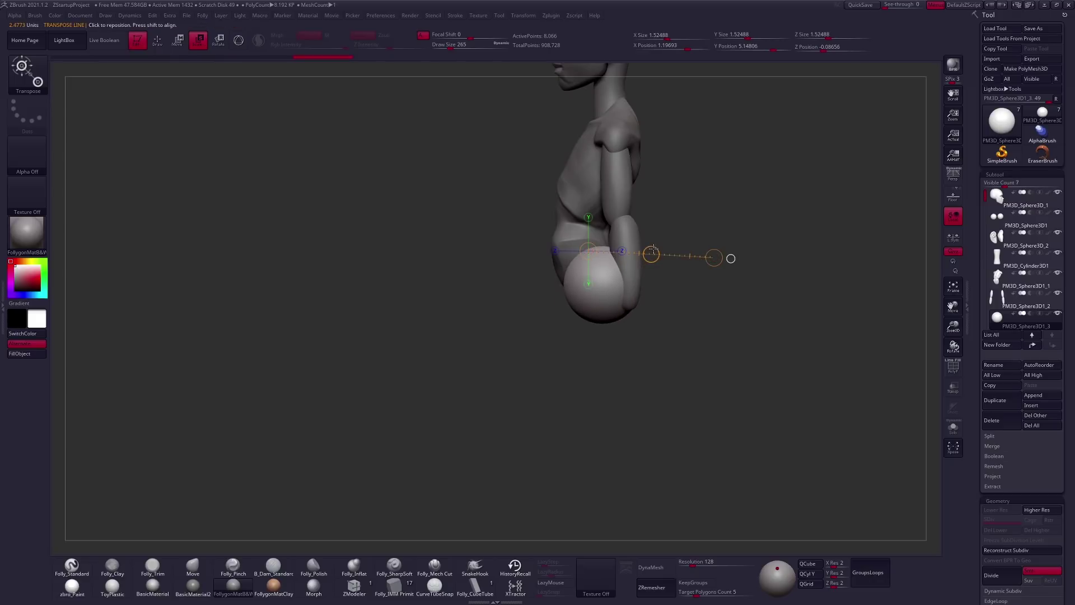
Stretch the sphere into an elongated thigh shape with a large Move brush.
key(q)
key(b)
key(m)
key(v)
key(space)
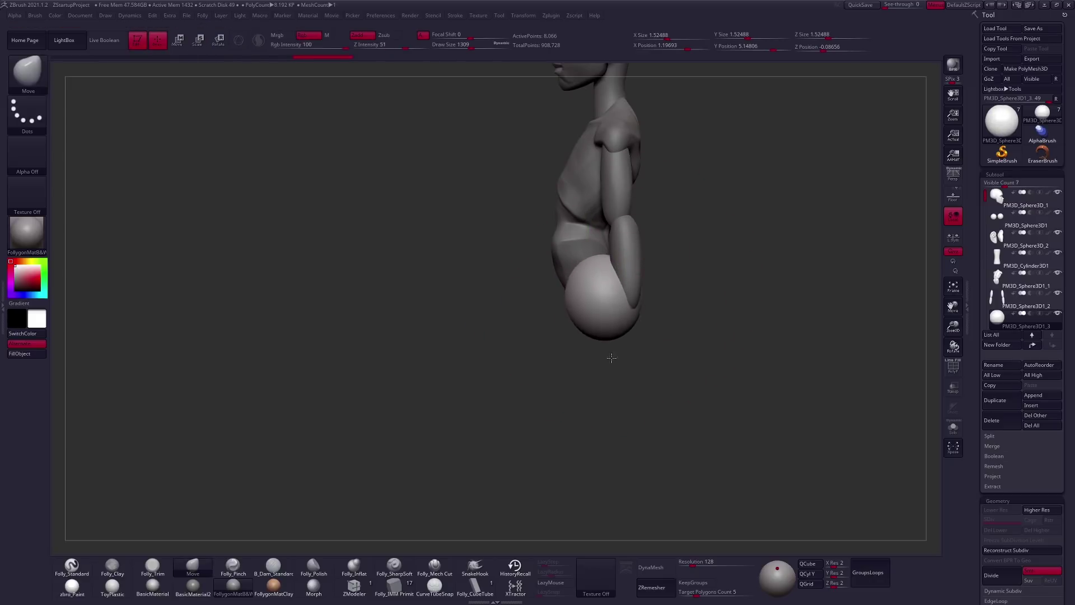
drag(646, 345, 593, 301)
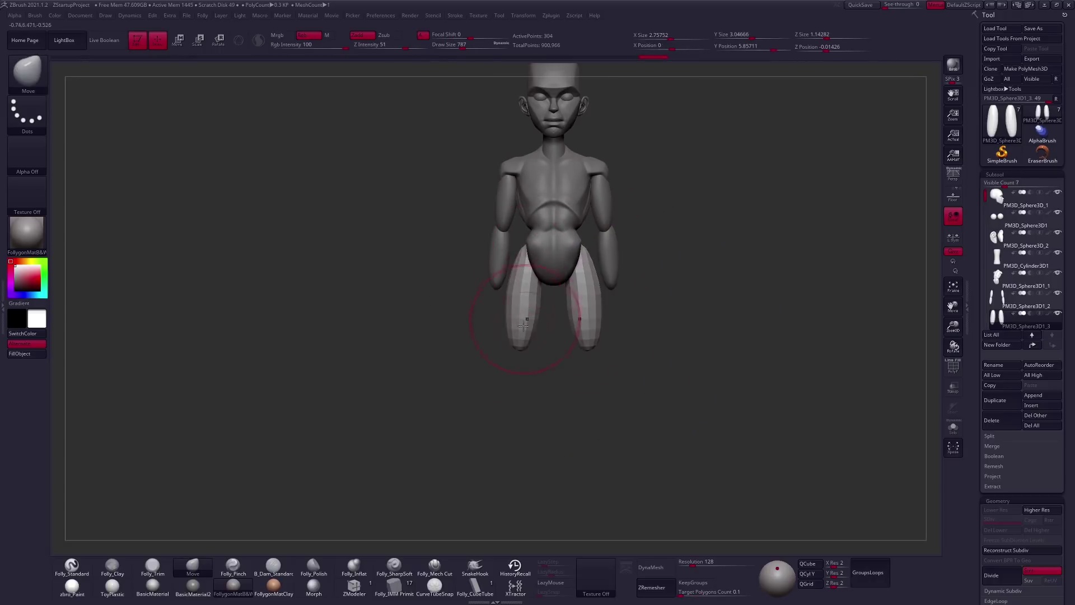
Refine the front outline of the mirrored thighs with the Move brush.
key(space)
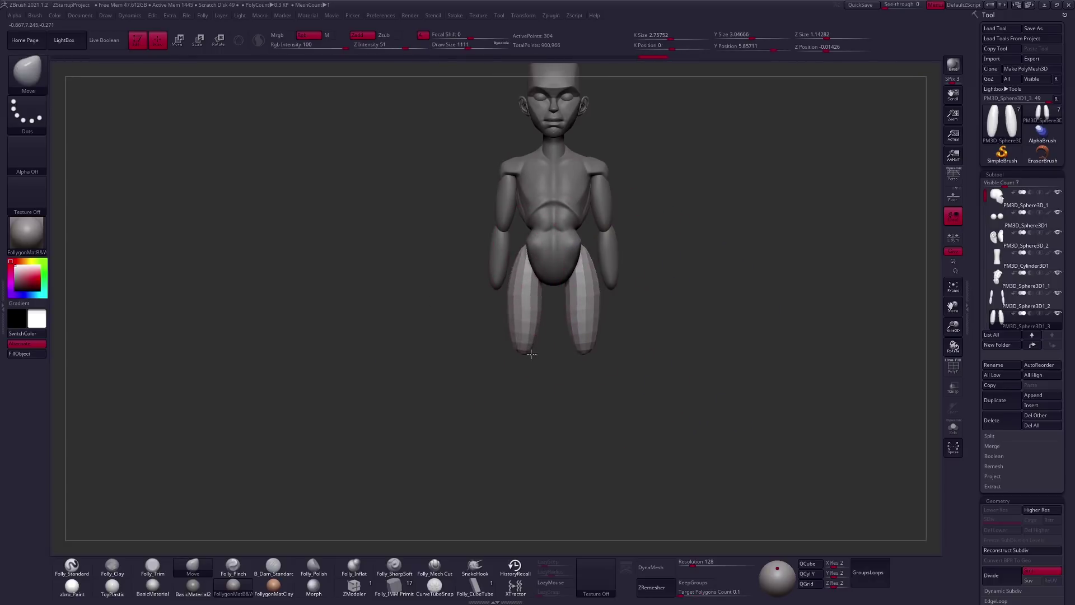
mouse_move(523, 368)
mouse_down()
mouse_move(614, 360)
mouse_move(617, 325)
mouse_move(593, 336)
mouse_move(600, 305)
mouse_move(592, 322)
mouse_move(558, 326)
mouse_move(588, 347)
mouse_move(602, 283)
mouse_up()
key(bracketleft)
mouse_move(586, 369)
mouse_down()
mouse_move(588, 322)
mouse_move(612, 316)
mouse_move(616, 335)
mouse_move(641, 324)
mouse_move(606, 325)
mouse_move(648, 305)
mouse_move(728, 316)
mouse_move(652, 333)
mouse_move(608, 290)
mouse_move(616, 263)
mouse_up()
Reshape the upper thighs around the pelvis with the Move brush.
key(space)
key(space)
key(space)
ctrl+shift+click(696, 238)
key(space)
mouse_move(608, 300)
mouse_down()
mouse_move(609, 287)
mouse_move(587, 300)
mouse_move(610, 334)
mouse_move(588, 300)
mouse_move(599, 292)
mouse_up()
right_drag(601, 281, 591, 305)
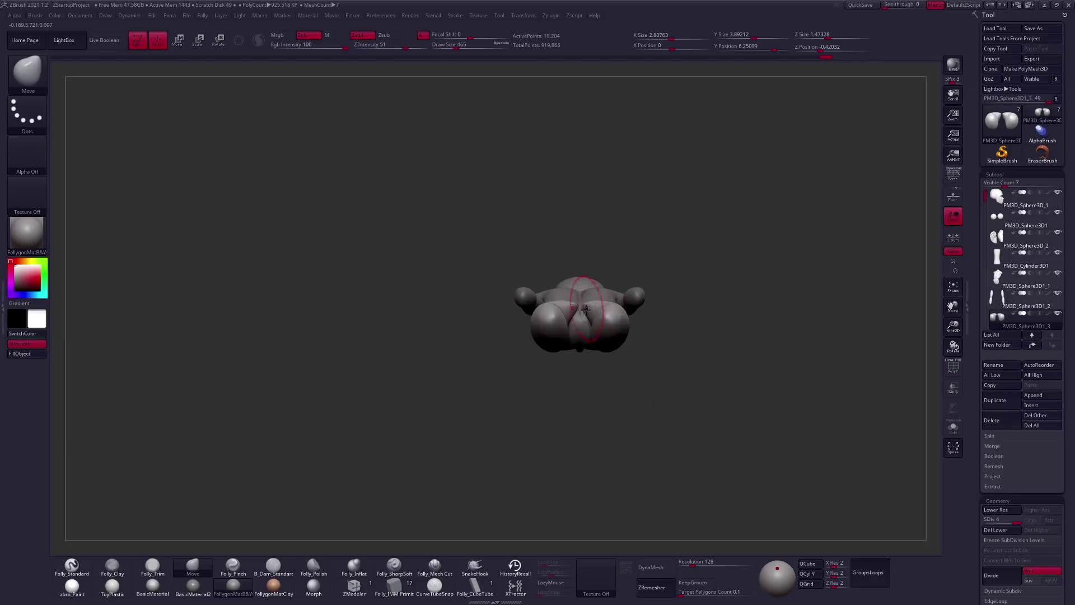
Smooth and reshape the back and inner sides of the thighs with the Smooth and Move brushes.
right_drag(588, 308, 578, 315)
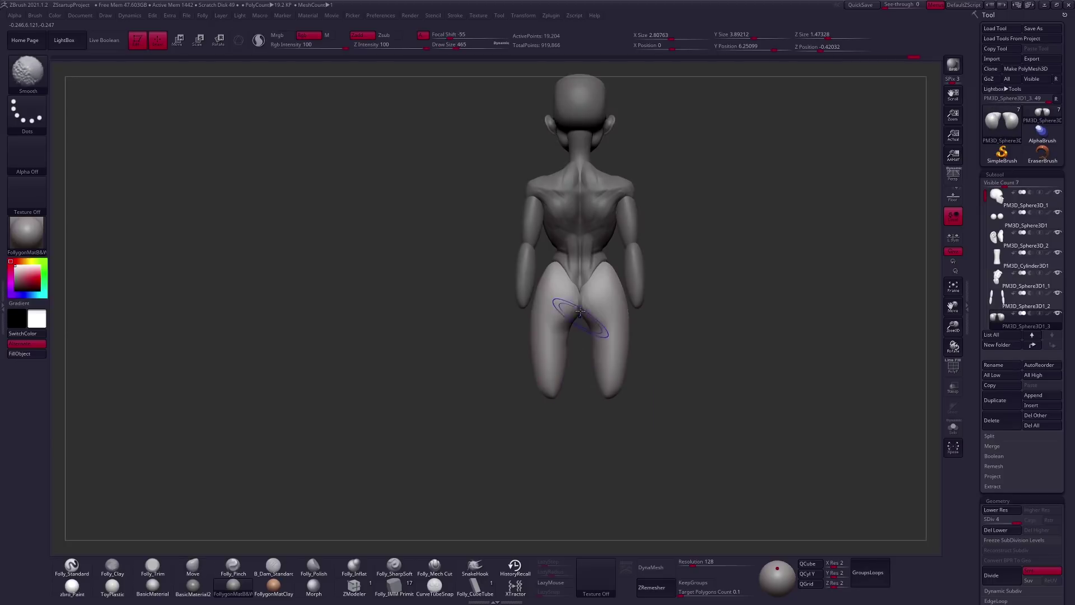
right_drag(592, 279, 600, 364)
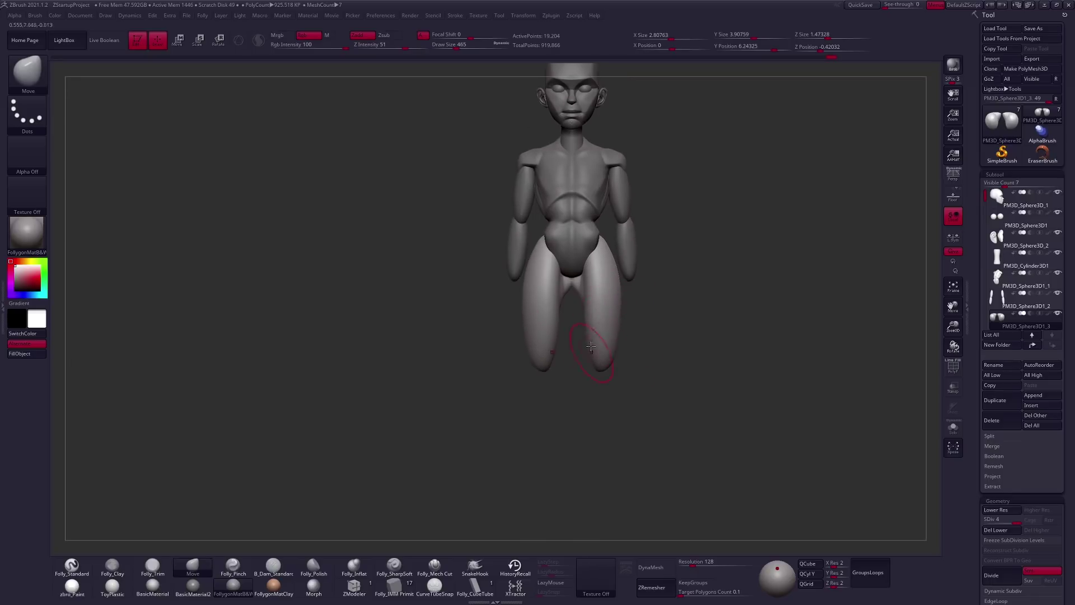
key(space)
click(590, 287)
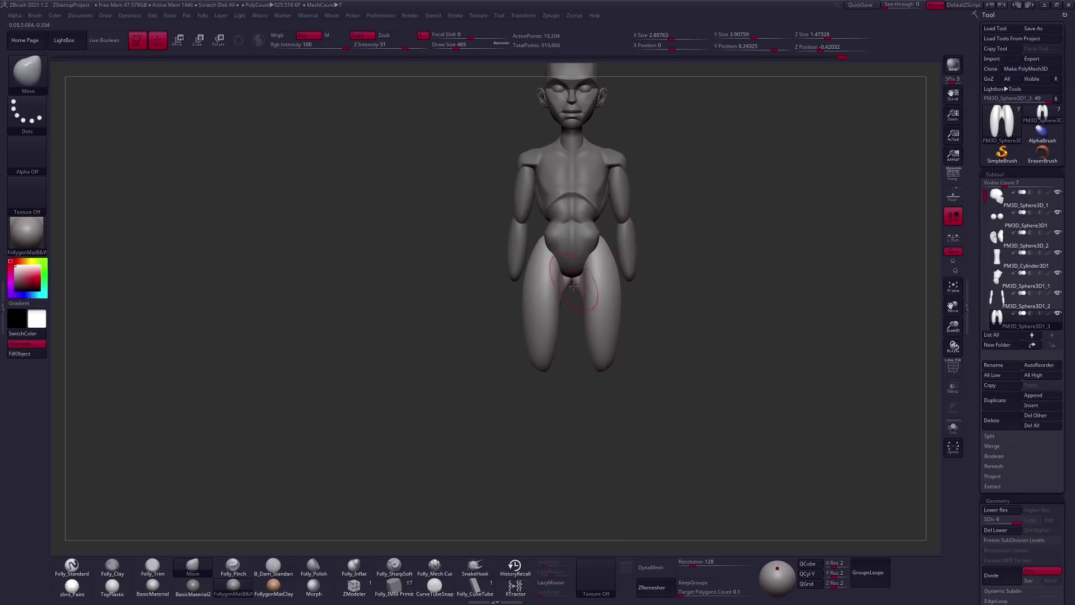
Build up the front of the thighs with the Folly_Clay brush and lengthen them to about 4.21 units with the Move brush.
key(space)
click(582, 327)
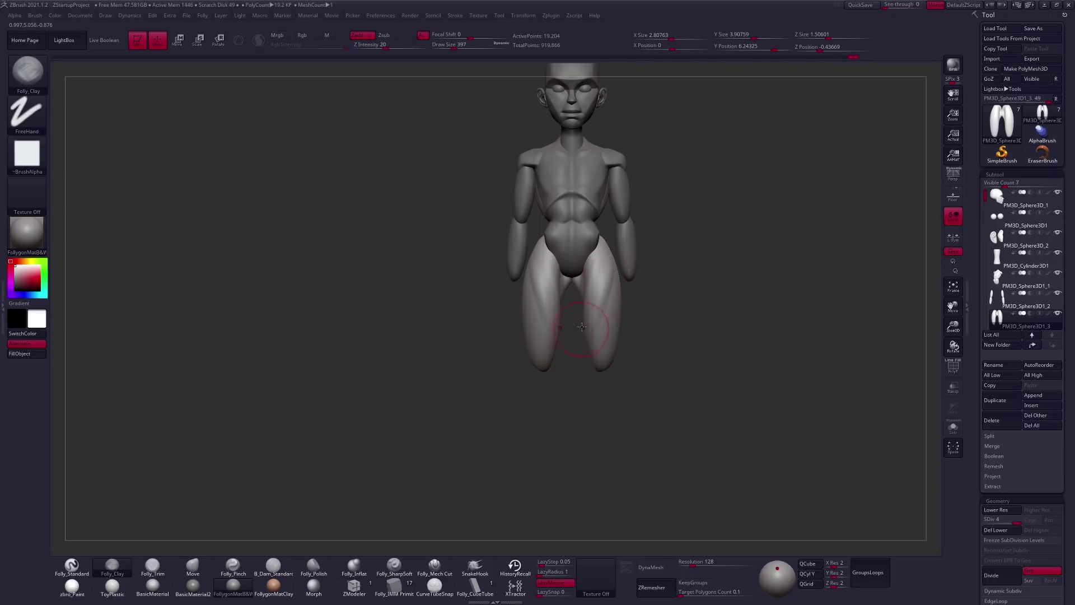
right_drag(591, 303, 588, 288)
mouse_move(575, 349)
shift+right_down()
mouse_move(653, 401)
mouse_move(669, 393)
shift+right_up()
key(b)
key(m)
key(v)
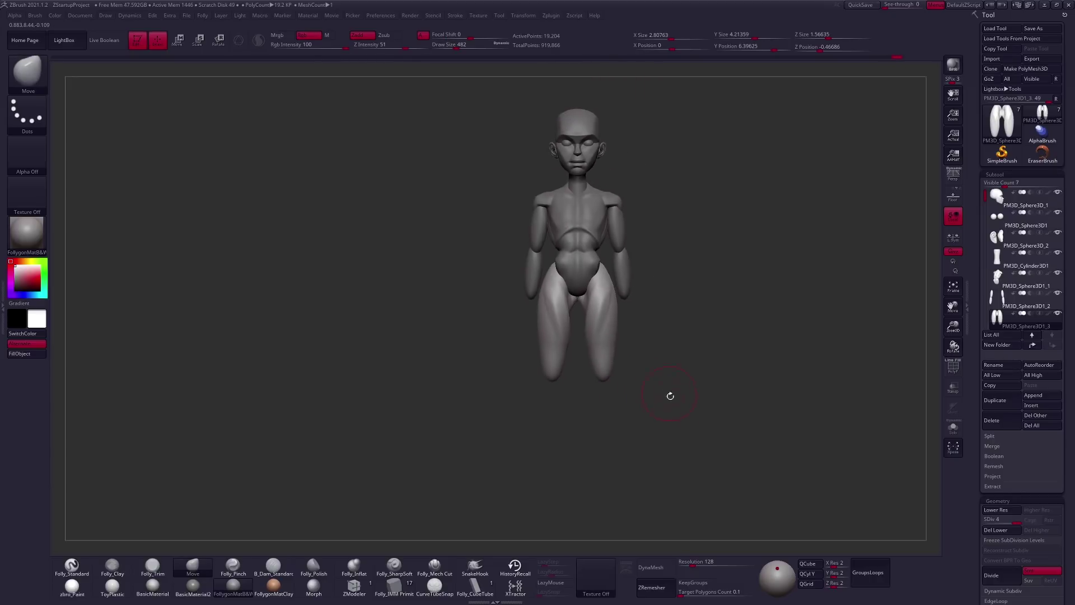
Block in mirrored lower legs below the thighs, slimming them to about 4.35 units long with a large Move brush.
key(space)
alt+click(606, 404)
drag(608, 412, 605, 432)
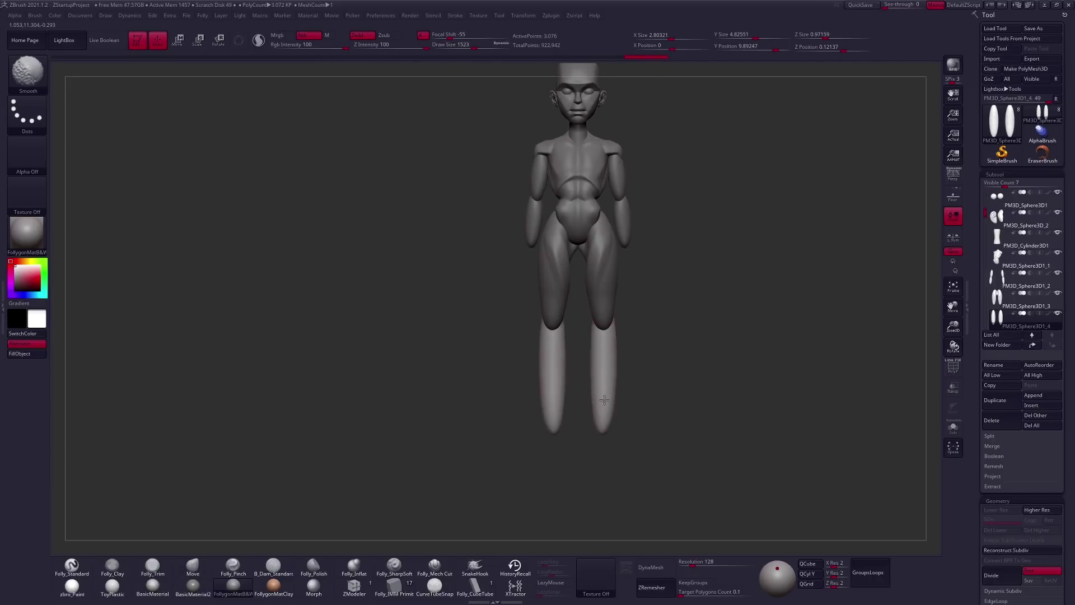
key(space)
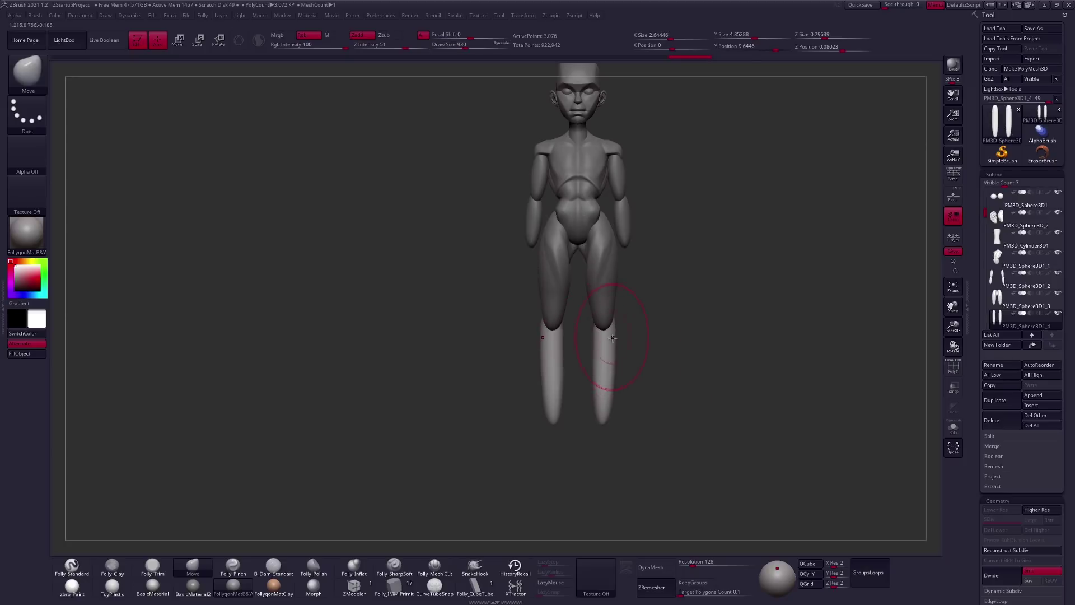
alt+right_drag(607, 364, 585, 439)
alt+click(606, 305)
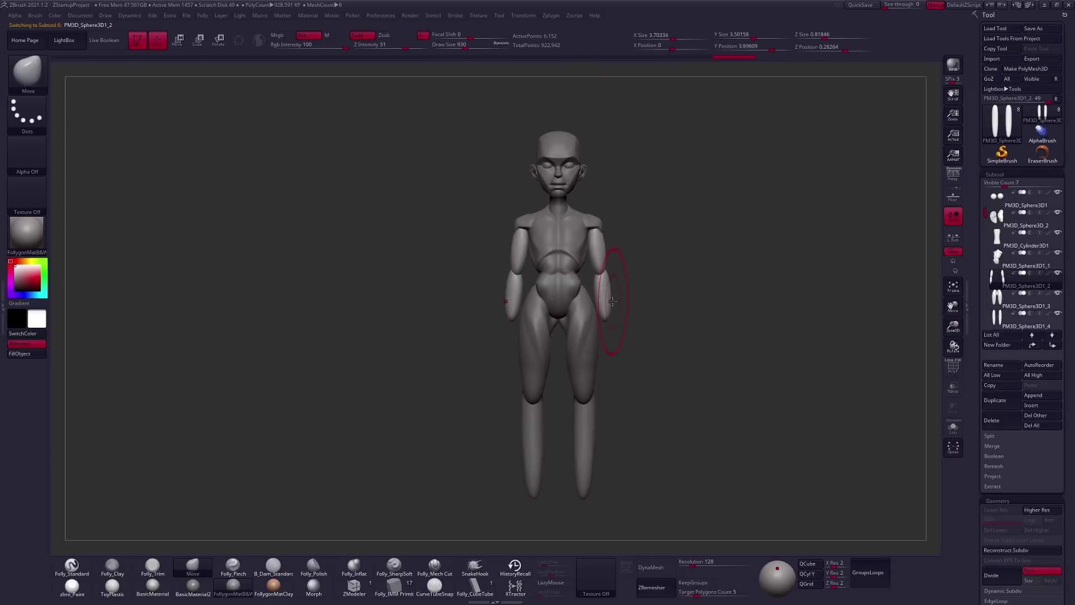
key(w)
mouse_move(595, 229)
mouse_down()
mouse_move(616, 345)
mouse_move(657, 364)
mouse_move(636, 365)
mouse_move(646, 325)
mouse_move(612, 353)
mouse_move(714, 276)
mouse_up()
key(q)
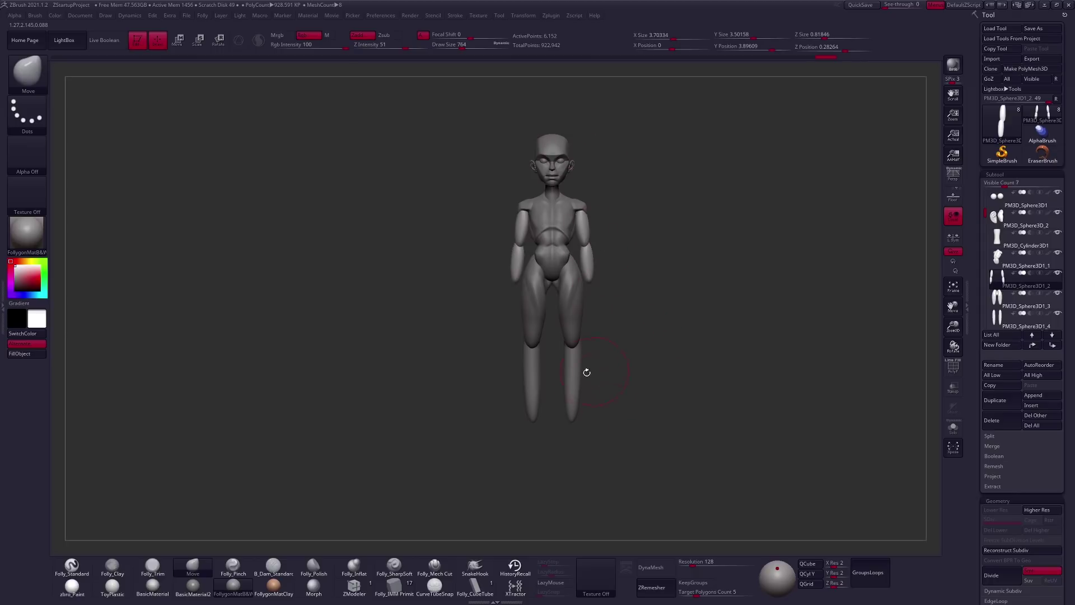
Select the thighs and add volume to them with the Folly_Clay brush, working from the side.
alt+click(570, 286)
key(b)
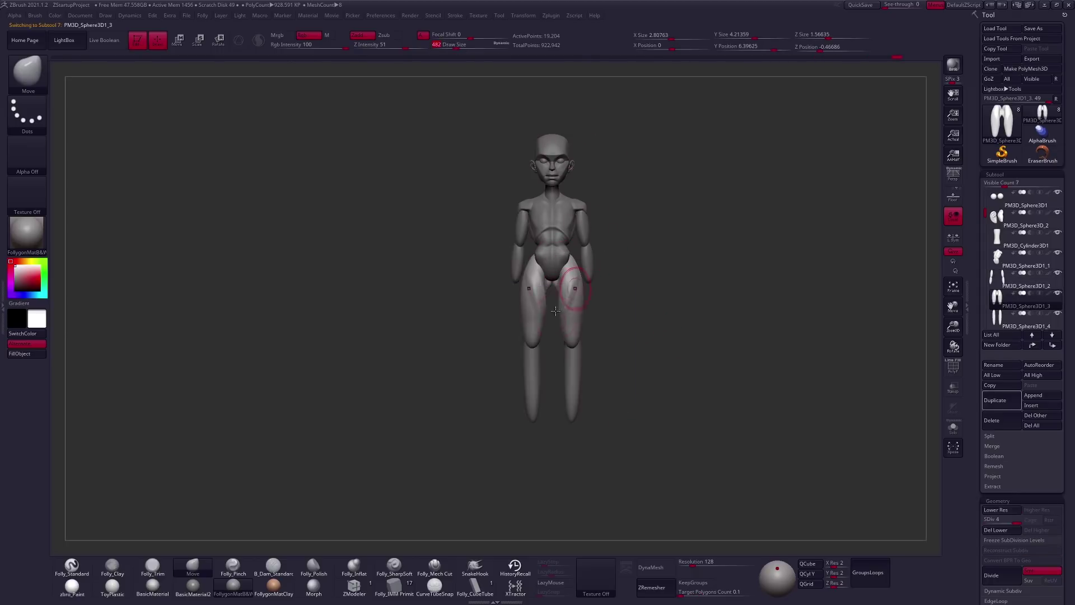
key(c)
key(l)
drag(604, 336, 523, 364)
key(space)
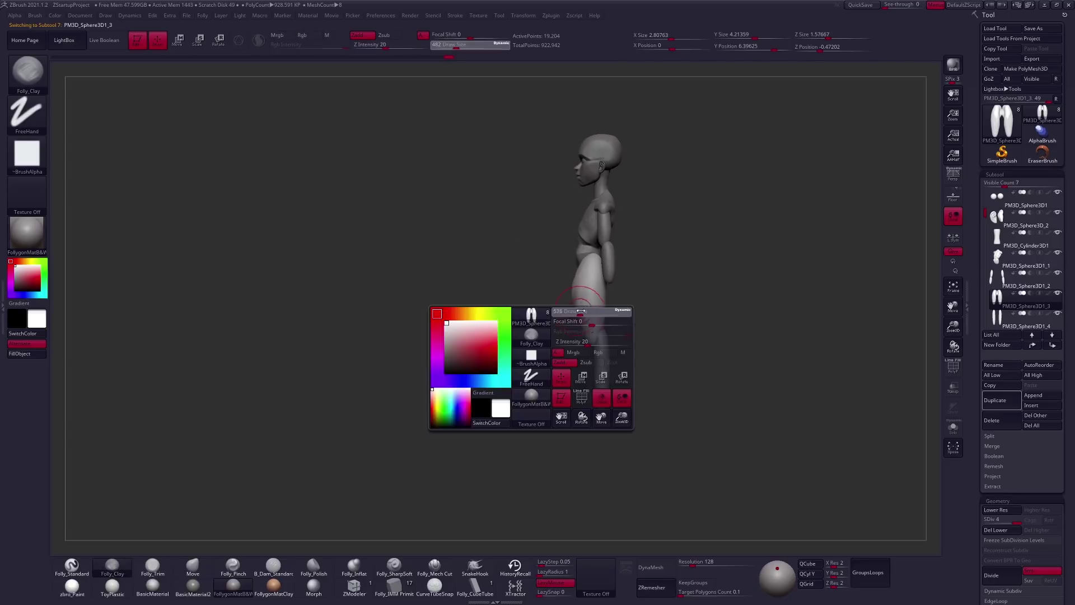
Reshape the side profile of the thighs with a Move brush of about 699 draw size.
key(b)
key(m)
key(v)
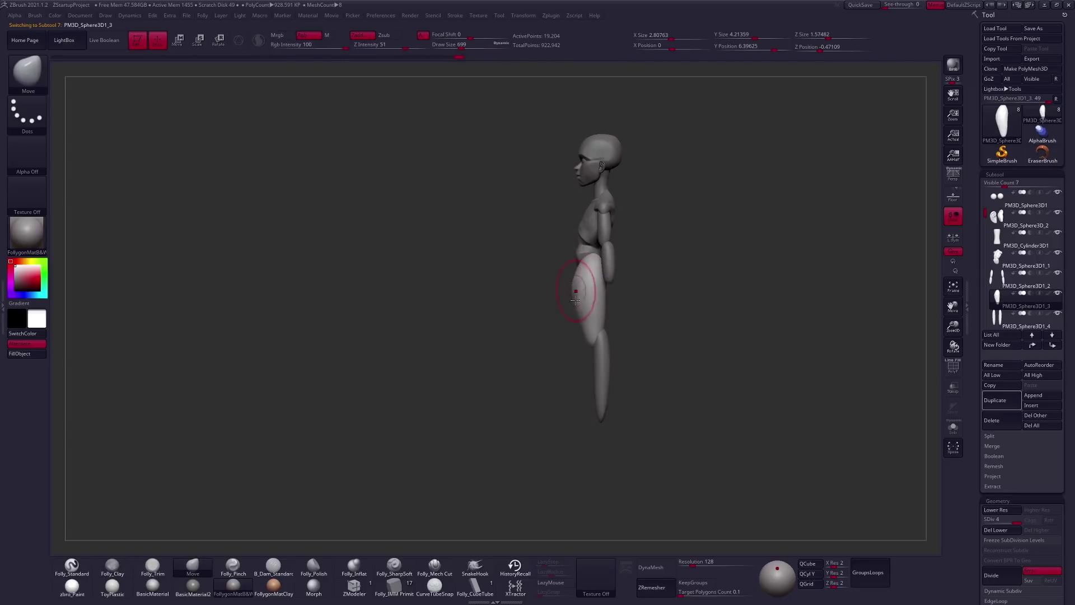
mouse_move(574, 293)
mouse_down()
mouse_move(603, 330)
mouse_move(593, 364)
mouse_move(582, 365)
mouse_move(597, 374)
mouse_up()
key(space)
key(space)
Build up the buttocks on the isolated thighs with the Folly_Clay brush at draw size 430 and smooth them.
key(c)
key(shift+s)
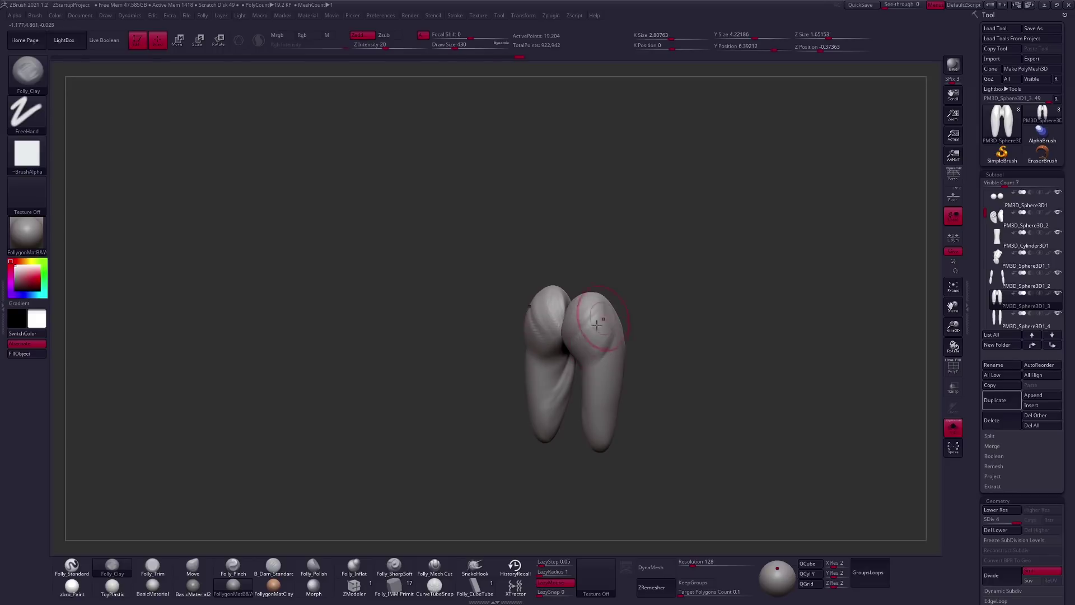
key(shift+s)
mouse_move(576, 350)
shift+mouse_down()
mouse_move(560, 331)
mouse_move(572, 356)
shift+mouse_up()
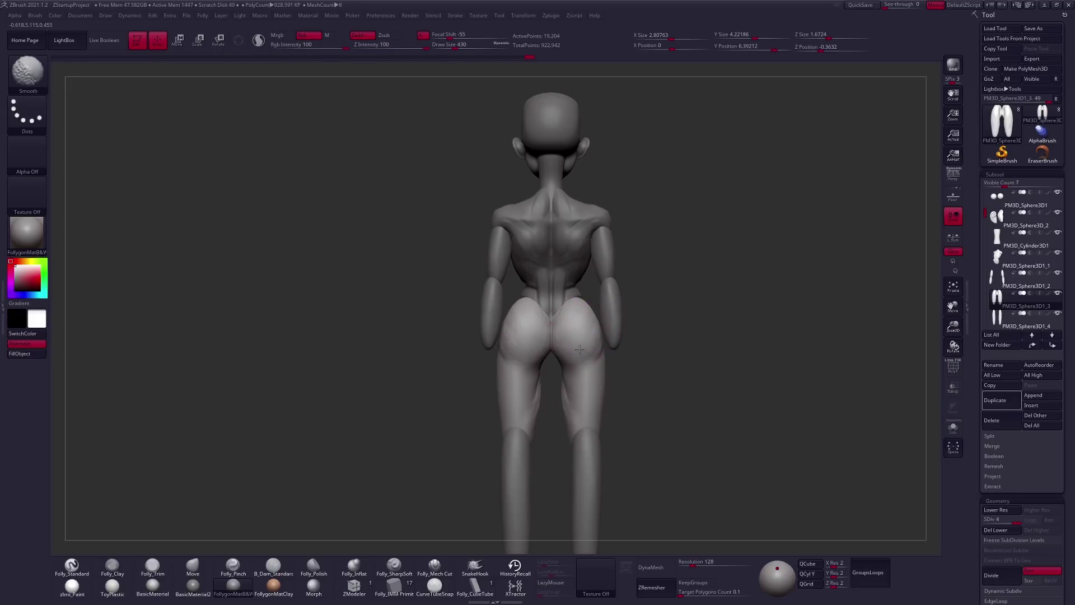
right_drag(572, 357, 577, 324)
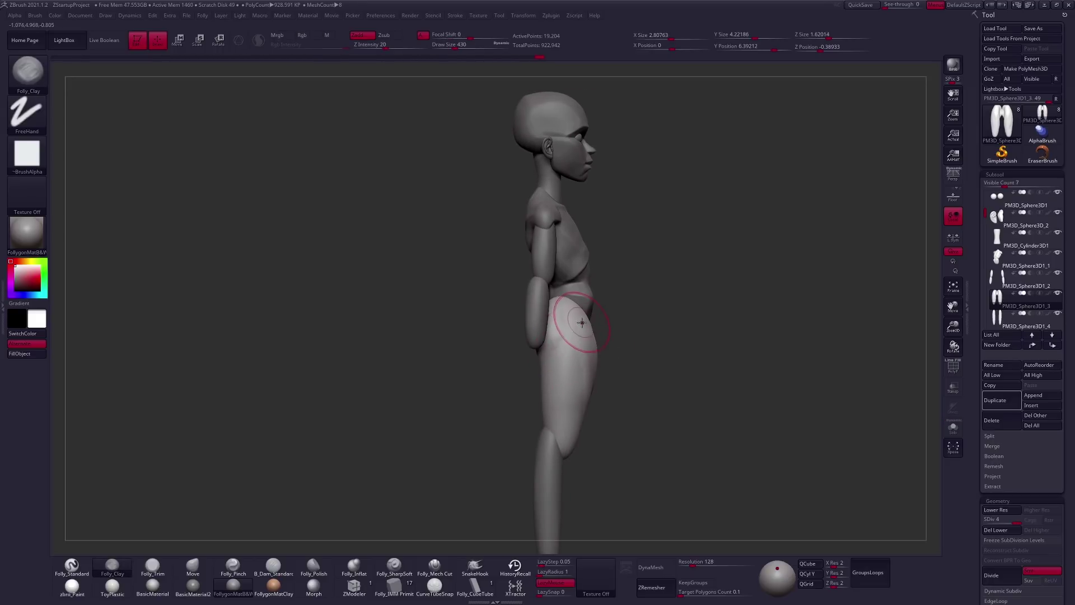
Adjust the hip profile with the Move brush and subdivide the thighs to level 5.
key(b)
key(m)
key(v)
click(434, 565)
mouse_move(475, 427)
right_down()
mouse_move(573, 345)
mouse_move(523, 312)
right_up()
key(shift+s)
key(d)
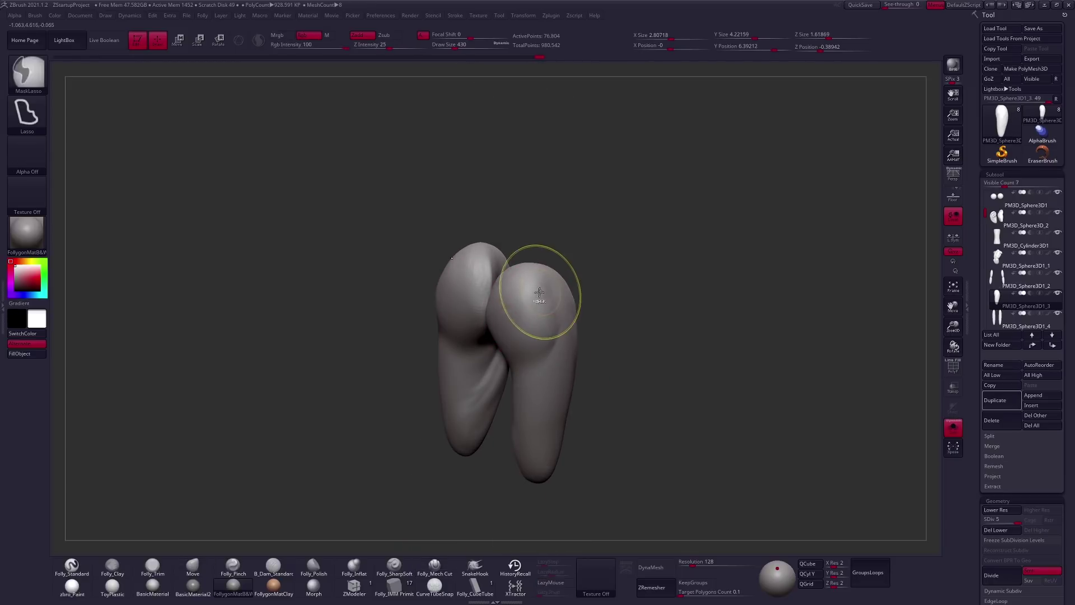
Carve defined planes and the lower fold into the buttocks with the Folly_Mech Cut brush.
right_drag(510, 368, 537, 344)
key(shift+s)
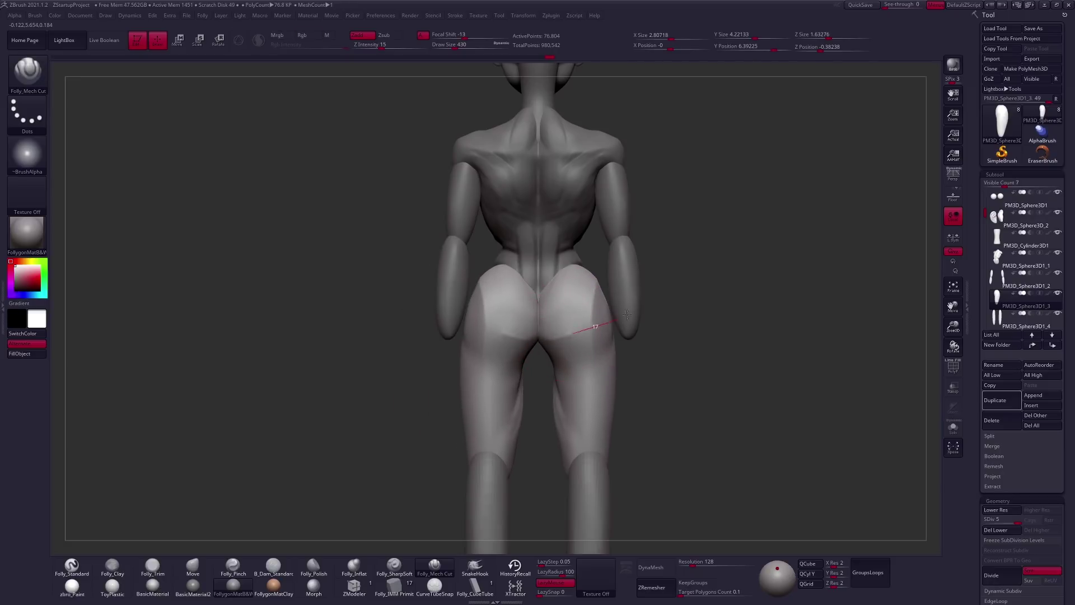
key(shift+s)
right_drag(581, 345, 591, 272)
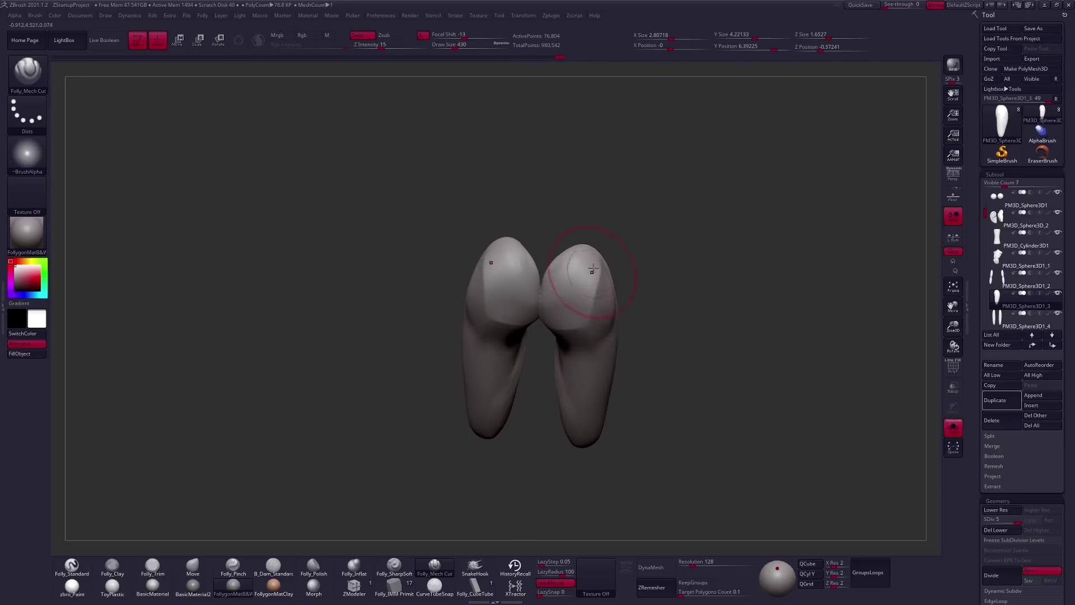
right_drag(513, 314, 603, 327)
Reshape the top and rear of the hips in side view with the Move brush.
key(shift+s)
key(b)
key(m)
key(v)
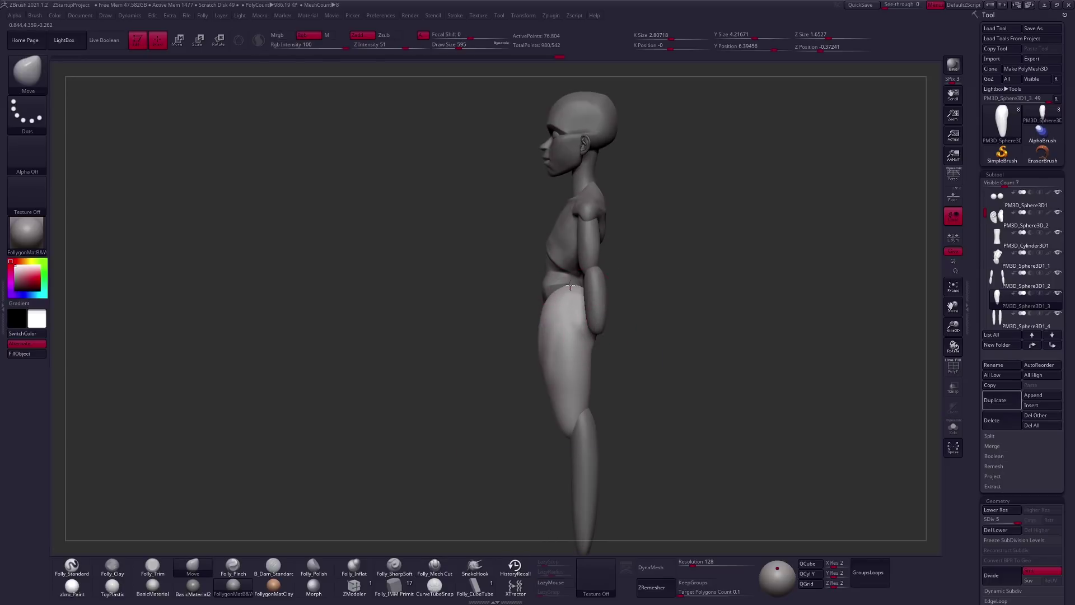
key(shift+s)
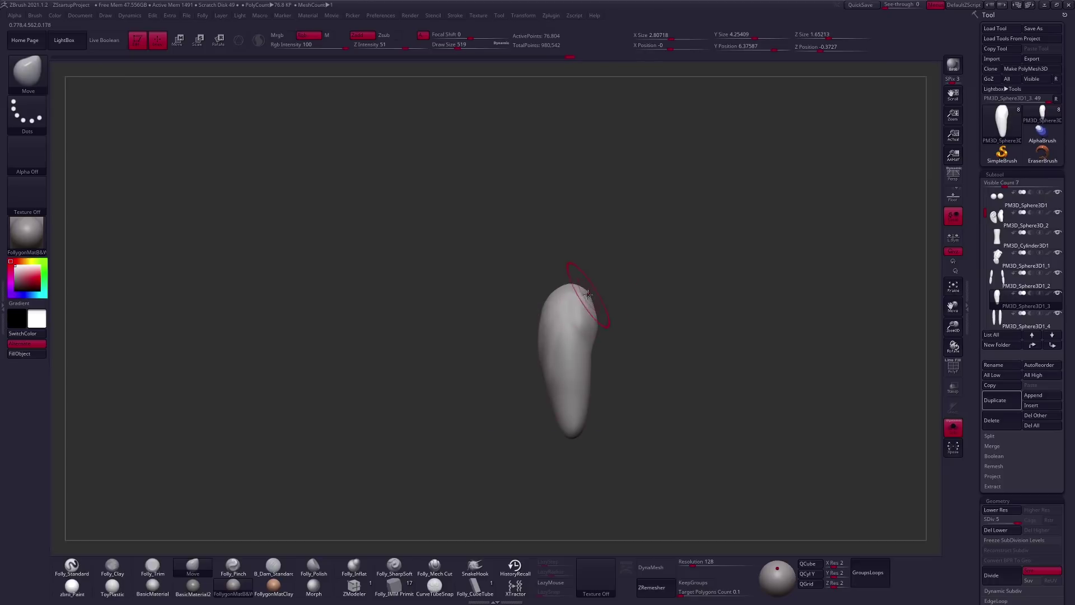
key(shift+s)
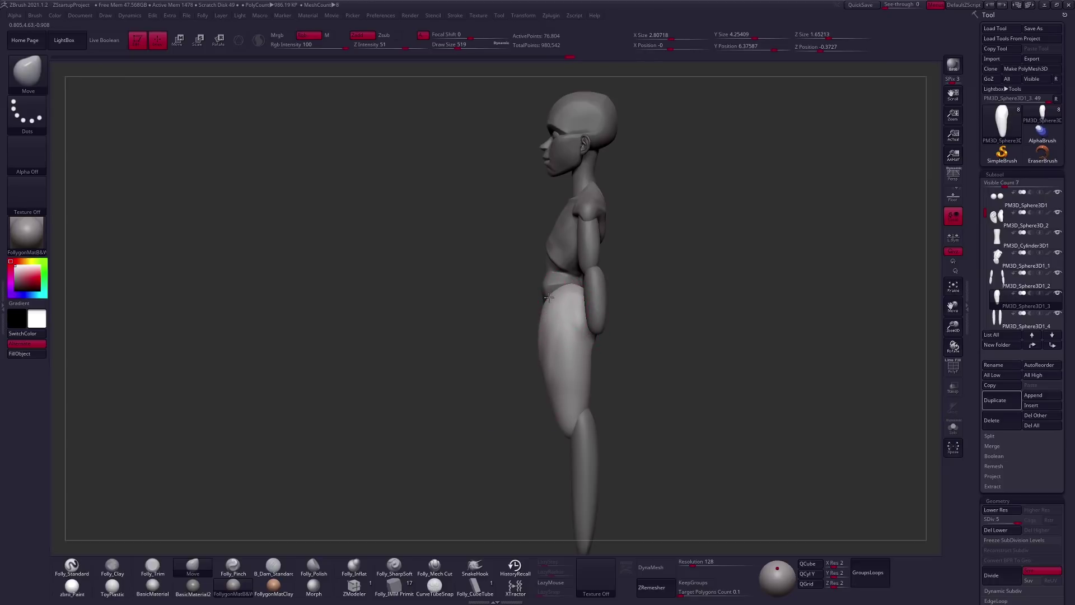
Push back the front contour of the thighs in side view with a larger Move brush.
key(space)
drag(538, 345, 545, 364)
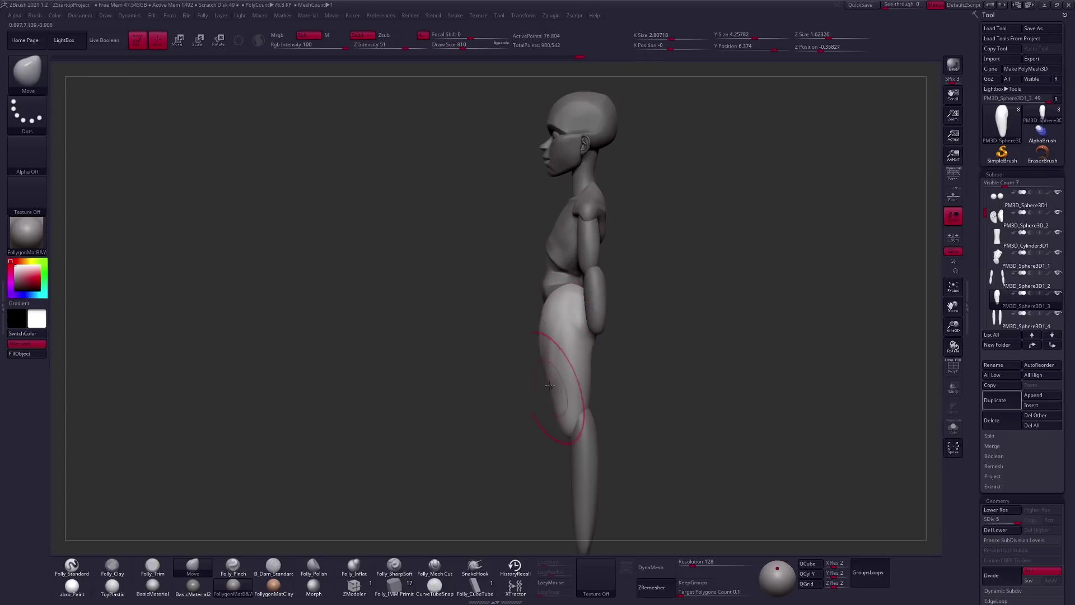
key(space)
drag(544, 346, 544, 308)
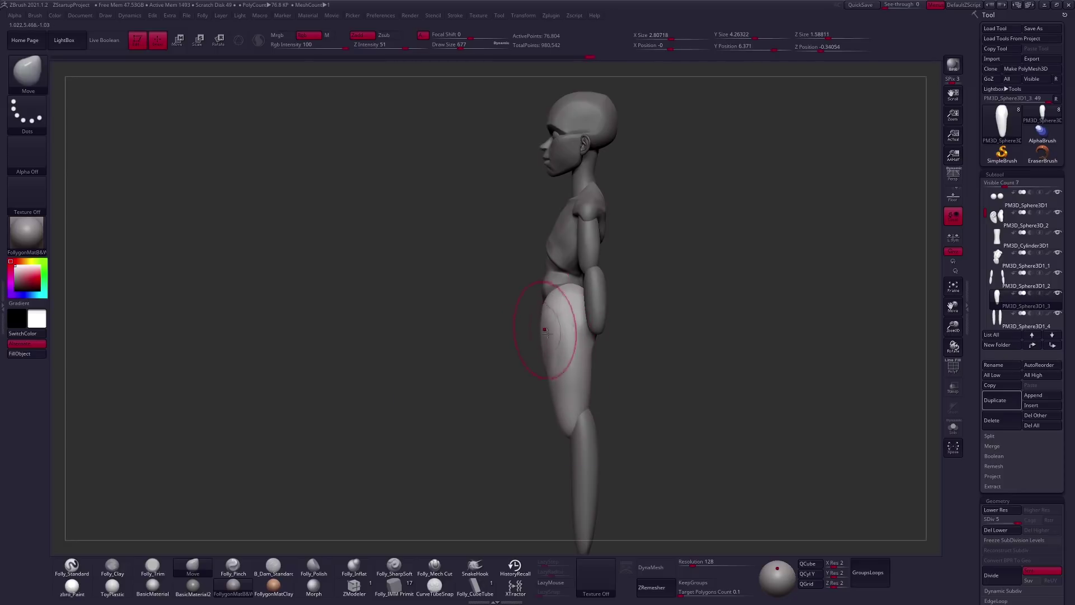
Flatten muscle planes on the front of the thighs with the Folly_Trim brush at draw size 537.
shift+right_drag(546, 331, 580, 324)
alt+click(560, 360)
ctrl+right_drag(560, 360, 552, 361)
key(t)
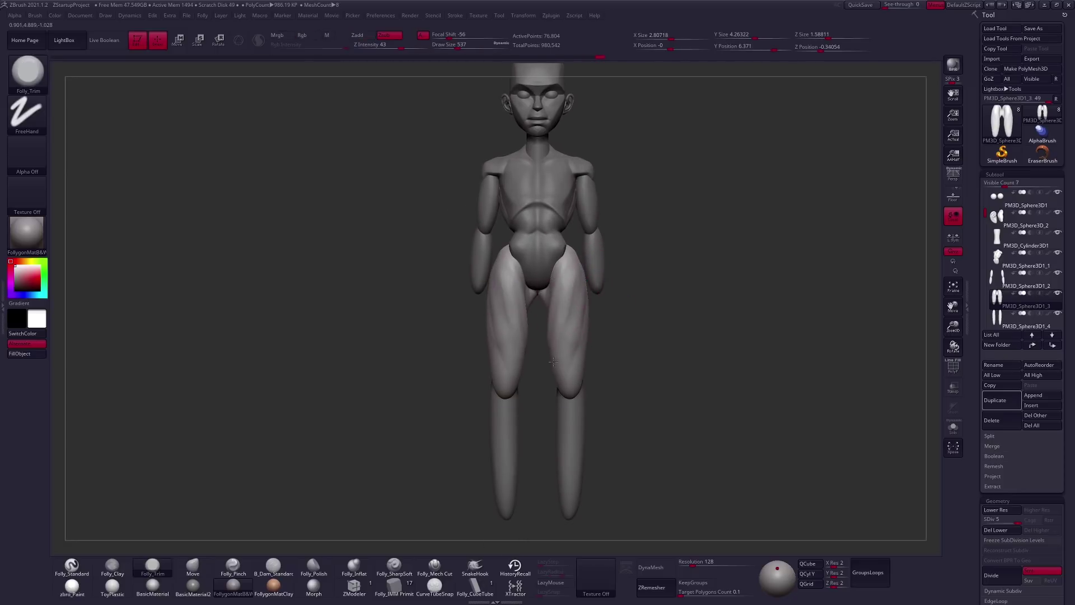
alt+right_drag(562, 385, 602, 332)
Refine the shape of the thighs with the Move brush at draw size 414.
key(space)
key(b)
key(m)
key(v)
key(f)
mouse_move(597, 319)
ctrl+right_down()
mouse_move(563, 319)
mouse_move(628, 352)
mouse_move(644, 322)
mouse_move(720, 319)
mouse_move(697, 314)
ctrl+right_up()
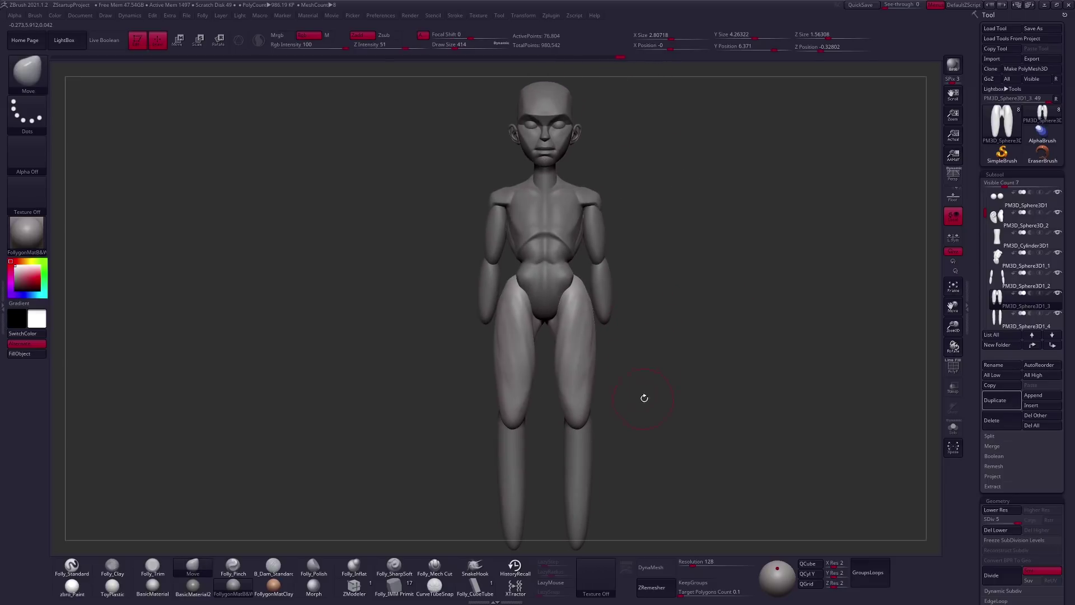
Make the arms the active subtool and hide the thigh and lower-leg subtools.
alt+drag(644, 397, 647, 320)
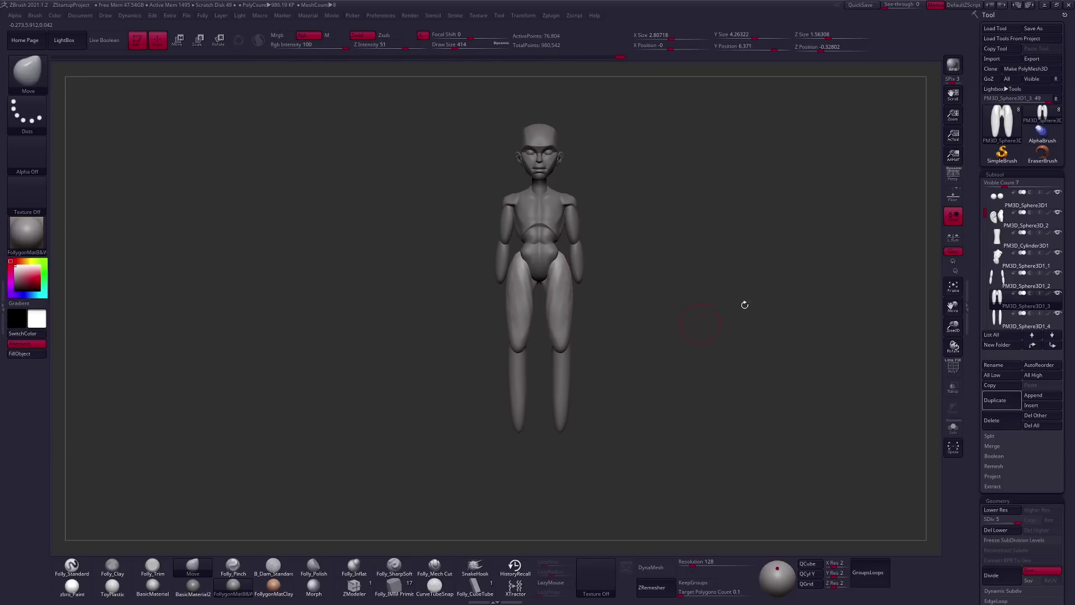
click(984, 305)
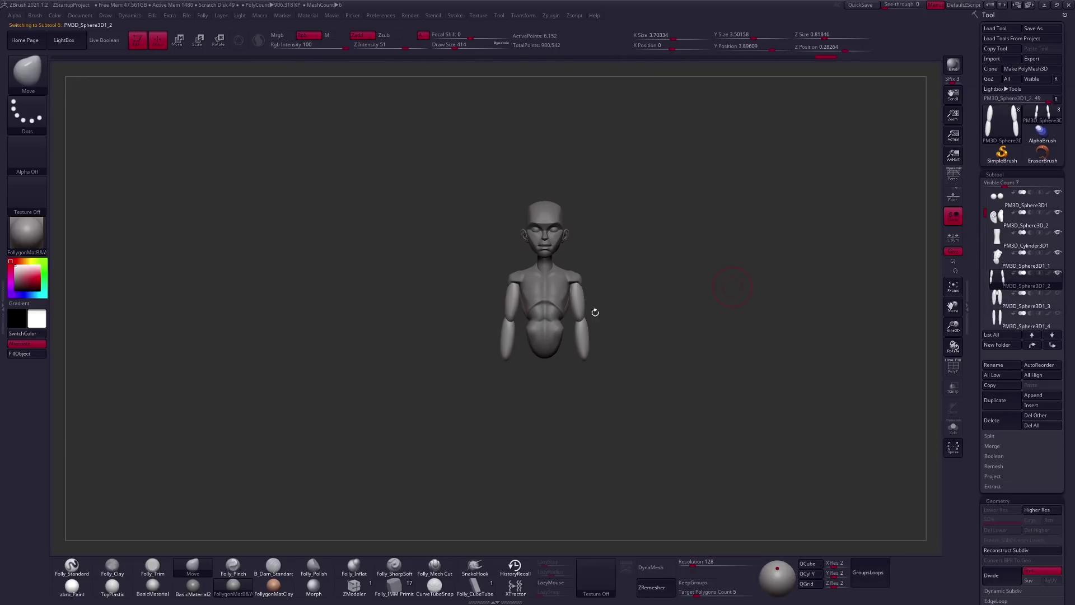
alt+drag(622, 297, 626, 361)
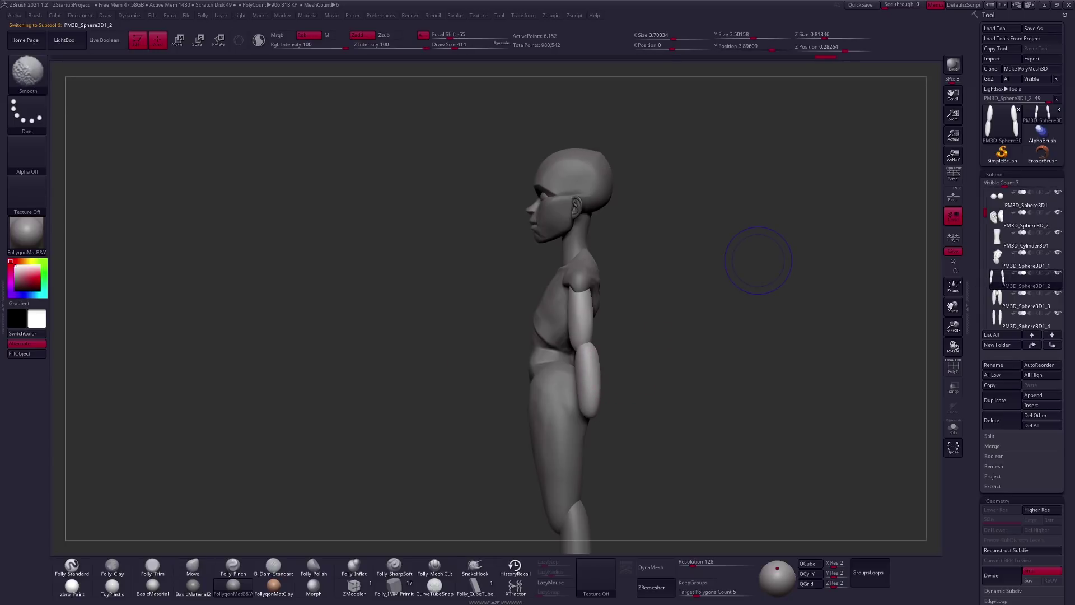
drag(699, 375, 768, 303)
click(1058, 293)
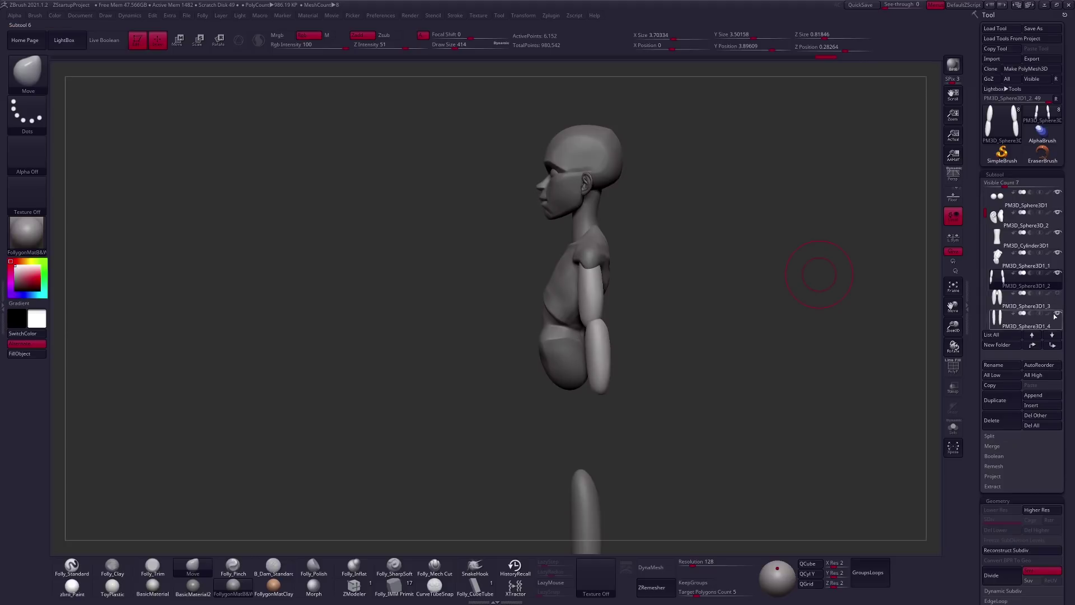
click(1058, 313)
DynaMesh the arms at resolution 128 and trim their surface with the Folly_Trim brush.
mouse_move(683, 331)
mouse_down()
mouse_move(691, 338)
mouse_move(648, 338)
mouse_move(623, 393)
mouse_move(611, 358)
mouse_up()
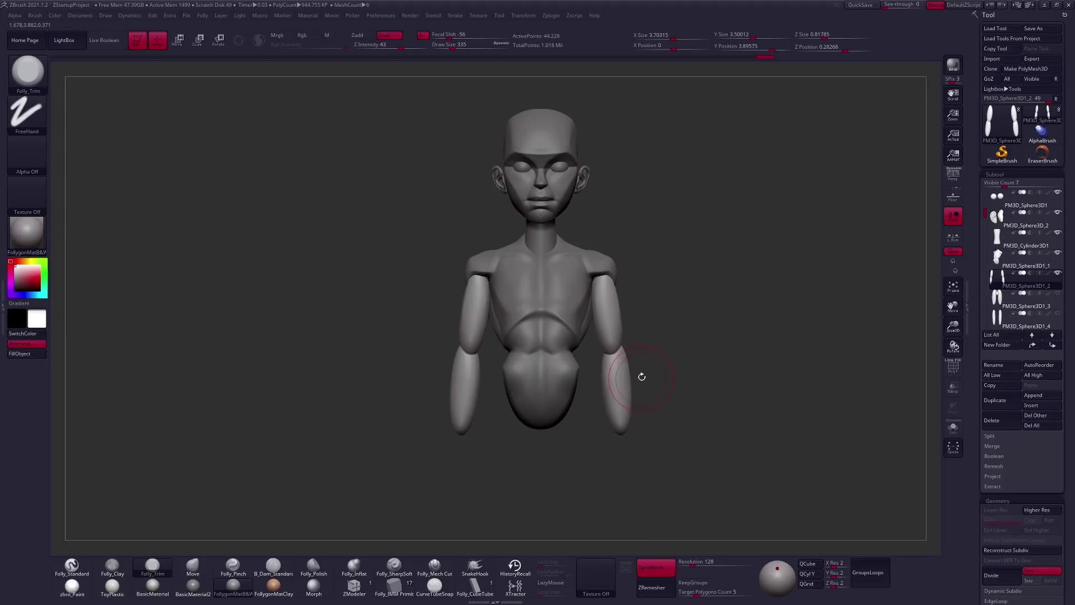
drag(641, 376, 642, 332)
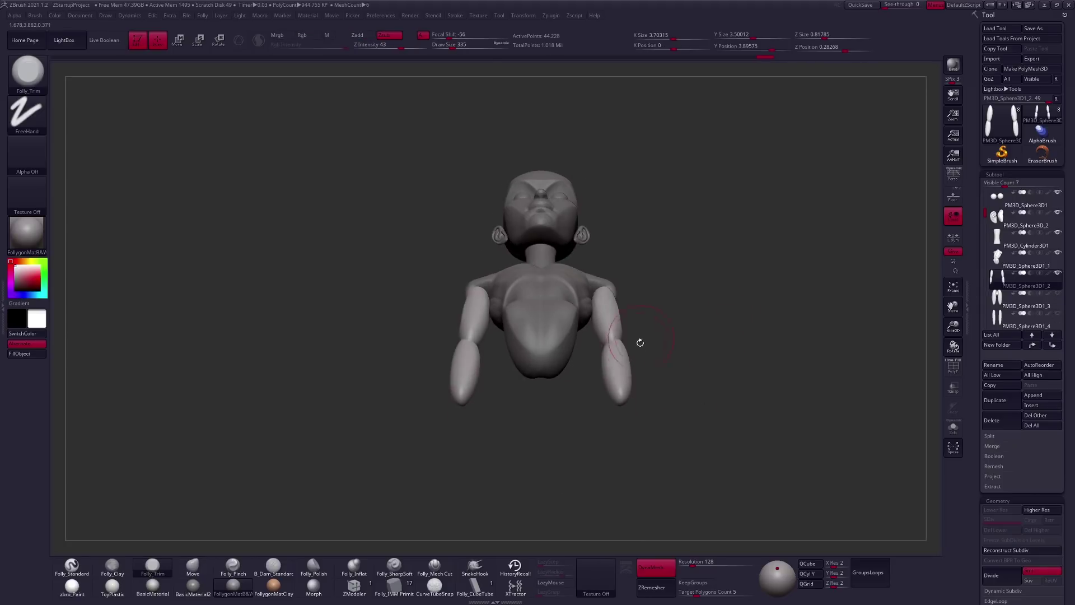
Select the torso and ready the Move brush for it with a draw size of 215.
alt+click(590, 295)
drag(590, 295, 593, 360)
key(b)
key(m)
key(v)
key(space)
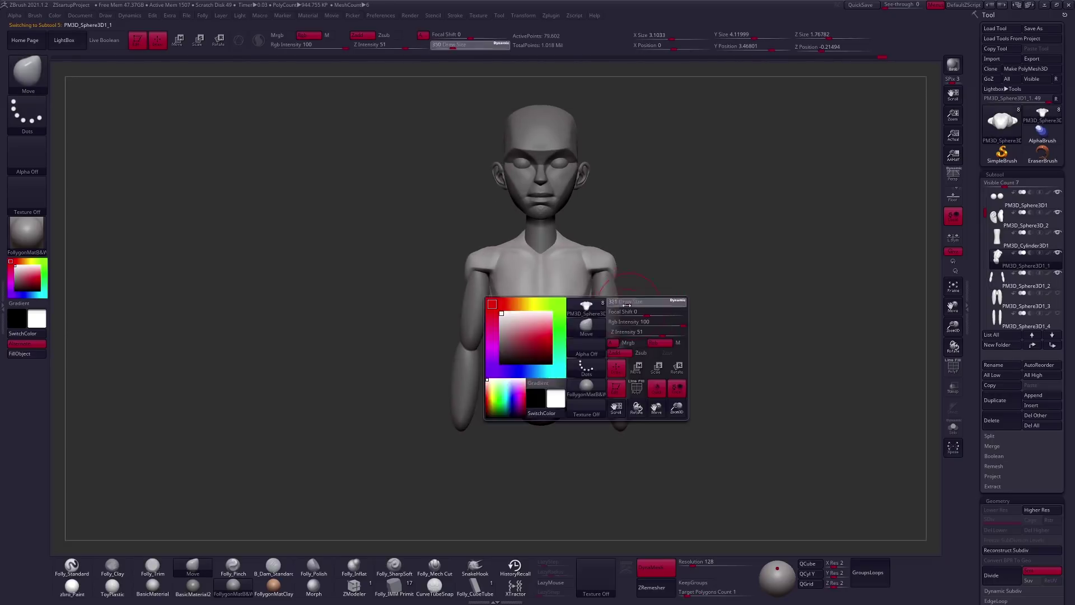
mouse_move(607, 308)
shift+mouse_down()
mouse_move(654, 332)
mouse_move(738, 307)
shift+mouse_up()
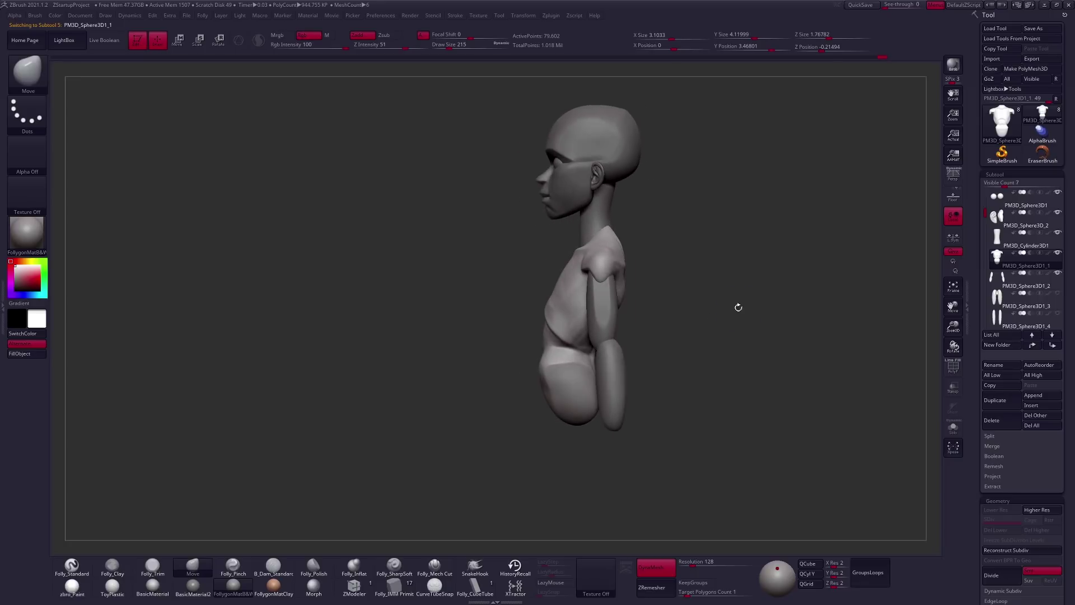
Make the head the active subtool and reshape its jaw in side profile with the Move brush.
alt+click(572, 197)
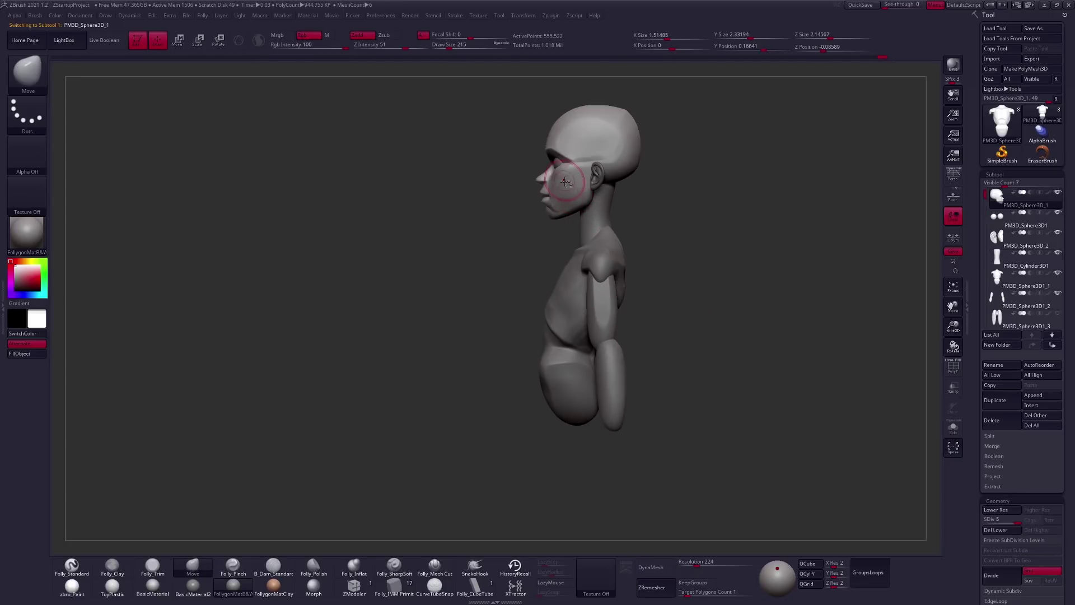
ctrl+right_drag(565, 181, 546, 225)
key(space)
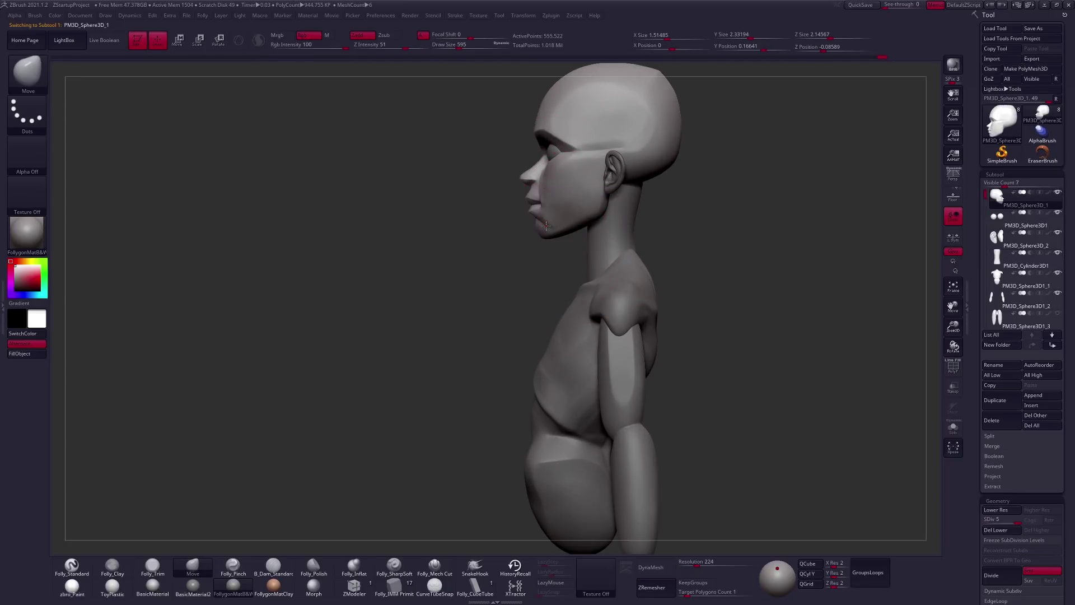
alt+right_drag(546, 225, 540, 274)
key(space)
mouse_move(588, 237)
mouse_down()
mouse_move(559, 236)
mouse_move(597, 259)
mouse_up()
mouse_move(598, 255)
shift+right_down()
mouse_move(582, 262)
mouse_move(601, 263)
shift+right_up()
key(space)
drag(613, 267, 604, 267)
Refine the chin from the front with the Move brush at draw size 130 and check the figure as a black silhouette.
ctrl+right_drag(605, 267, 600, 329)
key(space)
drag(610, 329, 584, 329)
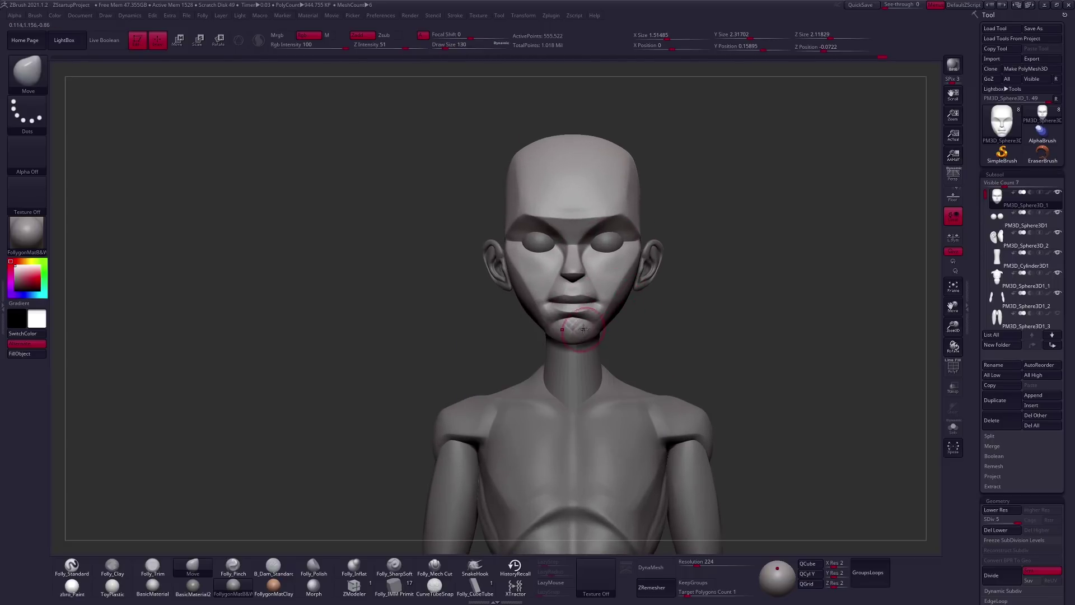
key(v)
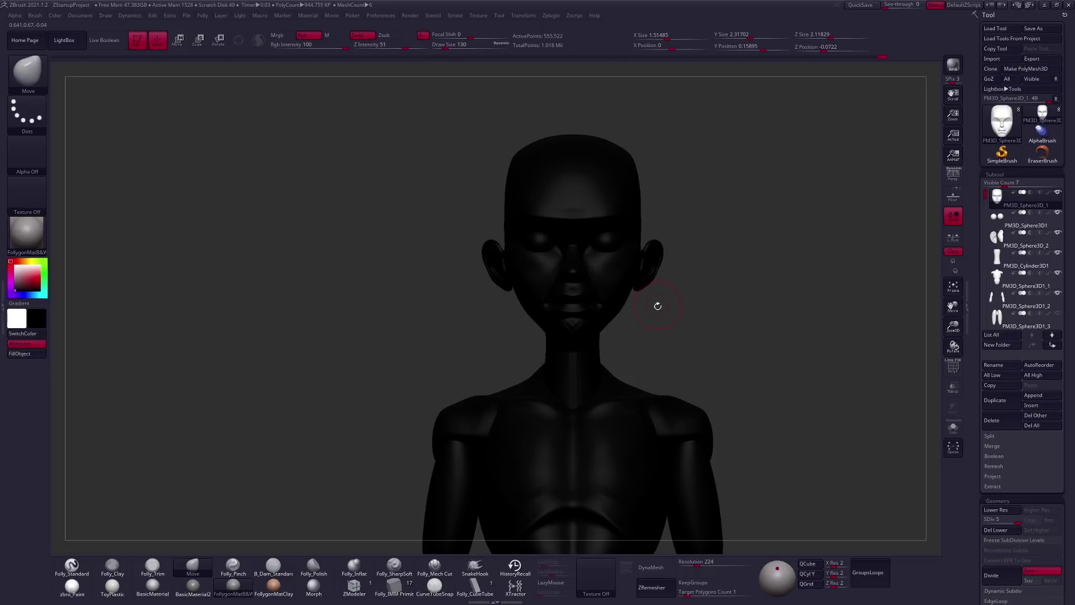
key(v)
Select the ears, then move, rotate and shrink them to sit closer to the sides of the head.
alt+click(649, 275)
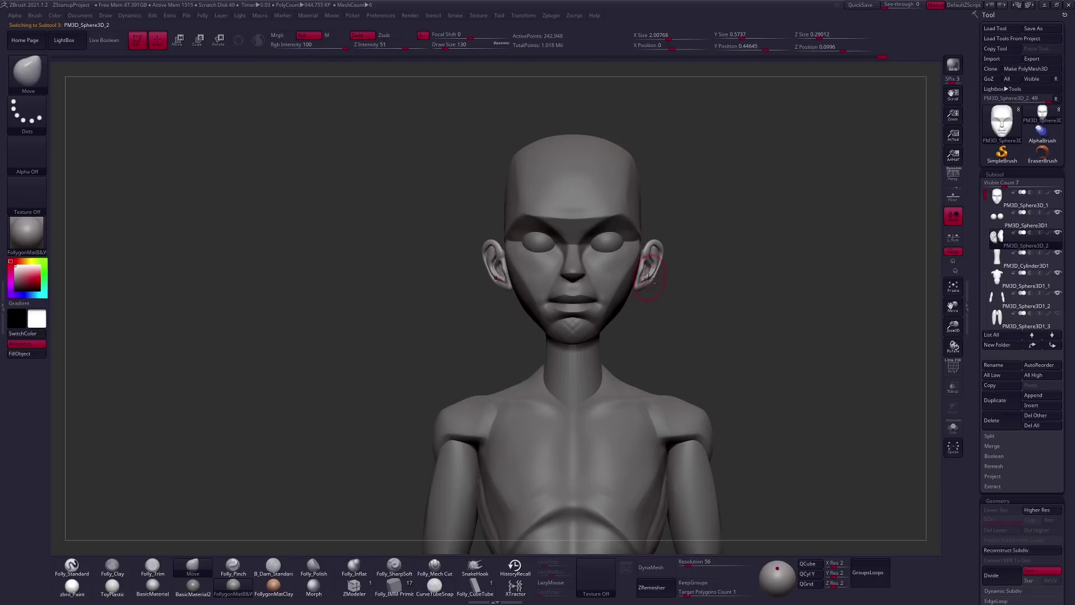
key(w)
mouse_move(650, 275)
mouse_down()
mouse_move(716, 275)
mouse_move(675, 275)
mouse_move(623, 358)
mouse_up()
key(r)
drag(636, 297, 637, 292)
key(q)
mouse_move(648, 284)
right_down()
mouse_move(653, 308)
mouse_move(646, 286)
right_up()
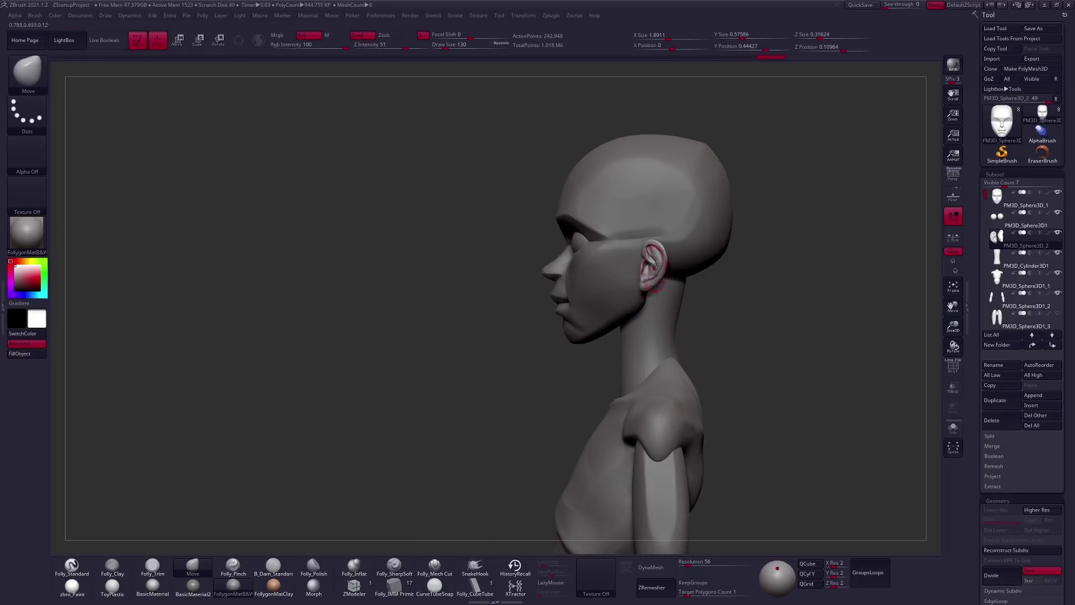
key(r)
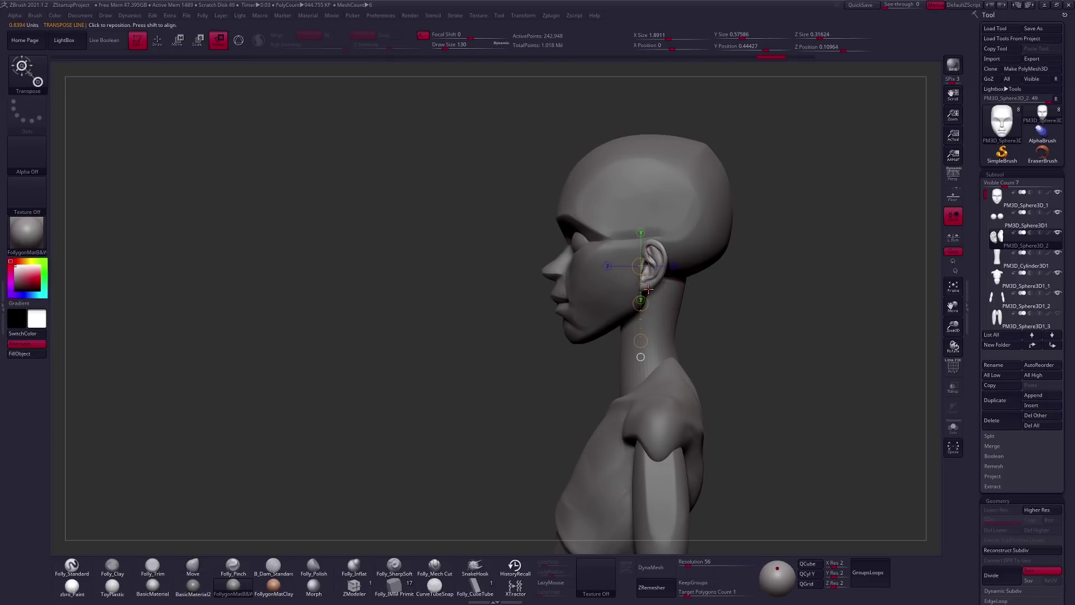
drag(637, 288, 747, 283)
key(e)
click(953, 237)
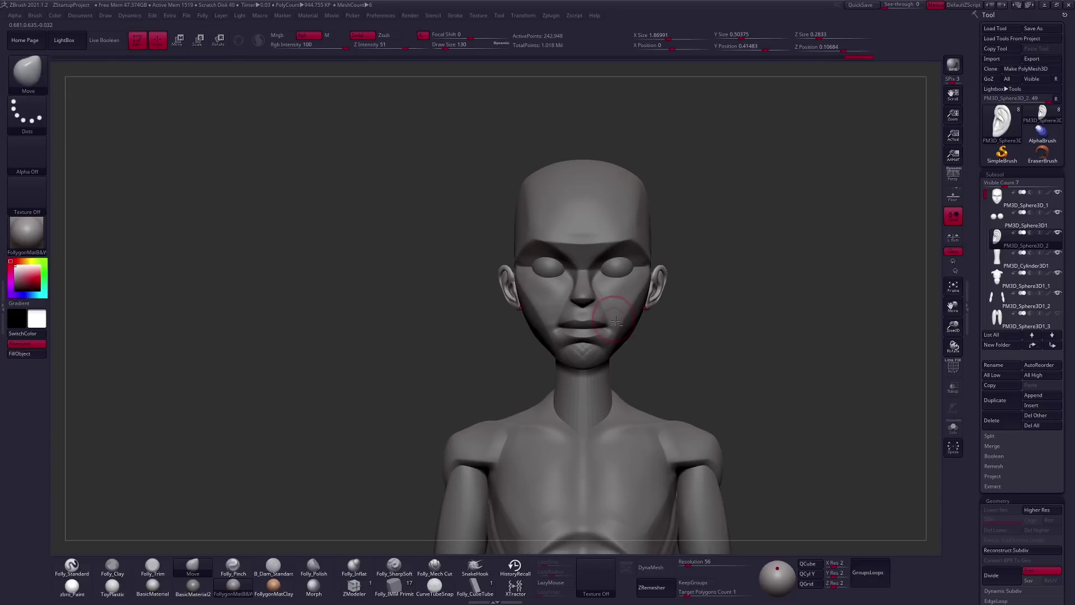
Reshape the torso around the base of the neck with the Move brush at draw size 181 and smooth the shoulder line.
alt+click(618, 305)
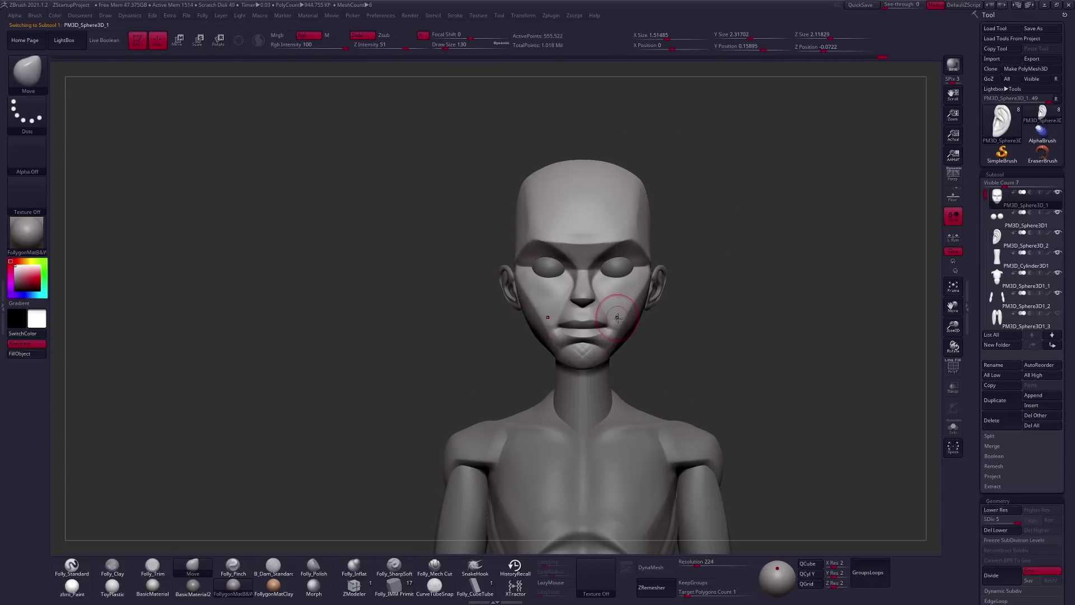
ctrl+right_drag(626, 308, 661, 284)
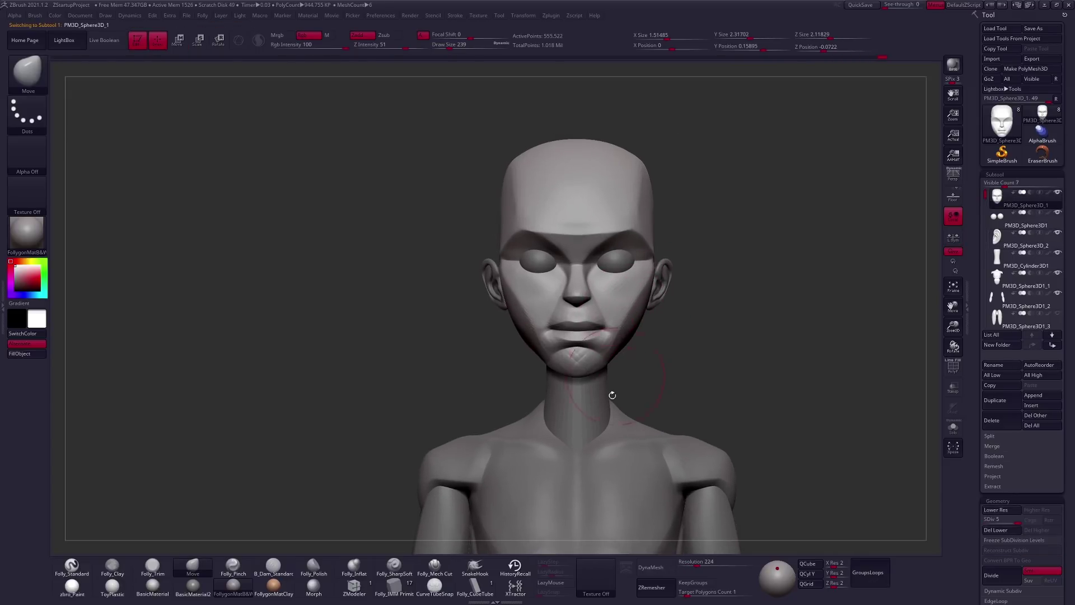
alt+click(621, 428)
alt+right_drag(622, 428, 547, 367)
mouse_move(536, 367)
mouse_down()
mouse_move(506, 387)
mouse_move(551, 365)
mouse_up()
key(alt+s)
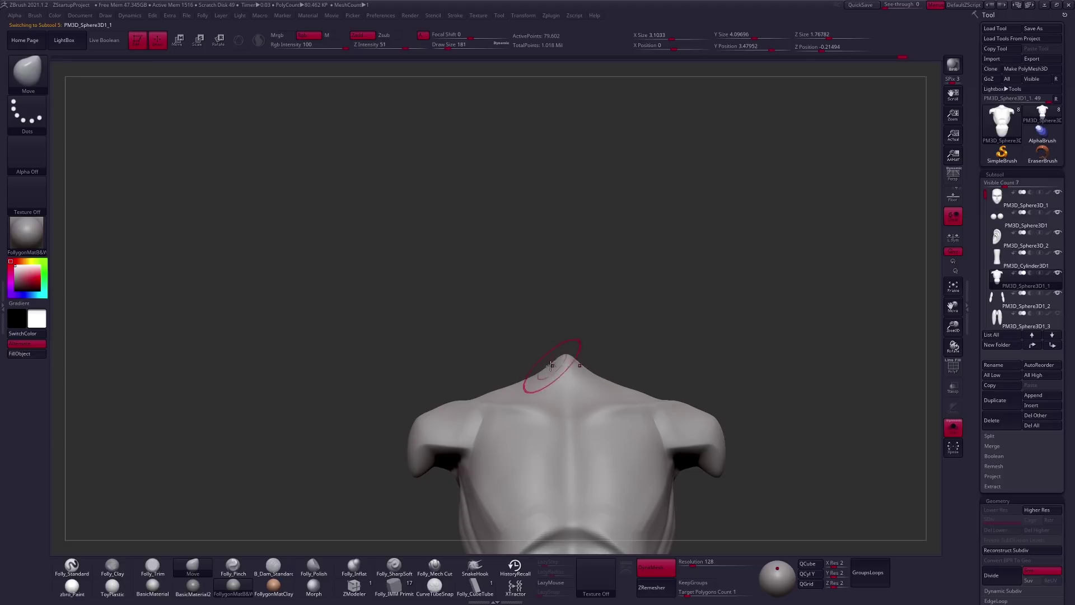
key(alt+s)
key(shift)
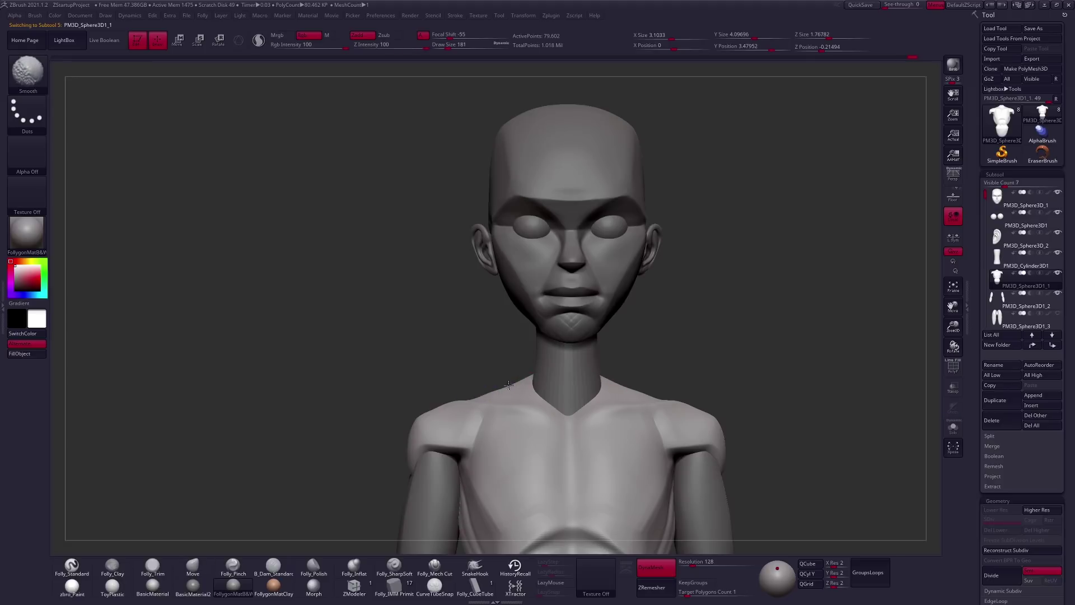
shift+drag(479, 398, 466, 398)
key(shift)
Merge the neck cylinder into the torso subtool and DynaMesh the result at resolution 128.
alt+click(562, 361)
mouse_move(563, 361)
right_down()
mouse_move(594, 358)
mouse_move(547, 352)
mouse_move(529, 368)
mouse_move(586, 344)
mouse_move(627, 369)
mouse_move(688, 280)
right_up()
key(shift)
alt+click(543, 370)
mouse_move(1008, 280)
mouse_down()
mouse_move(1004, 263)
mouse_move(1002, 275)
mouse_up()
mouse_move(599, 313)
right_down()
mouse_move(643, 312)
mouse_move(631, 355)
right_up()
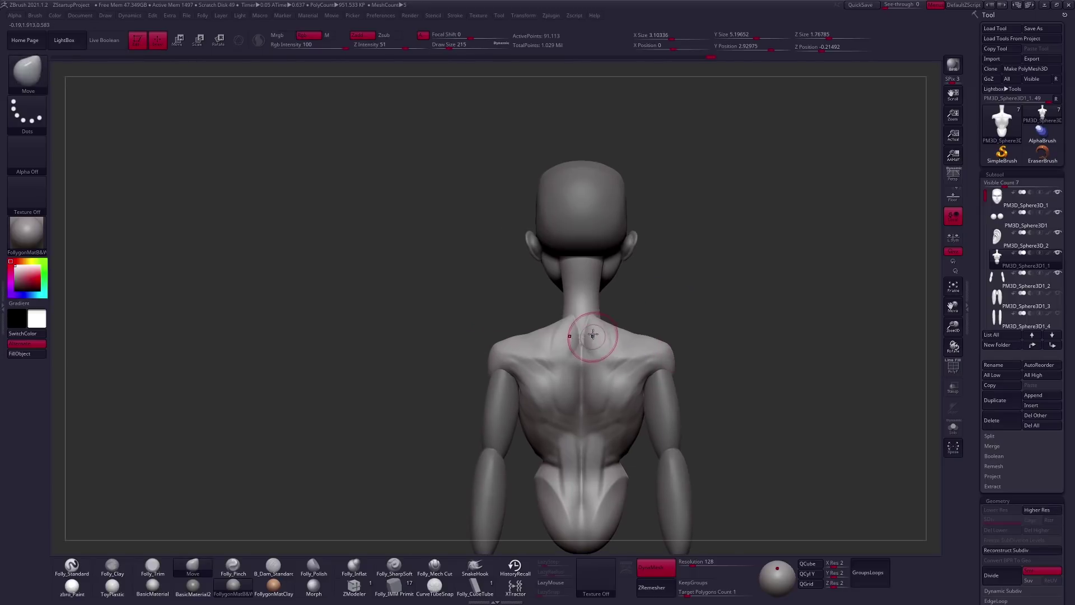
Blend the neck into the shoulders and upper back, trimming the surface with the Folly_Trim brush at draw size 279.
key(c)
mouse_move(594, 326)
mouse_down()
mouse_move(583, 336)
mouse_move(600, 331)
mouse_move(593, 342)
mouse_move(608, 356)
mouse_up()
mouse_move(608, 356)
right_down()
mouse_move(552, 350)
mouse_move(626, 327)
right_up()
key(t)
drag(635, 334, 599, 336)
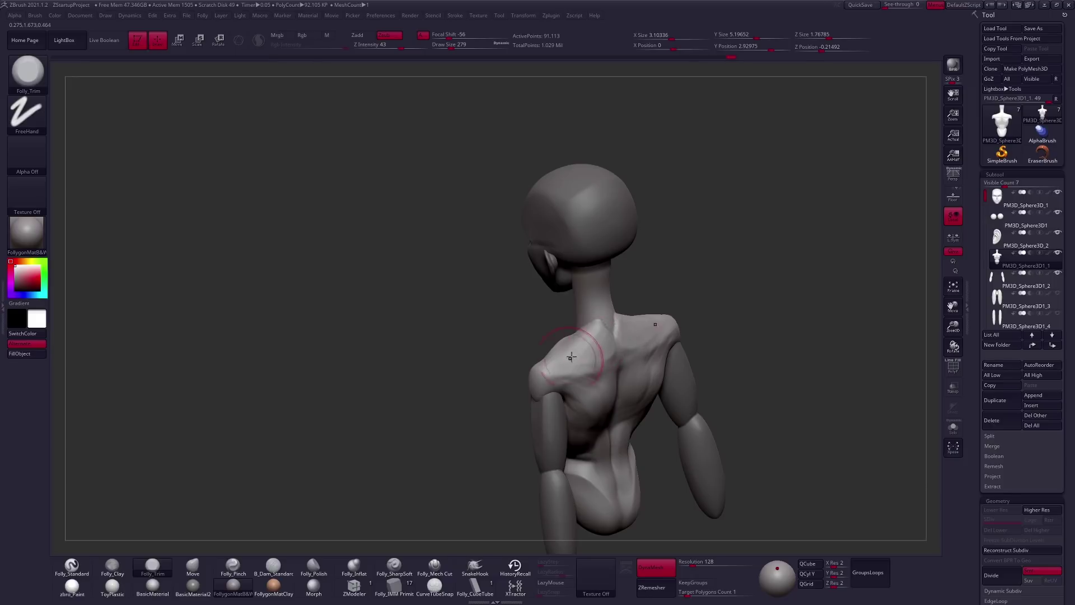
right_drag(570, 357, 619, 329)
mouse_move(566, 363)
right_down()
mouse_move(633, 385)
mouse_move(693, 299)
mouse_move(711, 338)
mouse_move(727, 338)
mouse_move(713, 318)
mouse_move(732, 320)
mouse_move(672, 345)
mouse_move(646, 404)
right_up()
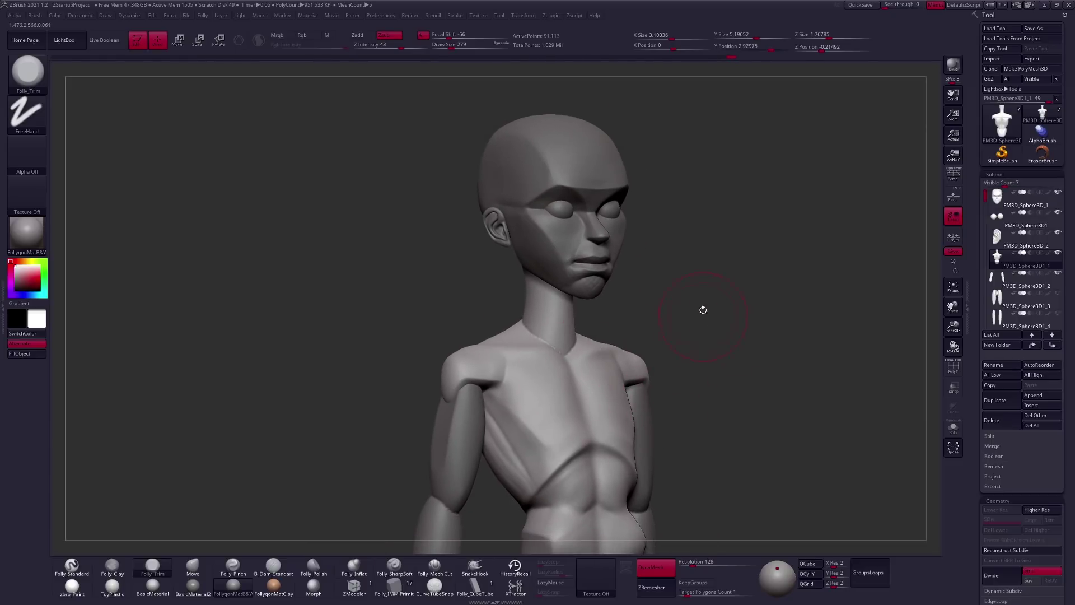
Switch to the Move brush at draw size 203 and make the arms the active subtool.
key(space)
key(b)
key(m)
key(v)
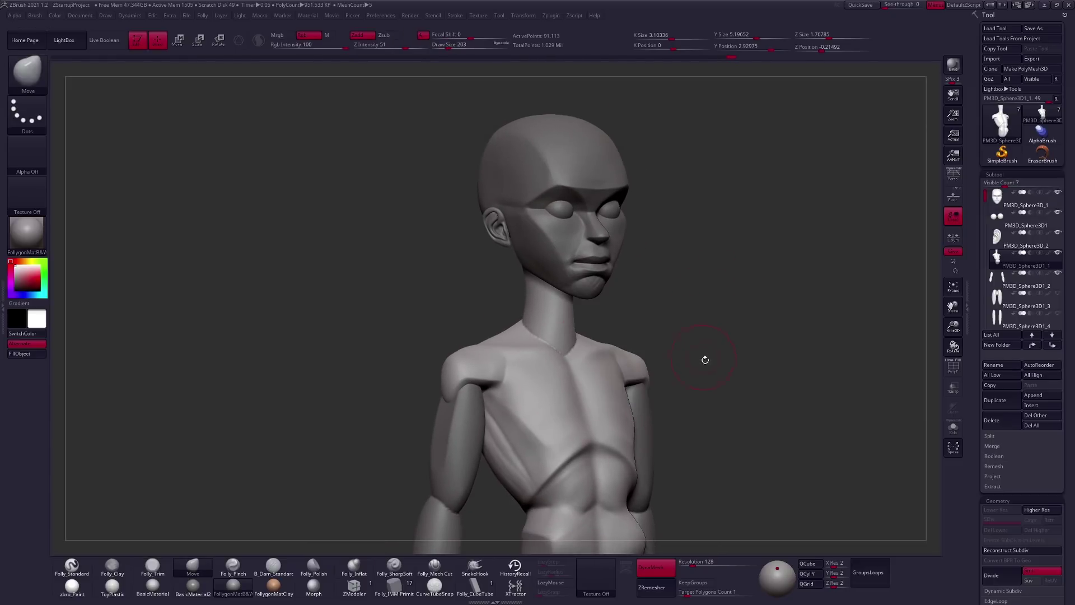
right_drag(703, 360, 683, 293)
click(1006, 274)
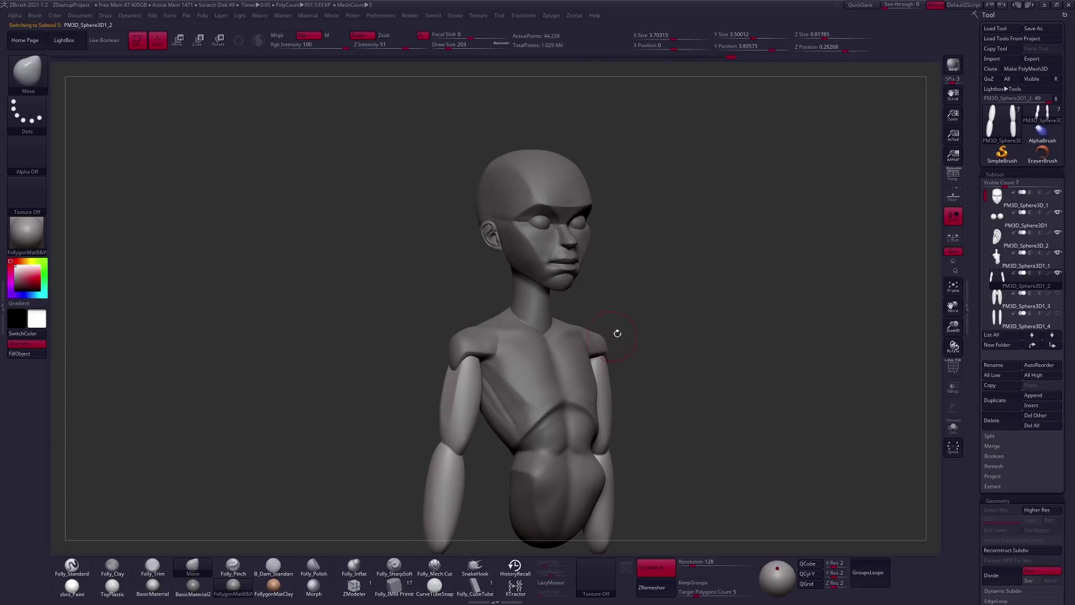
alt+right_drag(616, 333, 668, 335)
right_drag(661, 376, 639, 384)
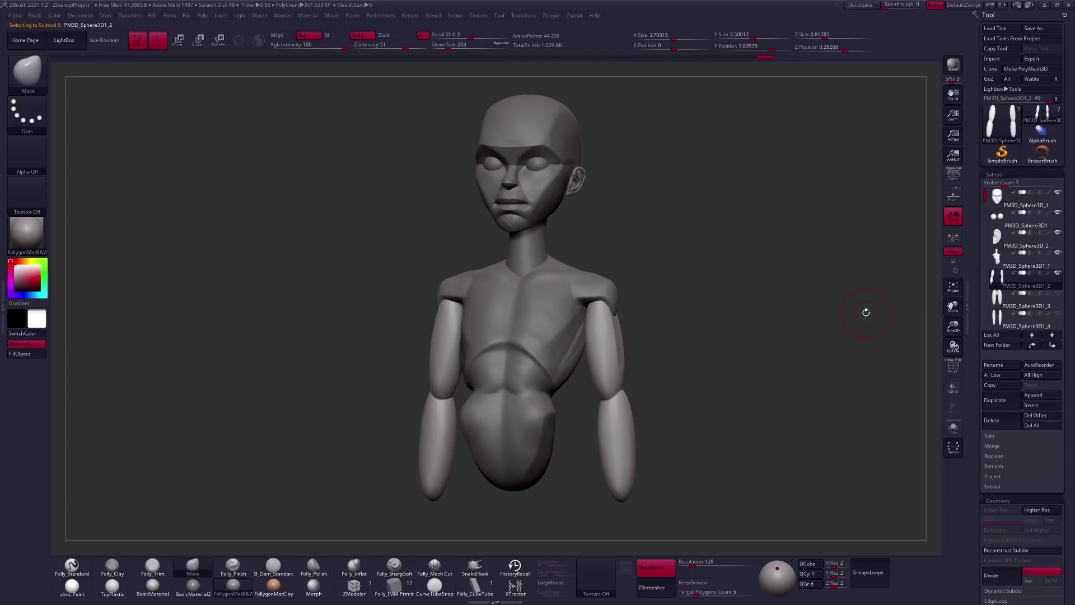
Merge the thighs with the lower legs into one subtool, hide it and return to the arms.
click(1014, 301)
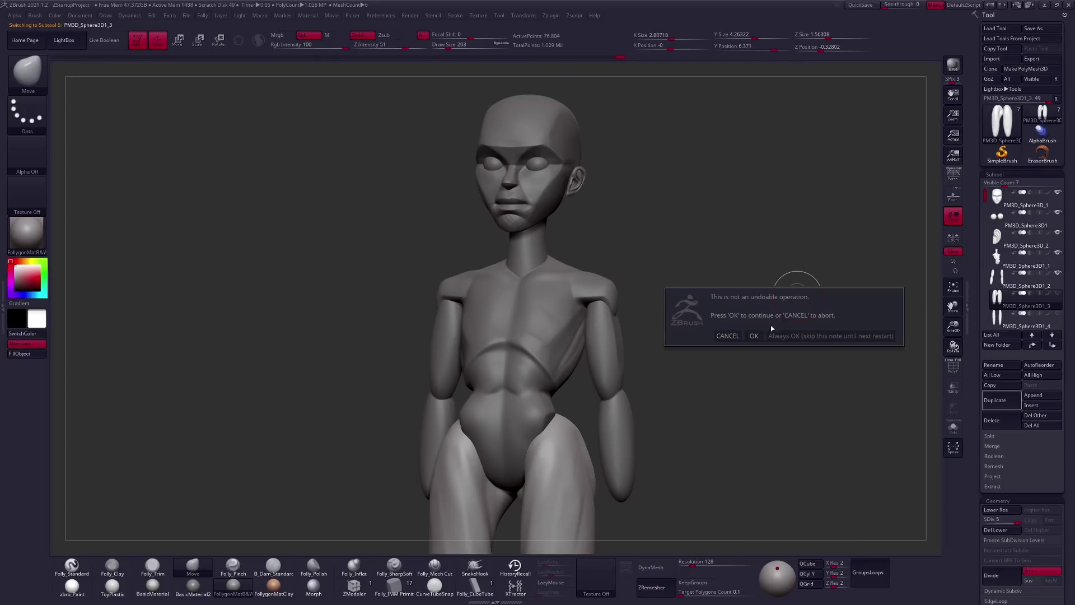
mouse_move(730, 367)
ctrl+right_down()
mouse_move(658, 408)
mouse_move(648, 346)
mouse_move(662, 431)
mouse_move(821, 390)
mouse_move(787, 346)
ctrl+right_up()
alt+click(613, 323)
alt+right_drag(615, 324, 645, 338)
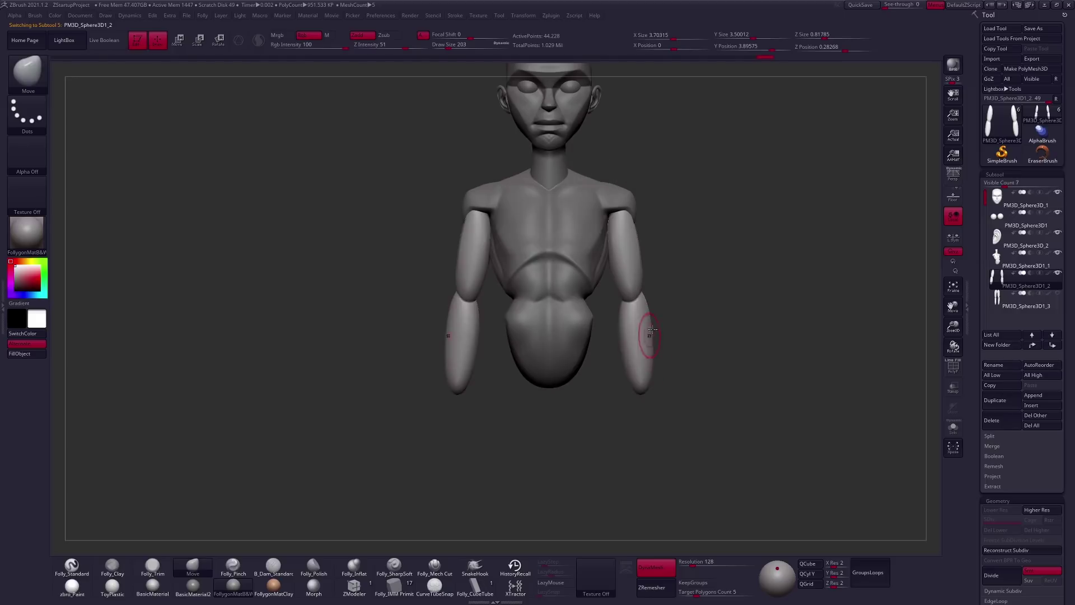
Isolate the arms and mask the forearms to give them a separate polygroup from the upper arms.
key(shift+f)
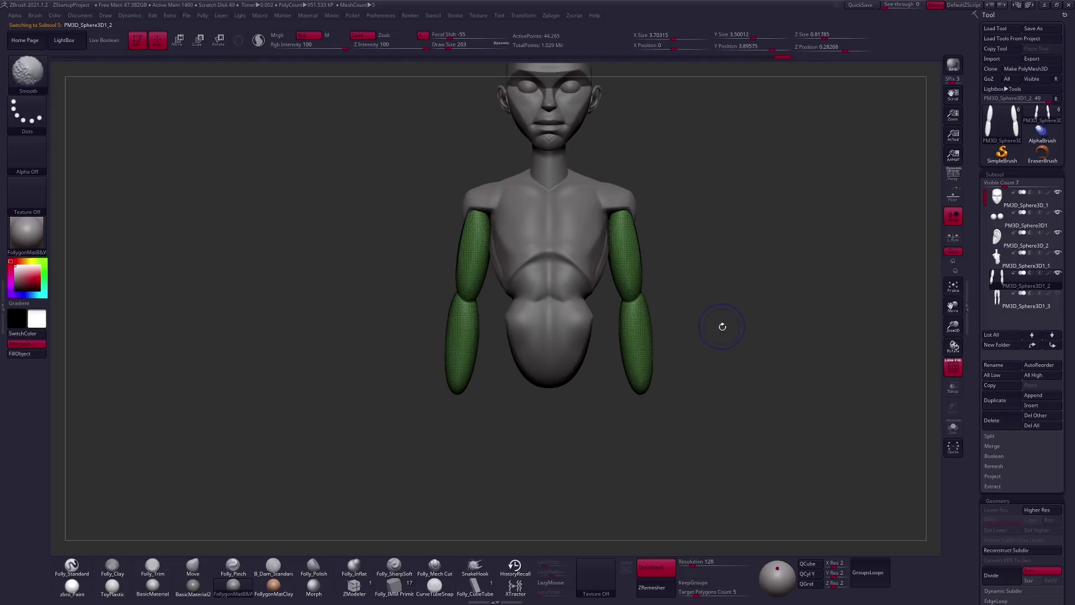
right_drag(713, 338, 671, 290)
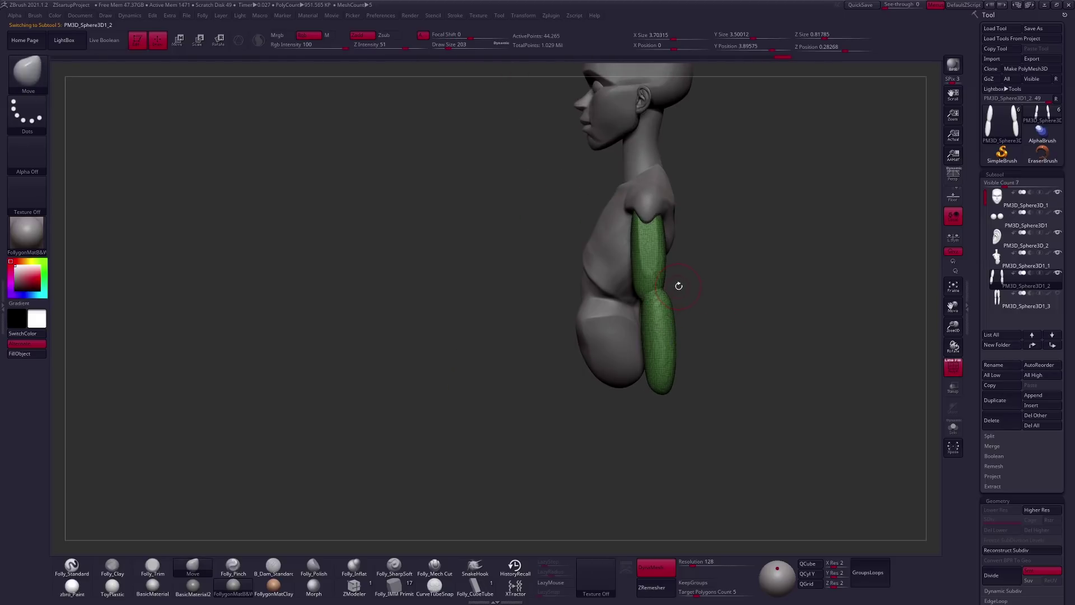
key(shift+alt+s)
mouse_move(674, 286)
ctrl+mouse_down()
mouse_move(579, 291)
mouse_move(757, 331)
ctrl+mouse_up()
key(ctrl+w)
key(ctrl+w)
mouse_move(681, 287)
ctrl+mouse_down()
mouse_move(595, 391)
mouse_move(771, 428)
ctrl+mouse_up()
mouse_move(703, 379)
right_down()
mouse_move(687, 355)
mouse_move(651, 360)
mouse_move(720, 336)
right_up()
key(ctrl+z)
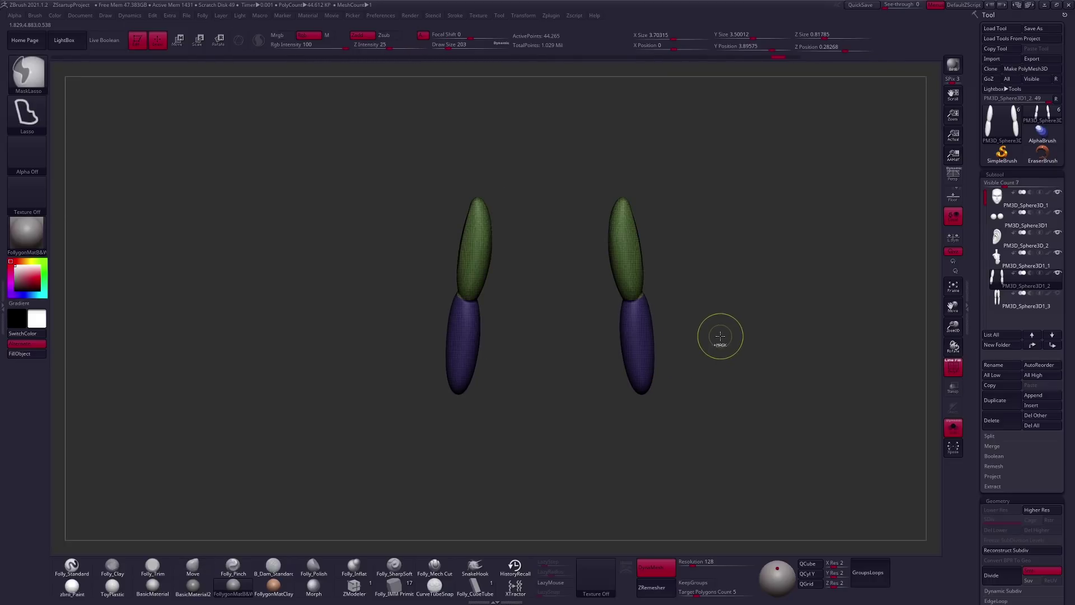
Show the whole figure without polyframes and ZRemesh the arms with KeepGroups on and a target polygon count of 0.1.
key(shift+f)
key(alt+s)
click(672, 569)
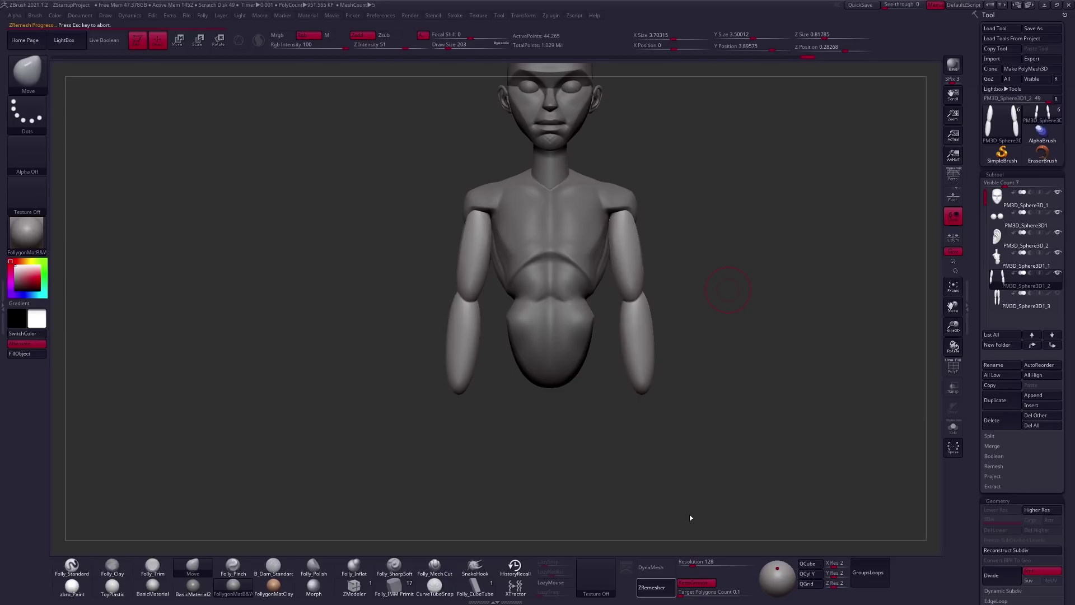
shift+drag(691, 517, 648, 371)
Reshape and smooth the low-poly arms with a large Move brush, tapering the forearms toward the wrists.
key(space)
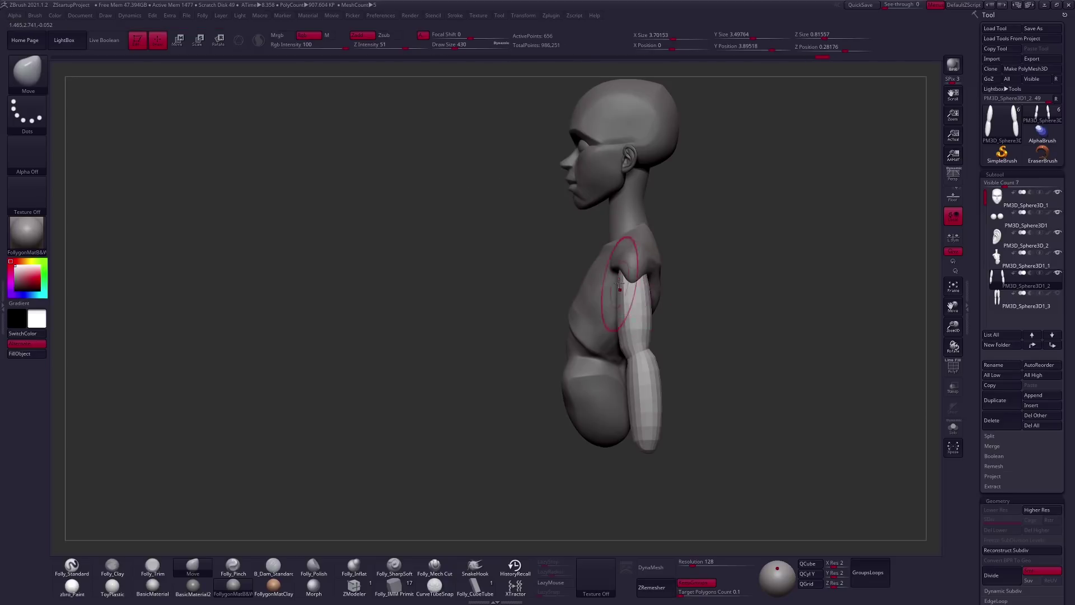
key(bracketleft)
key(bracketleft)
key(bracketleft)
mouse_move(647, 386)
shift+mouse_down()
mouse_move(643, 367)
mouse_move(643, 382)
shift+mouse_up()
key(space)
key(space)
key(space)
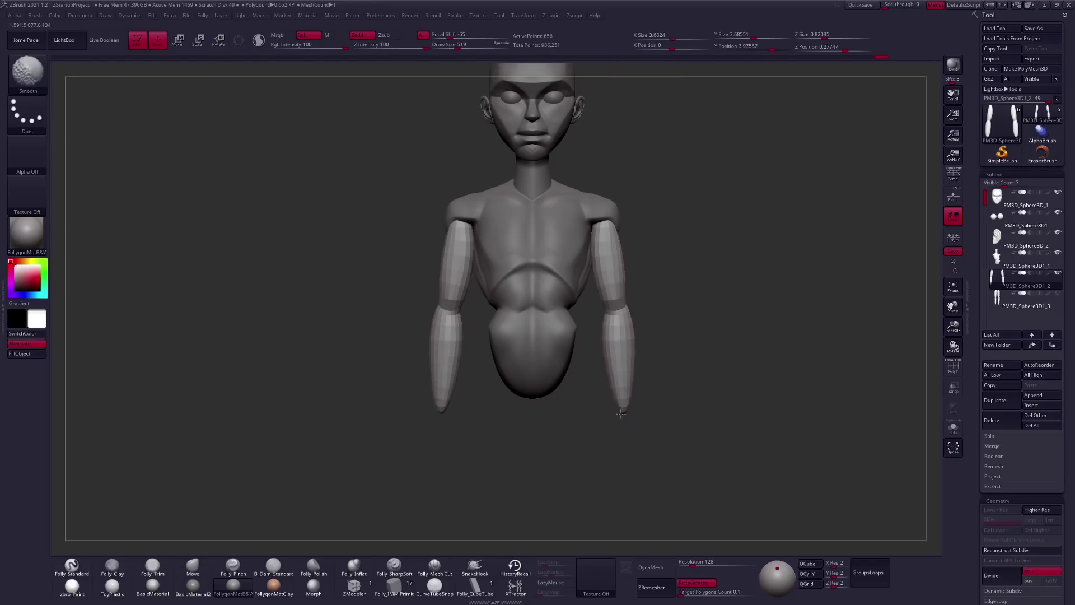
Subdivide the arms up to level 5 and adjust their form with the Move brush at draw size 265.
key(d)
key(d)
key(d)
key(space)
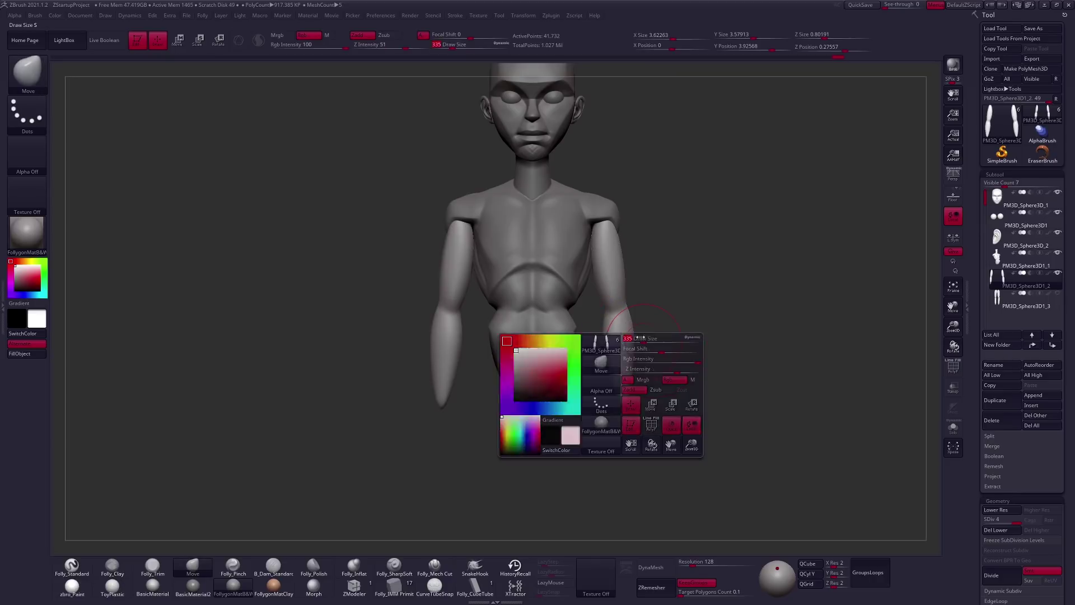
key(space)
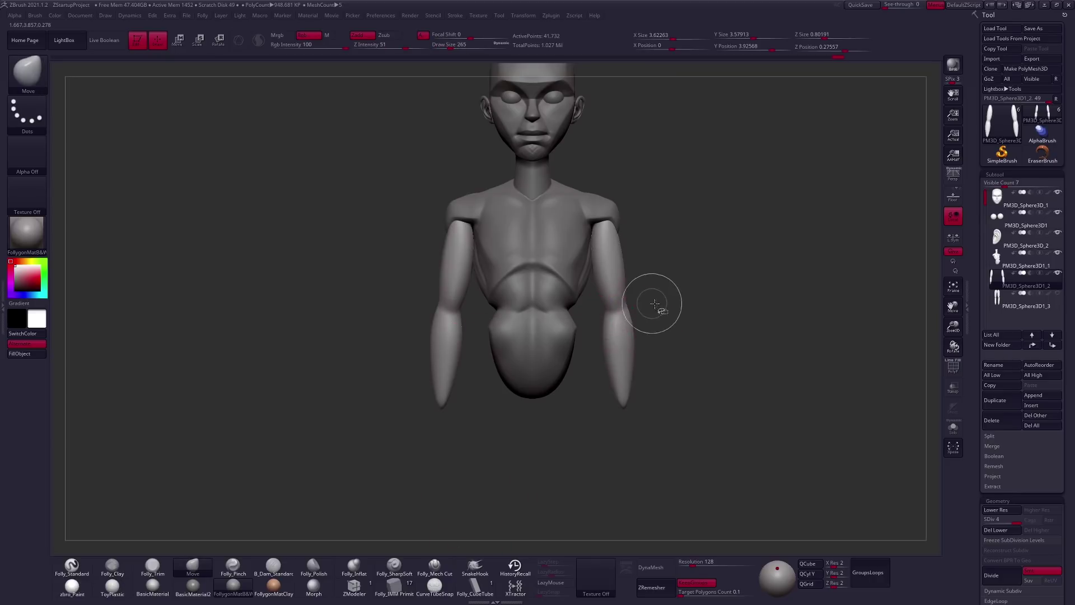
key(shift+f)
key(d)
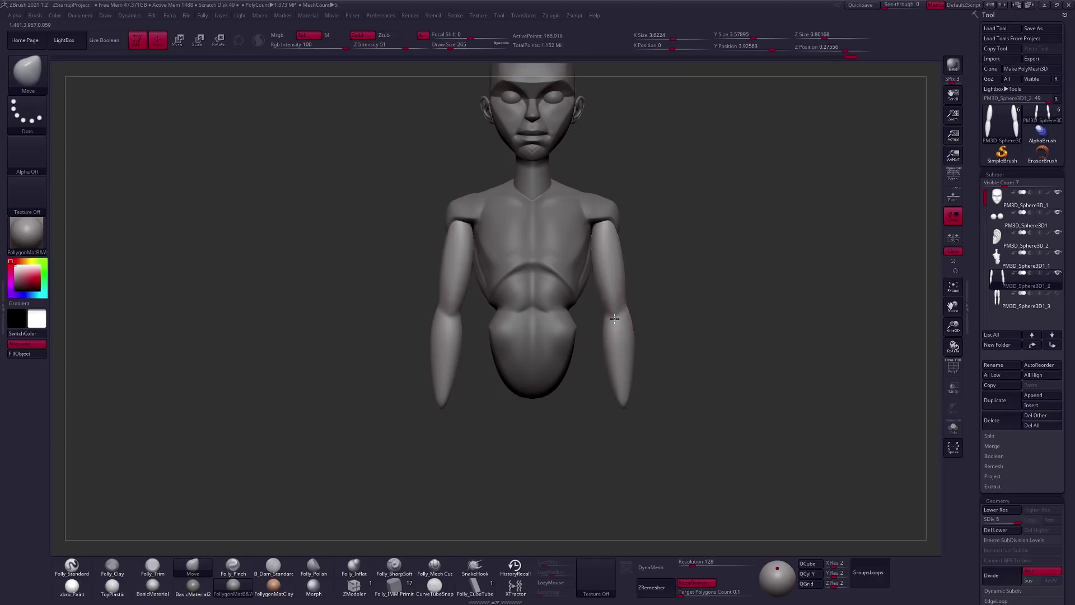
scroll(542, 258, up, 5)
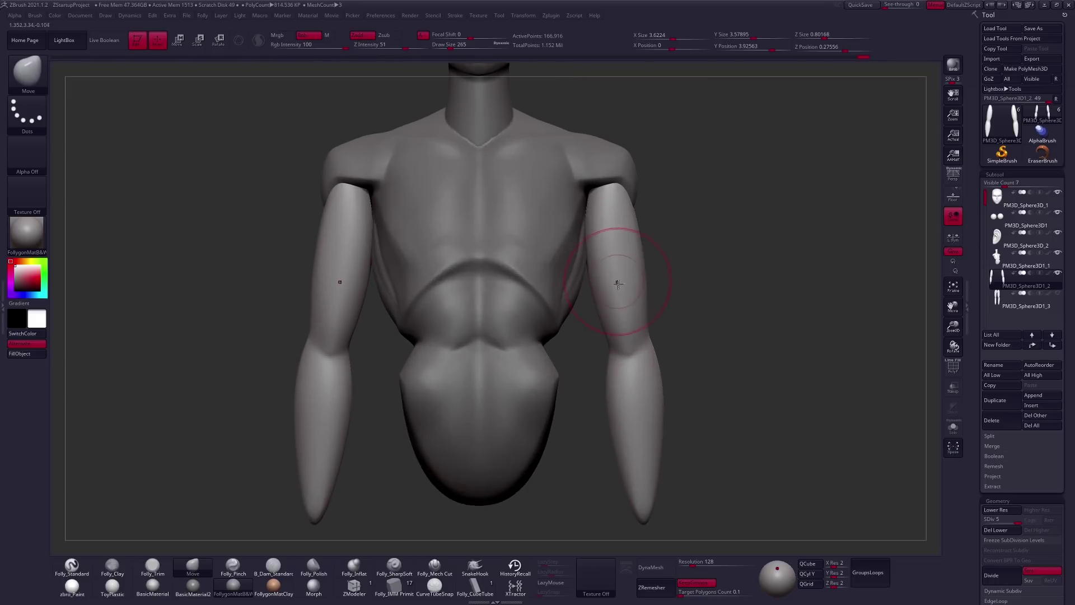
Carve a plane into the back of the upper arms with the Folly_Mech Cut brush at draw size 215.
key(shift+f)
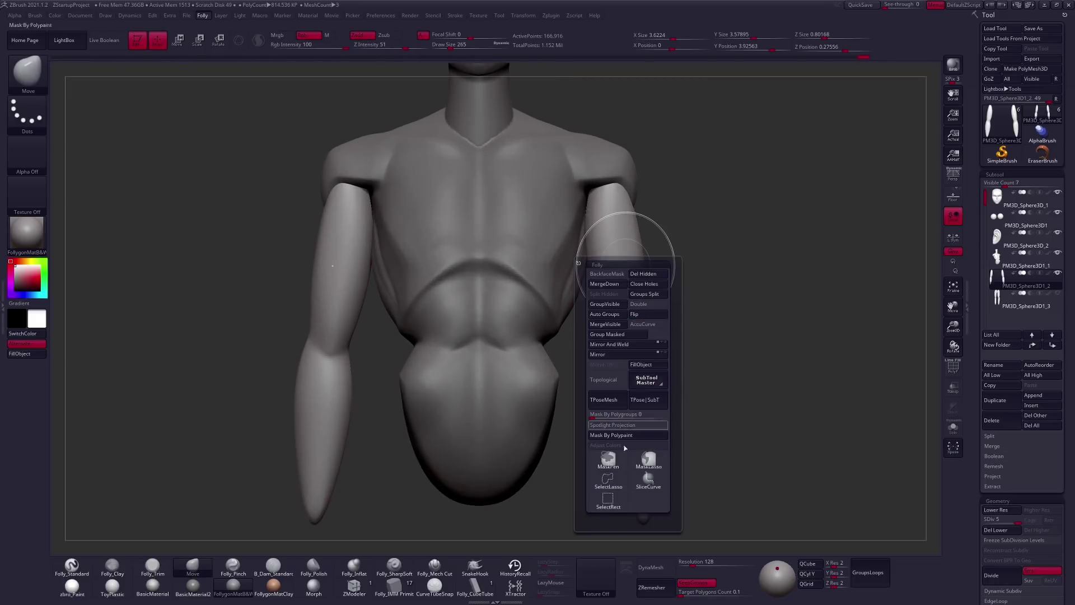
click(431, 570)
right_click(633, 342)
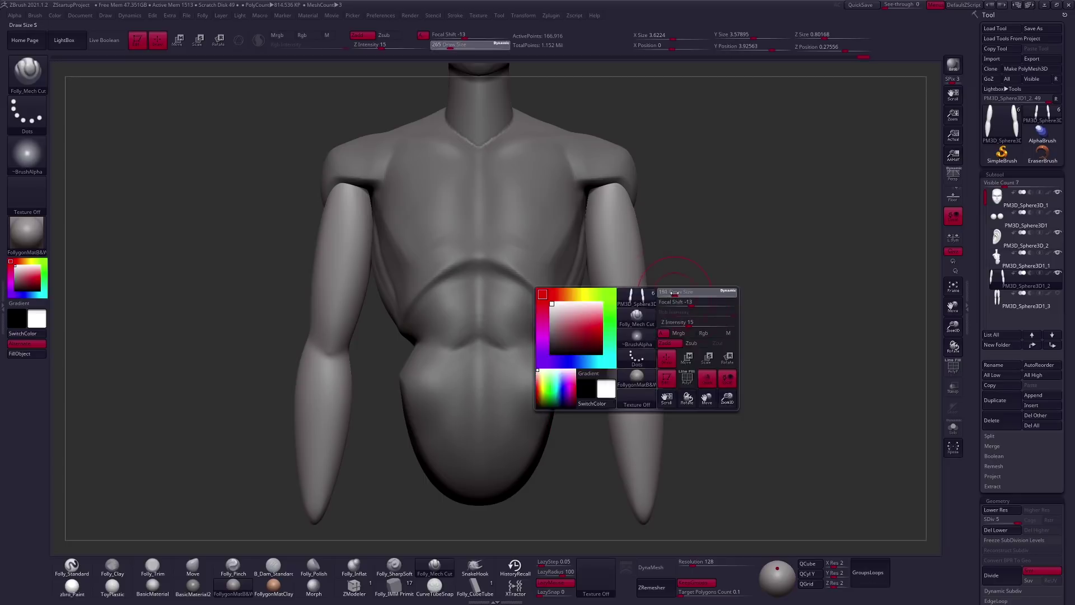
scroll(571, 338, down, 5)
mouse_move(613, 280)
mouse_down()
mouse_move(632, 335)
mouse_move(643, 336)
mouse_up()
scroll(631, 335, up, 4)
key(bracketleft)
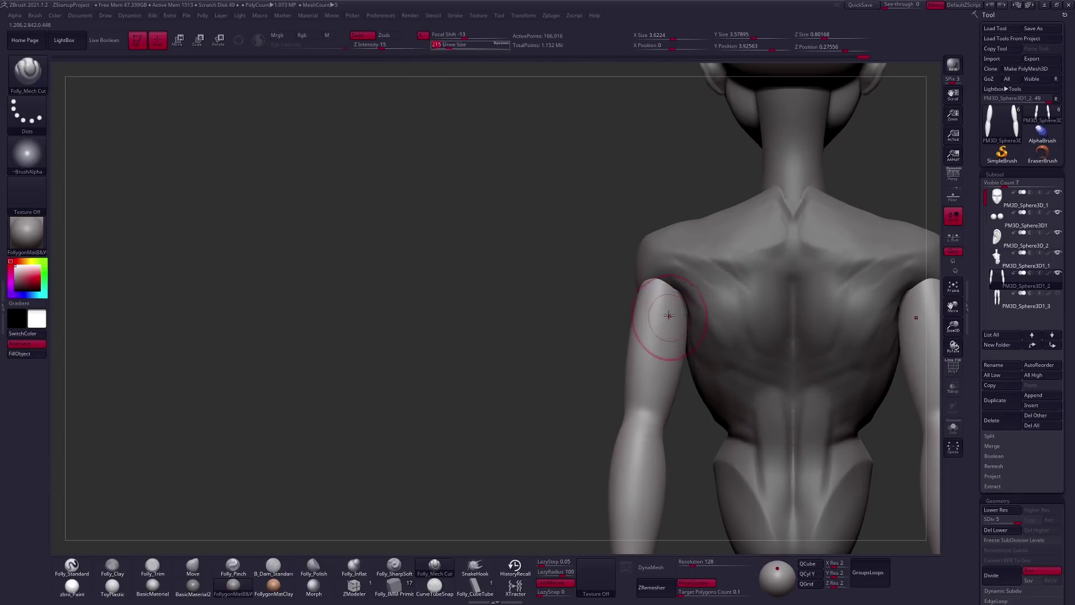
key(ctrl+shift+s)
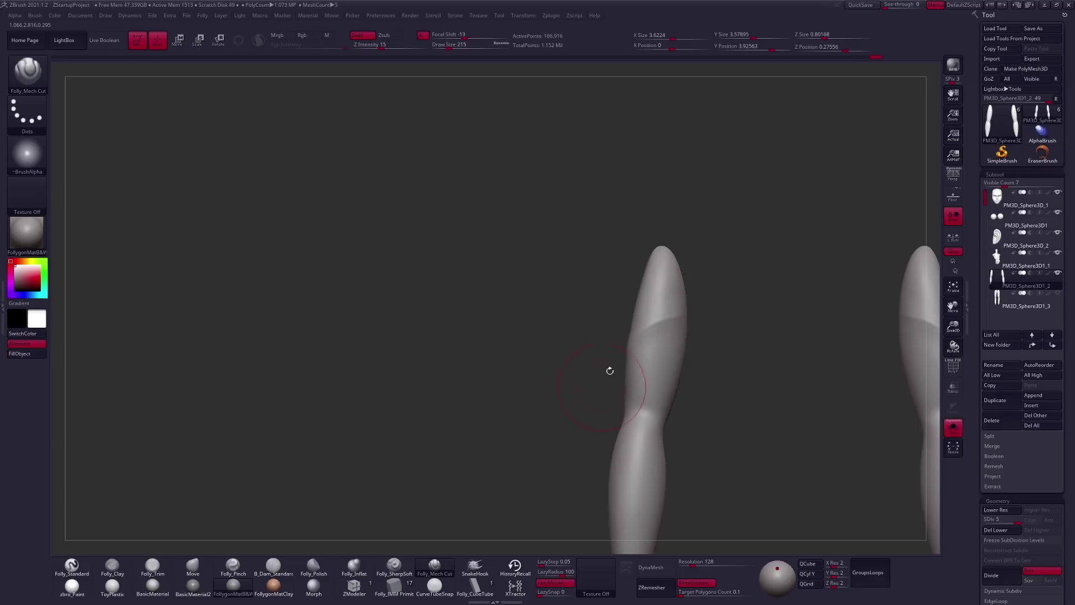
key(ctrl+shift+s)
Build up the back of the elbows with the Folly_Clay brush at draw size 140, with the whole figure shown.
drag(602, 419, 604, 246)
drag(625, 426, 567, 230)
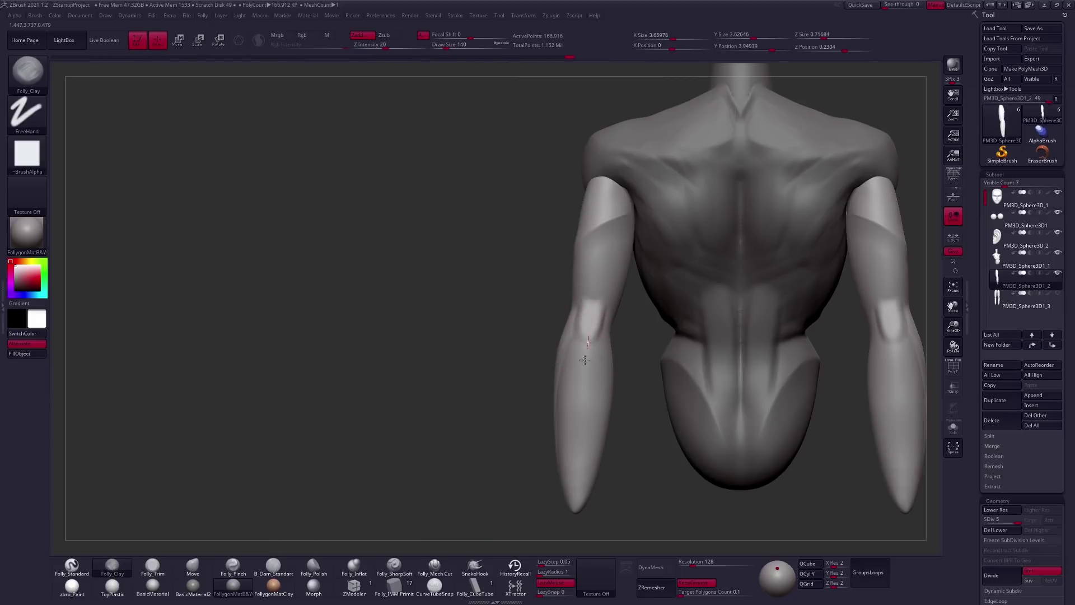
drag(576, 306, 596, 307)
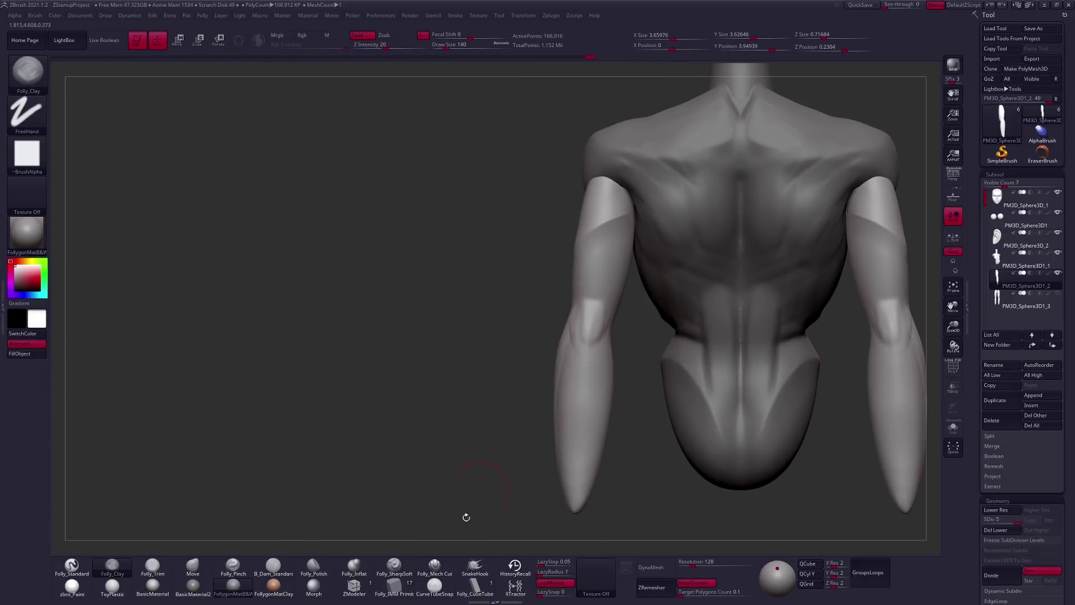
Carve across the back of the elbows with the Folly_Mech Cut brush and reshape them with the Move brush at draw size 181.
click(435, 565)
drag(480, 444, 557, 379)
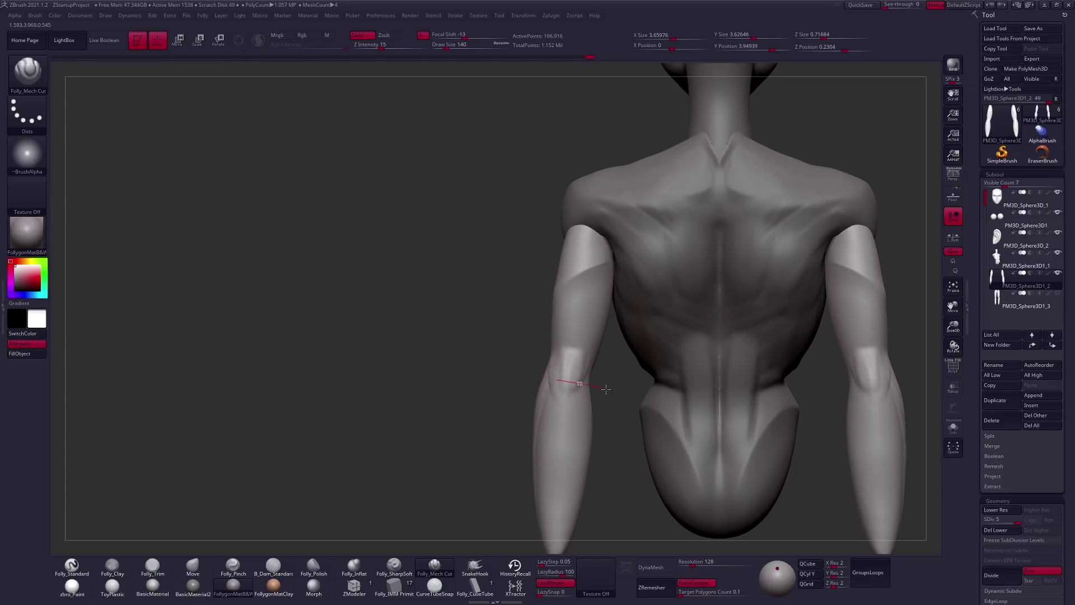
key(space)
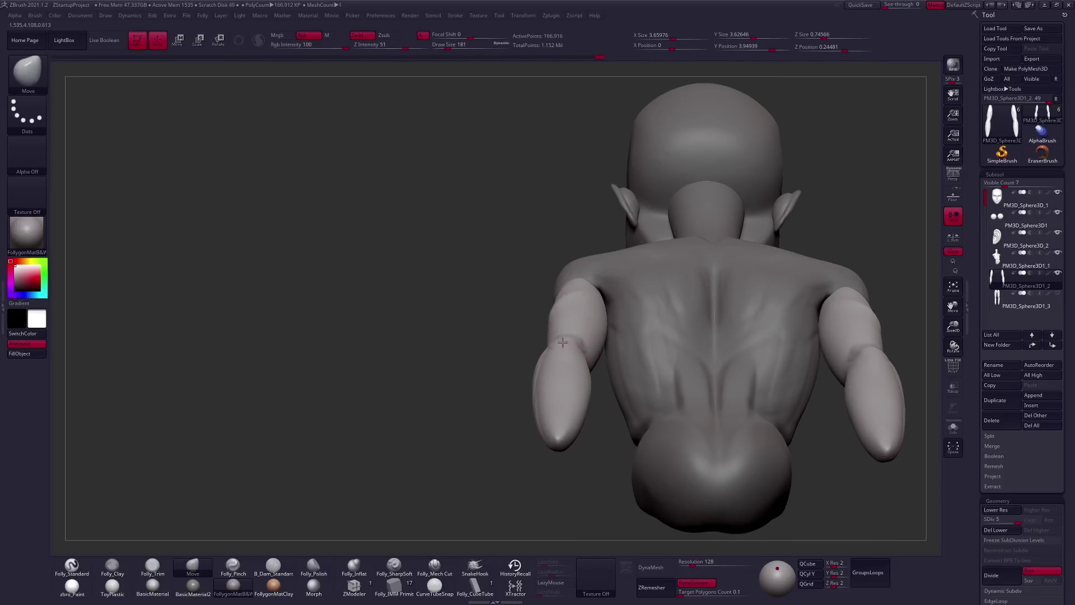
mouse_move(571, 348)
right_down()
mouse_move(567, 392)
mouse_move(563, 355)
mouse_move(606, 364)
mouse_move(597, 352)
right_up()
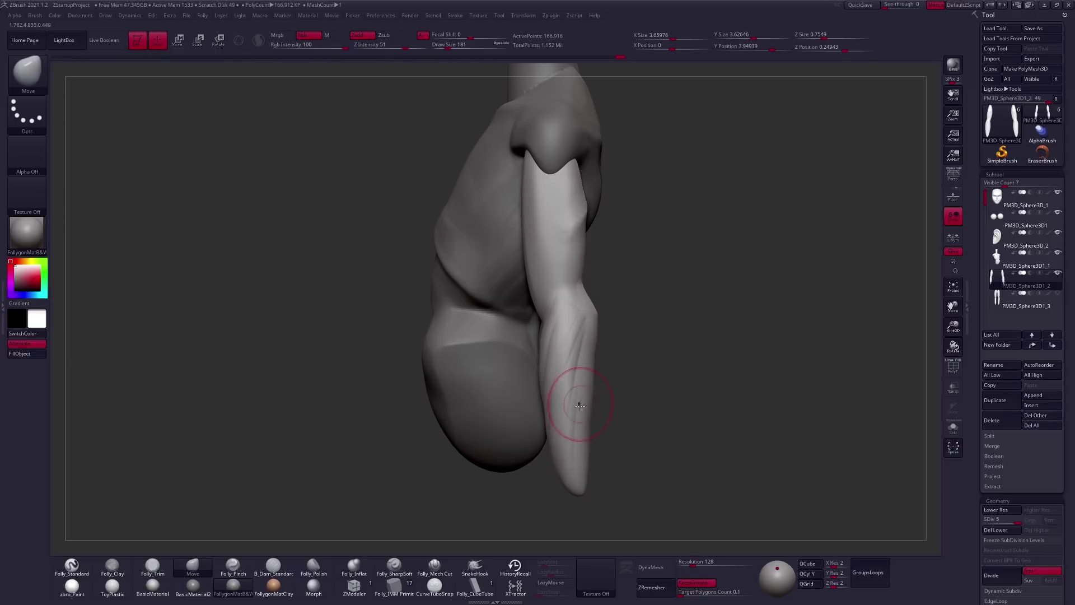
Shape the flat area above the elbows on the back of the upper arms with Folly_Mech Cut and Folly_Clay at draw size 170.
click(435, 565)
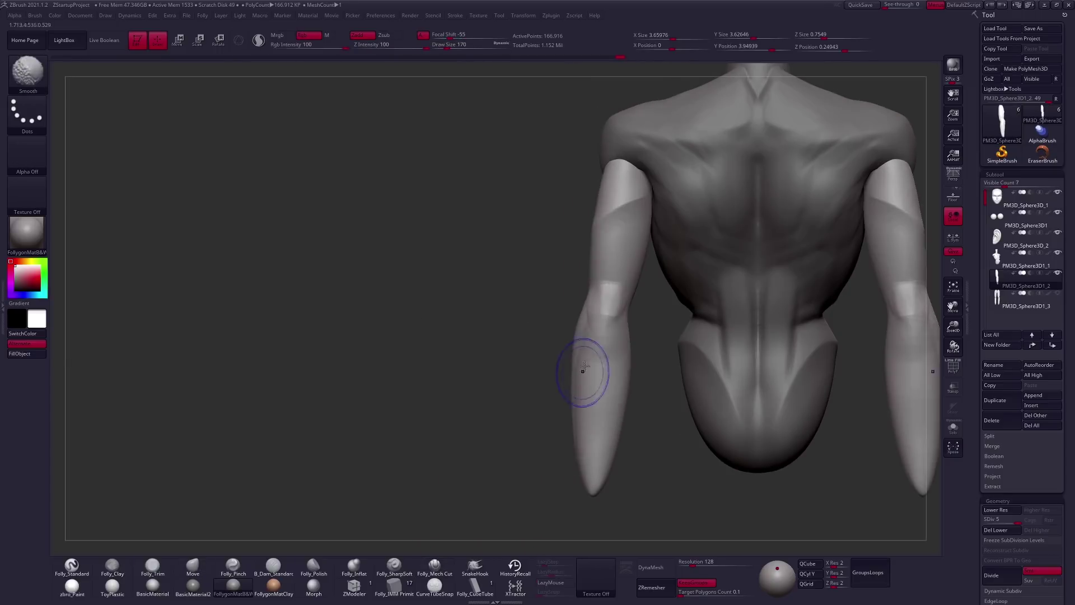
key(b)
key(c)
key(l)
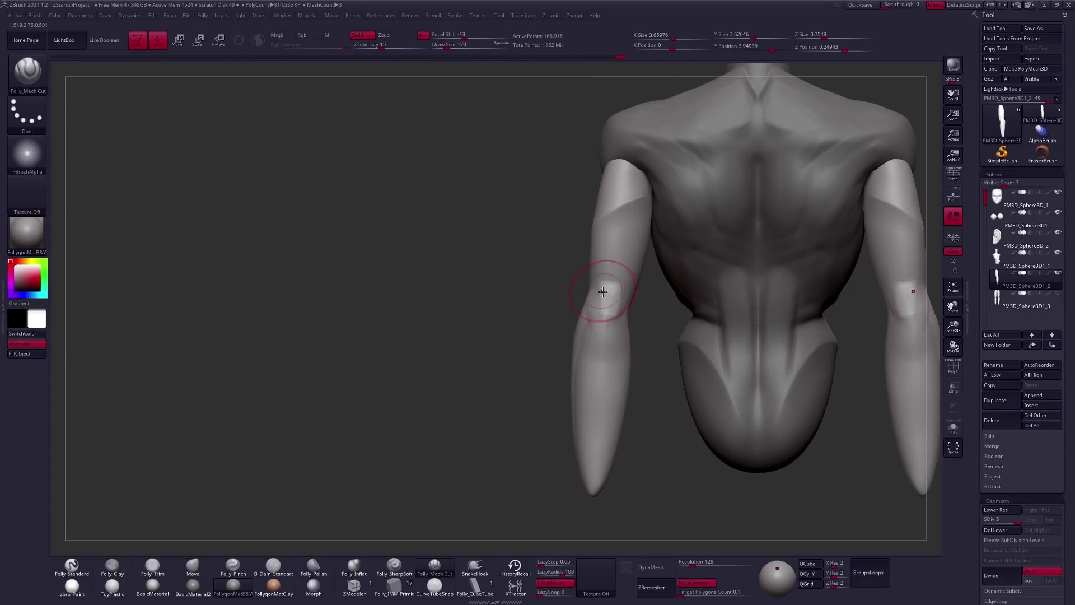
drag(610, 303, 618, 231)
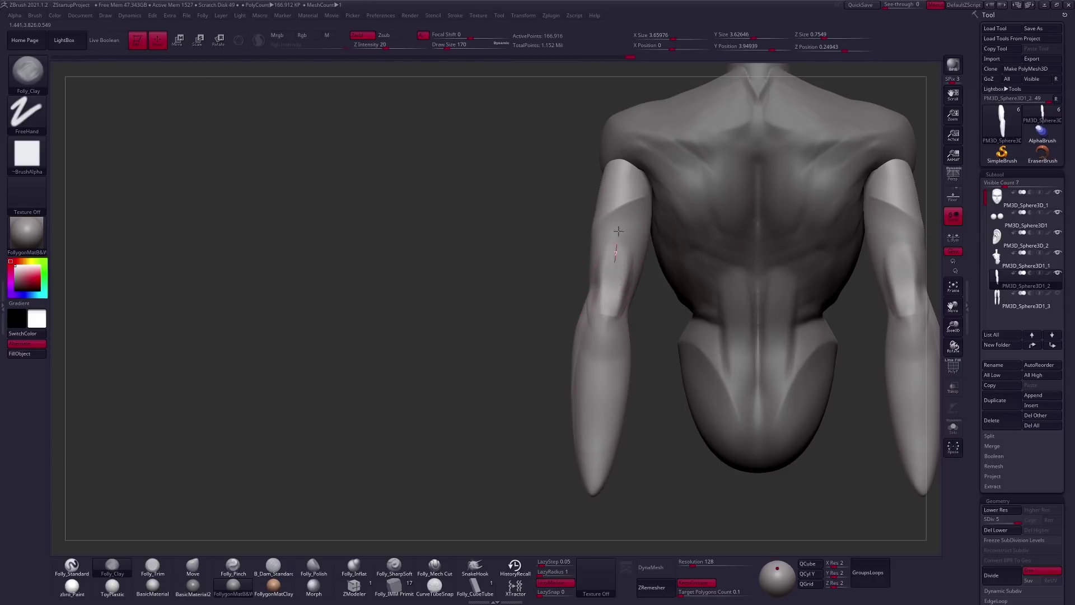
click(451, 568)
drag(616, 310, 629, 215)
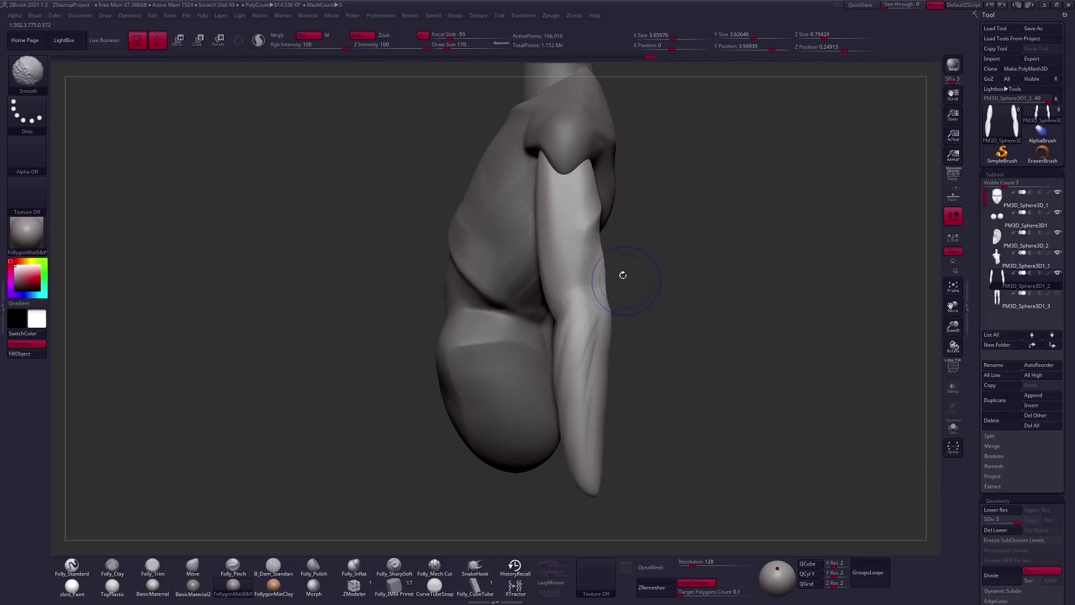
Adjust the elbow and forearm profile in side view with the Move brush, raising the draw size to 252.
key(b)
key(m)
key(v)
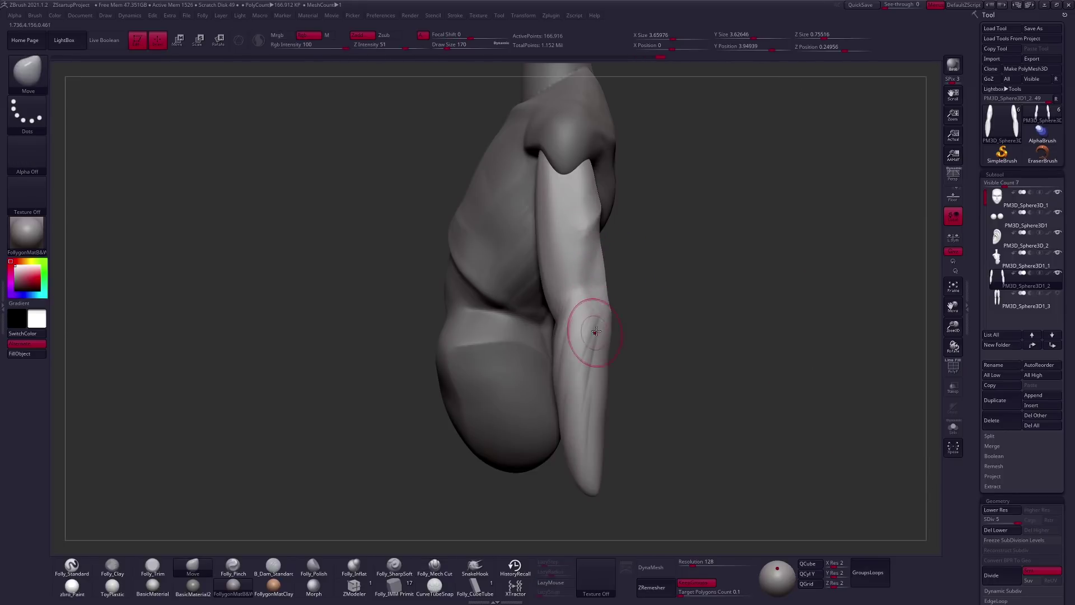
key(space)
drag(610, 326, 632, 327)
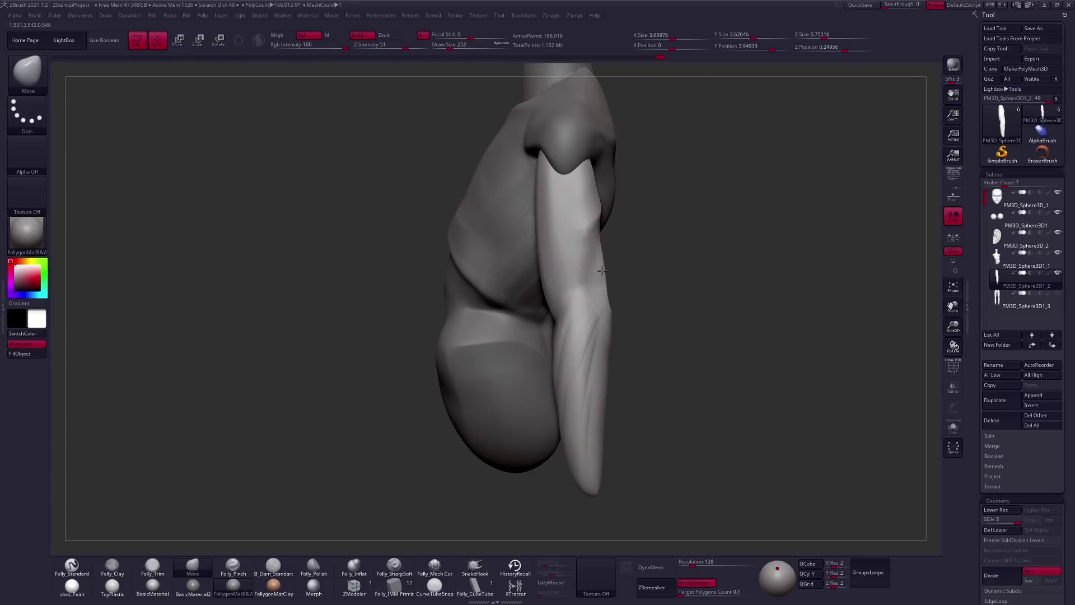
key(bracketright)
key(bracketright)
Isolate the arms and build up the upper arm muscles with the Folly_Clay brush at draw size 181.
right_drag(597, 284, 613, 204)
key(alt+s)
key(w)
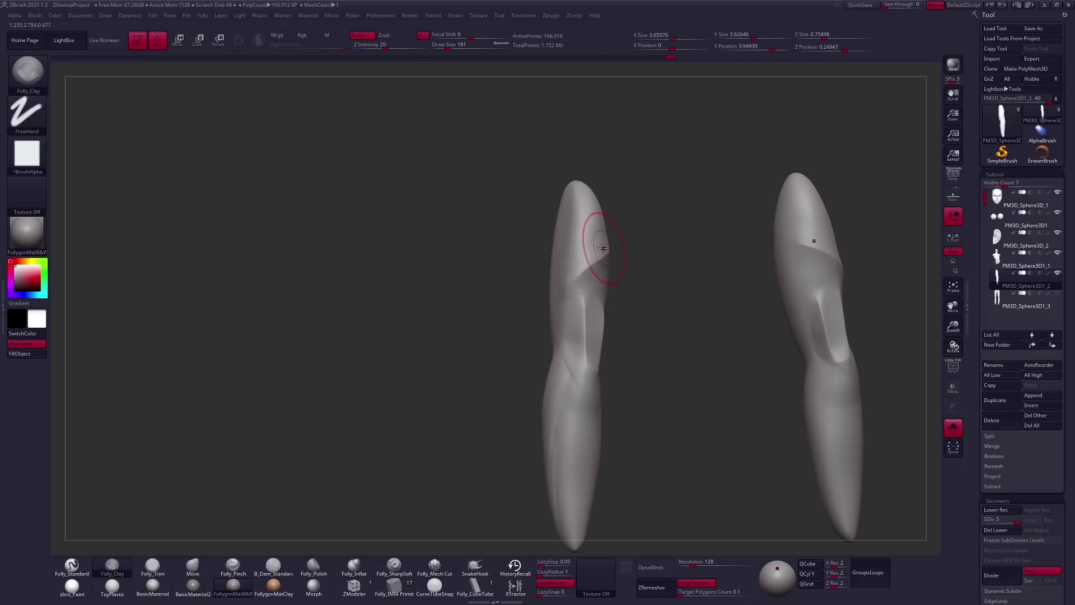
Show the whole figure and raise the arms slightly toward the shoulders with Transpose Move.
key(alt+s)
drag(582, 226, 582, 359)
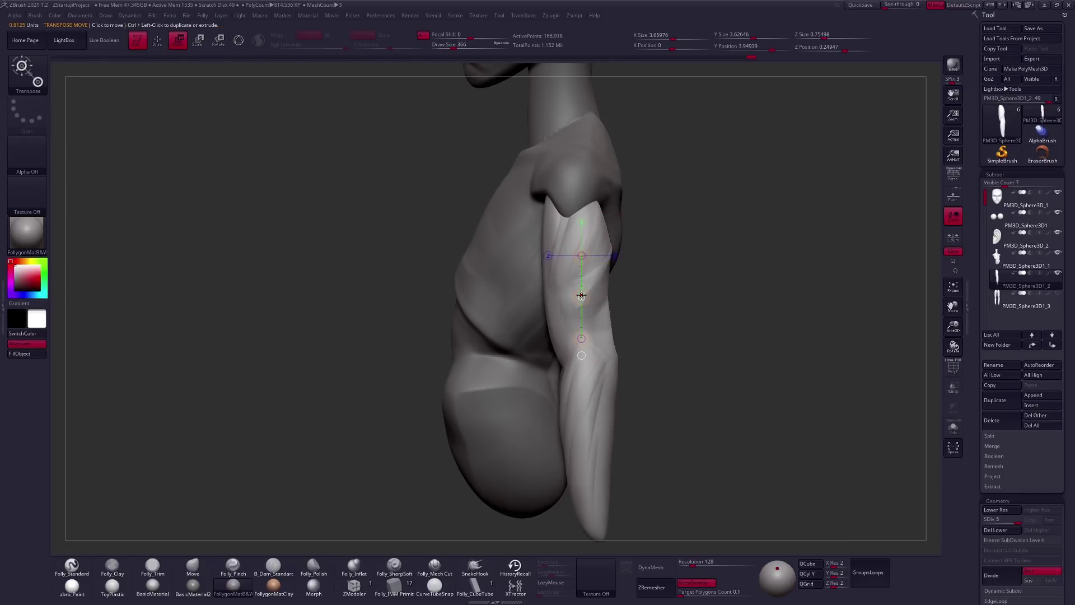
drag(581, 295, 579, 287)
ctrl+right_drag(601, 288, 598, 266)
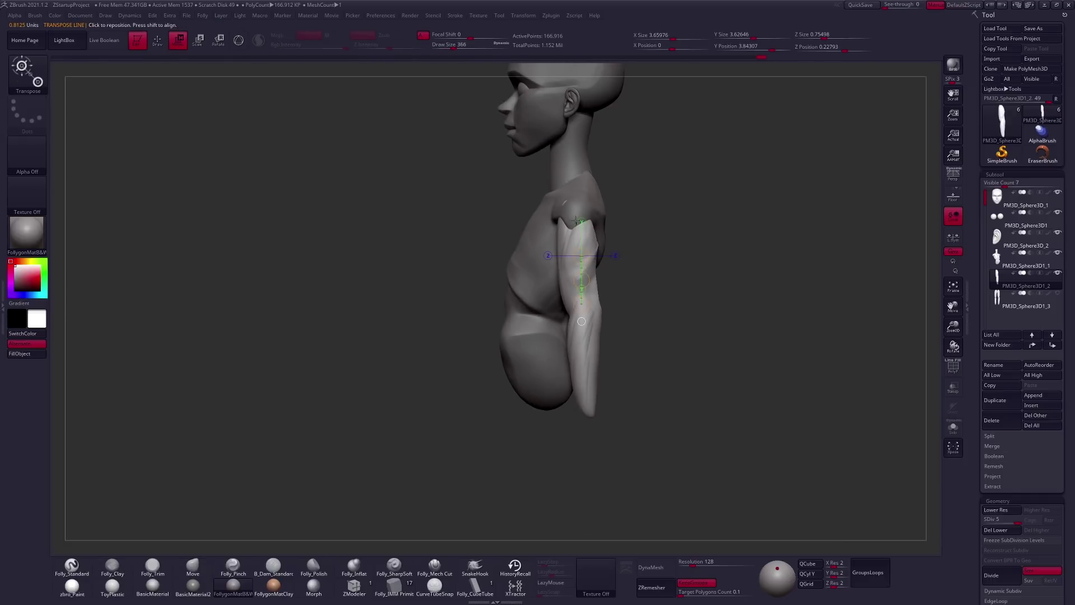
key(q)
Isolate the arms, flatten the upper arm surfaces with the Folly_Trim brush at draw size 308, and show the whole figure again.
shift+right_drag(577, 210, 594, 223)
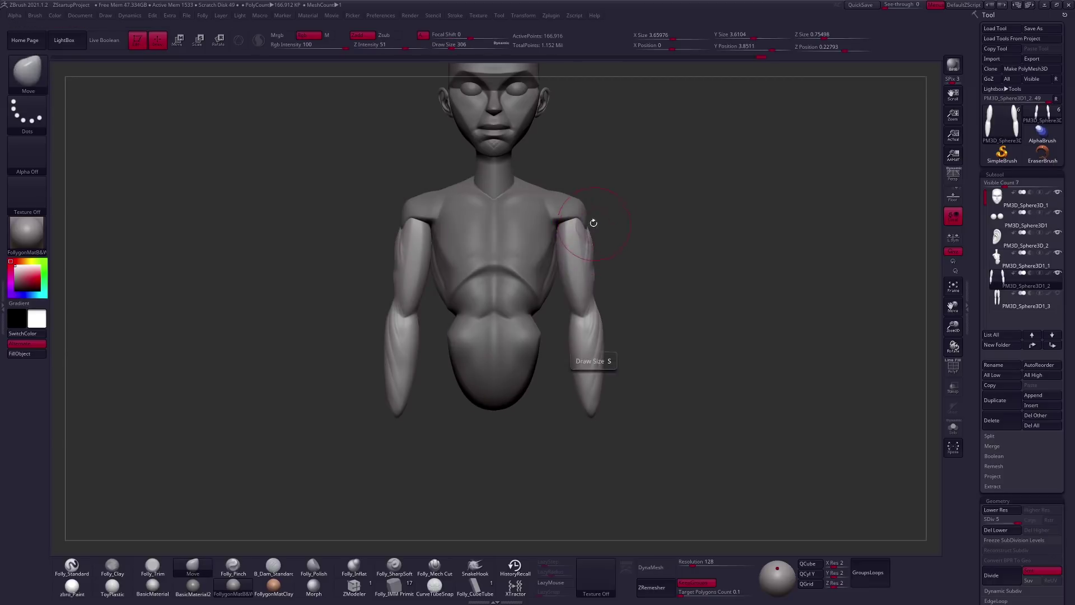
mouse_move(643, 352)
alt+right_down()
mouse_move(599, 319)
mouse_move(583, 286)
alt+right_up()
key(alt+s)
key(t)
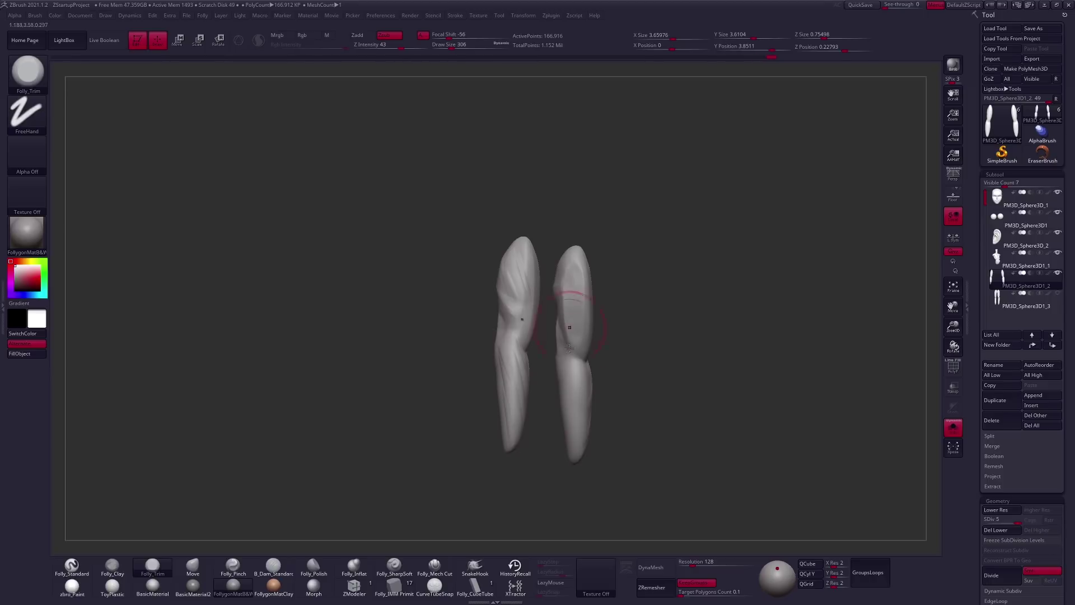
right_drag(570, 335, 550, 355)
key(b)
key(m)
key(v)
key(alt+s)
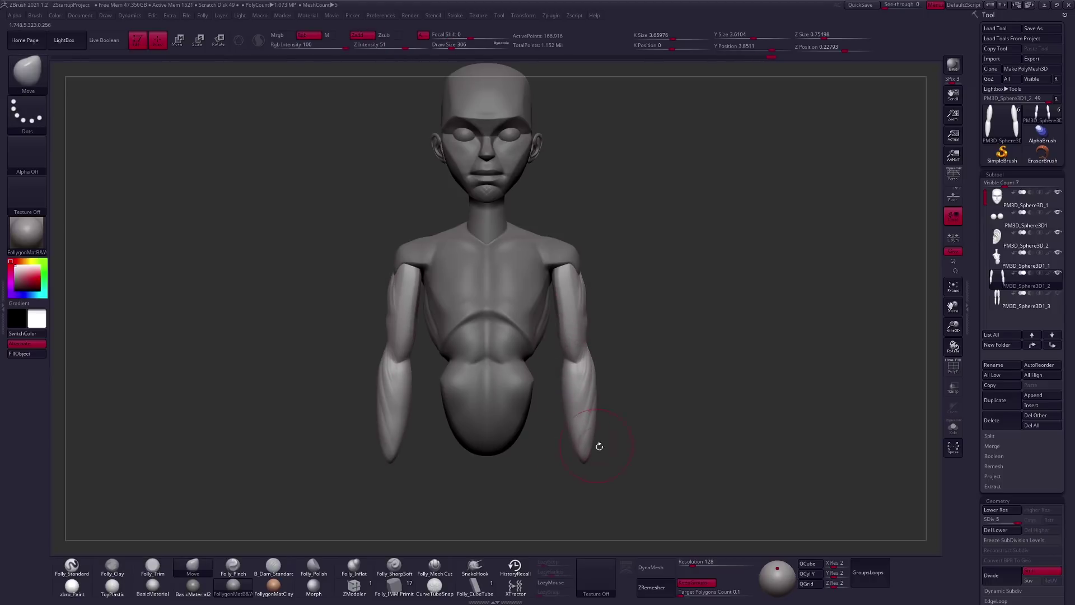
Shift both arms inward toward the torso with Transpose Move in front view.
right_drag(616, 363, 604, 371)
key(w)
mouse_move(593, 291)
mouse_down()
mouse_move(622, 291)
mouse_move(612, 290)
mouse_up()
key(q)
Refine the inner contours of the forearms and elbows with the Move brush at draw sizes 227, 265 and 160.
alt+drag(612, 382, 581, 308)
key(bracketleft)
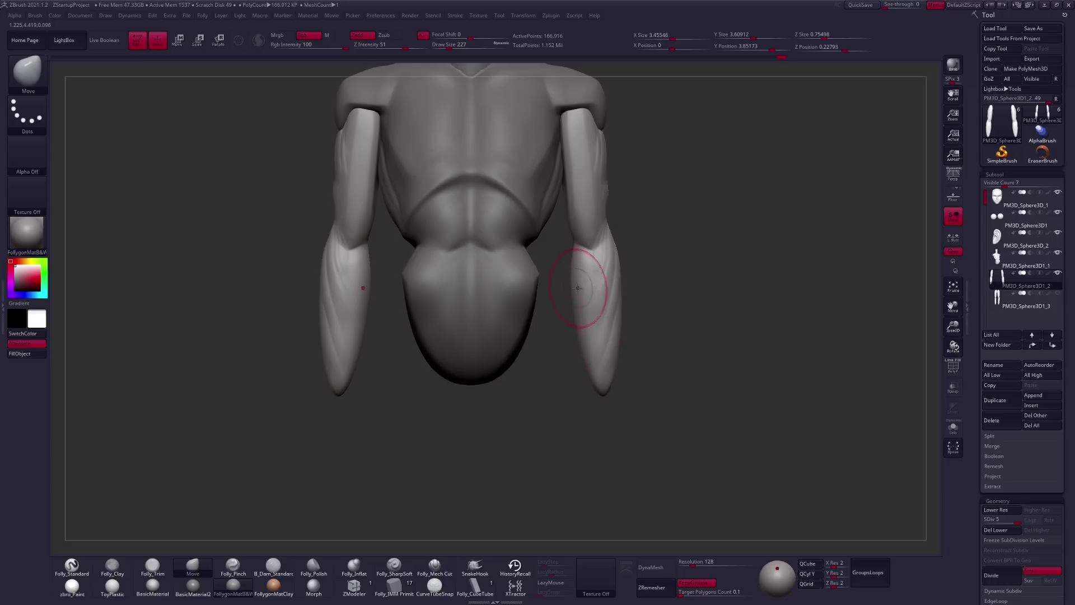
key(space)
key(bracketright)
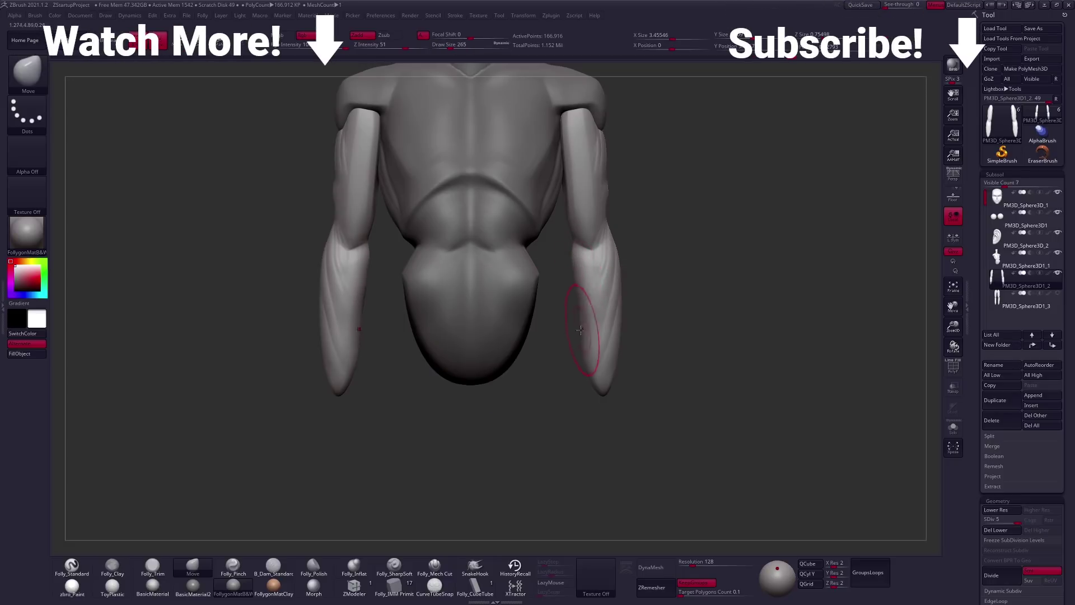
key(space)
key(bracketleft)
key(bracketleft)
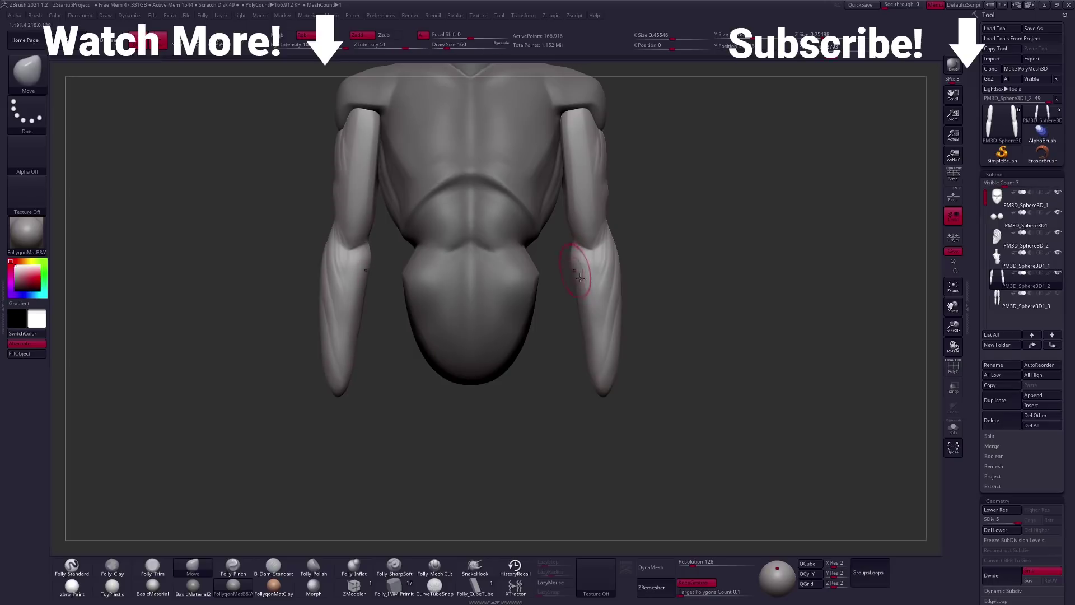
drag(629, 335, 598, 331)
Isolate the arms and carve planes along the forearms below the elbows with the Folly_Mech Cut brush at draw size 170.
click(435, 566)
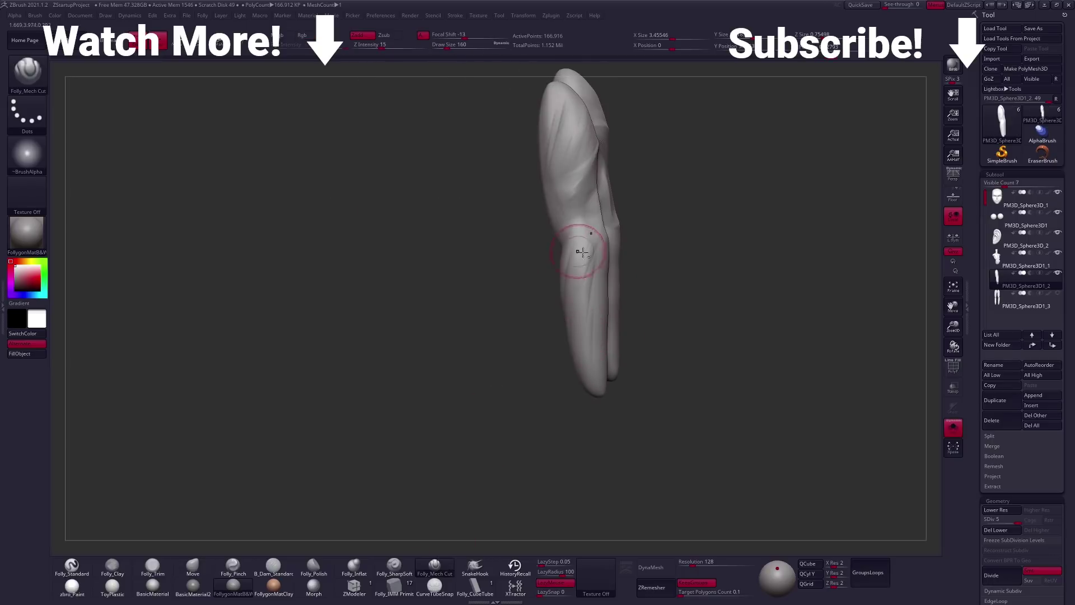
key(shift+alt+s)
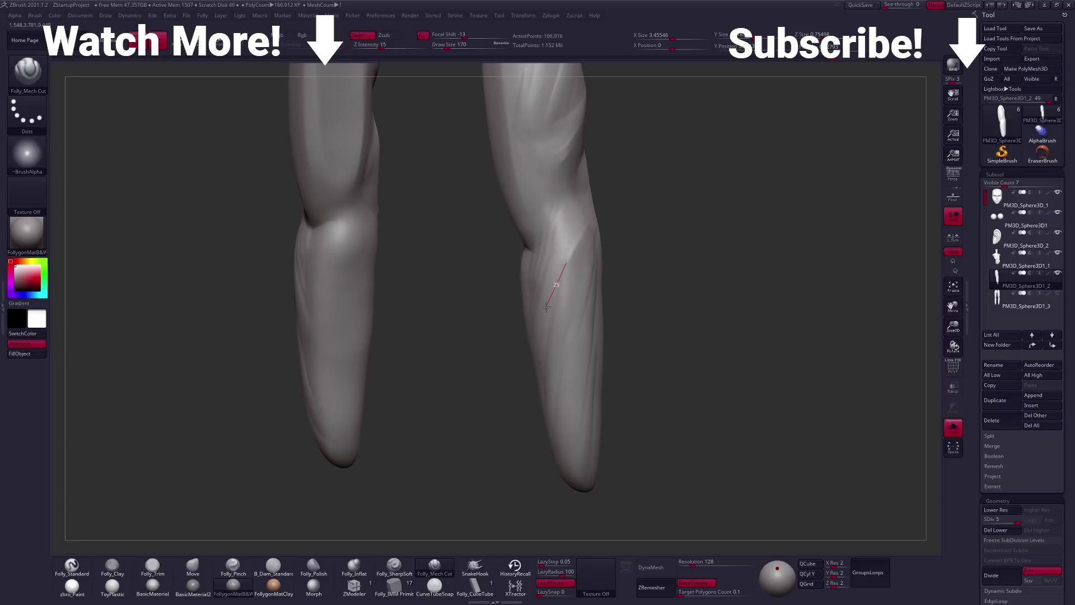
drag(607, 333, 468, 267)
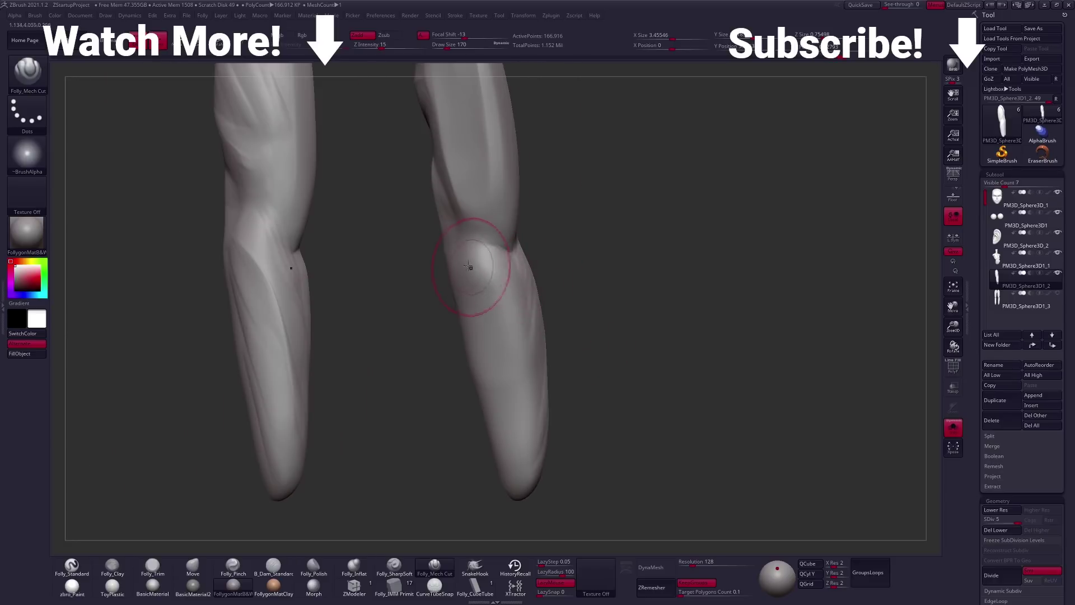
drag(534, 308, 528, 462)
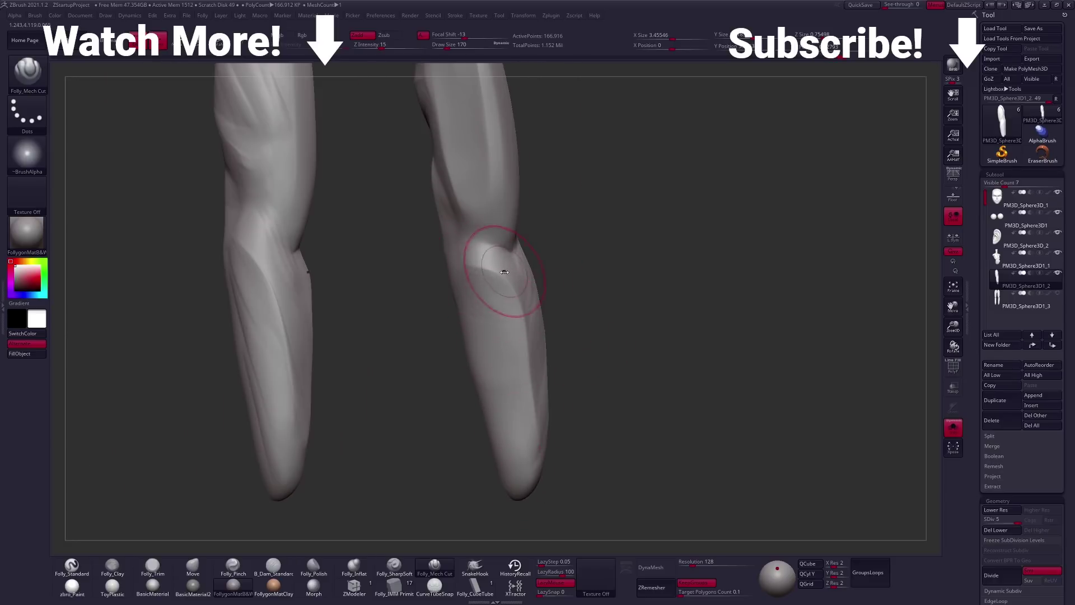
Reduce the Folly_Mech Cut brush to draw size 67 and sharpen the forms around the elbows.
key(bracketleft)
key(bracketleft)
key(bracketleft)
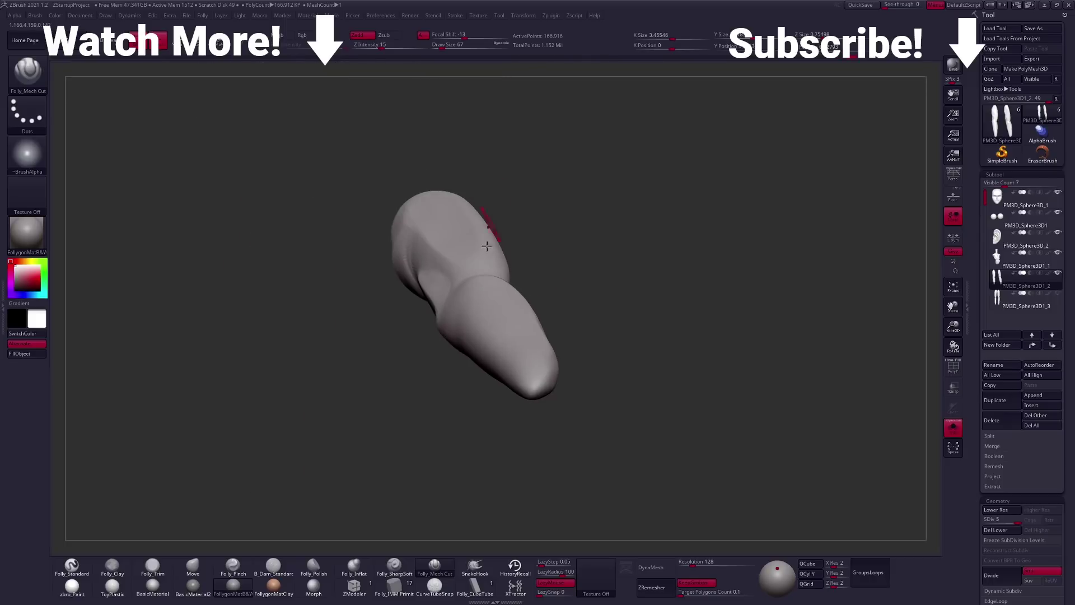
right_click(480, 276)
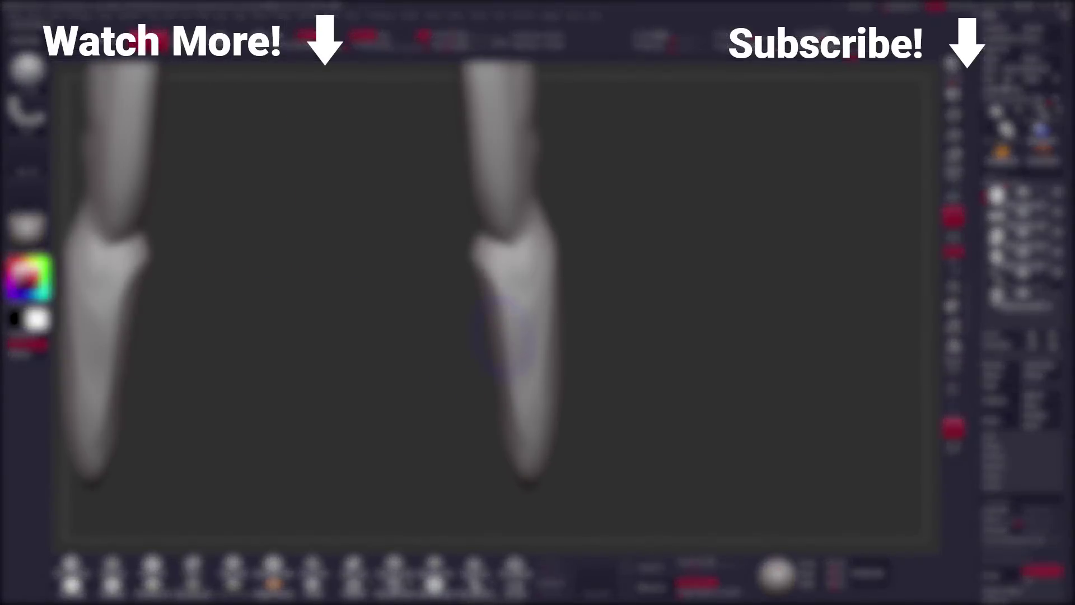